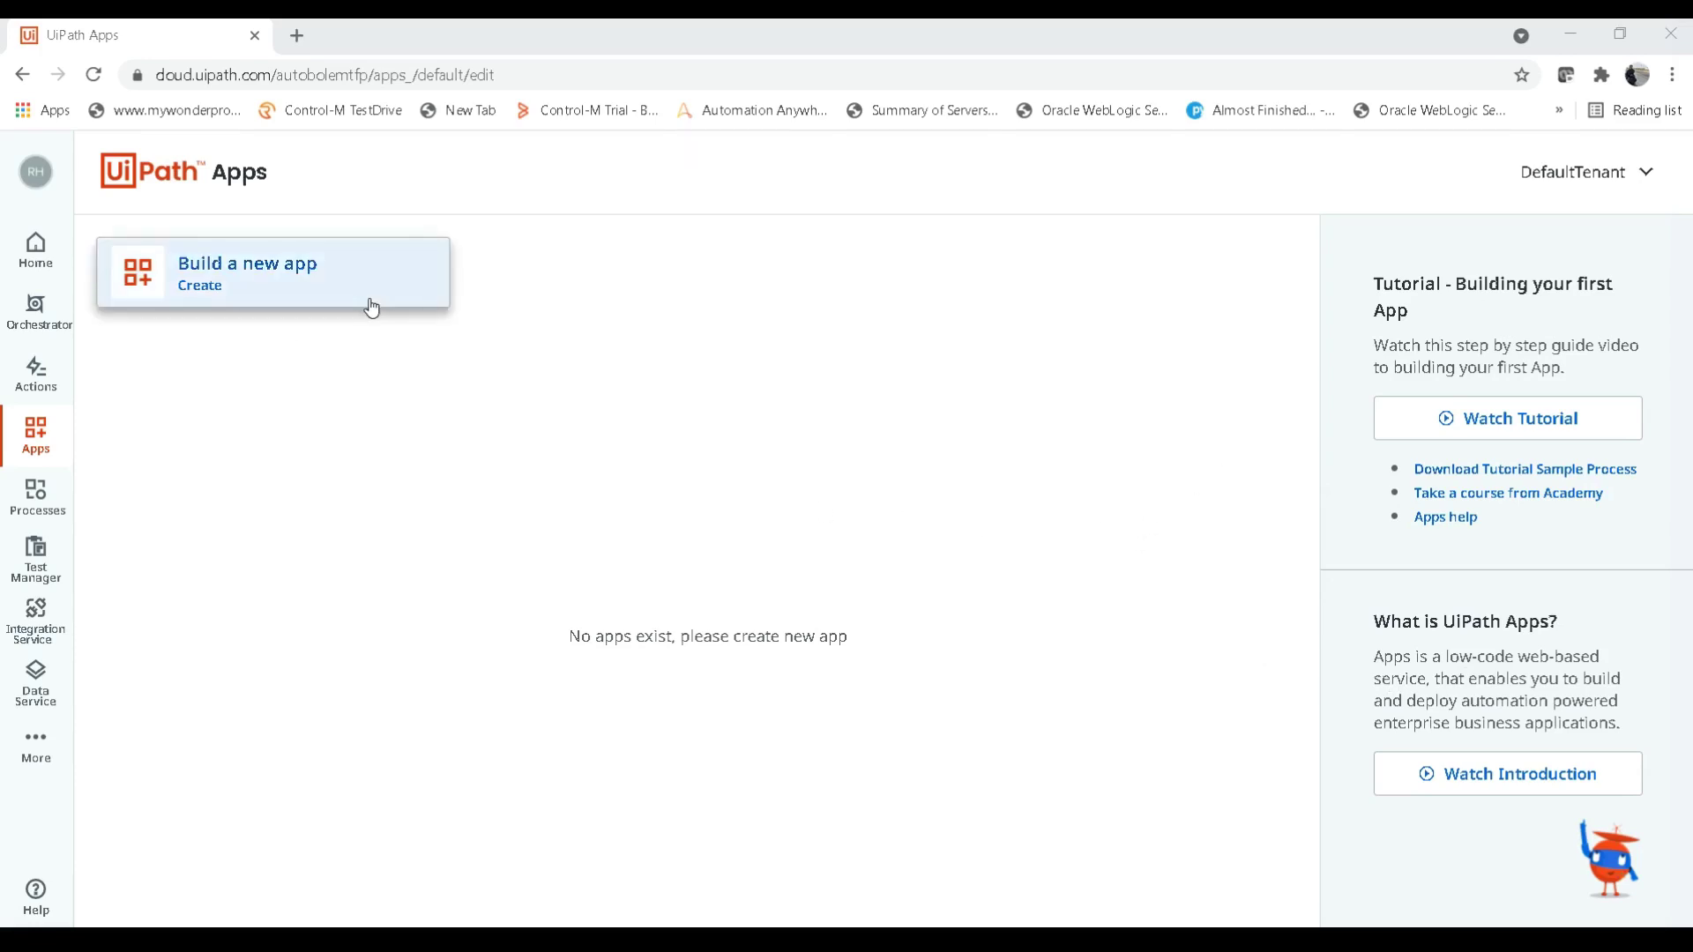
# Switch to UiPath Studio and create a blank process project named UipathAppDemo.
pyautogui.moveTo(787, 931)
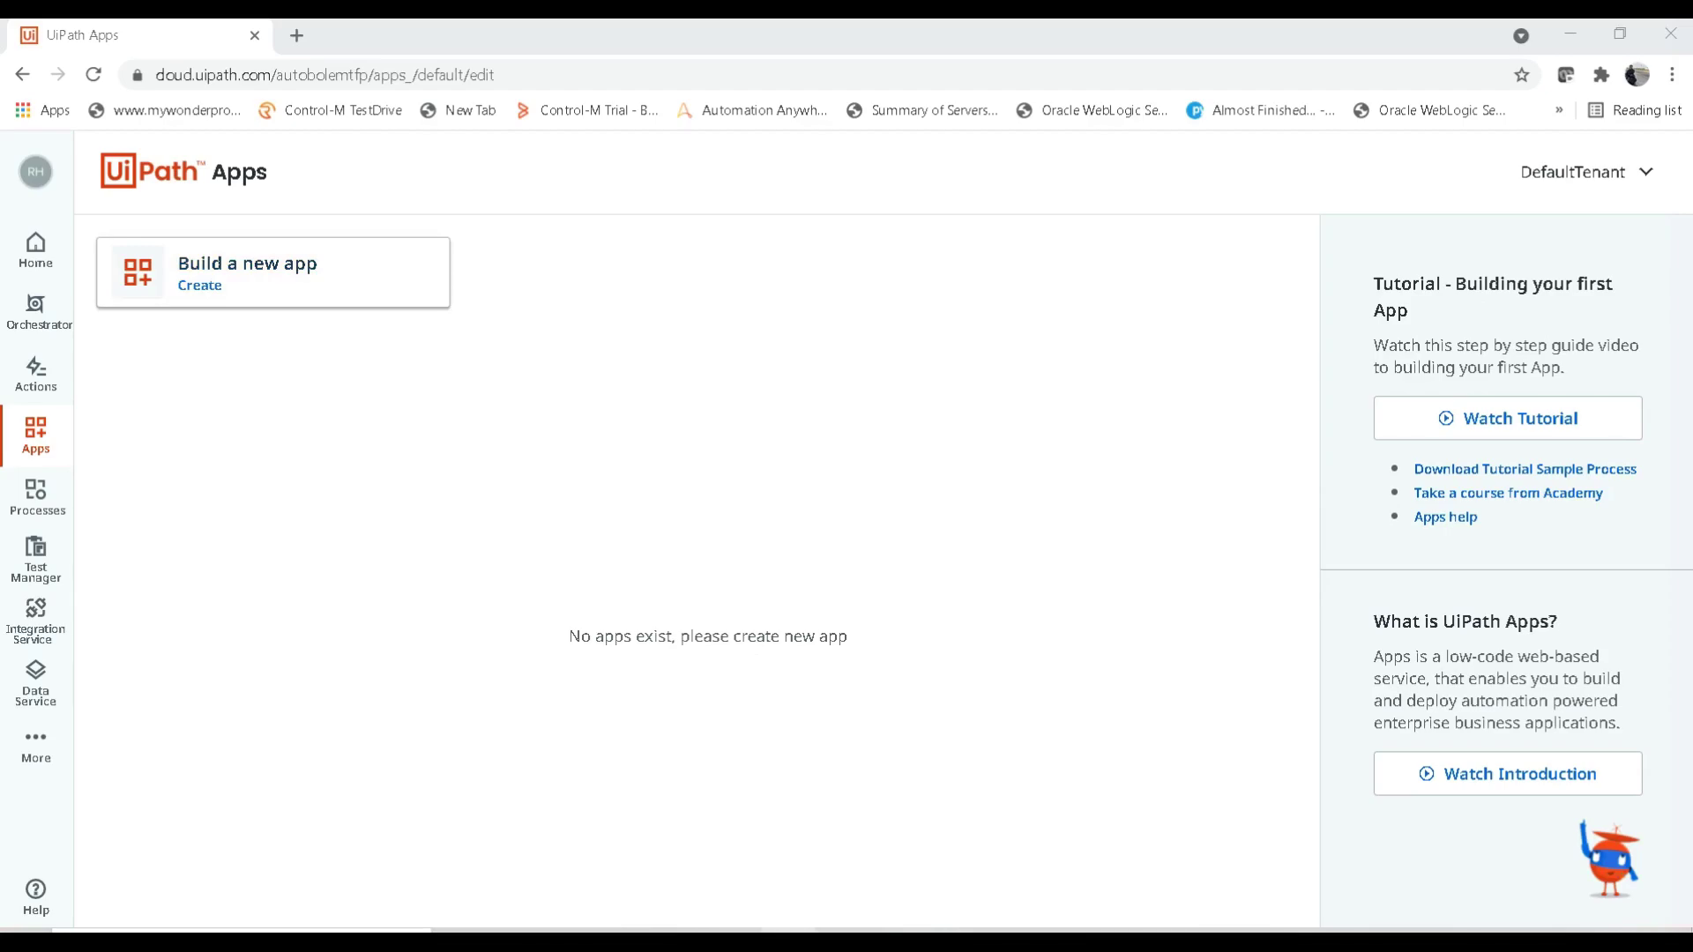
pyautogui.click(775, 823)
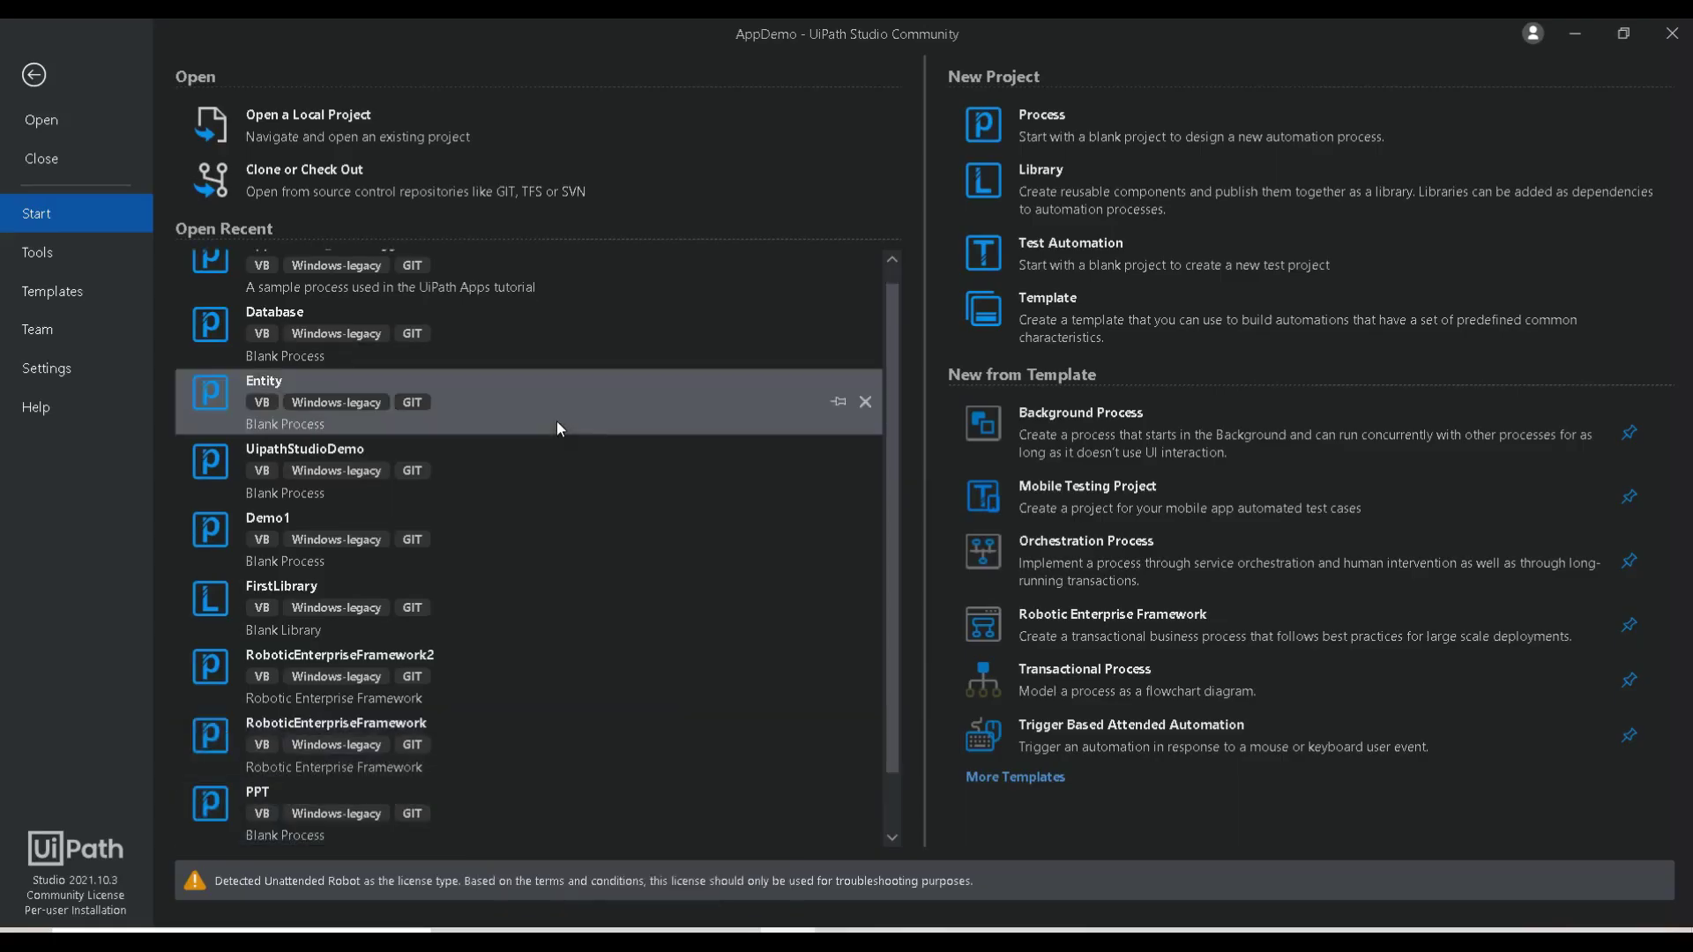
pyautogui.click(1123, 137)
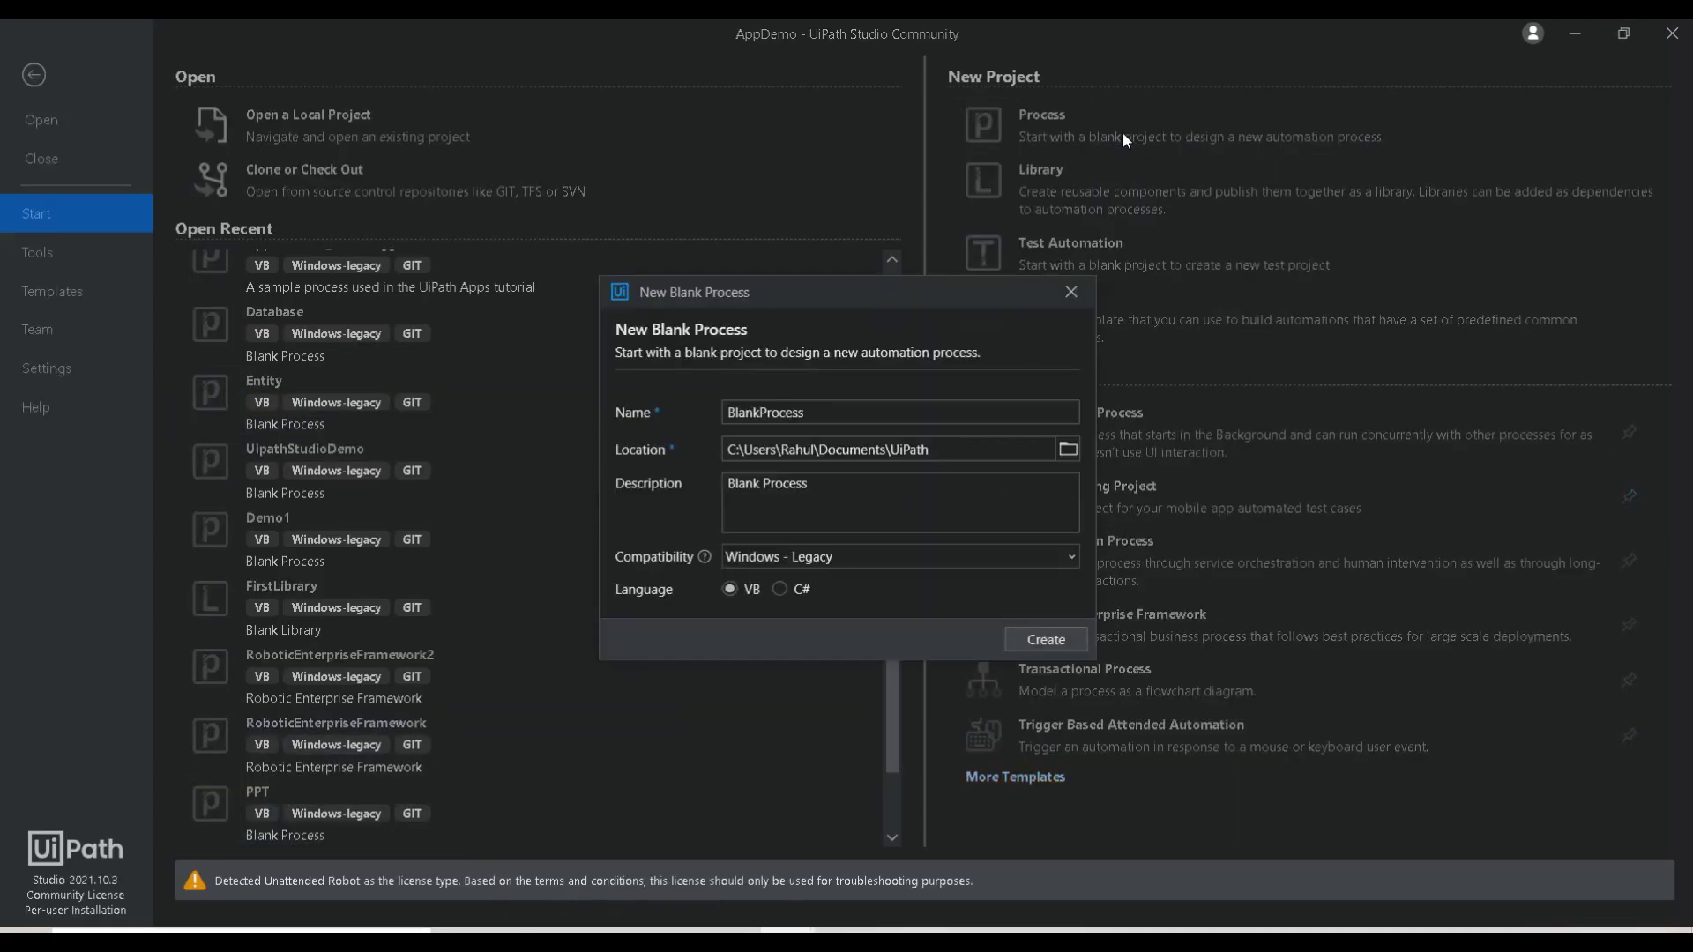
pyautogui.write('AppDemo')
pyautogui.hotkey('ctrl', 'a')
pyautogui.press('BackSpace')
pyautogui.write('UipathAppDempo')
pyautogui.press('BackSpace')
pyautogui.press('BackSpace')
pyautogui.write('o')
pyautogui.click(1055, 639)
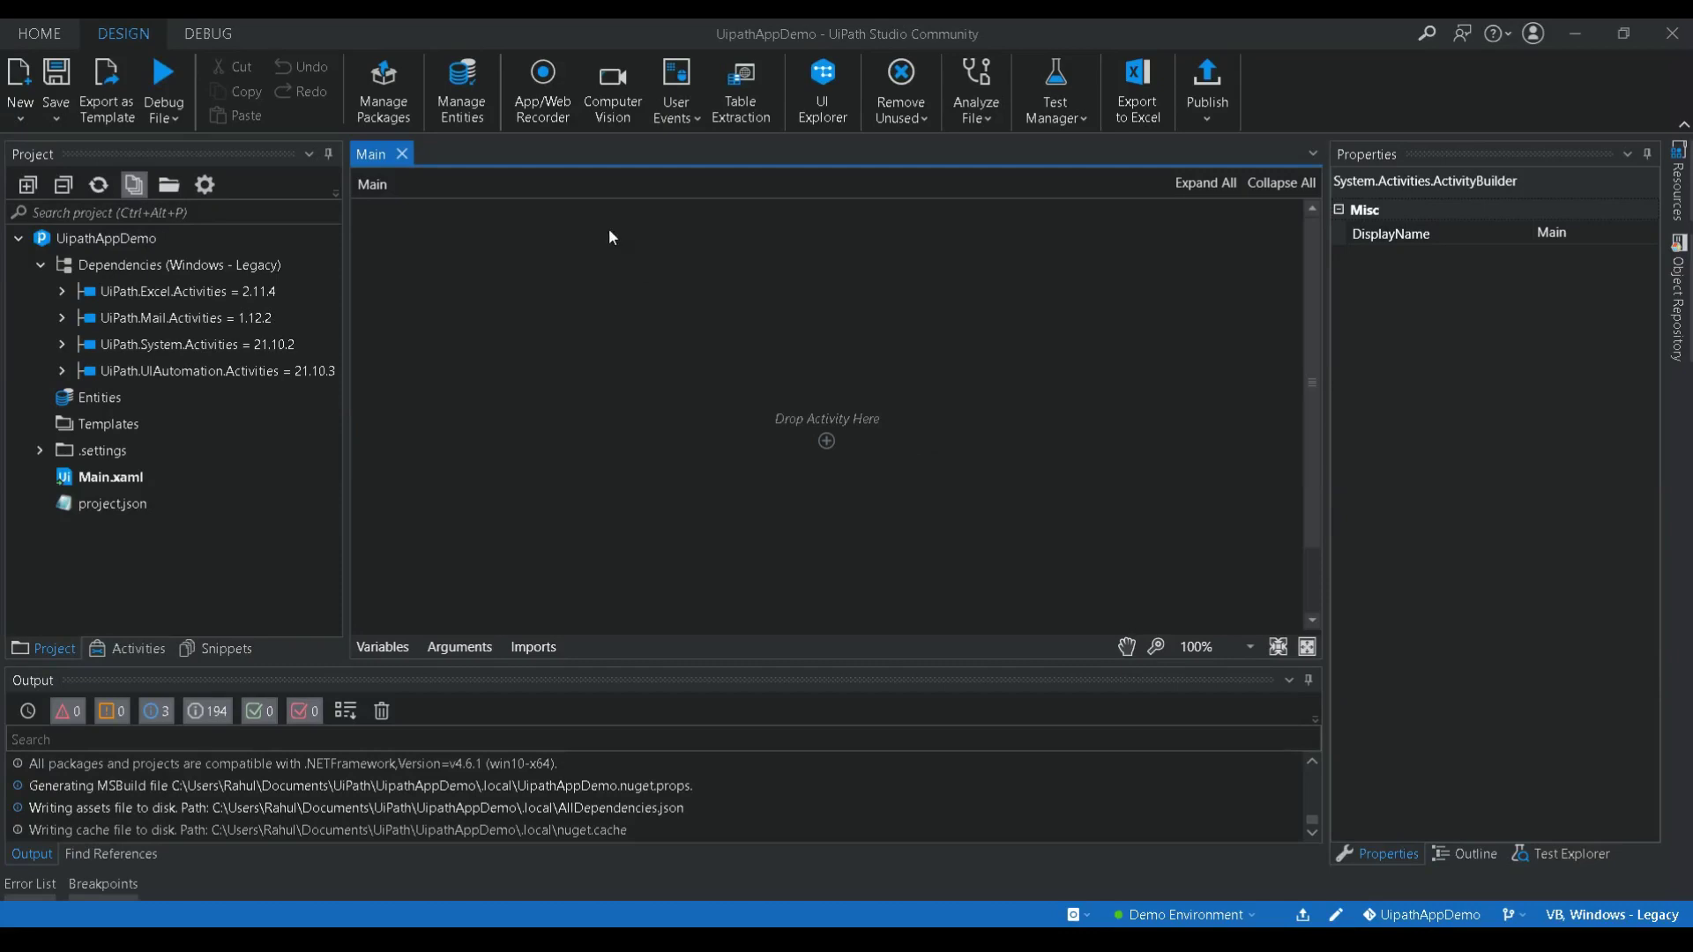
# Start the App/Web Recorder and record a Click action on the 2 key of the Windows Calculator.
pyautogui.click(553, 105)
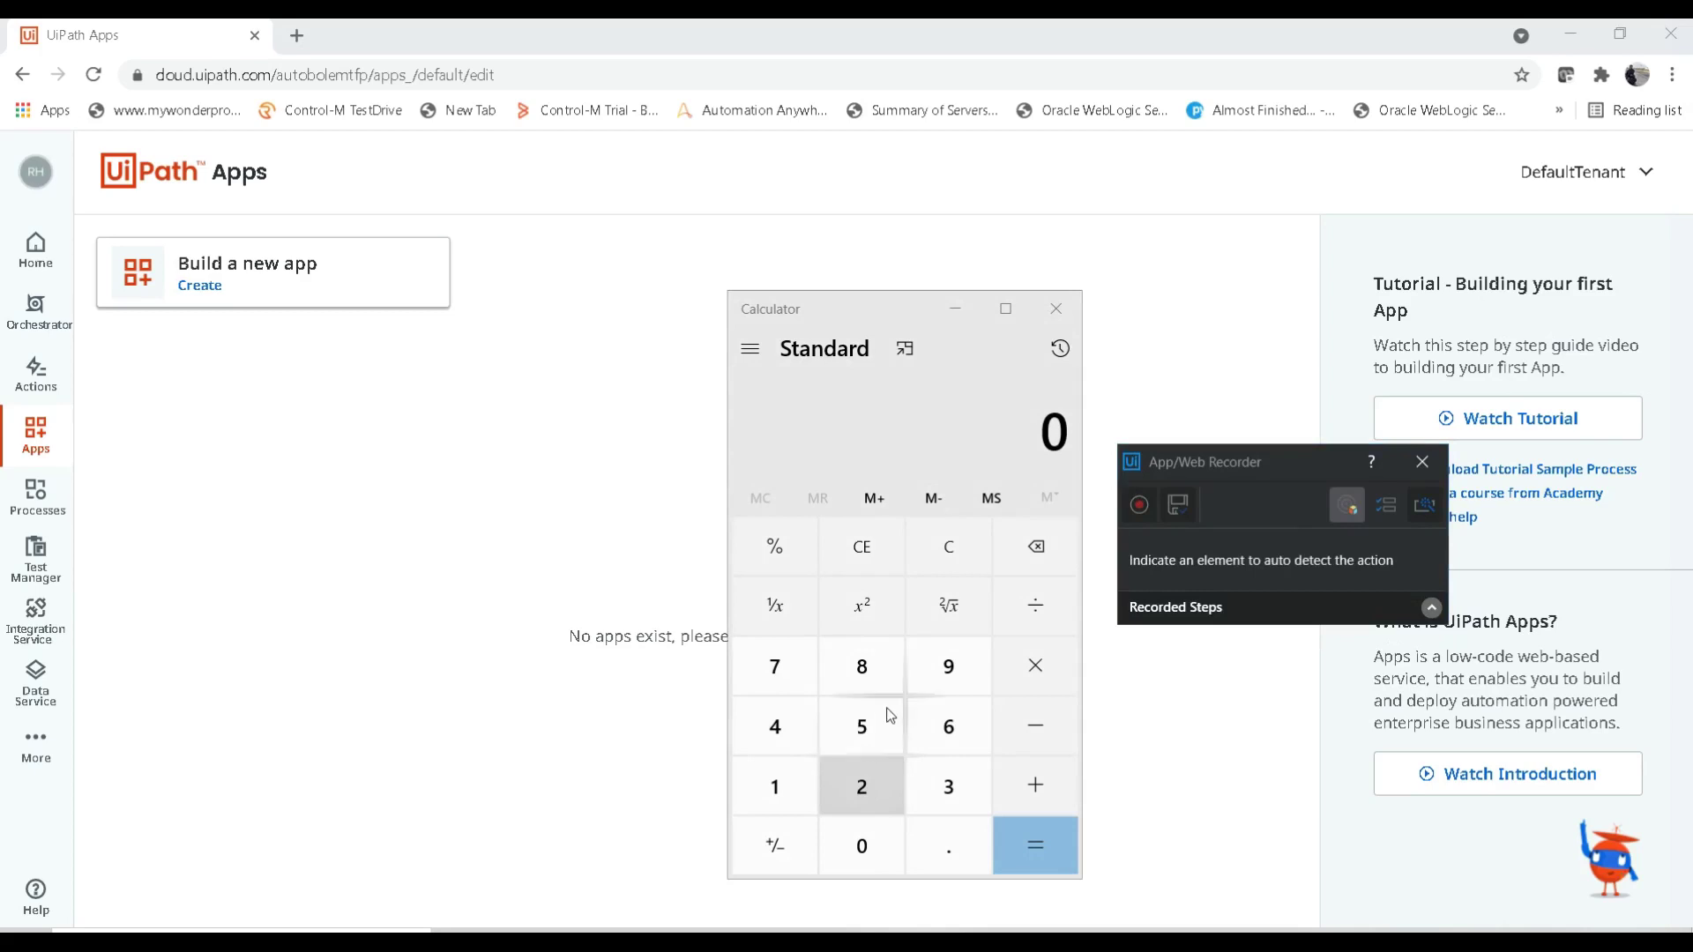
pyautogui.click(880, 786)
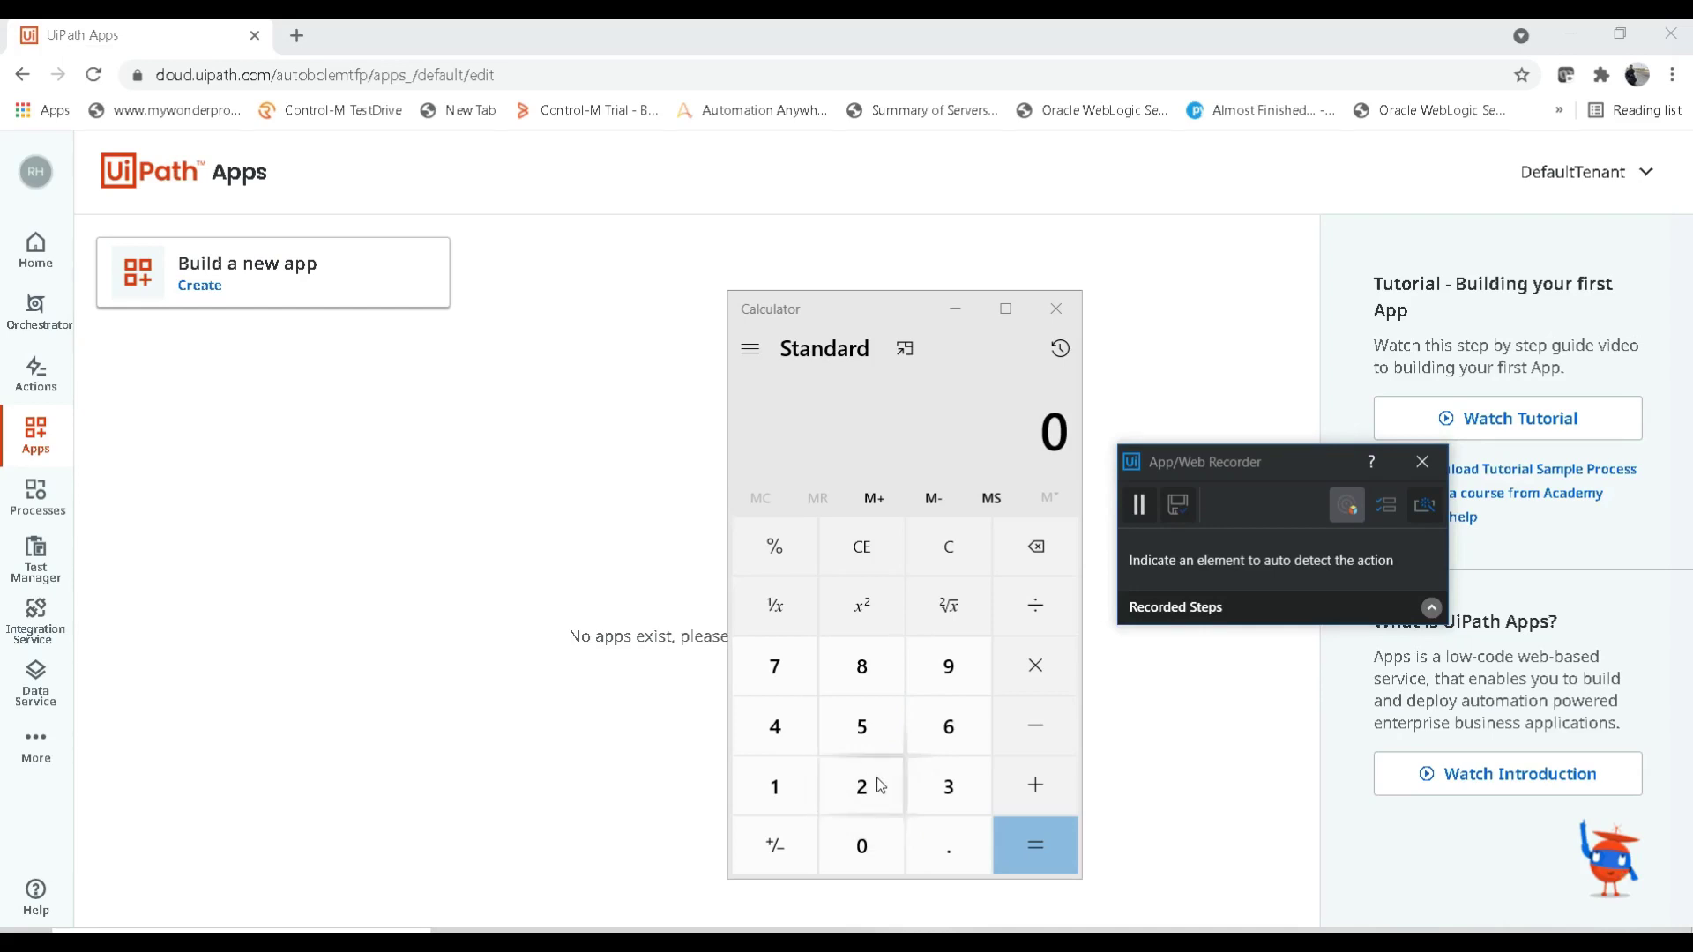
pyautogui.click(880, 784)
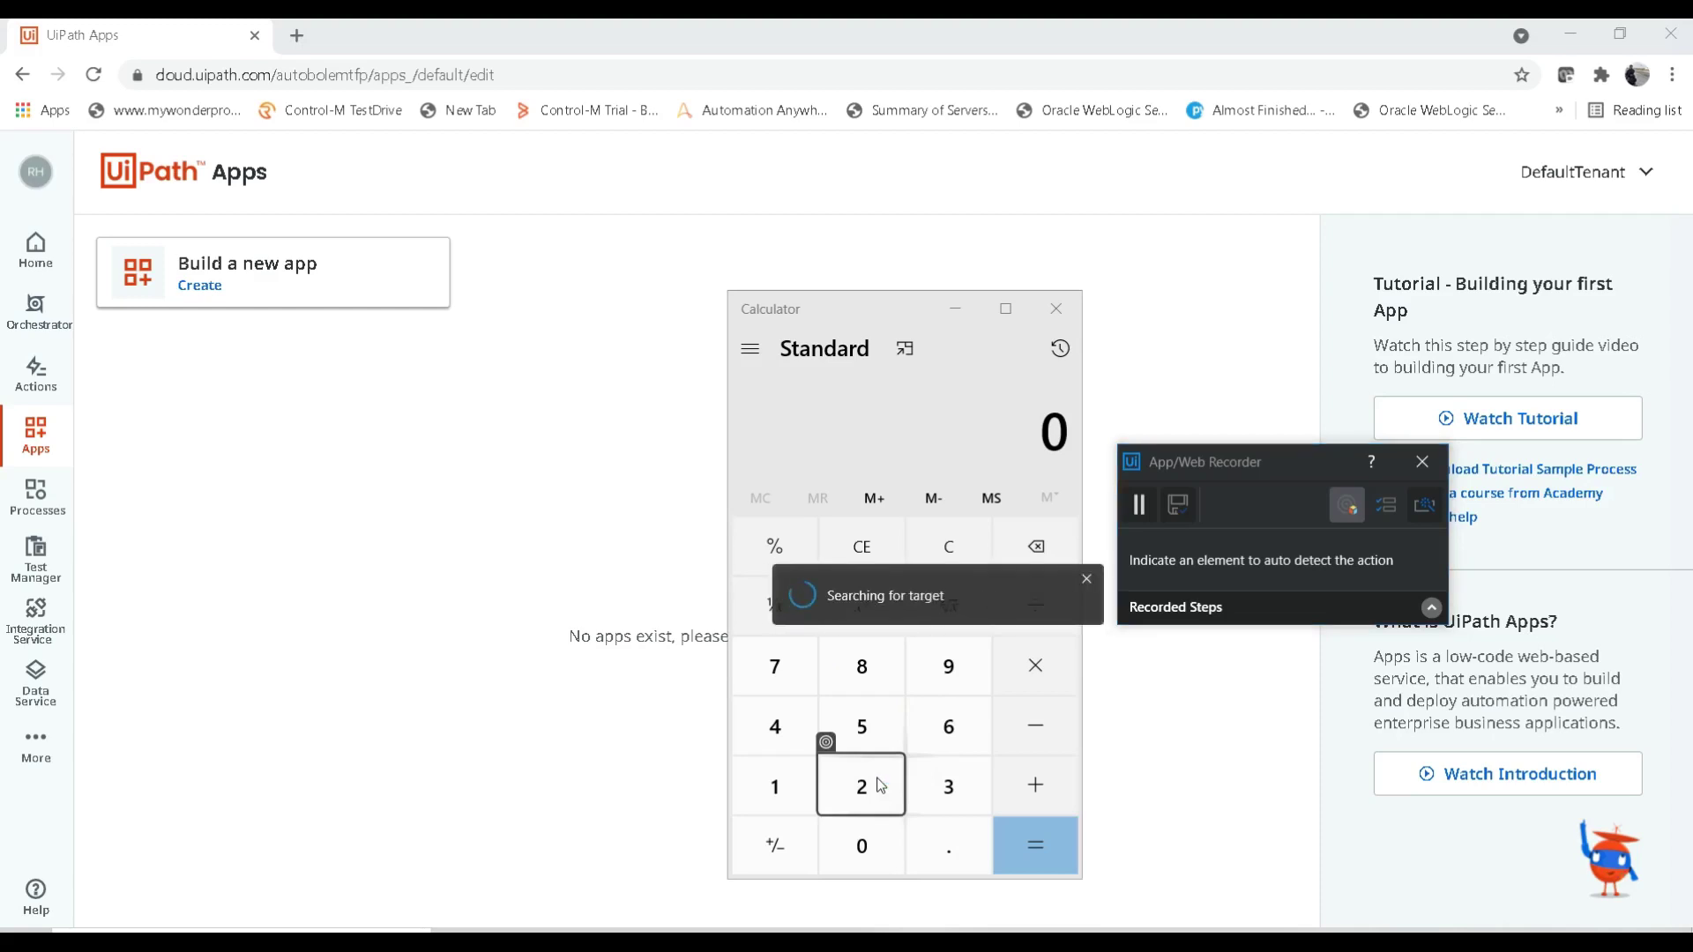
pyautogui.click(1058, 786)
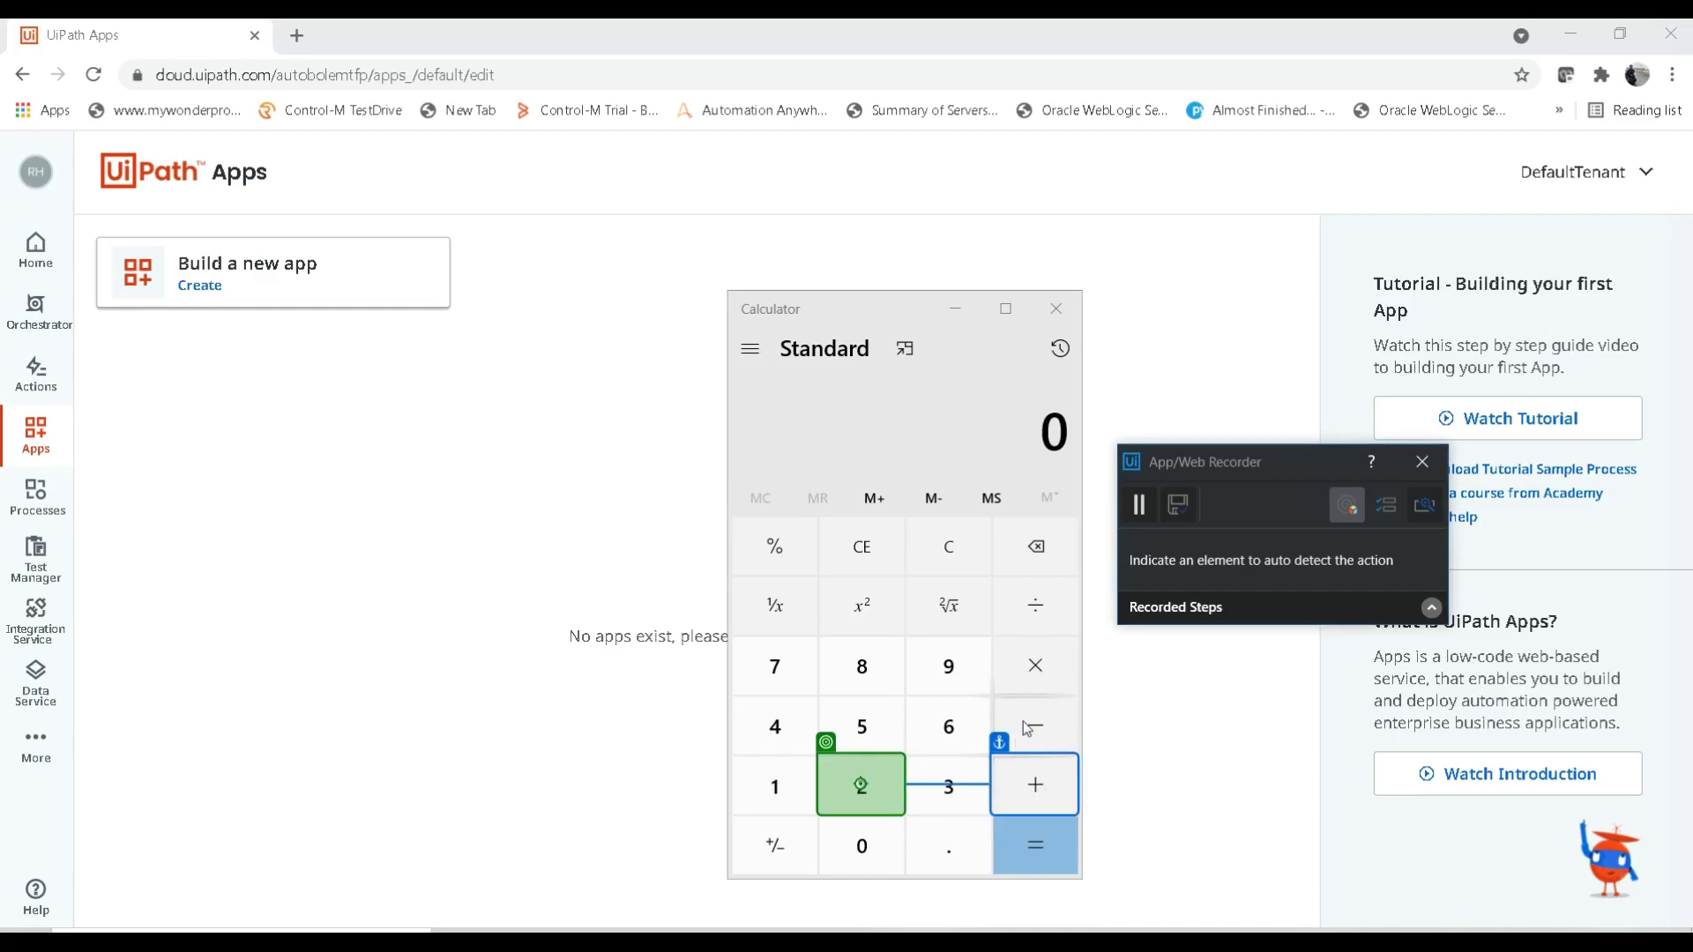
pyautogui.click(1044, 785)
pyautogui.click(861, 766)
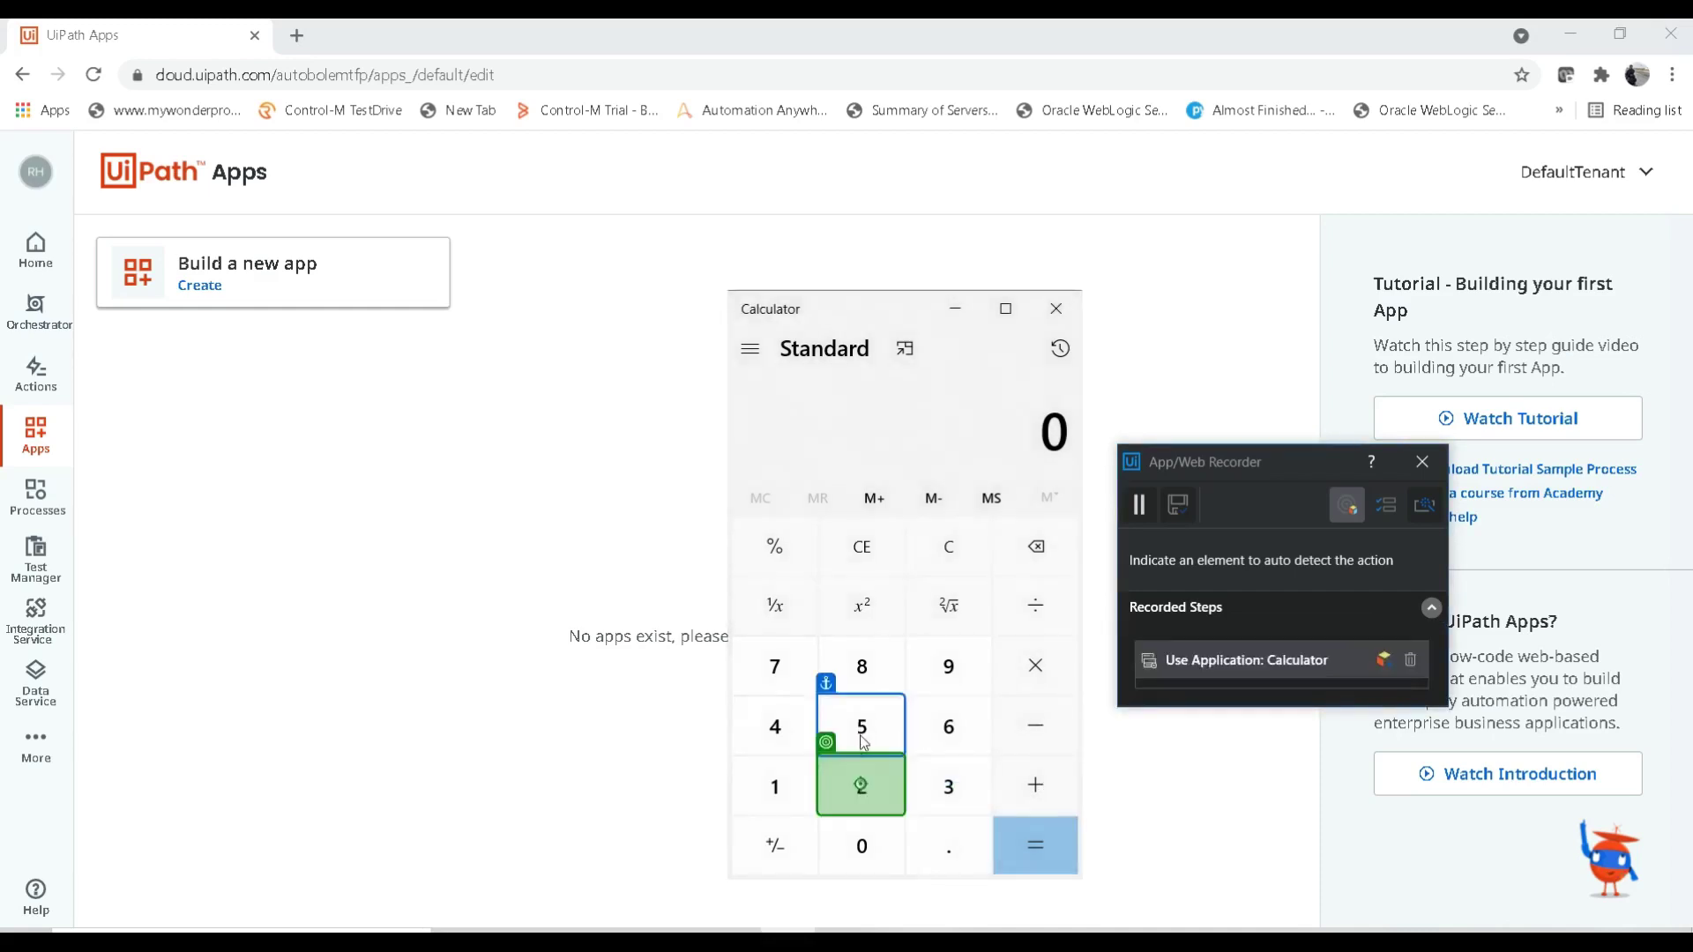
# Record Click actions on the Calculator's plus, 9 and equals keys.
pyautogui.click(1048, 790)
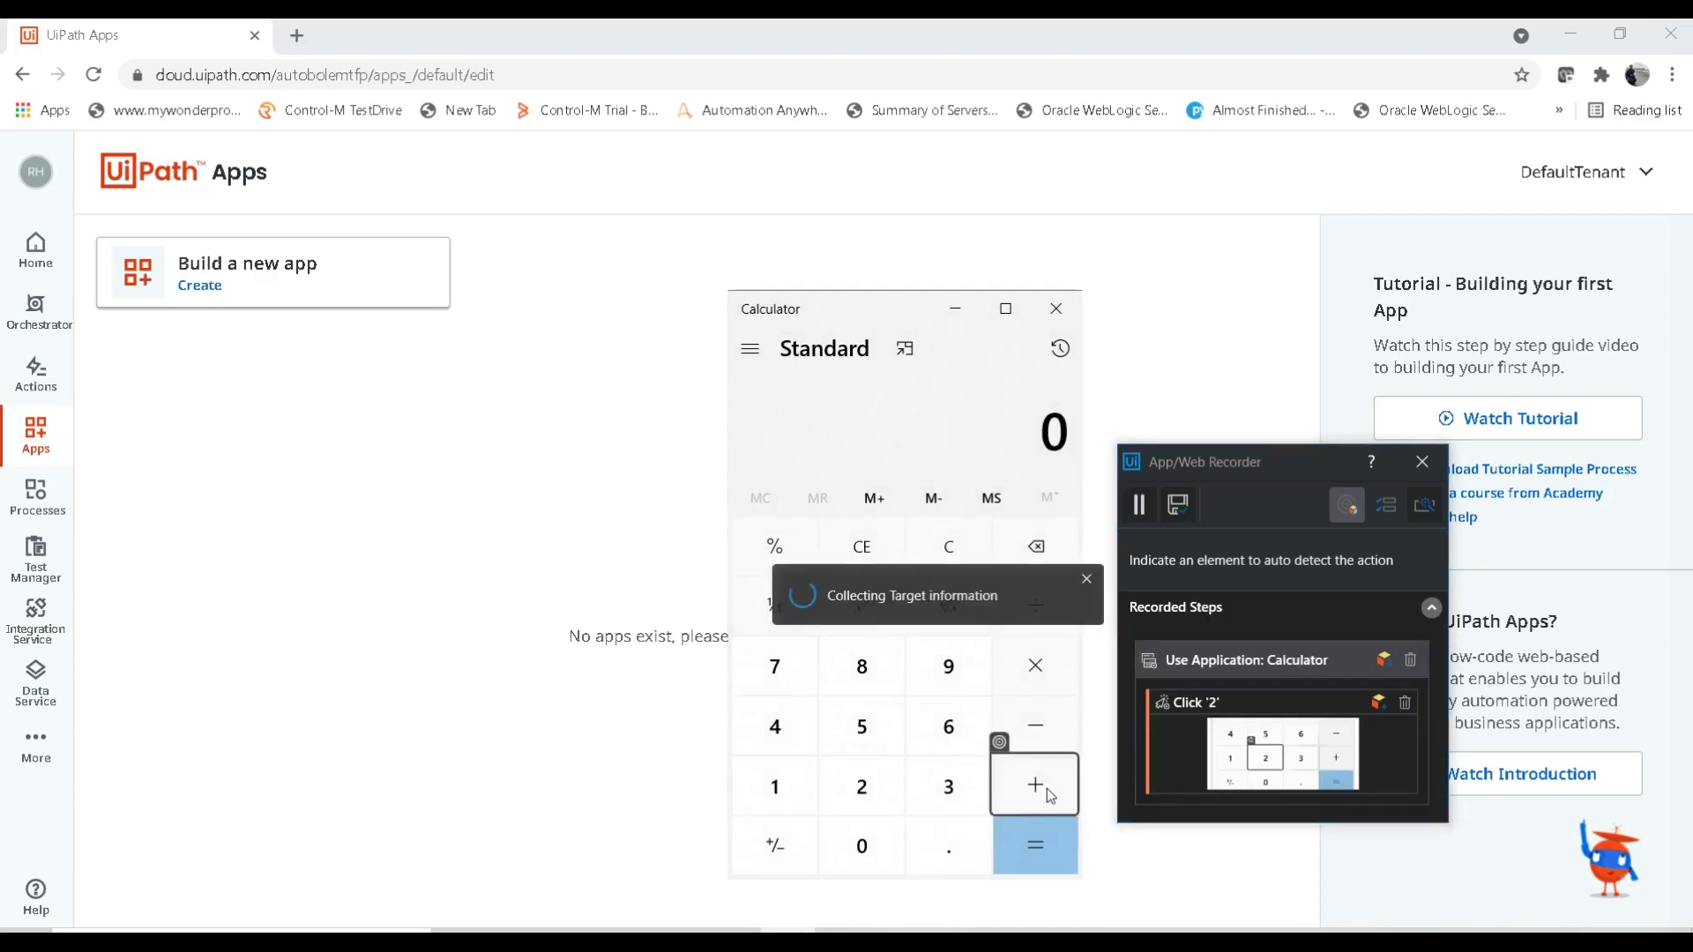
pyautogui.click(963, 679)
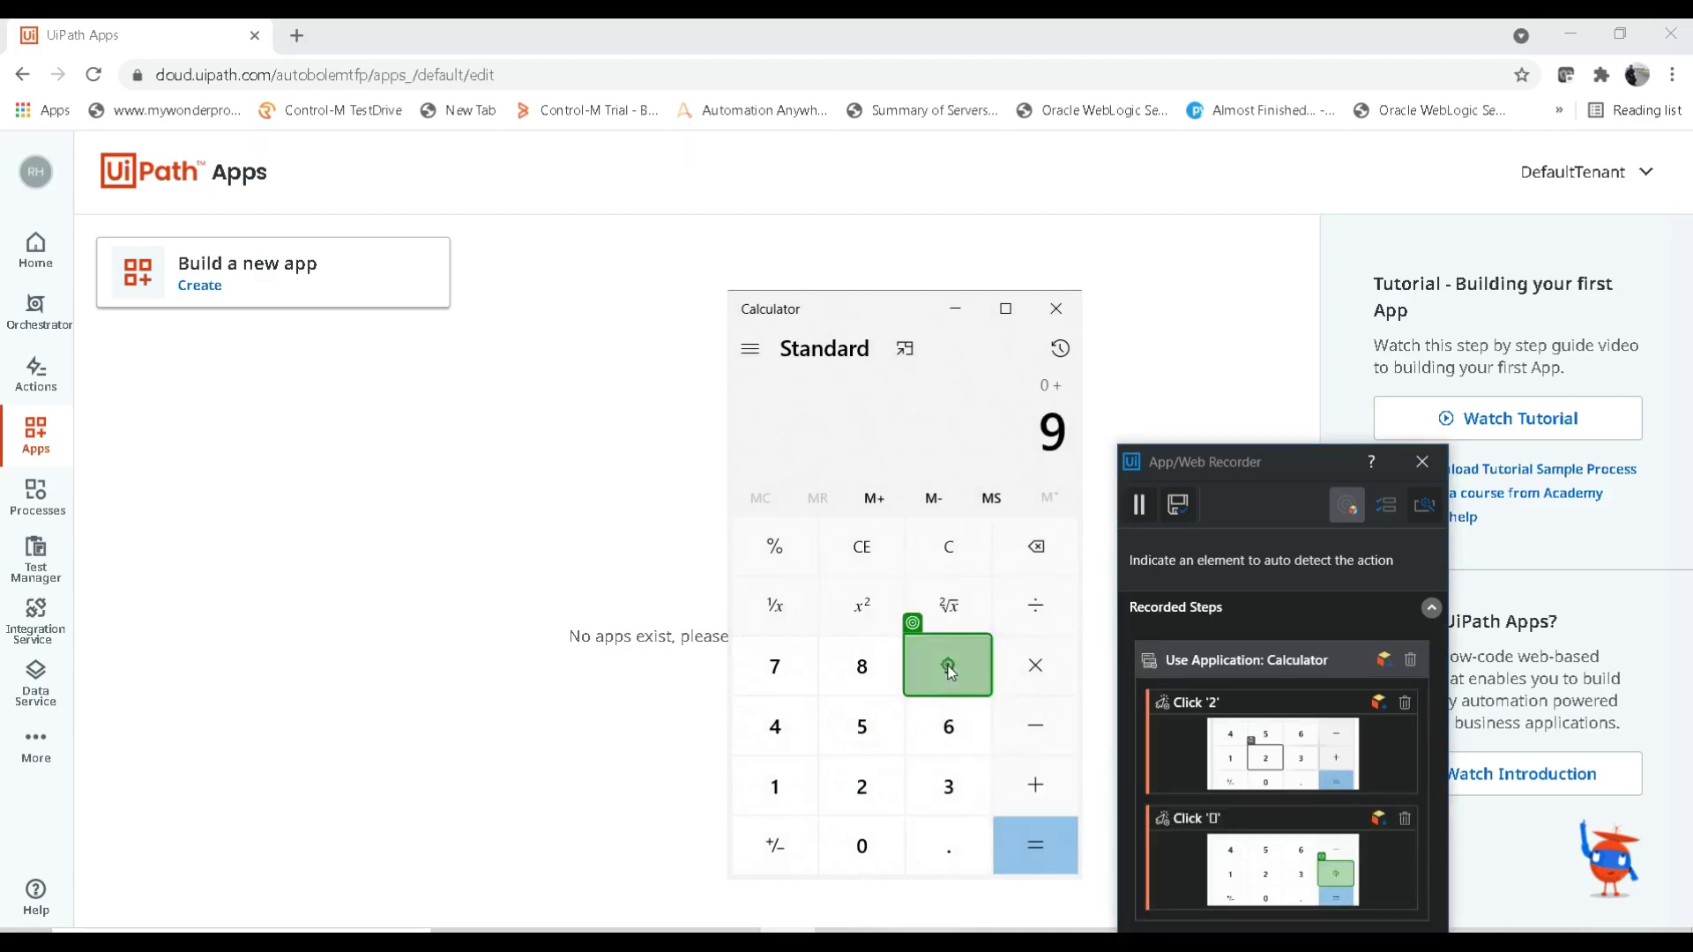
pyautogui.click(1050, 850)
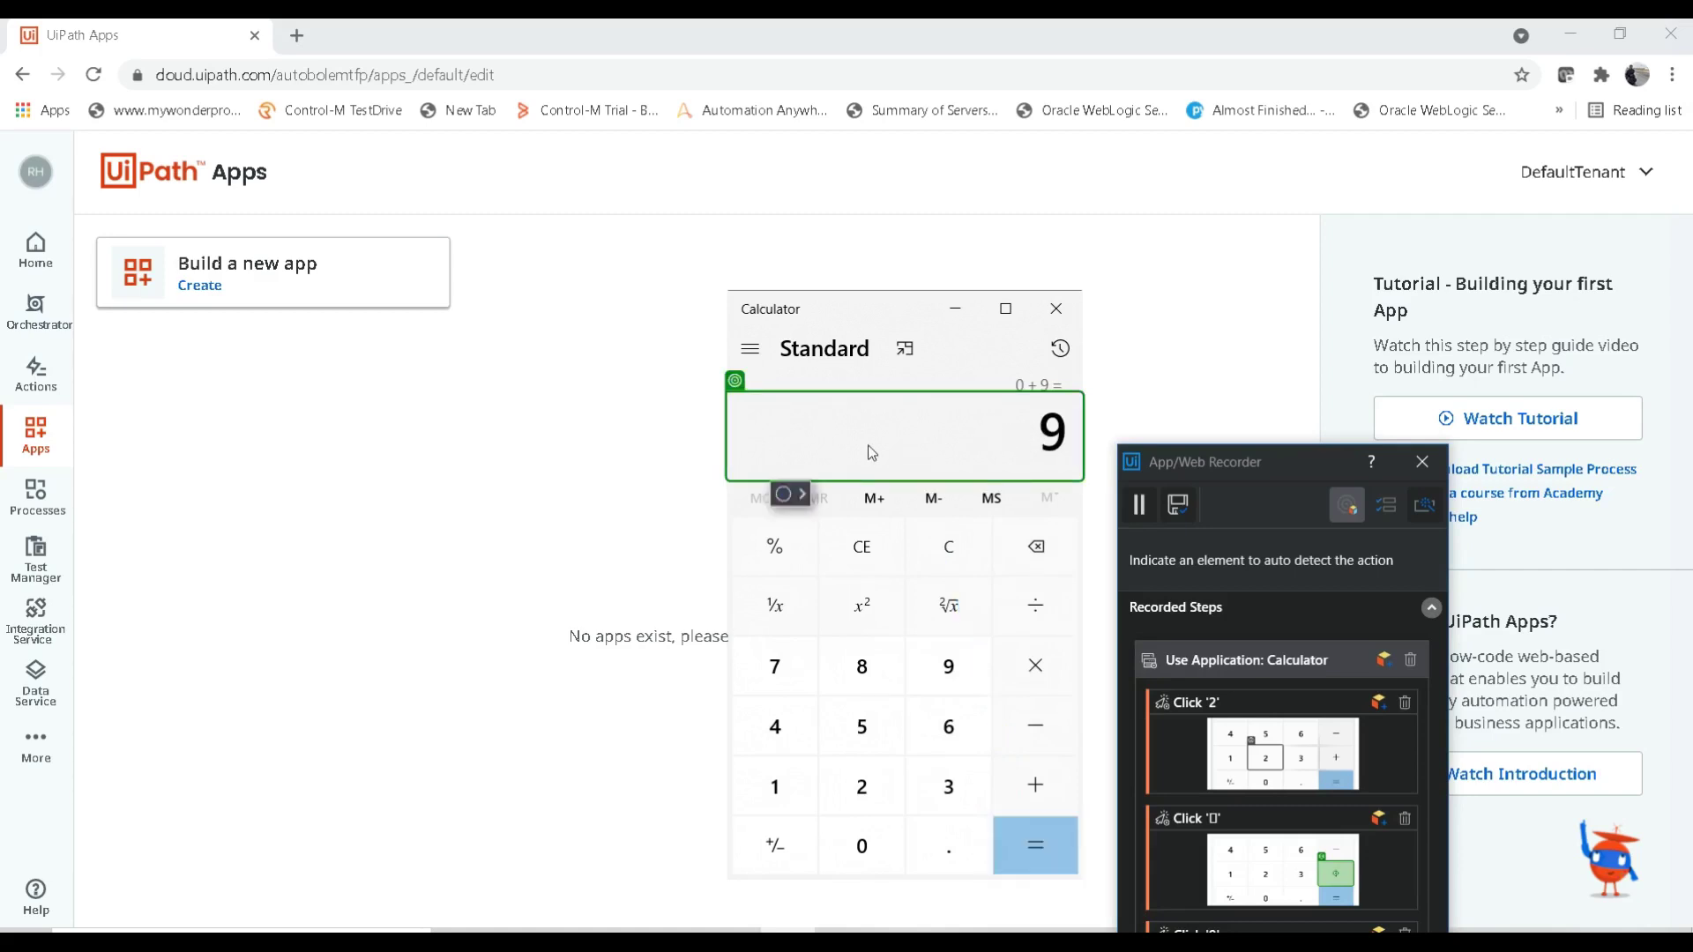
# Record a Get Text action on the Calculator's result display, then stop and save the recording to the workflow.
pyautogui.click(805, 492)
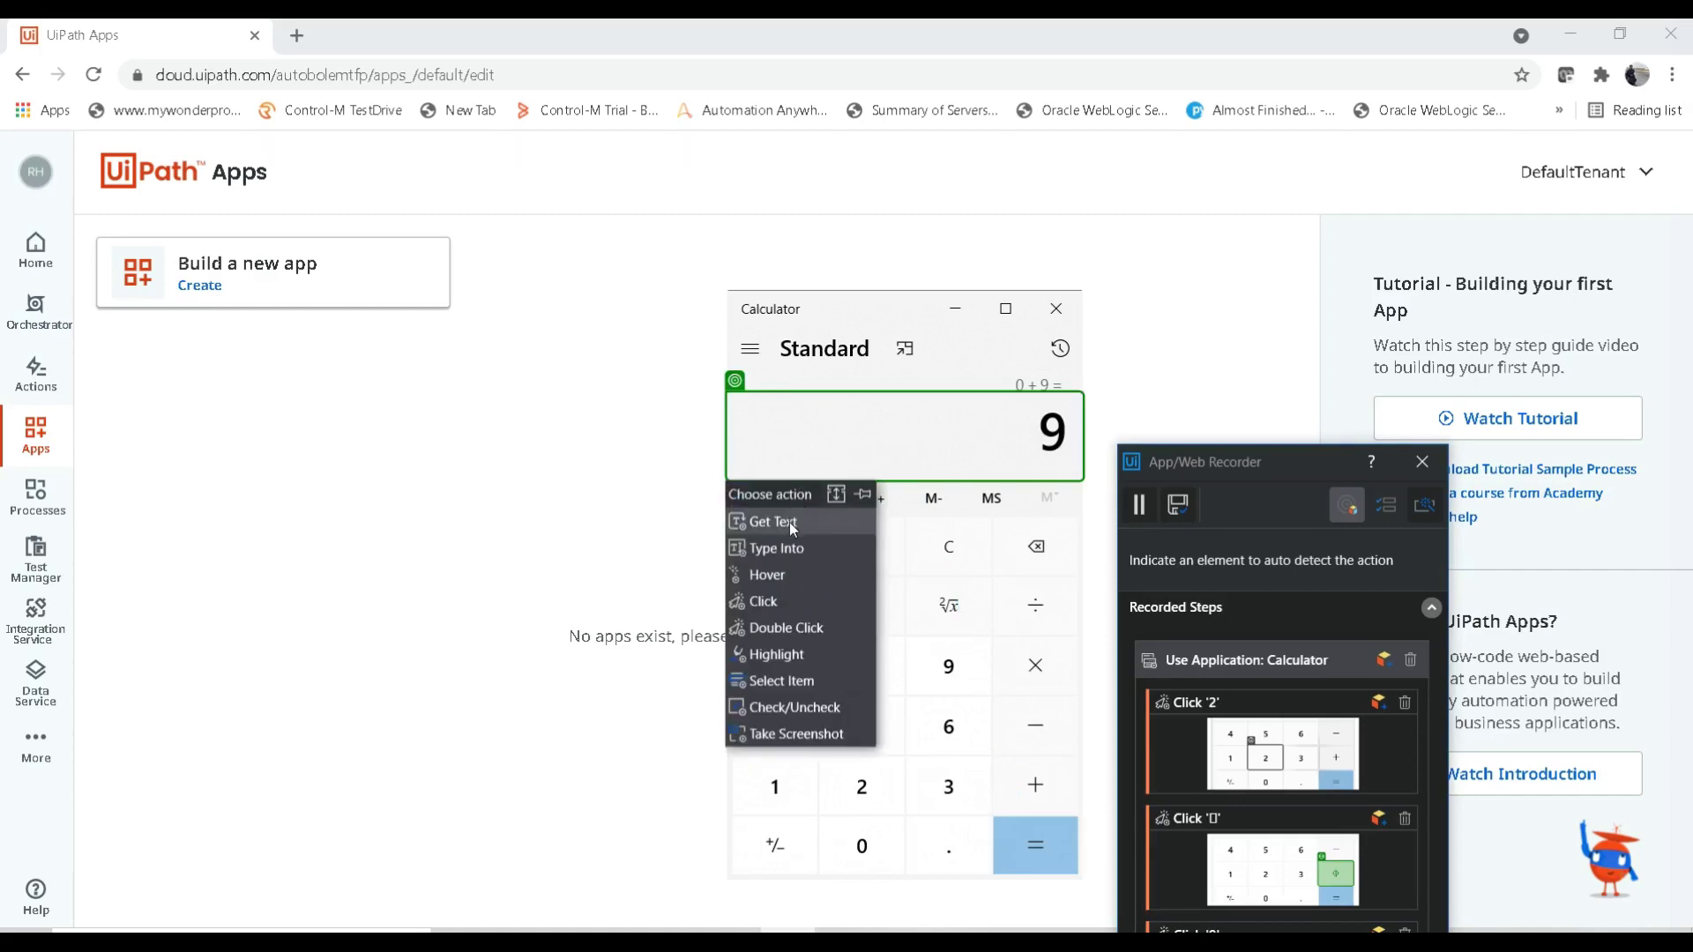
pyautogui.click(790, 522)
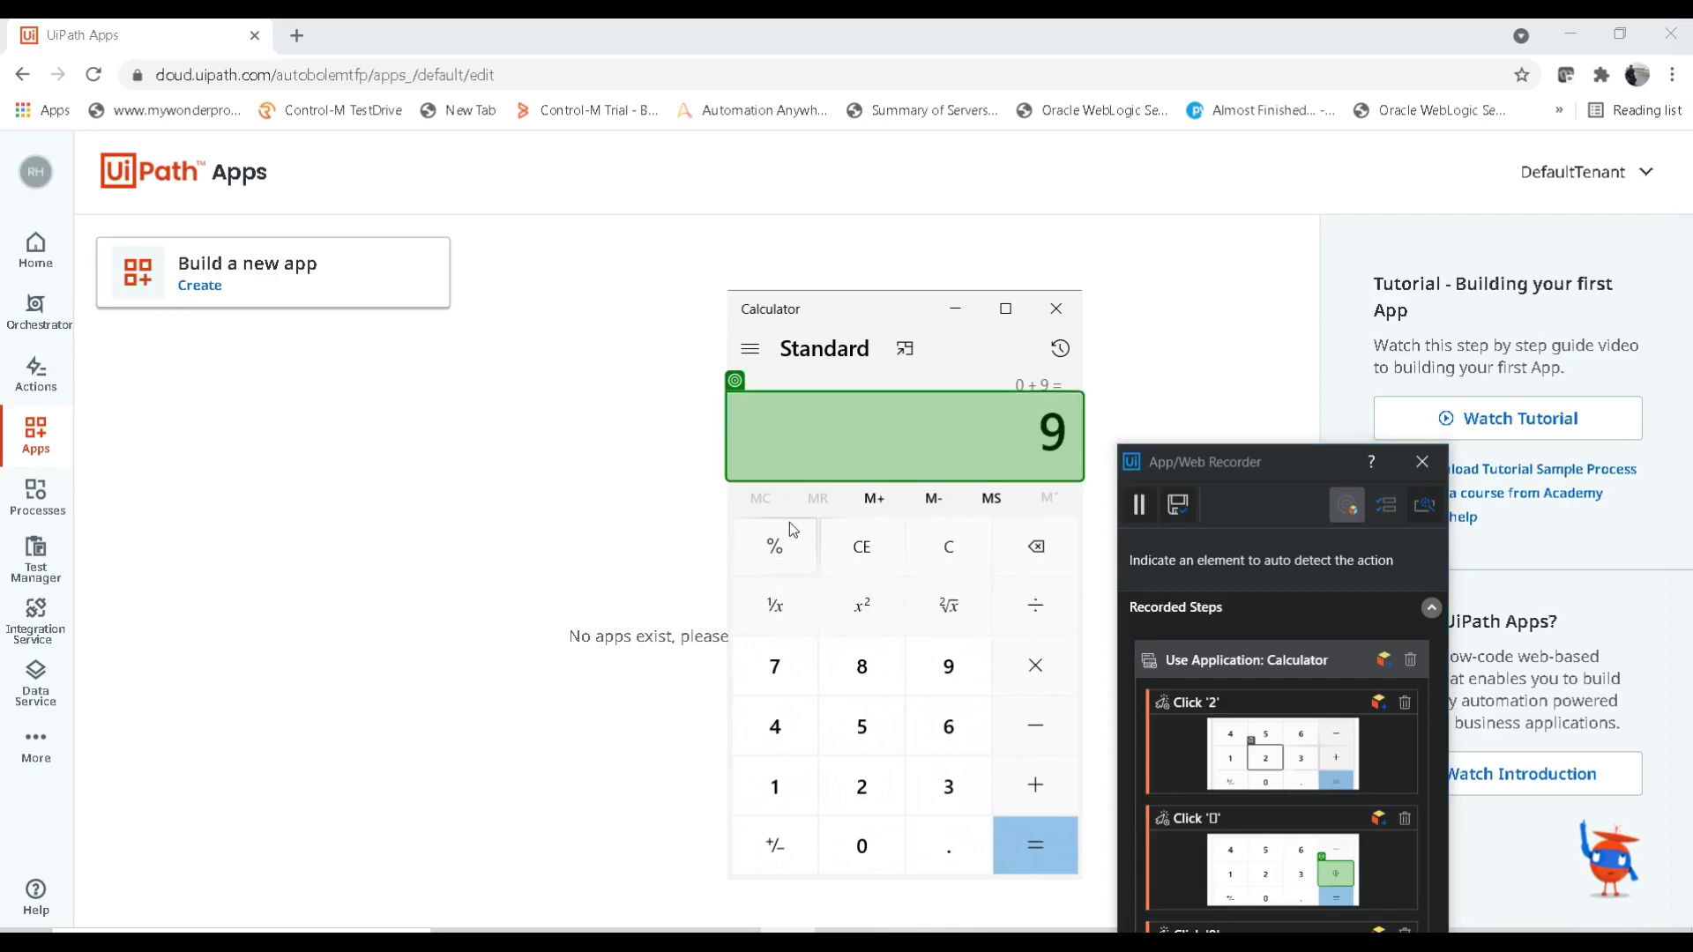
pyautogui.click(1137, 509)
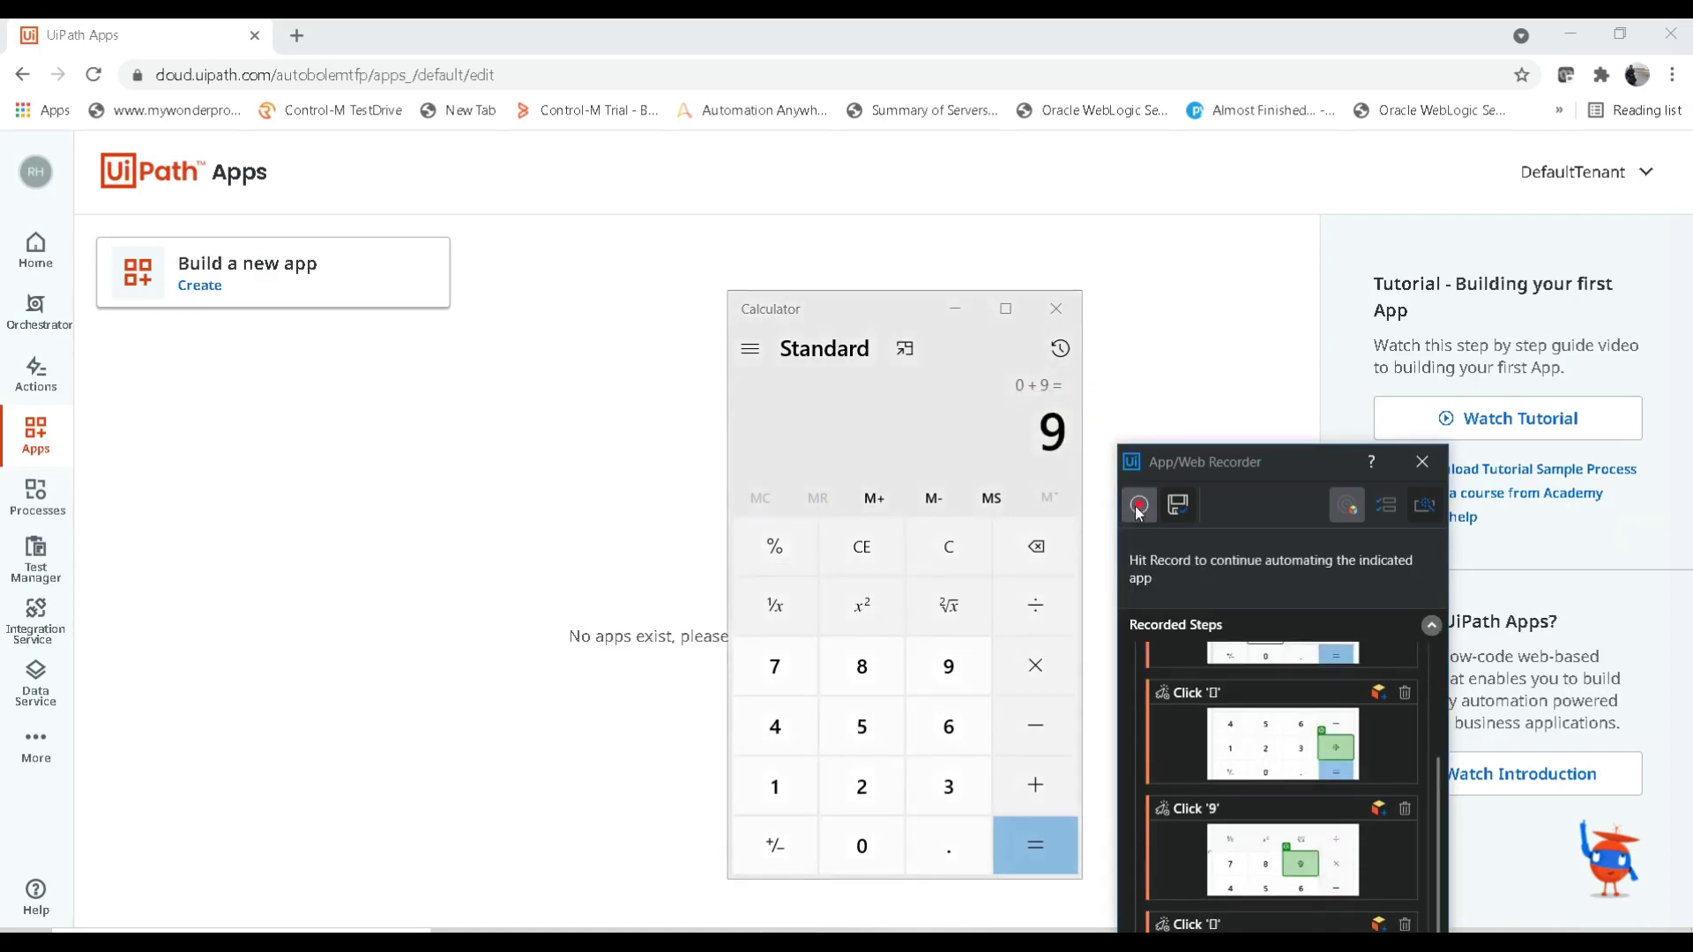
pyautogui.click(1178, 504)
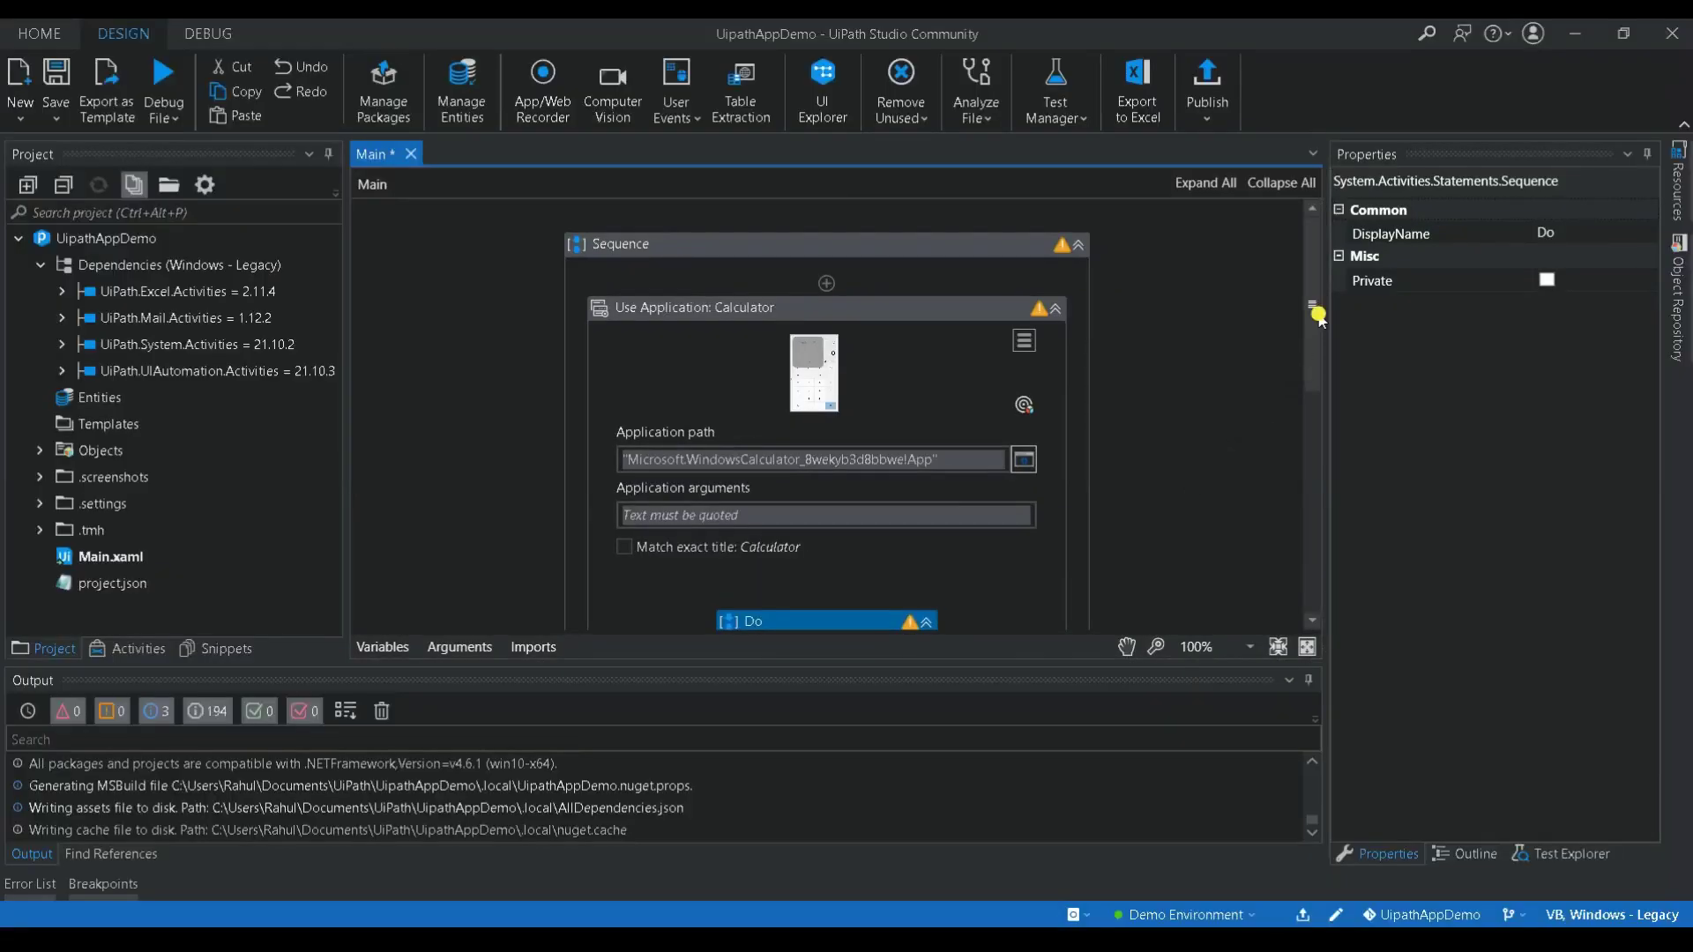
# Create two String input arguments named FirstNumber and SecondNumber for the Main workflow.
pyautogui.moveTo(1319, 316); pyautogui.dragTo(1307, 443)
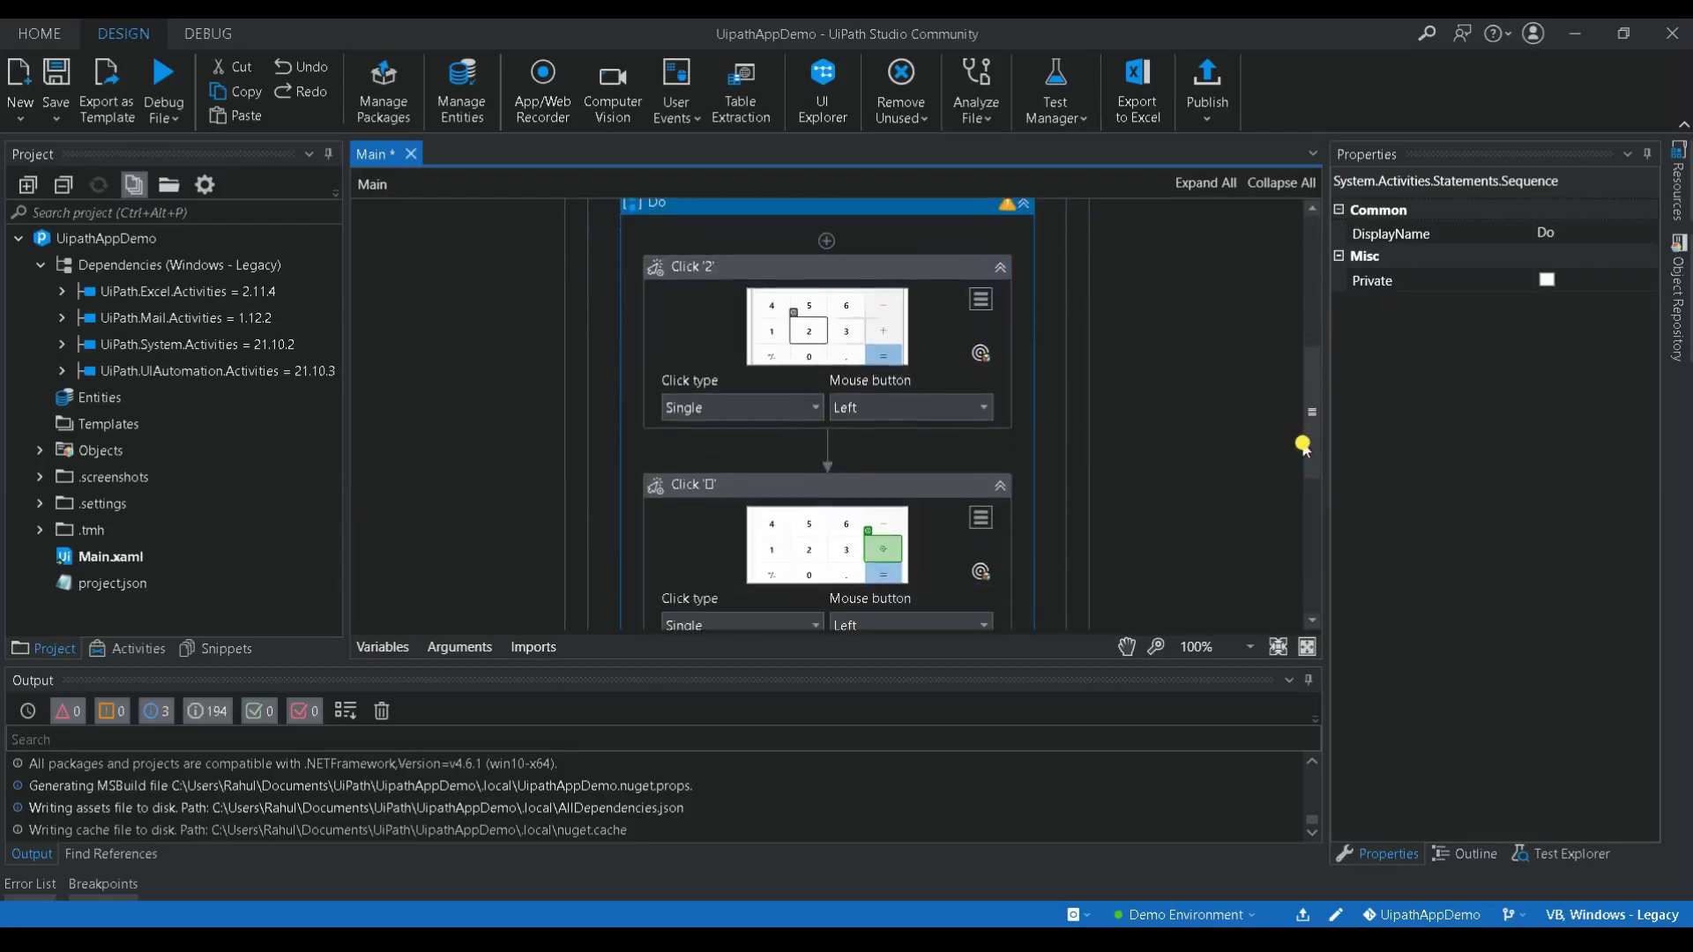
pyautogui.click(905, 273)
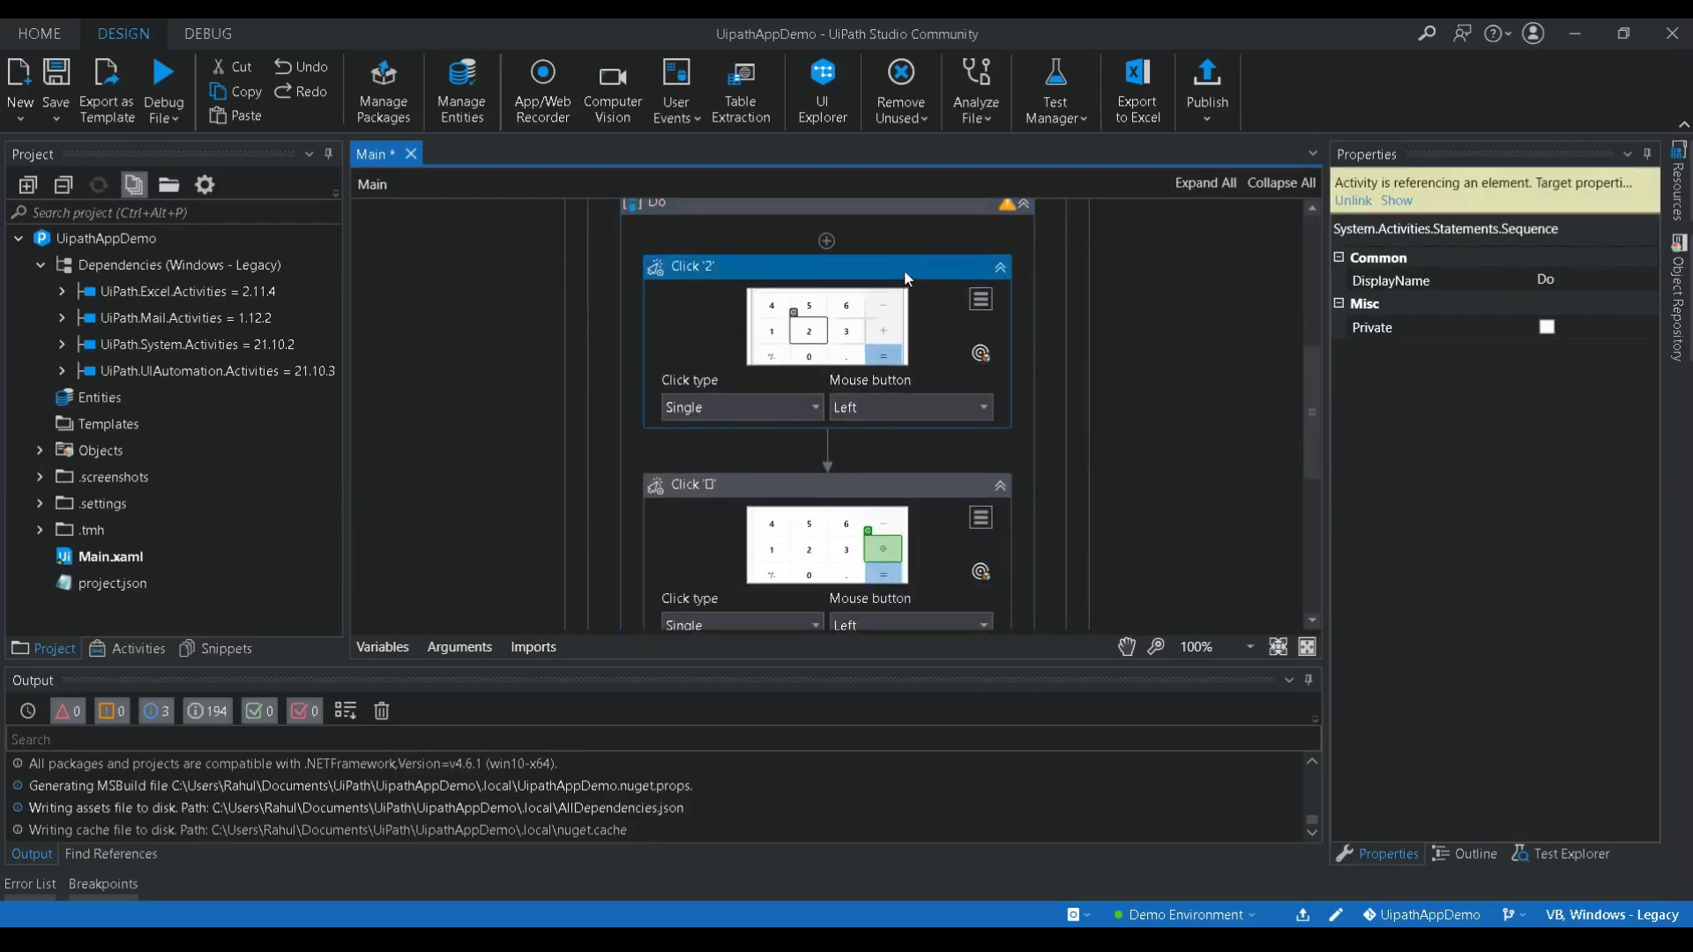
pyautogui.click(910, 498)
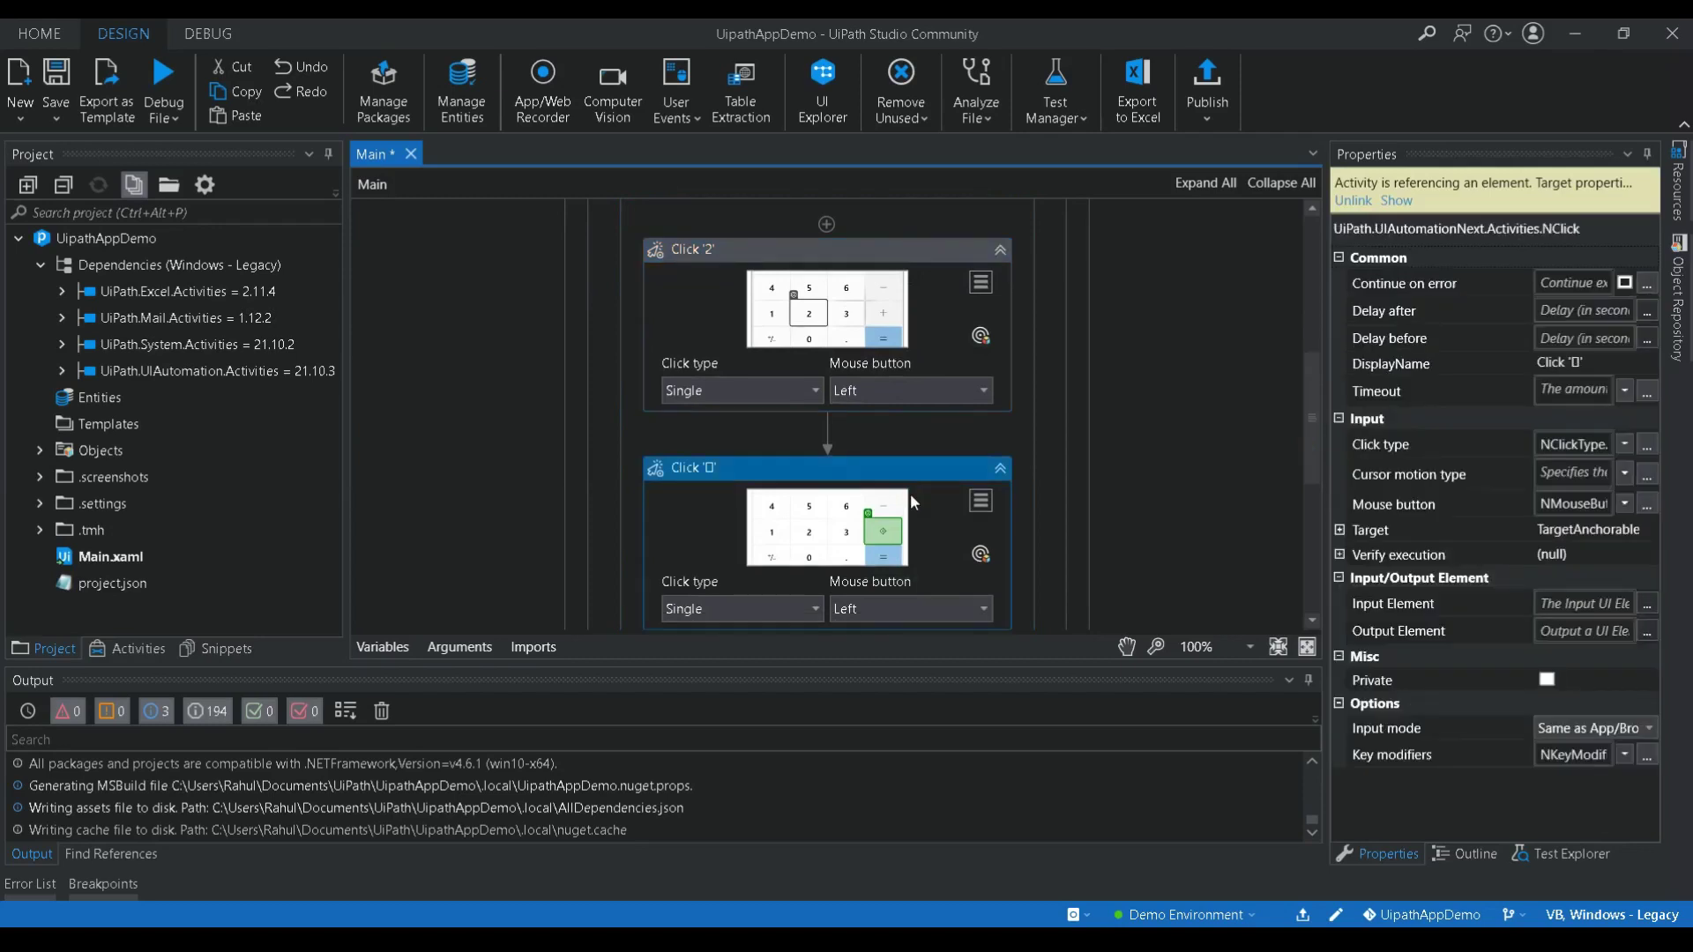
pyautogui.moveTo(1317, 456); pyautogui.dragTo(1306, 605)
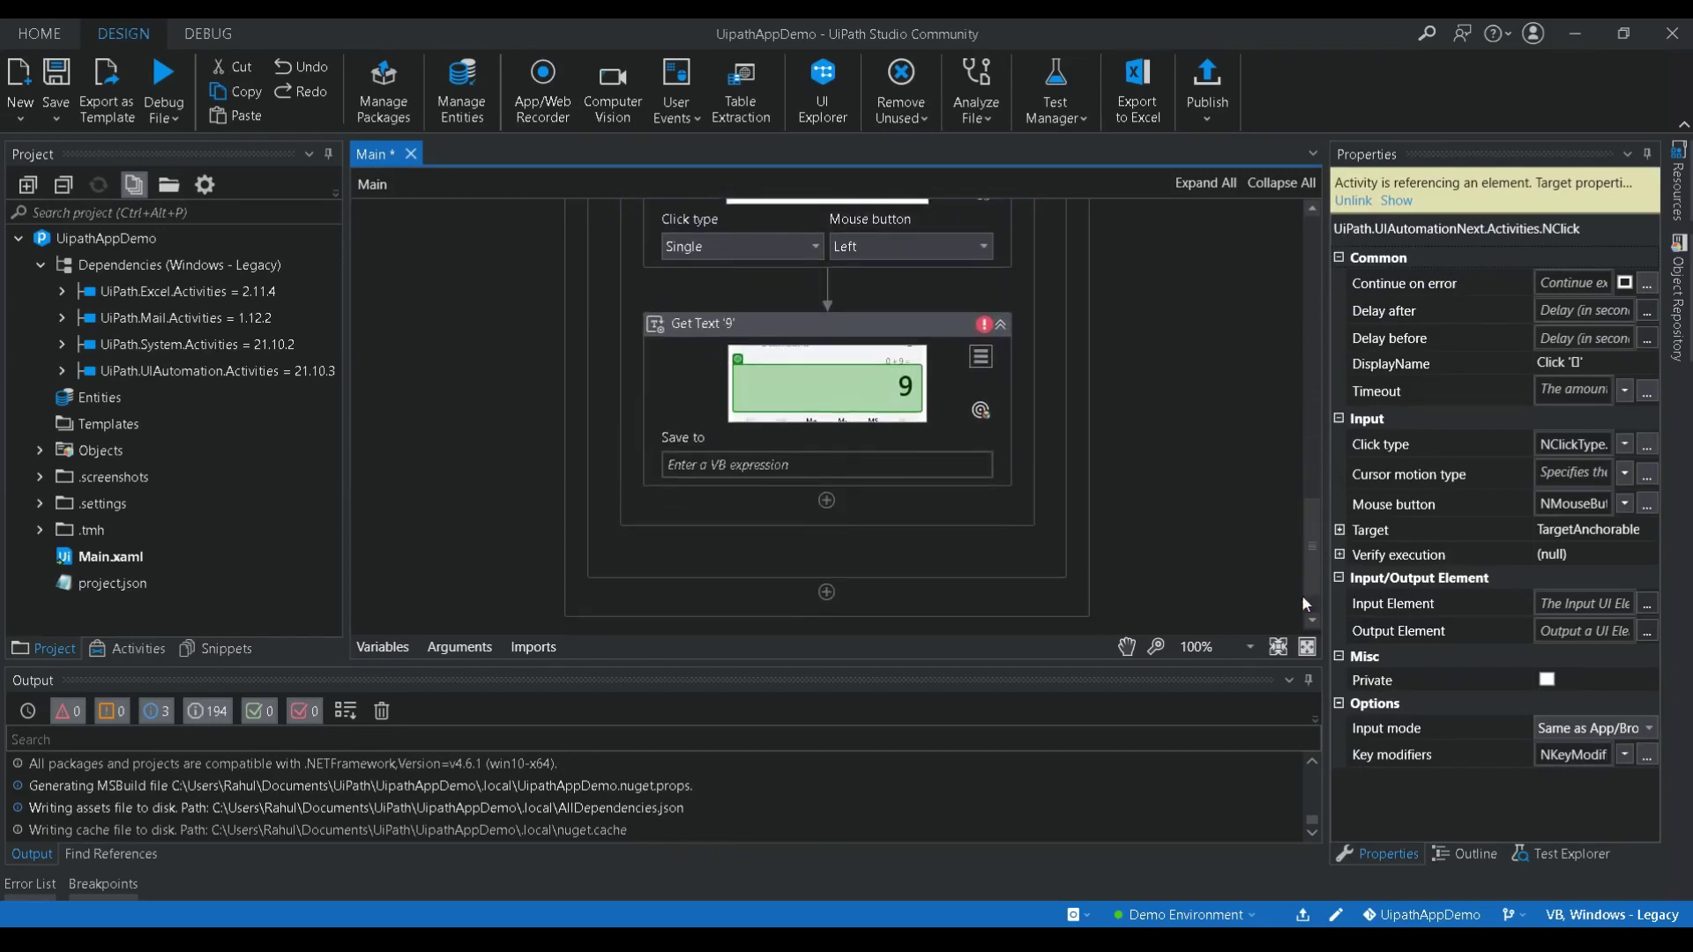
pyautogui.click(759, 322)
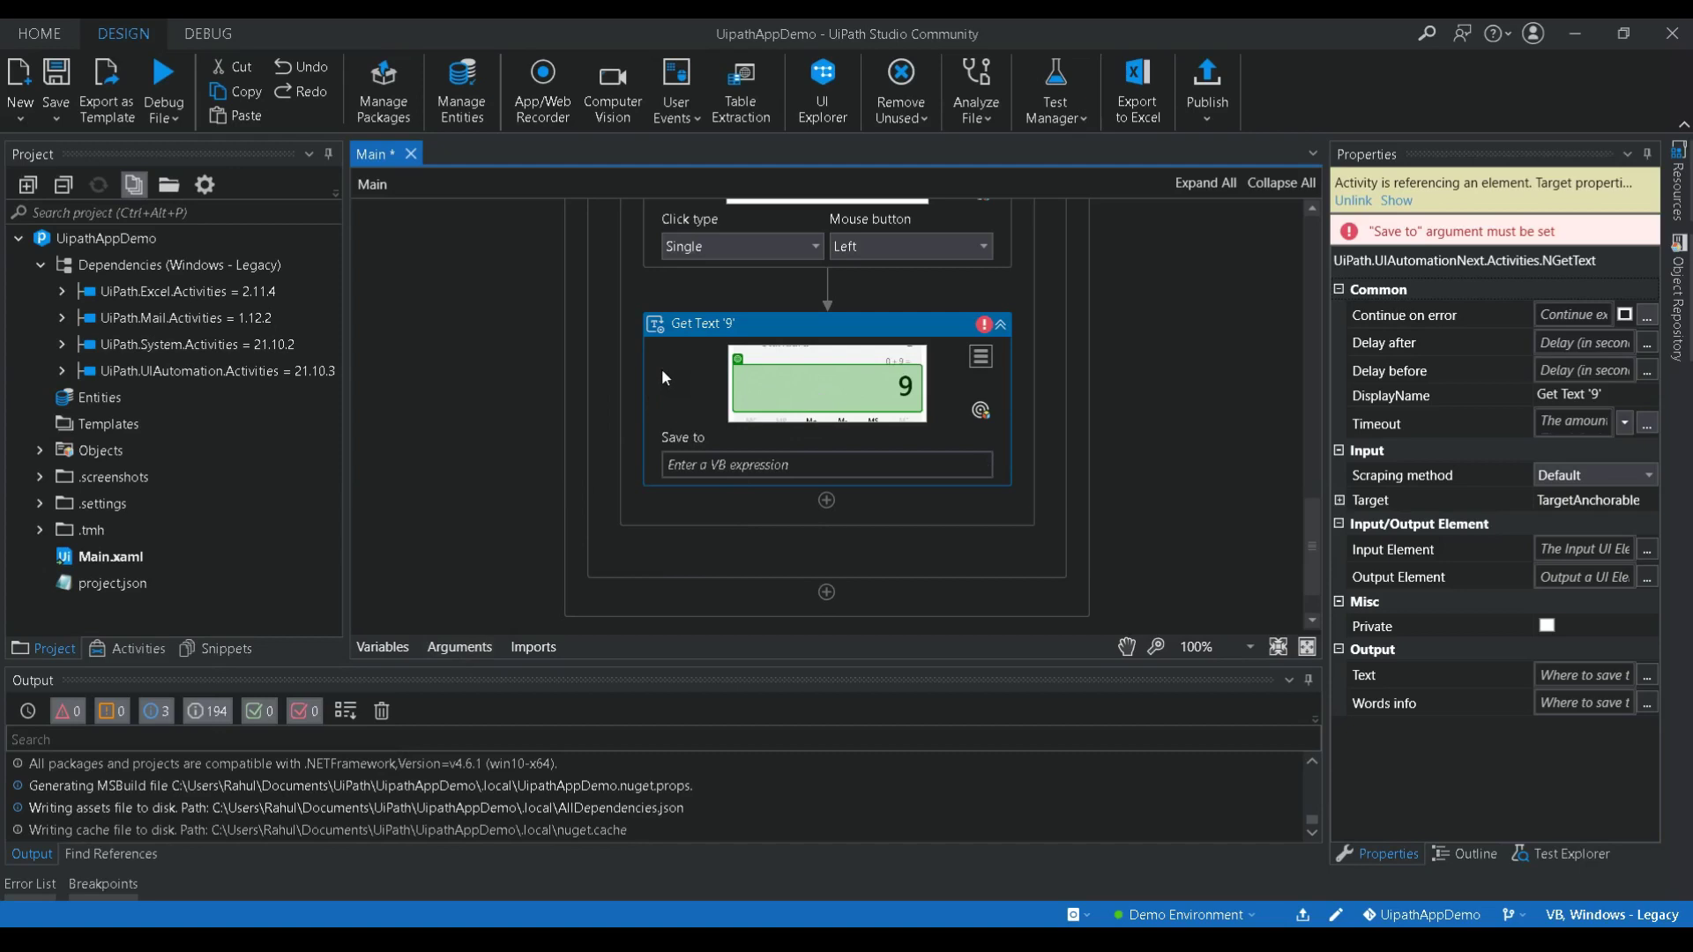
pyautogui.click(468, 648)
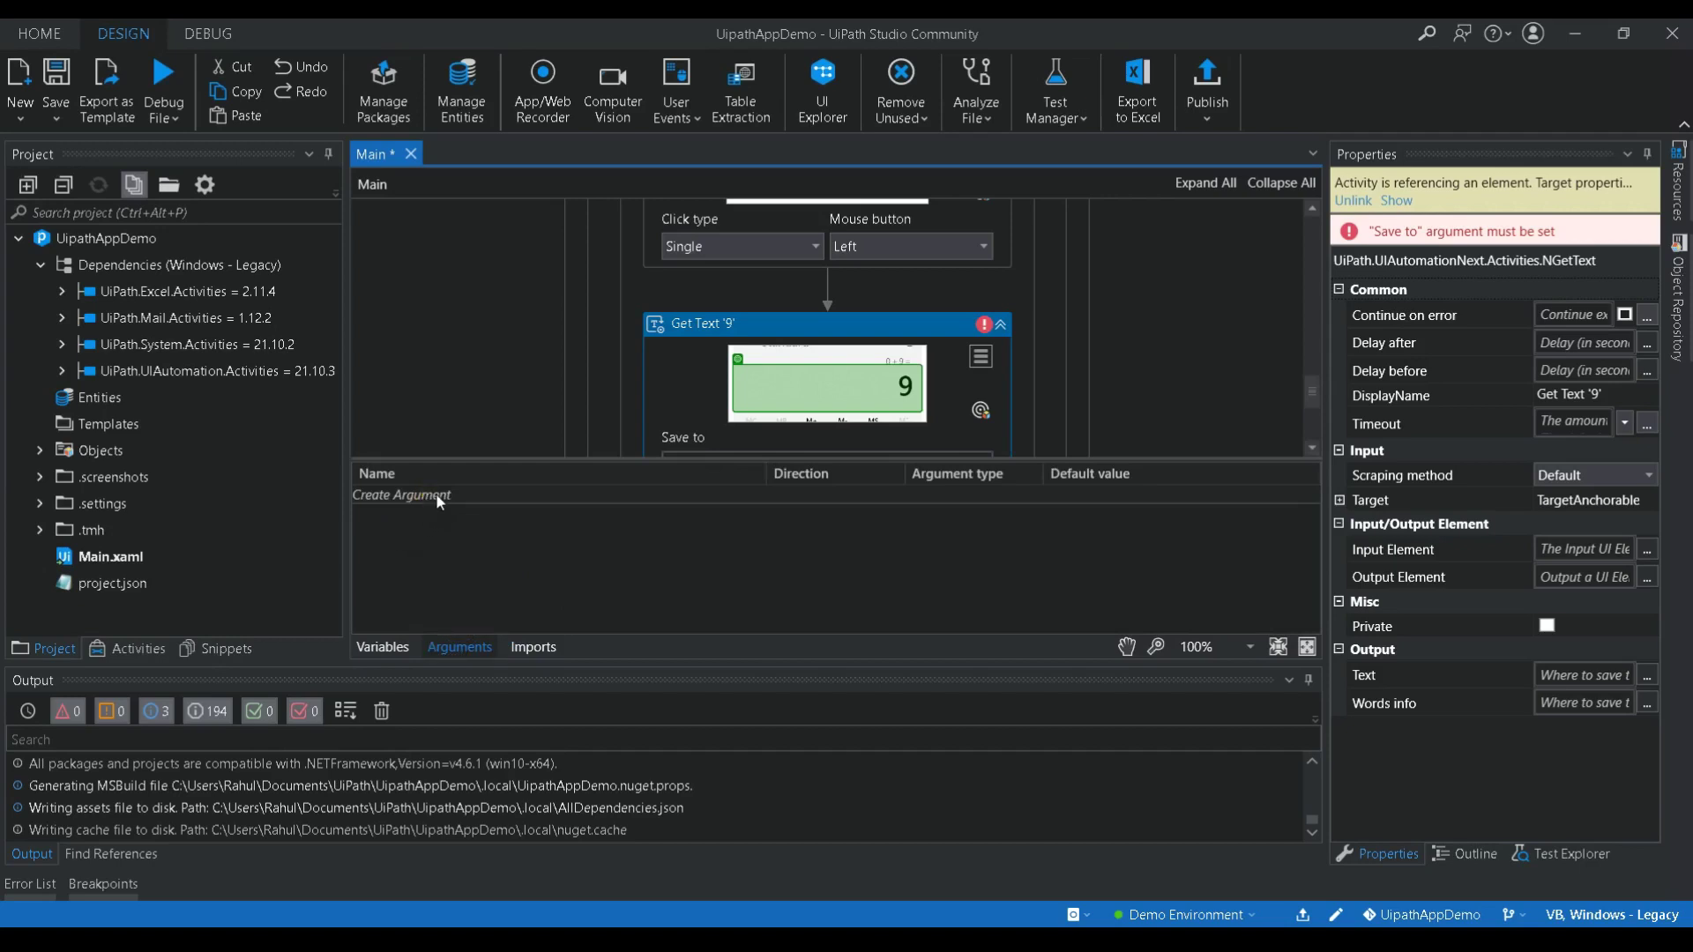
pyautogui.click(435, 494)
pyautogui.write('First')
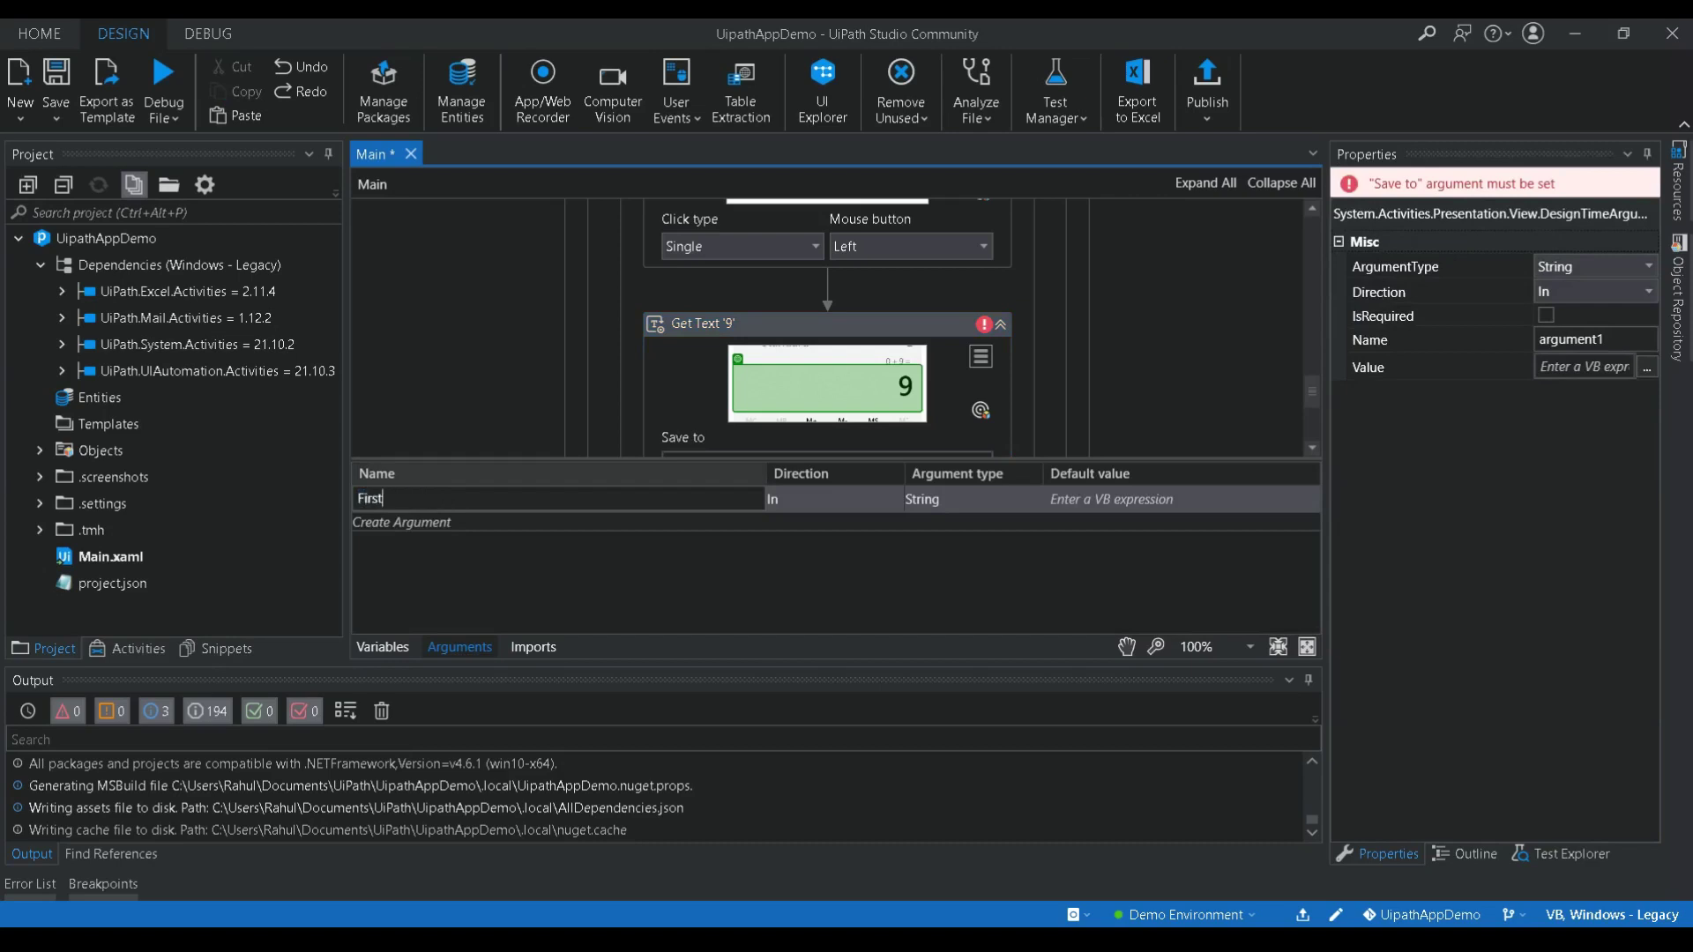
pyautogui.write('Number')
pyautogui.click(455, 524)
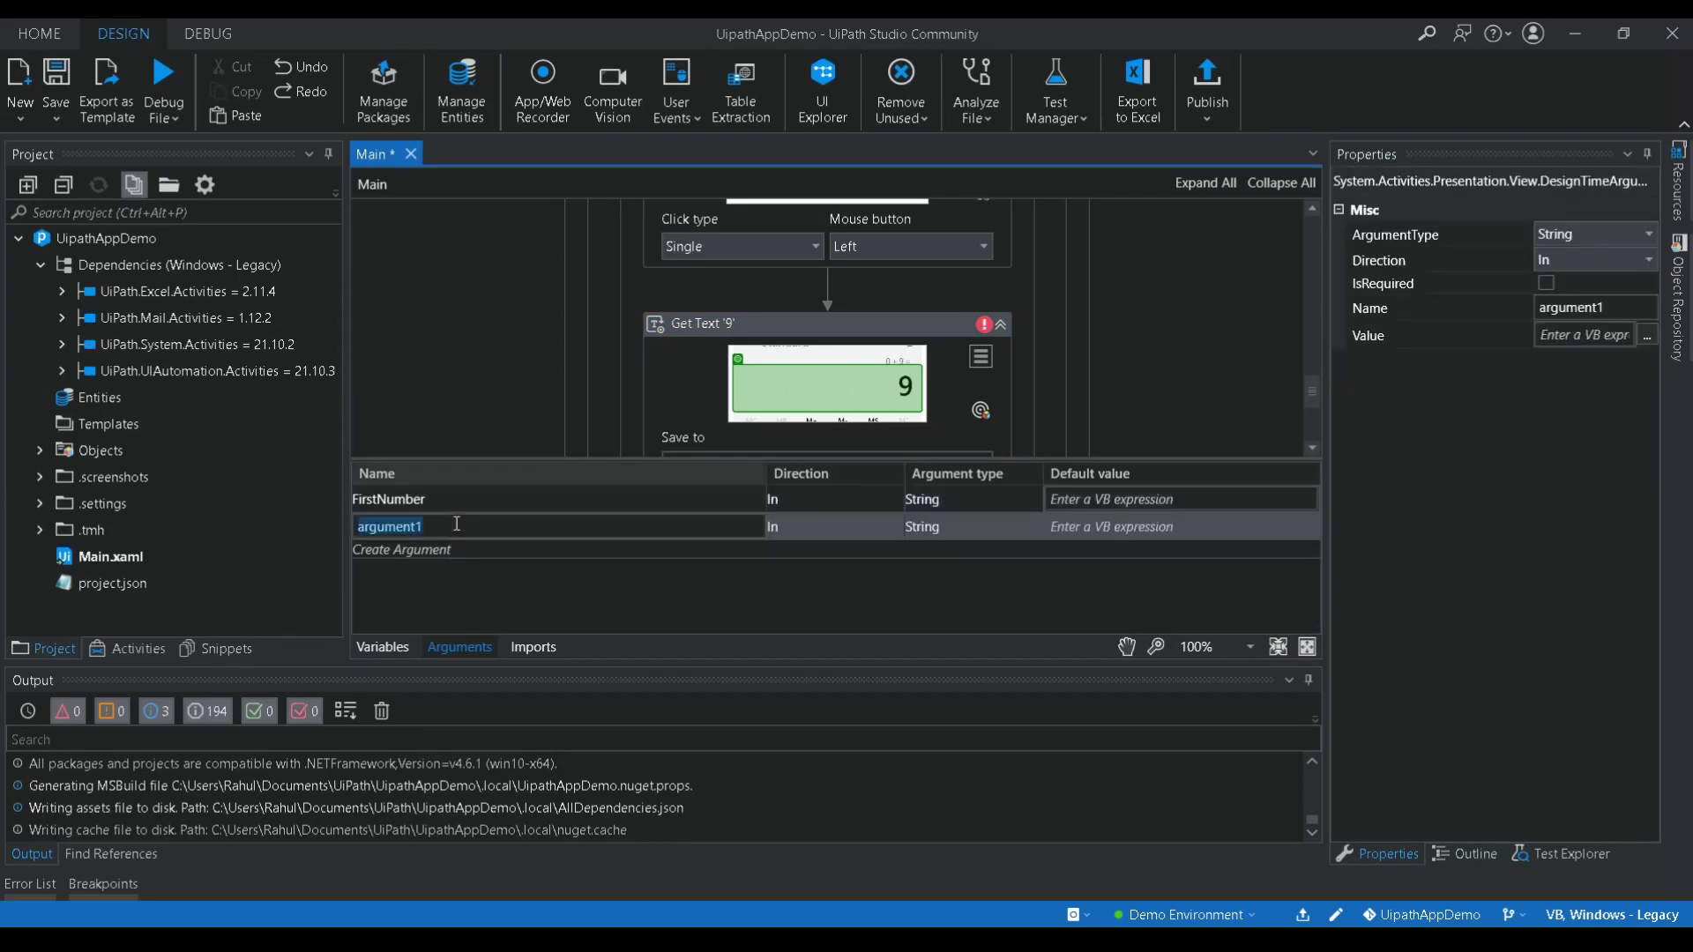
pyautogui.write('SecondNumber')
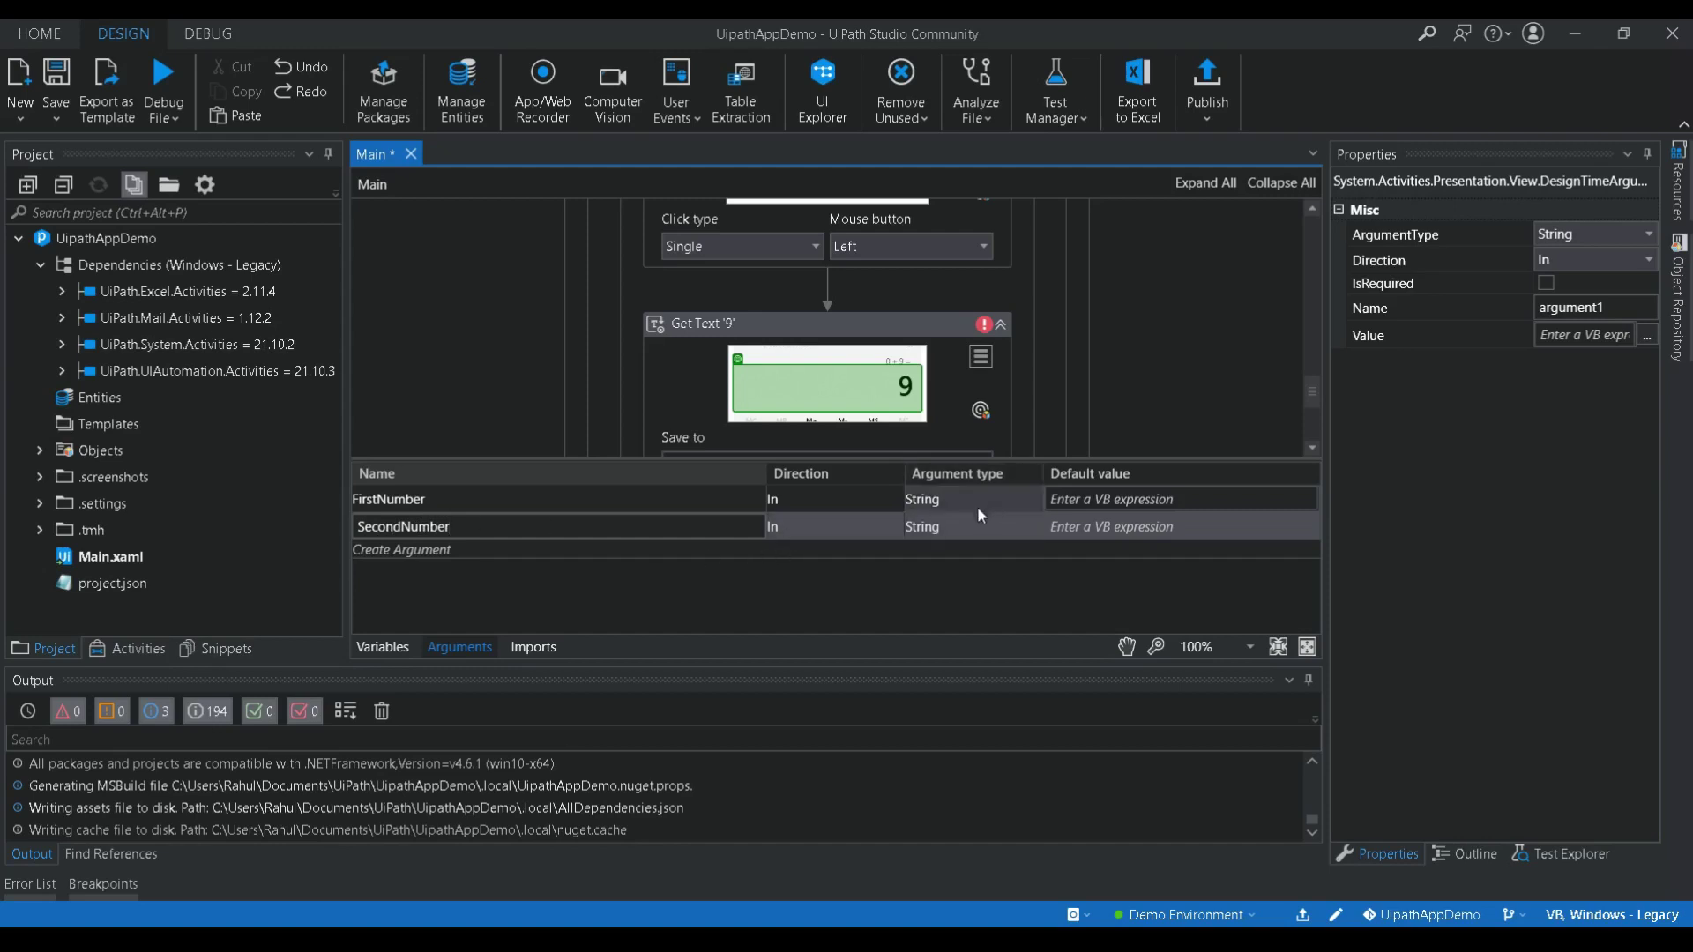
# Create a String argument named Output and set its direction to Out.
pyautogui.click(432, 548)
pyautogui.write('Output')
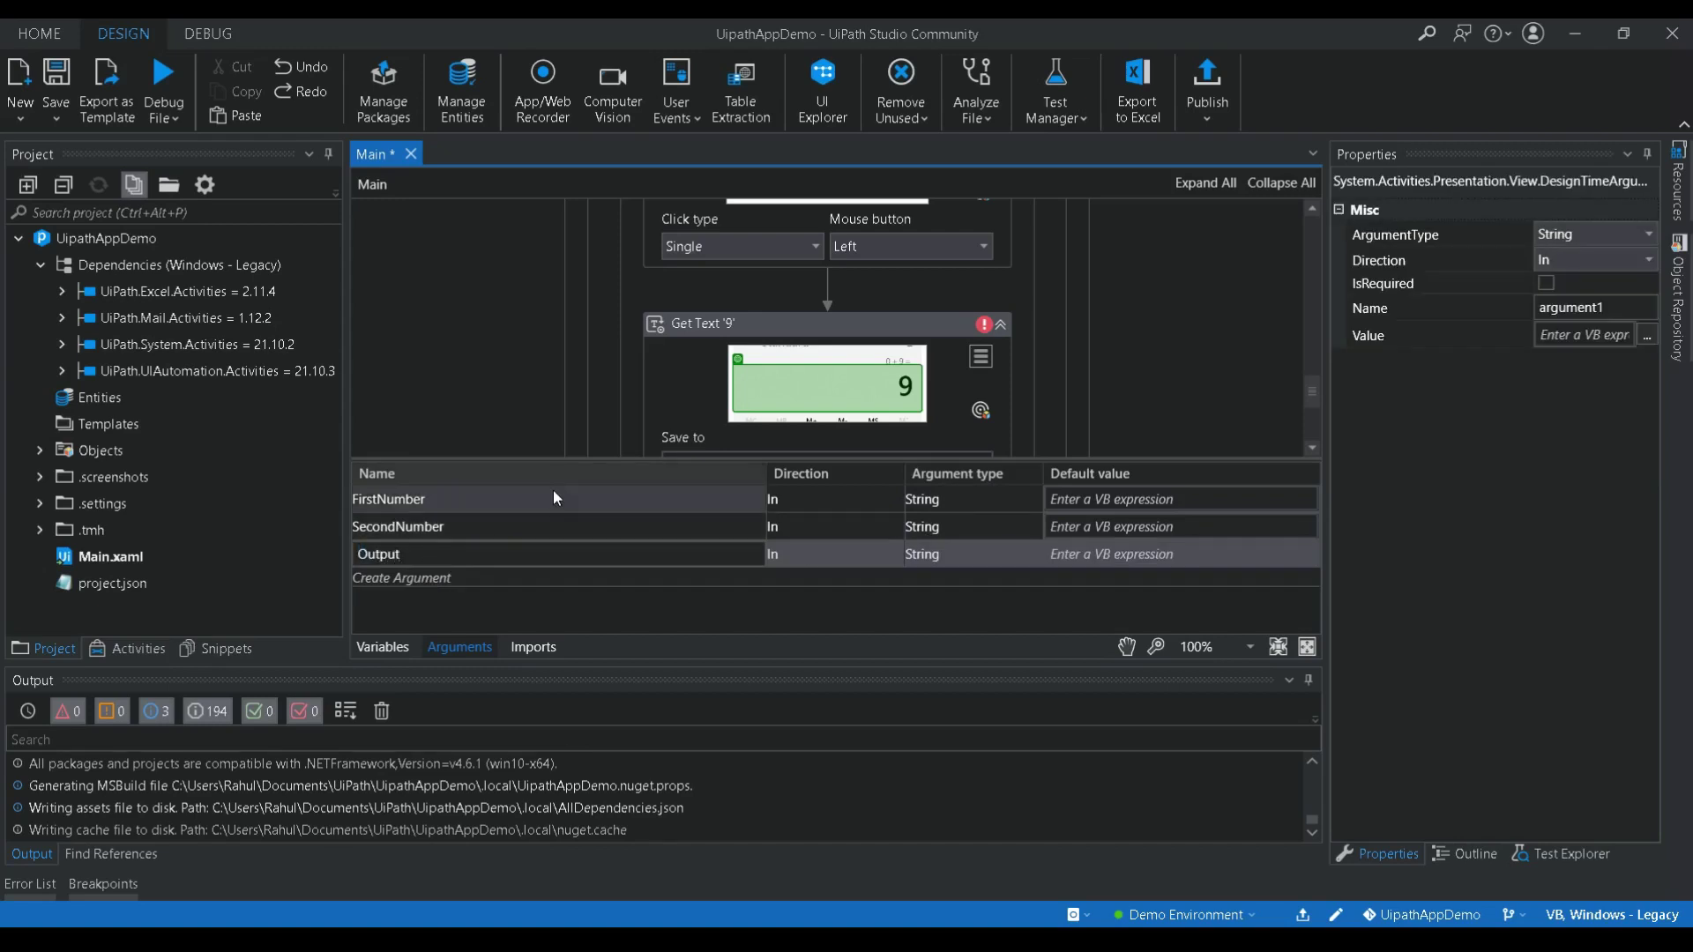
pyautogui.click(866, 553)
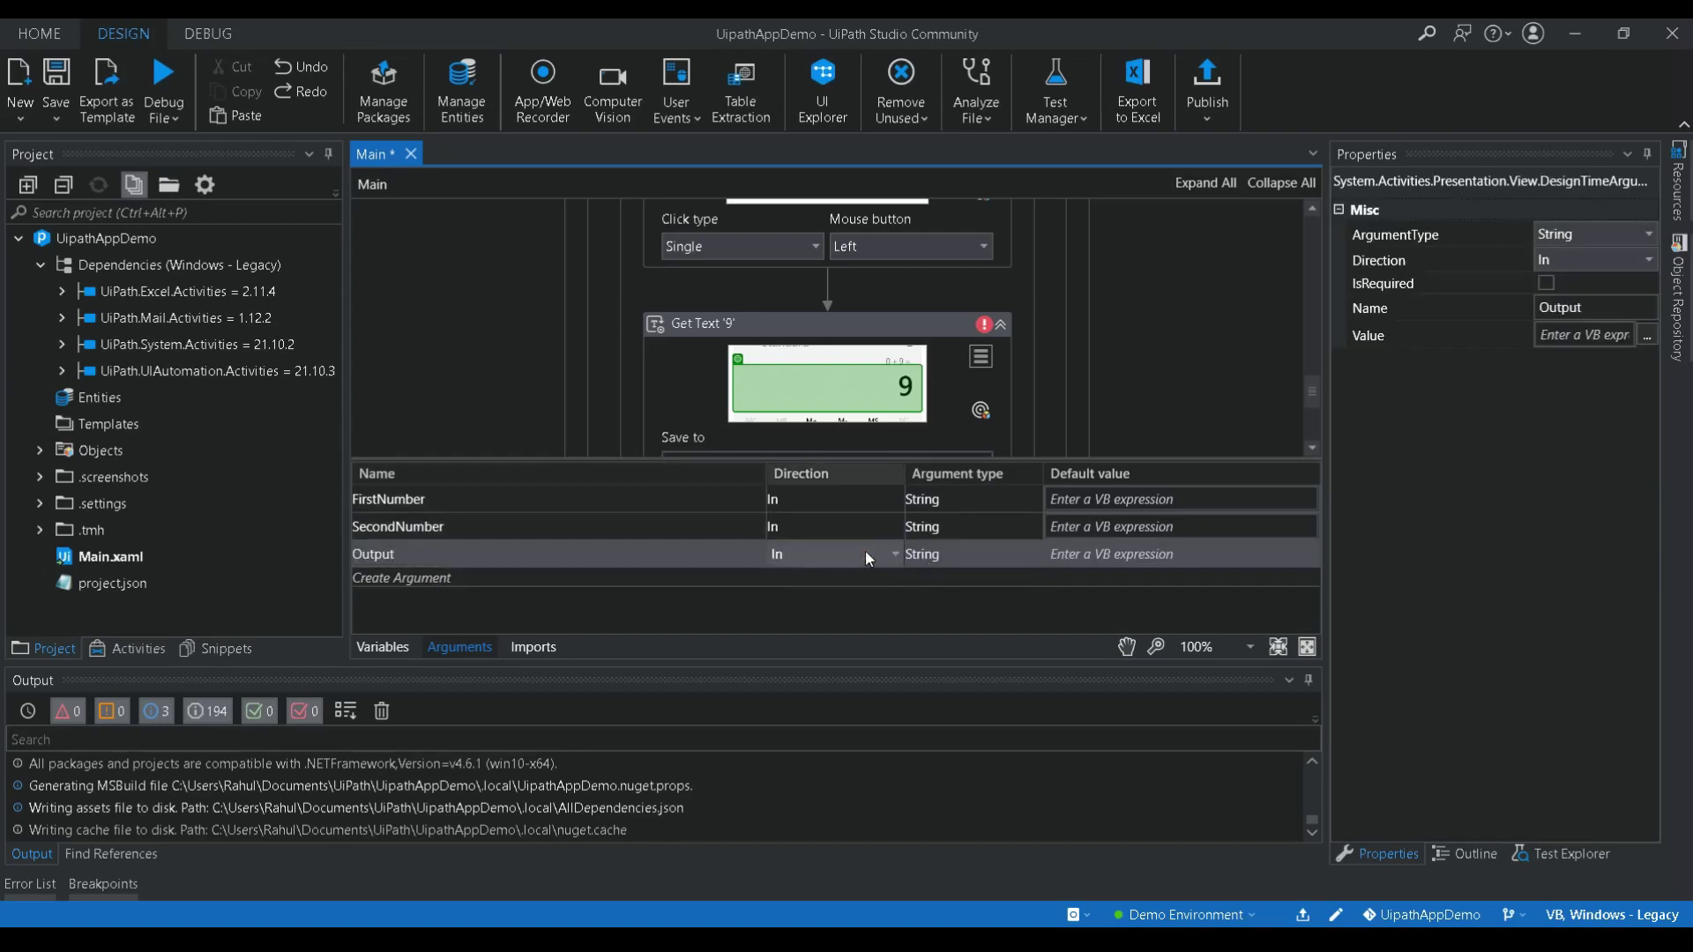
pyautogui.click(864, 552)
pyautogui.click(813, 594)
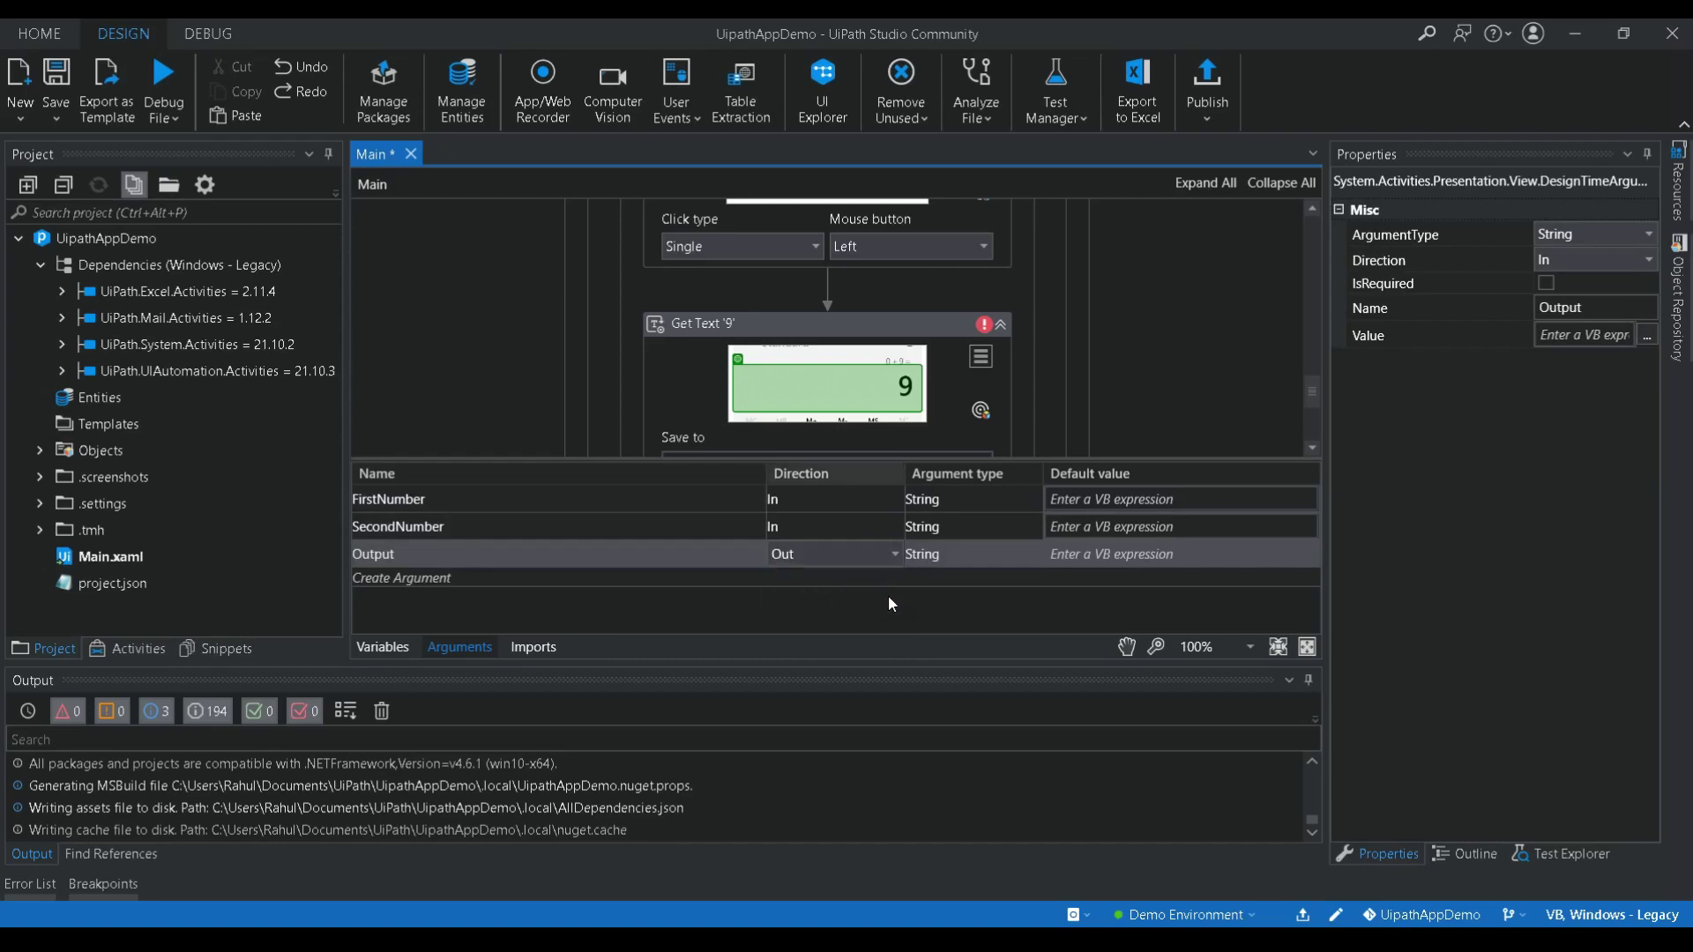
pyautogui.click(714, 550)
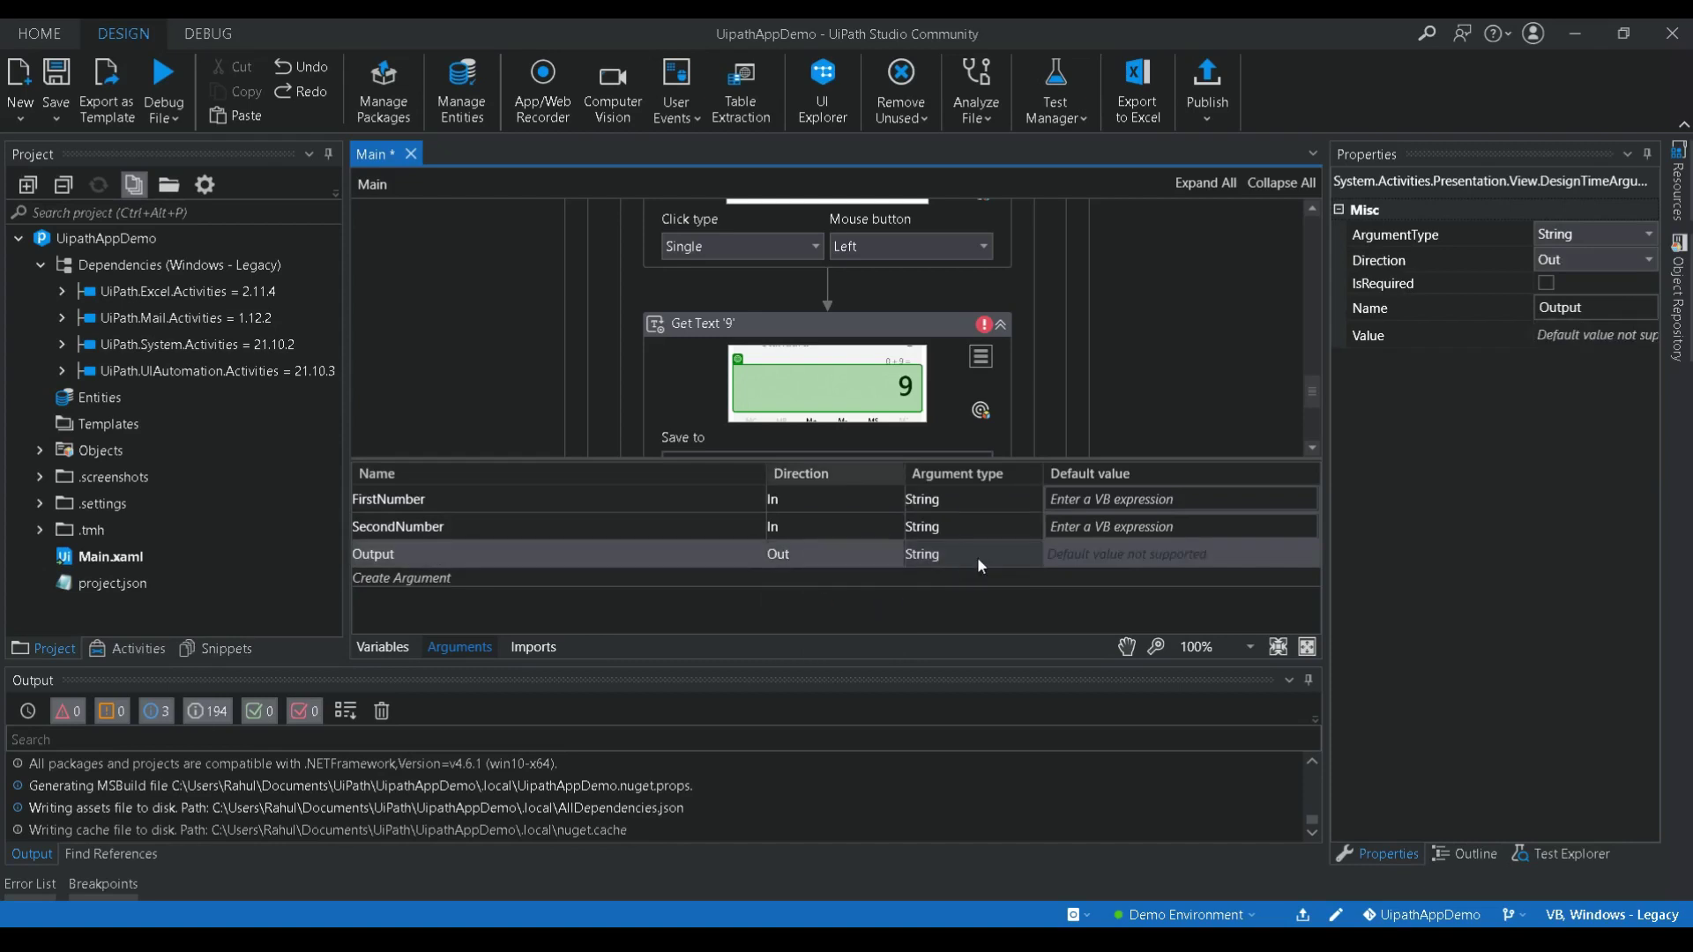
# Save the result of the Get Text '9' activity to the Output argument.
pyautogui.moveTo(1311, 396); pyautogui.dragTo(1311, 408)
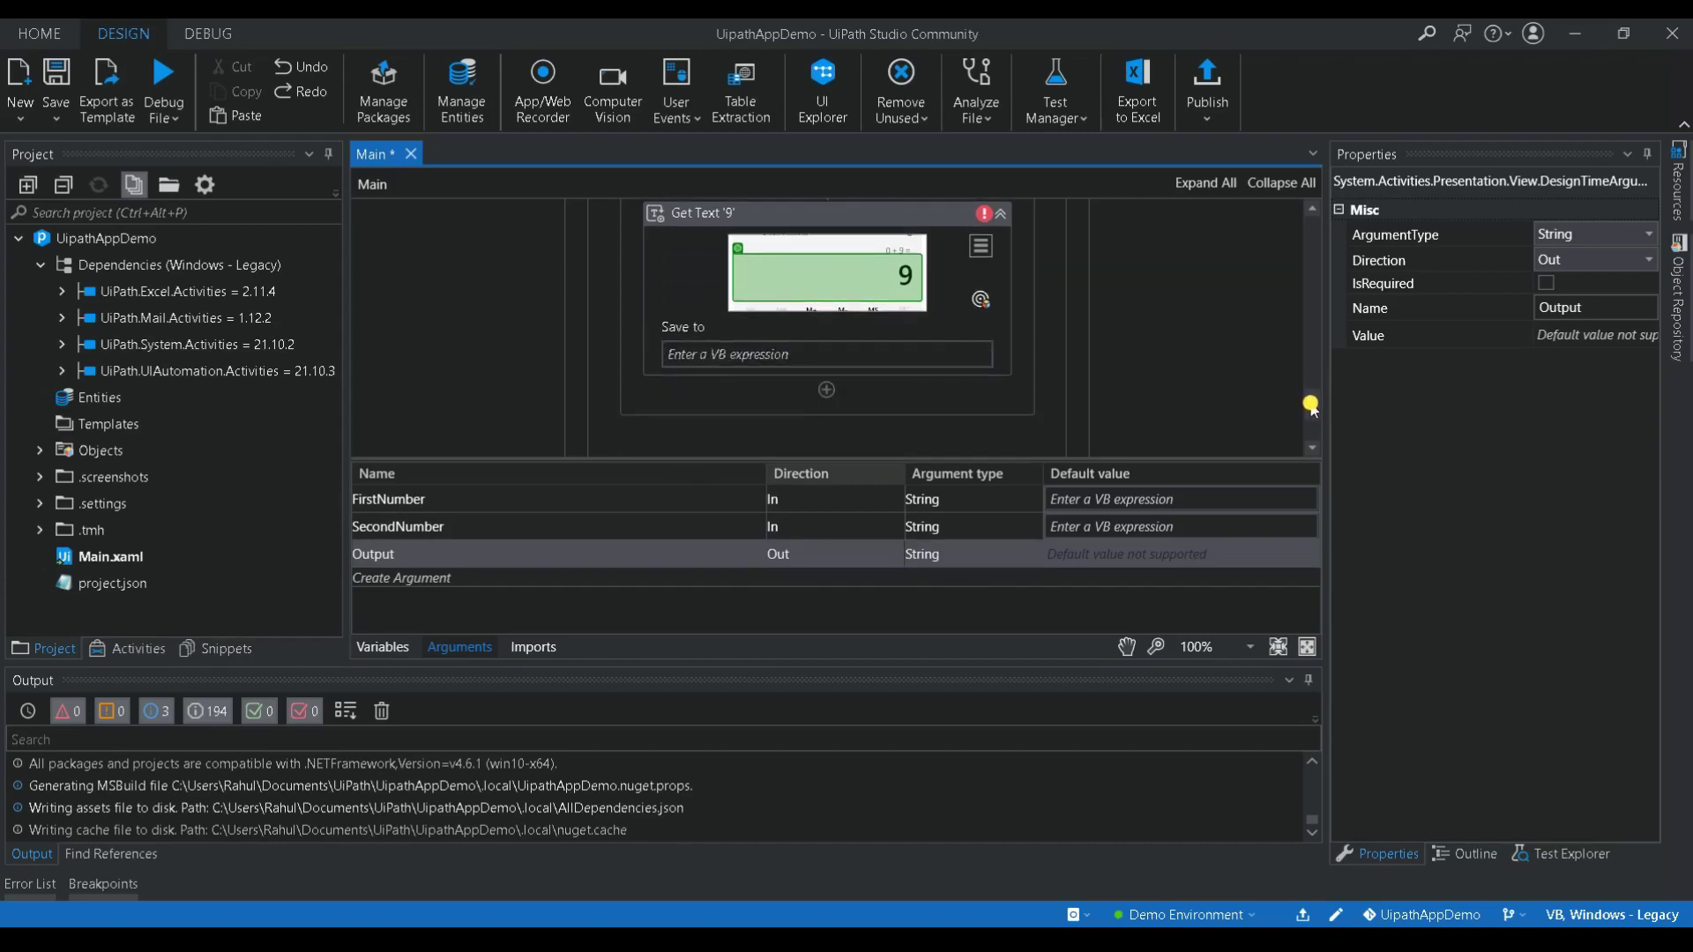
pyautogui.click(756, 356)
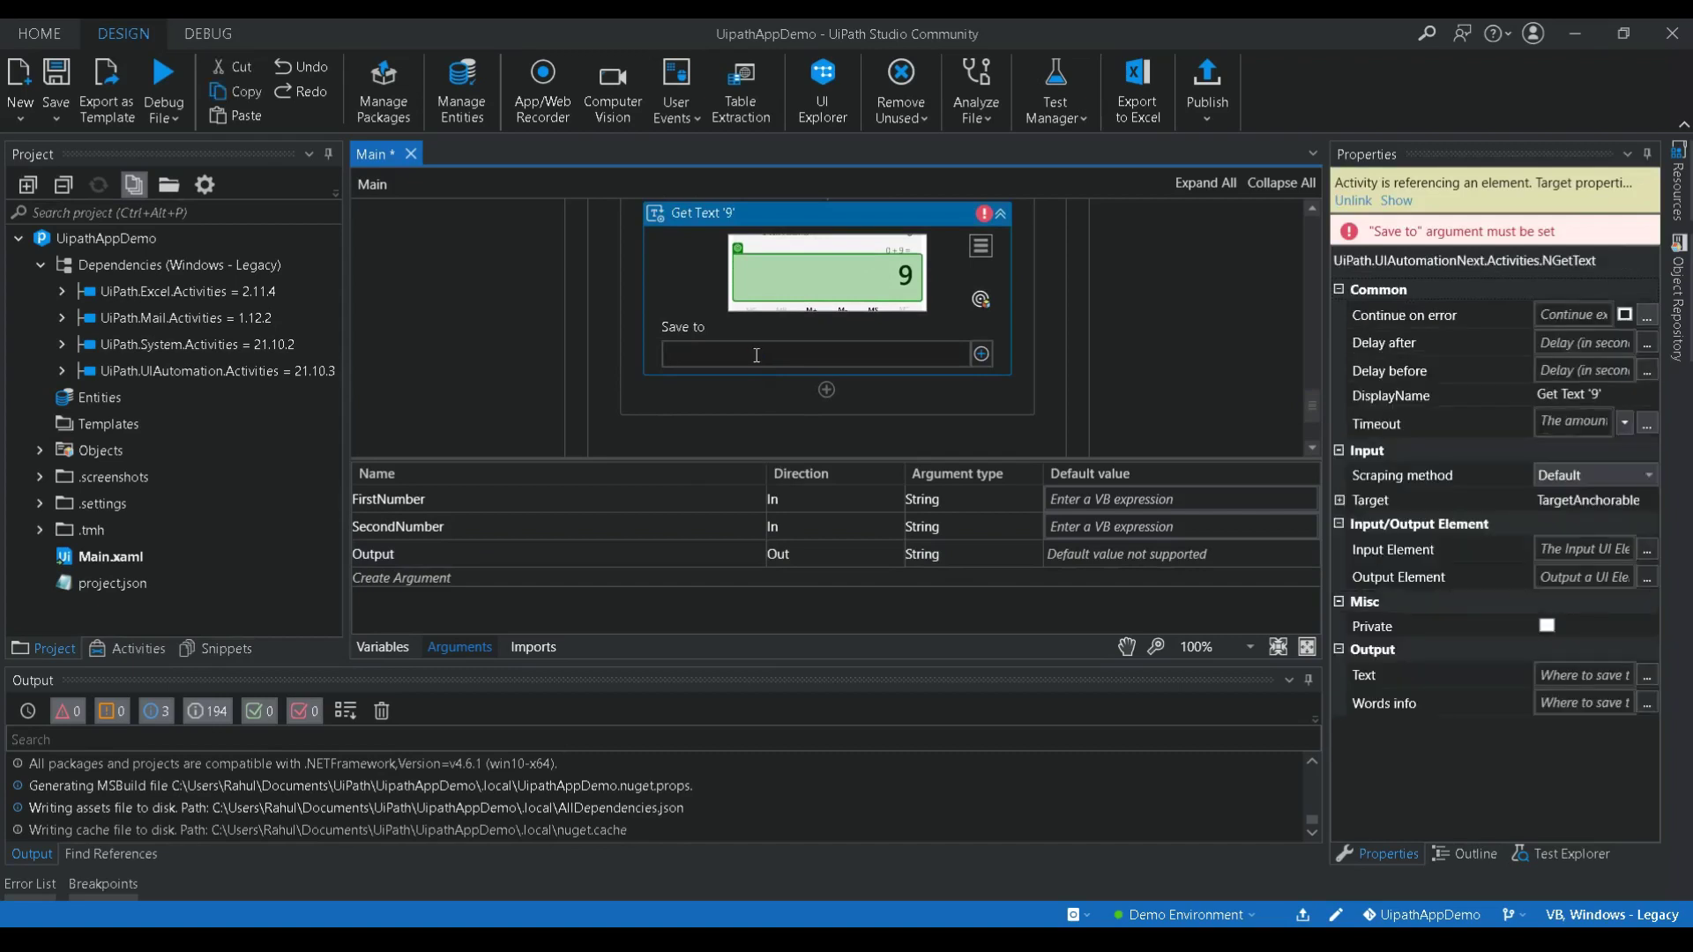
pyautogui.write('Out')
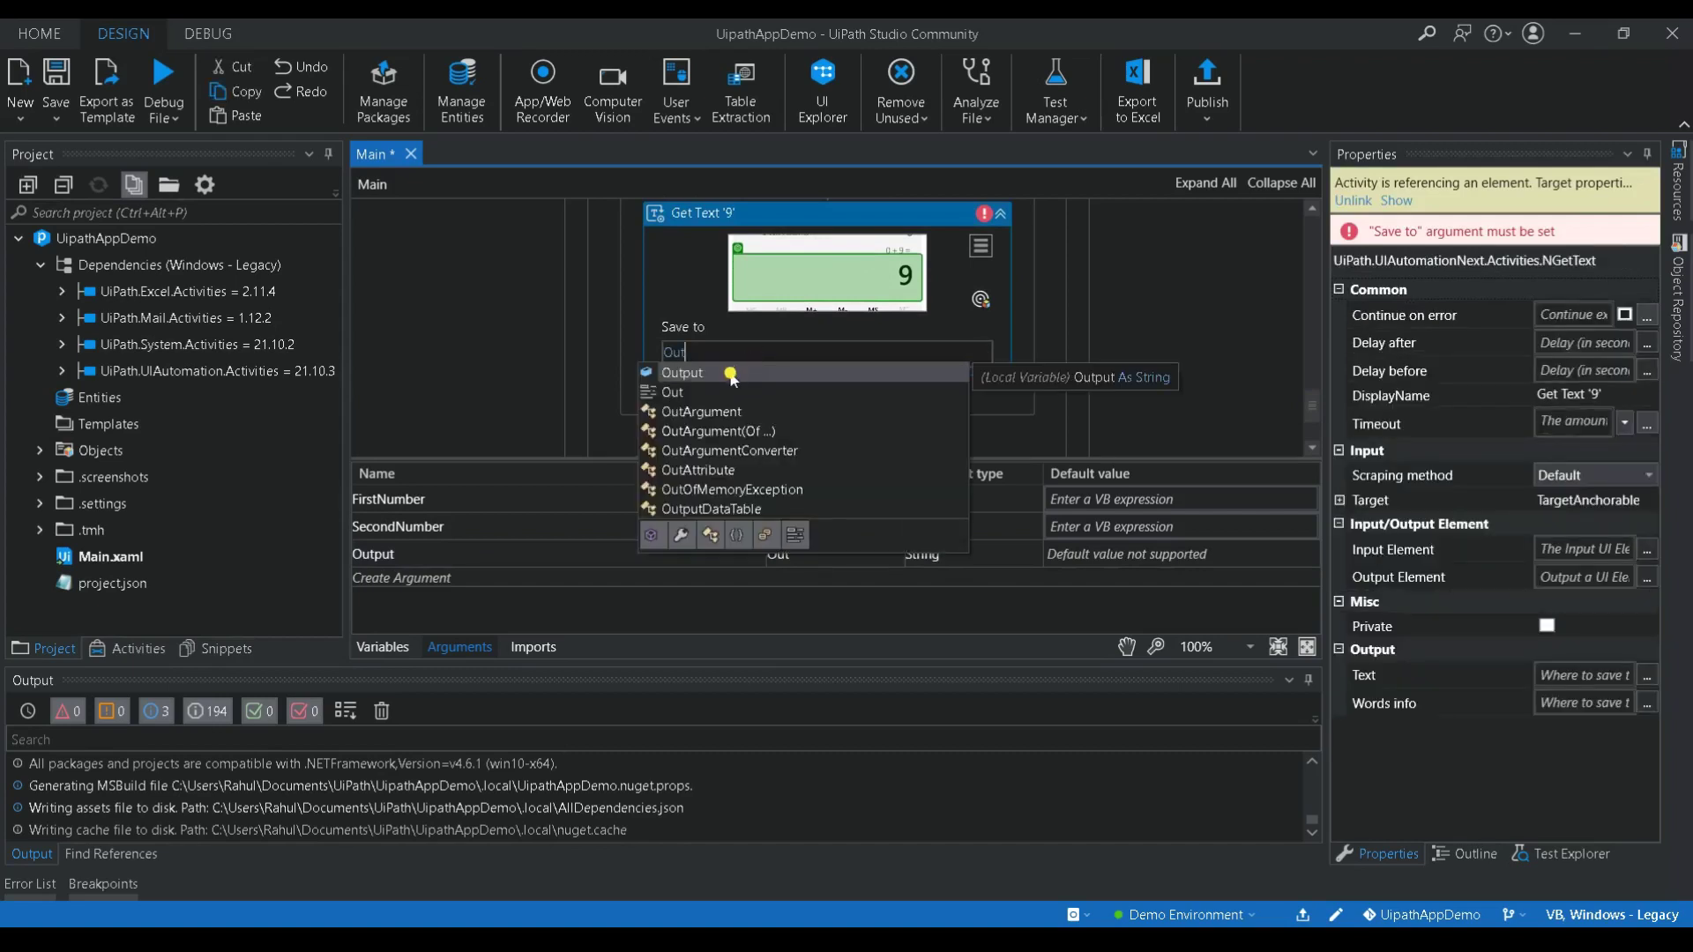
pyautogui.click(729, 372)
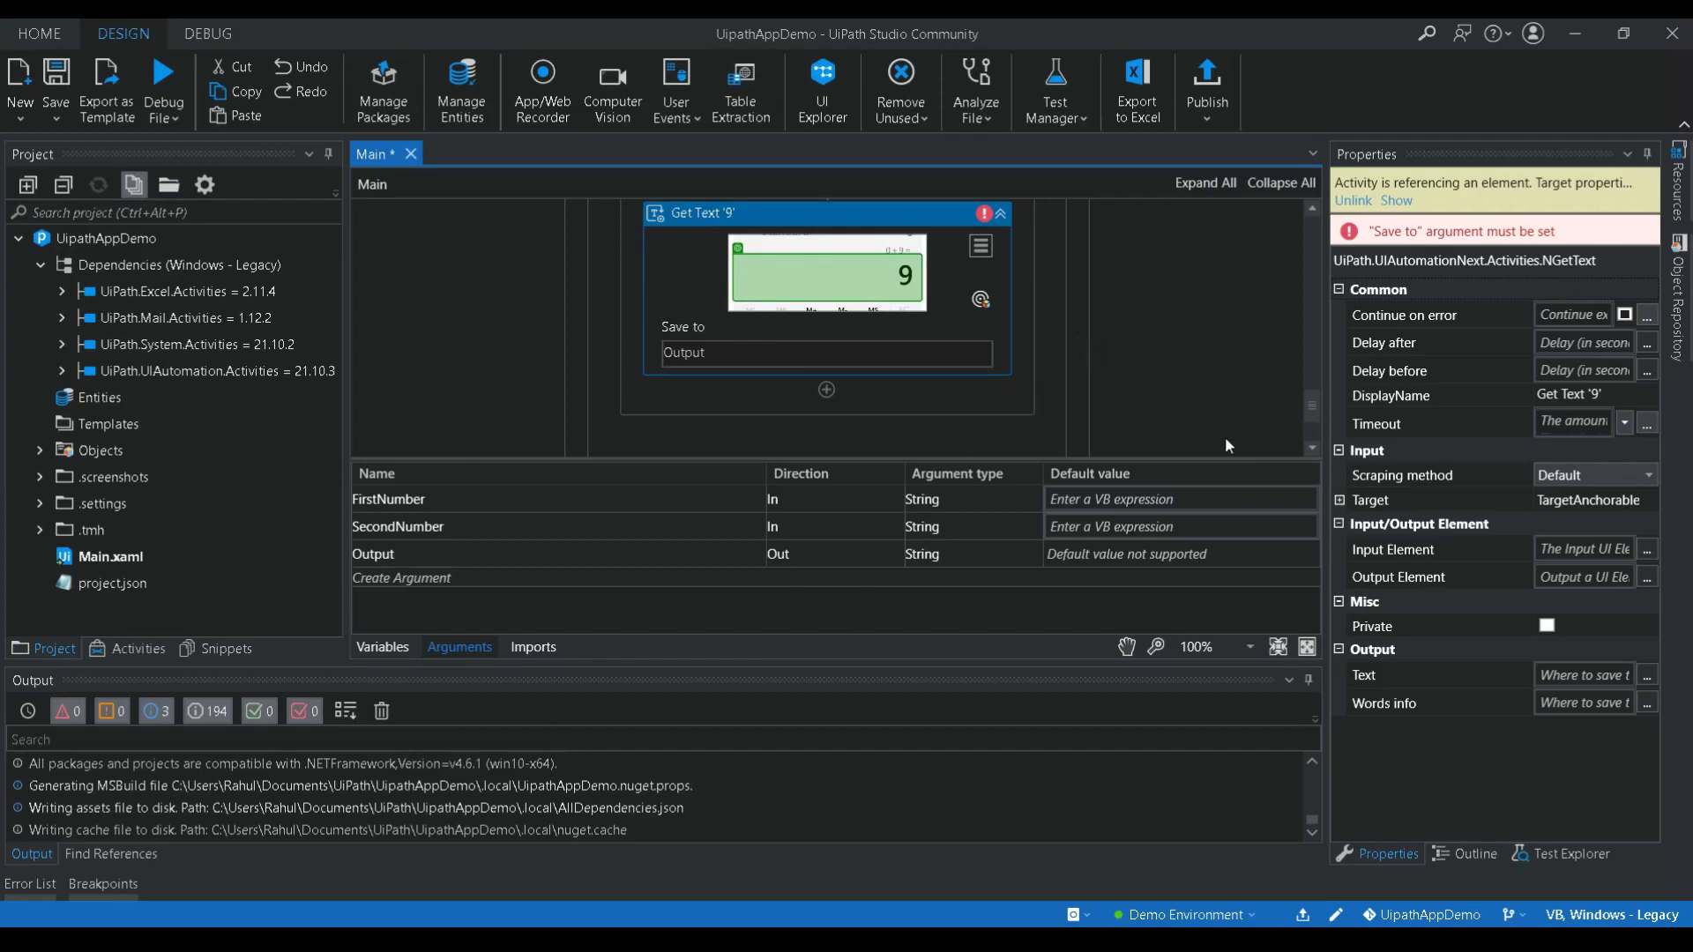
# In the target selector of the Click '2' activity, exclude the button's name attribute 'Two' and validate the selector.
pyautogui.moveTo(1313, 402); pyautogui.dragTo(1311, 376)
pyautogui.scroll(4, 809, 245)
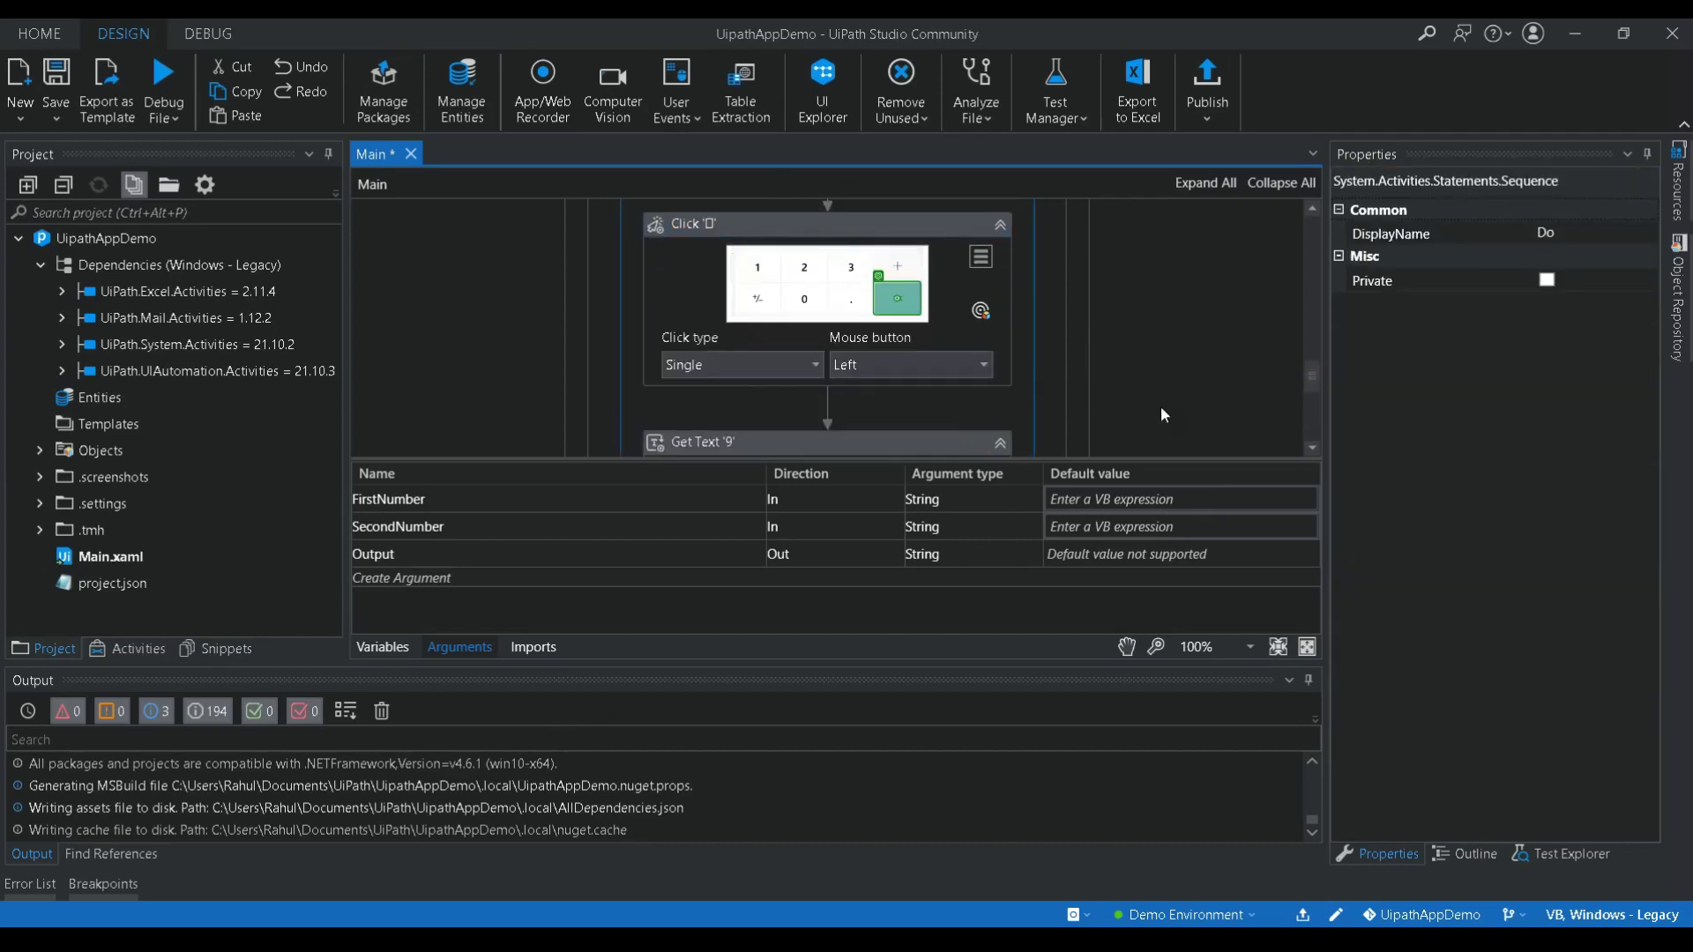
pyautogui.moveTo(1311, 377)
pyautogui.mouseDown()
pyautogui.moveTo(1315, 431)
pyautogui.moveTo(1306, 289)
pyautogui.mouseUp()
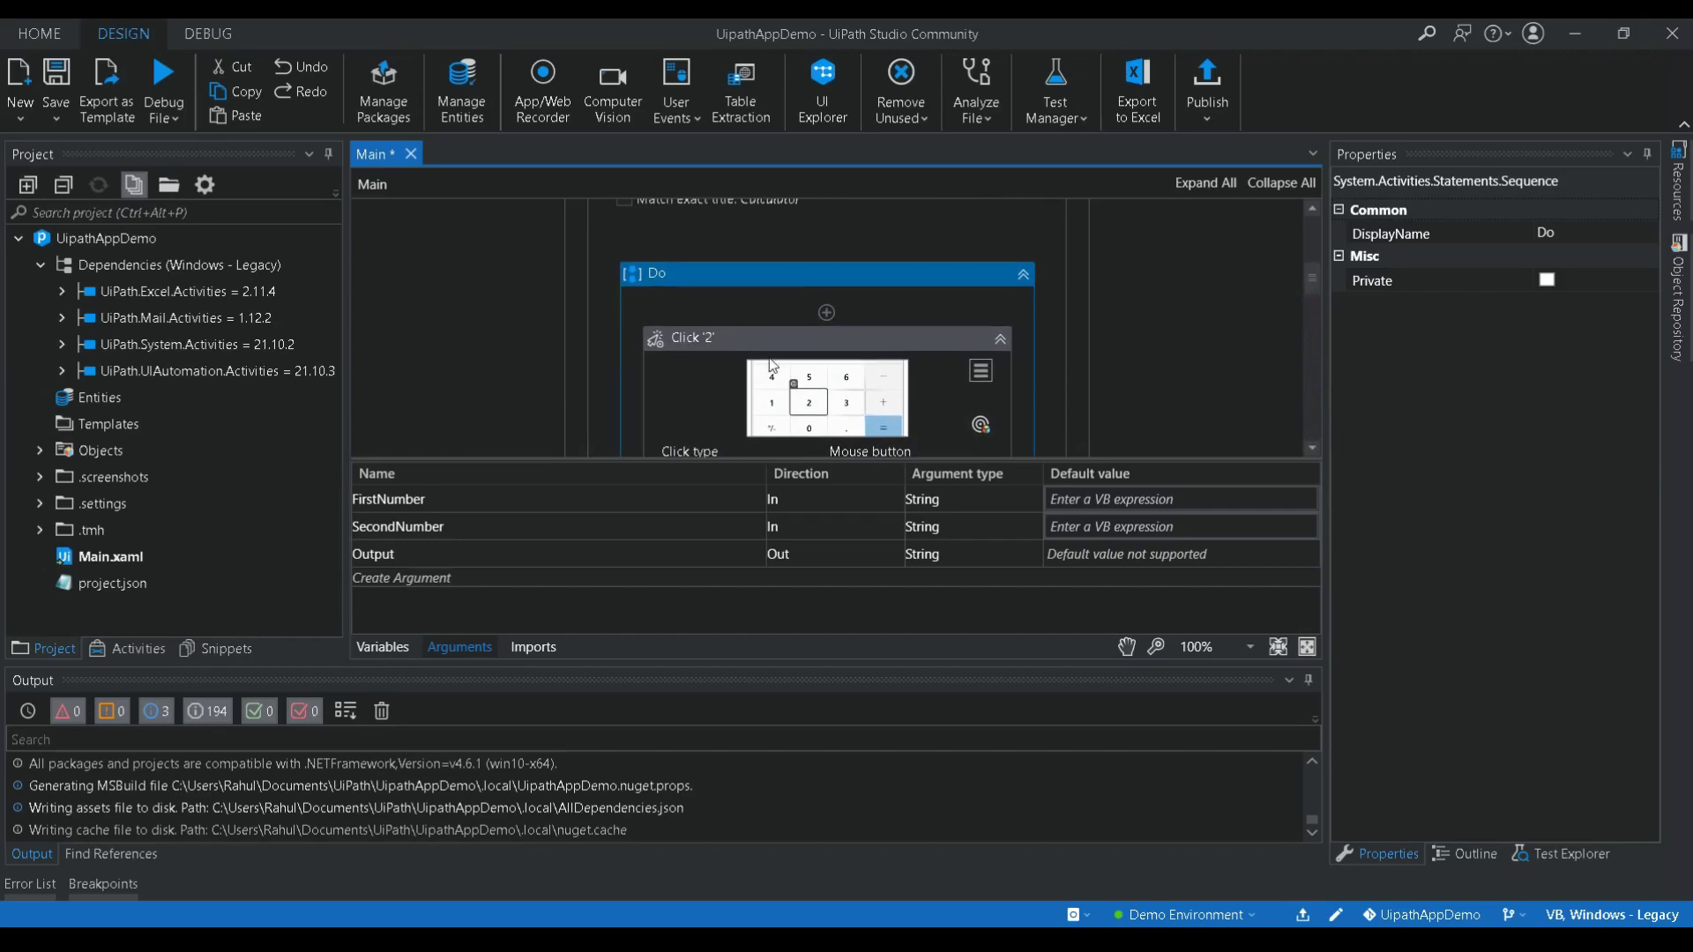
pyautogui.click(839, 338)
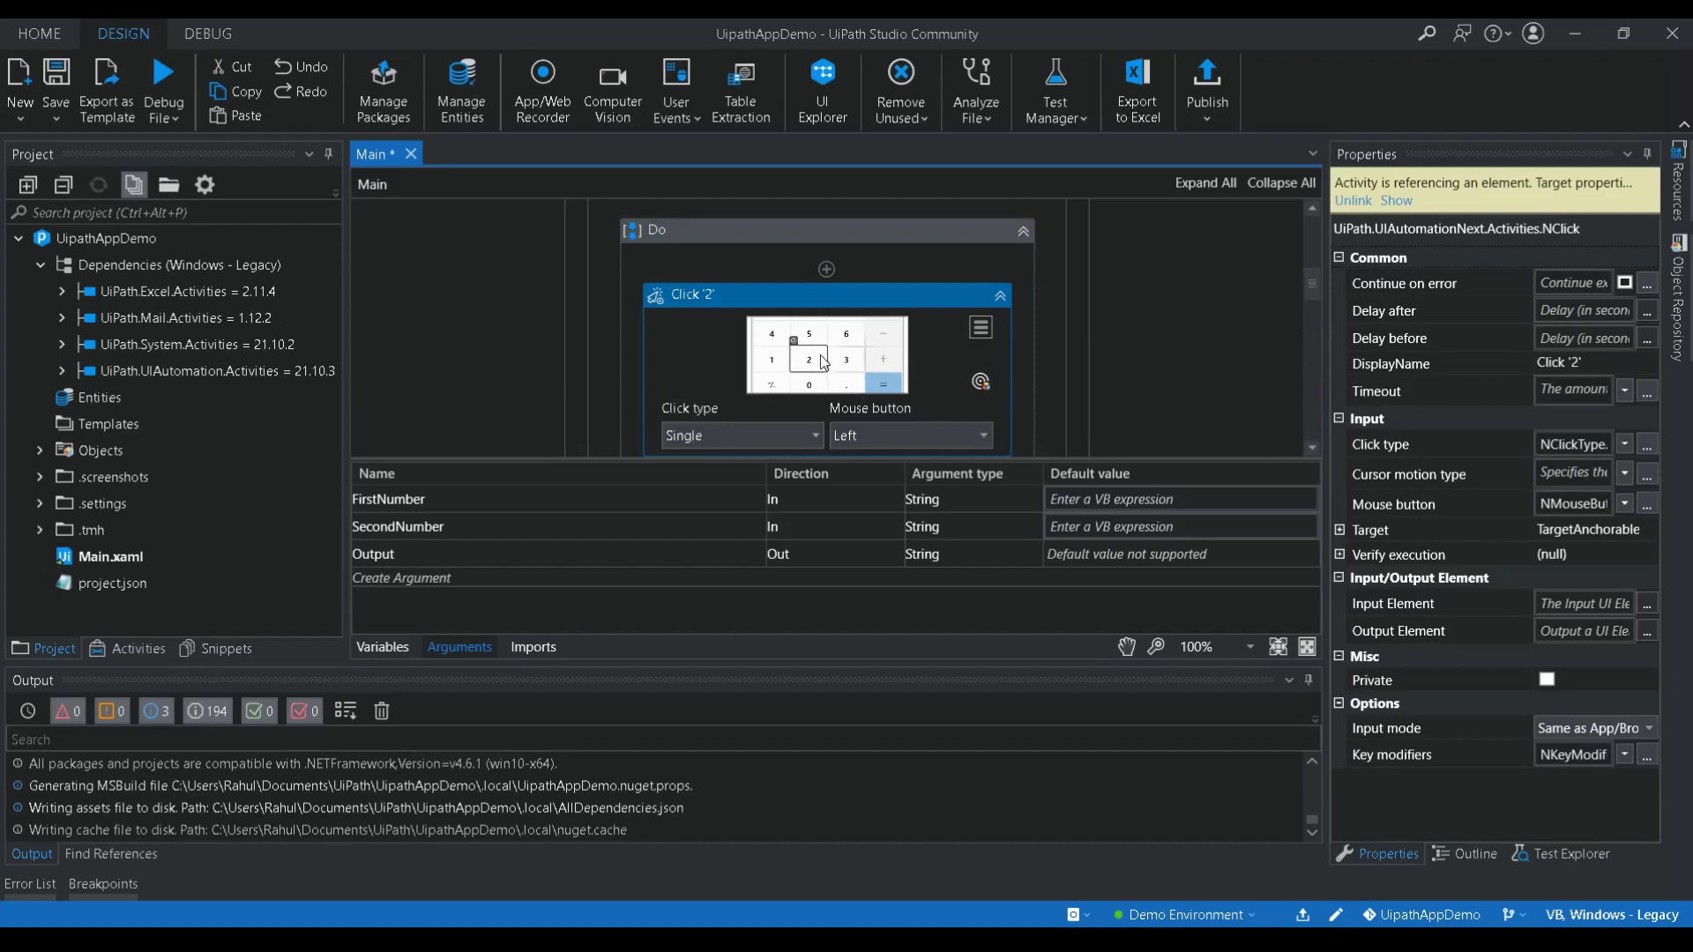
pyautogui.click(1340, 530)
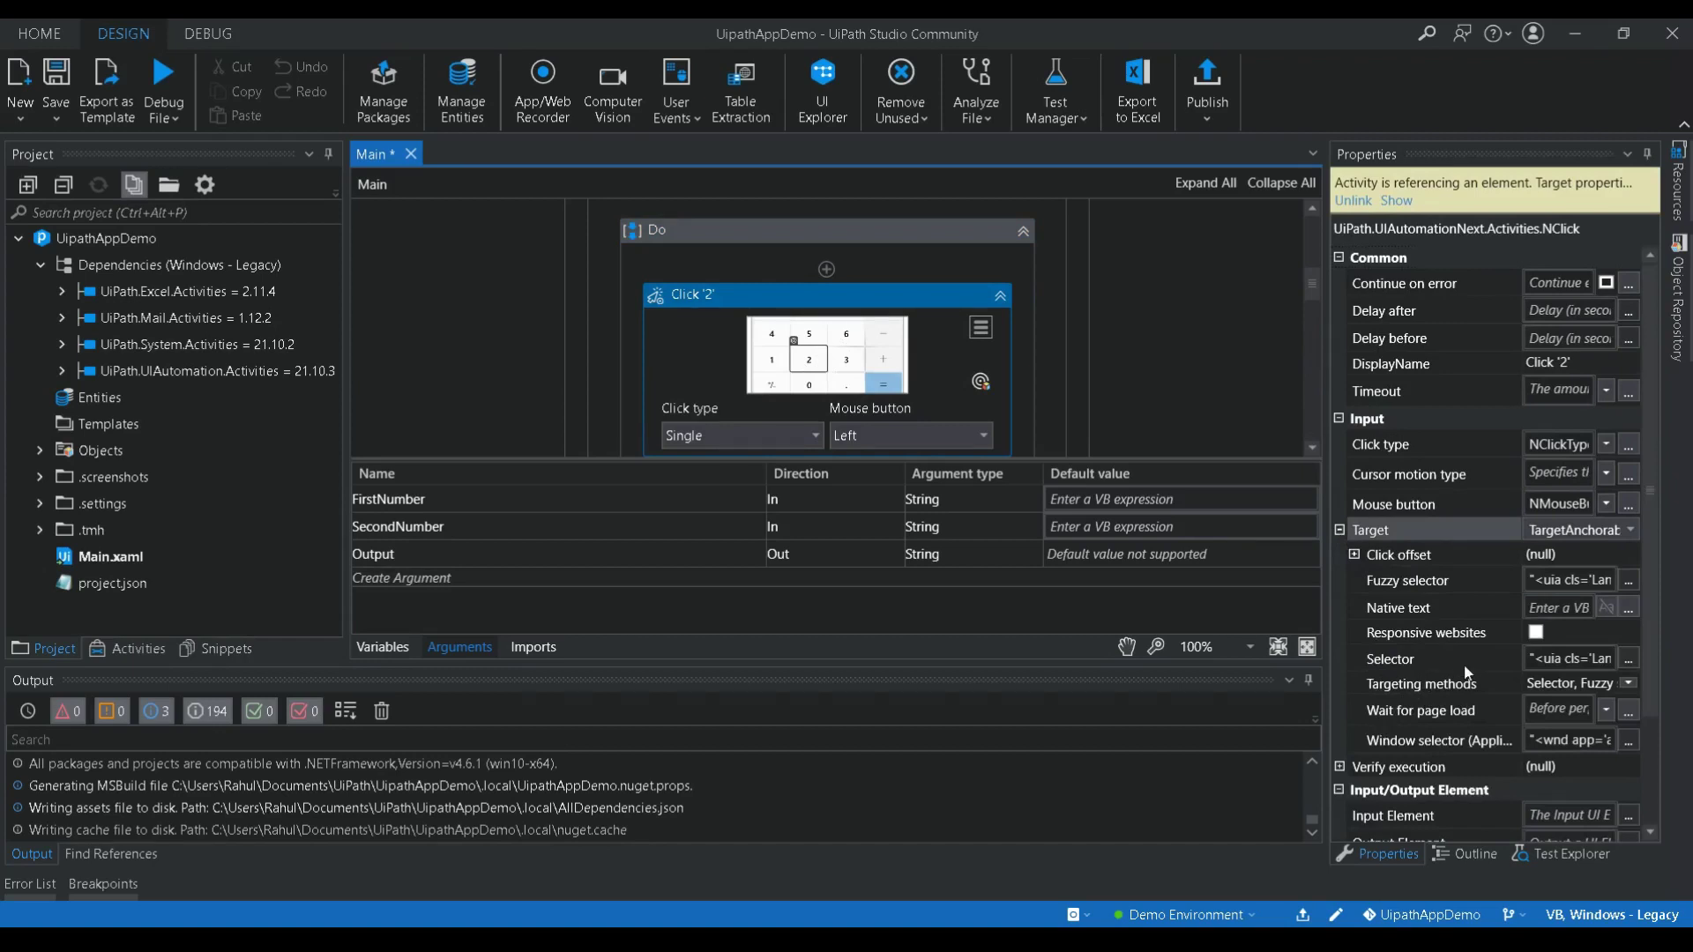
pyautogui.click(1628, 658)
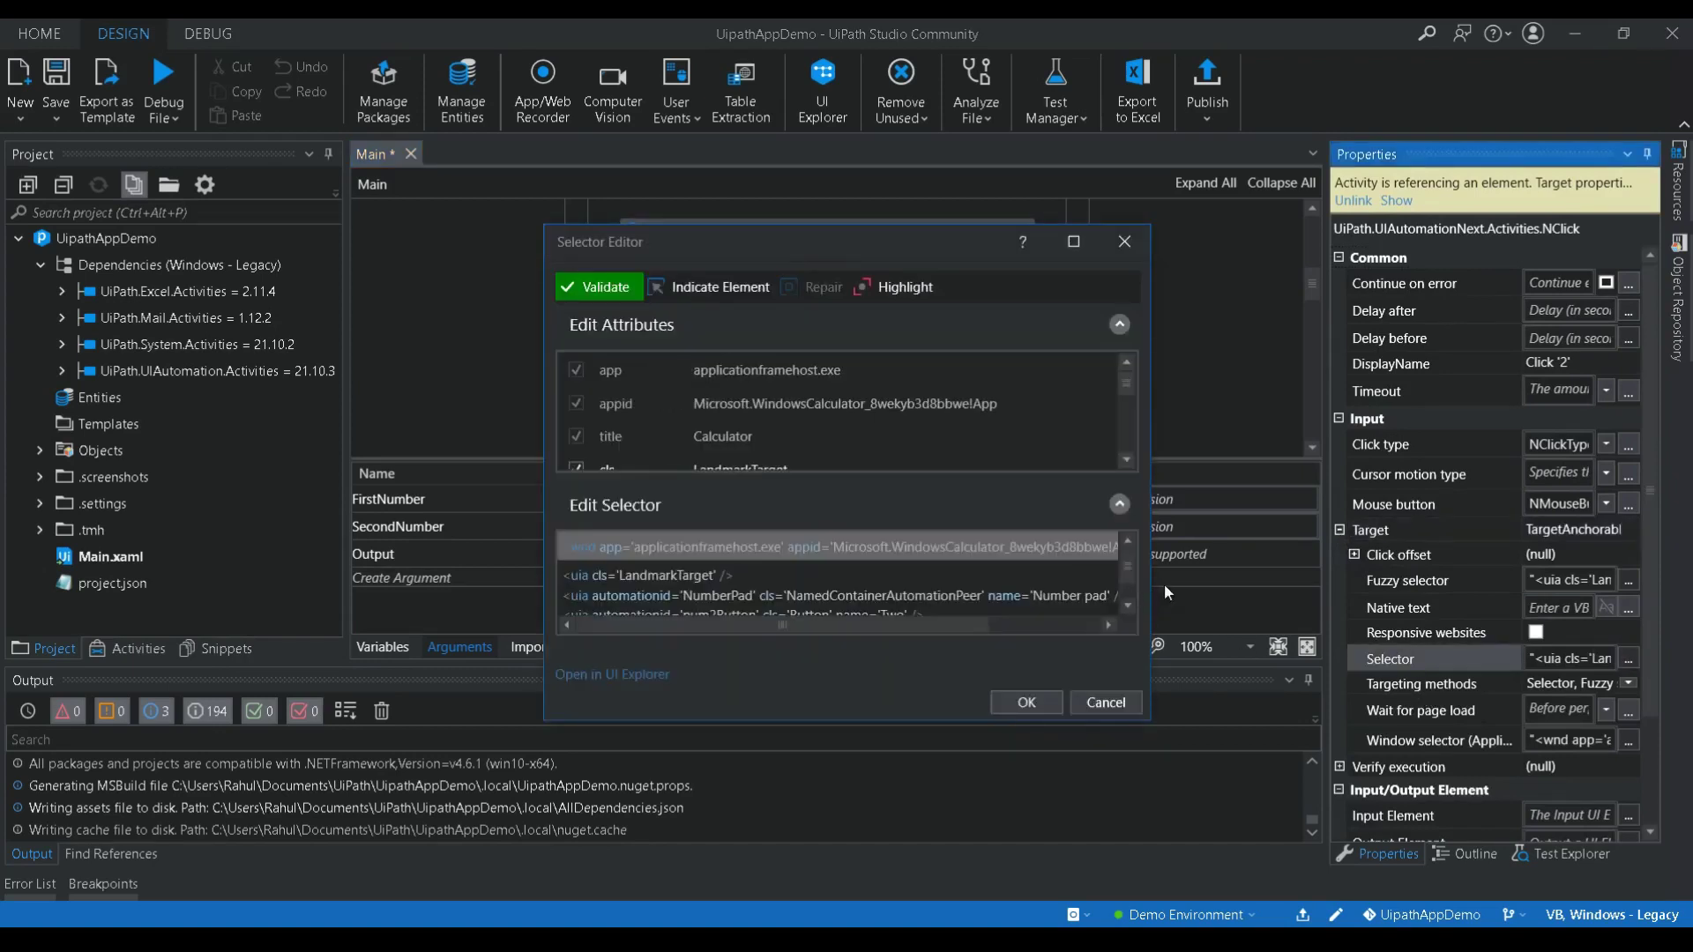
pyautogui.click(1132, 597)
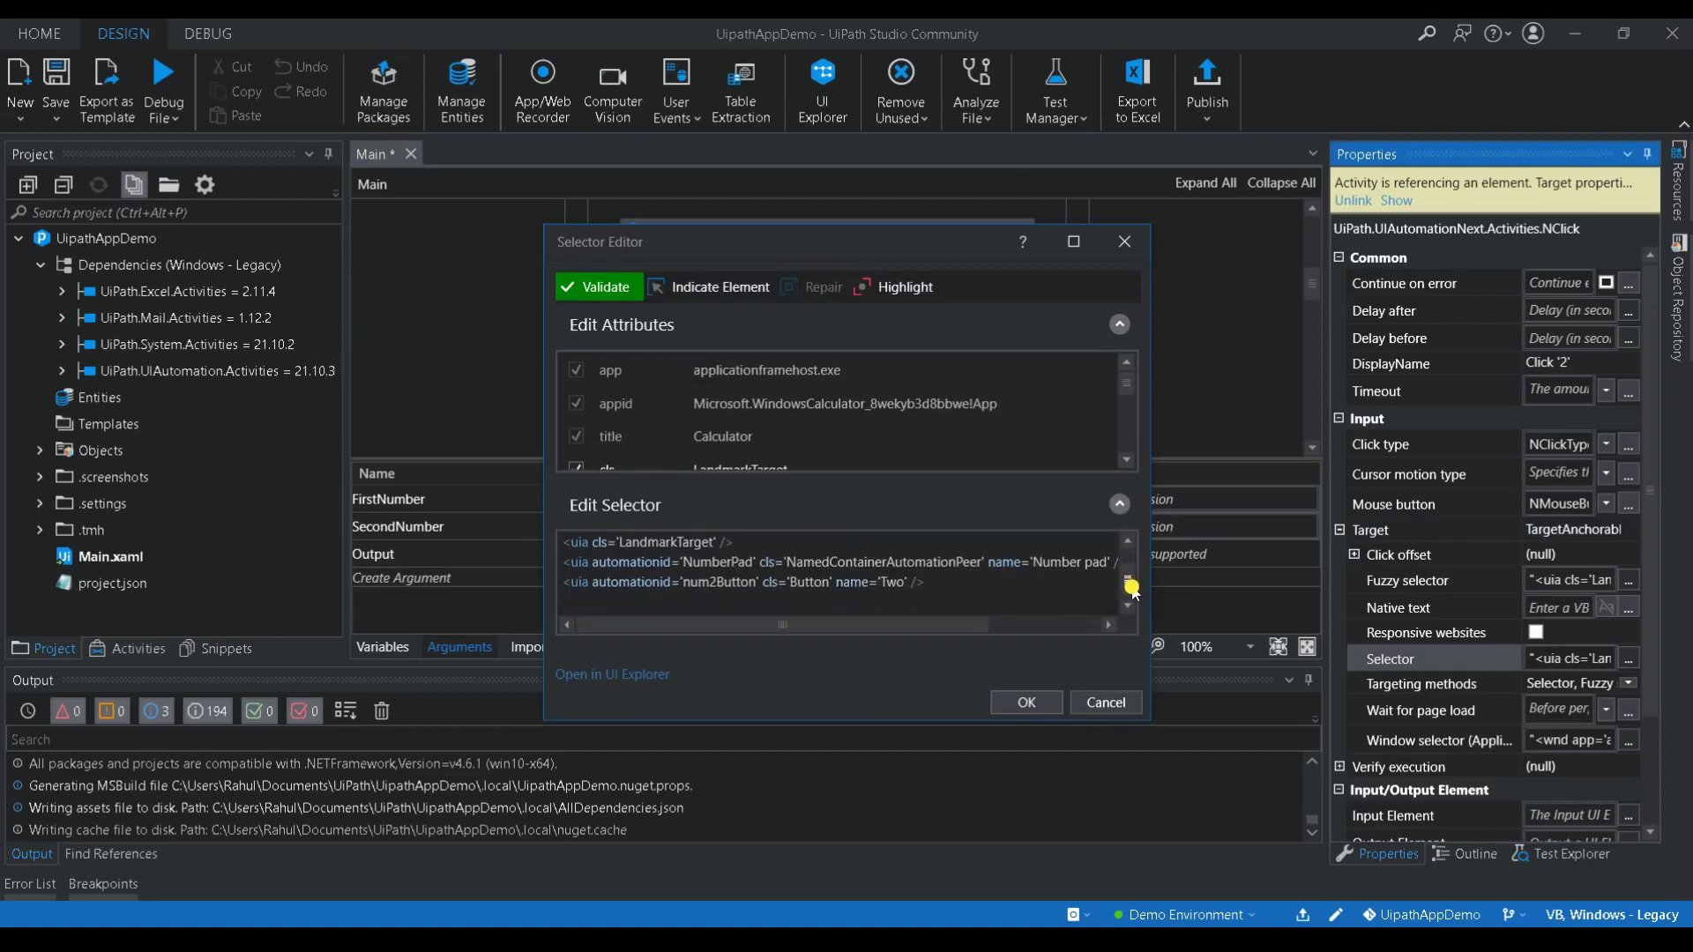
pyautogui.click(887, 582)
pyautogui.doubleClick(887, 582)
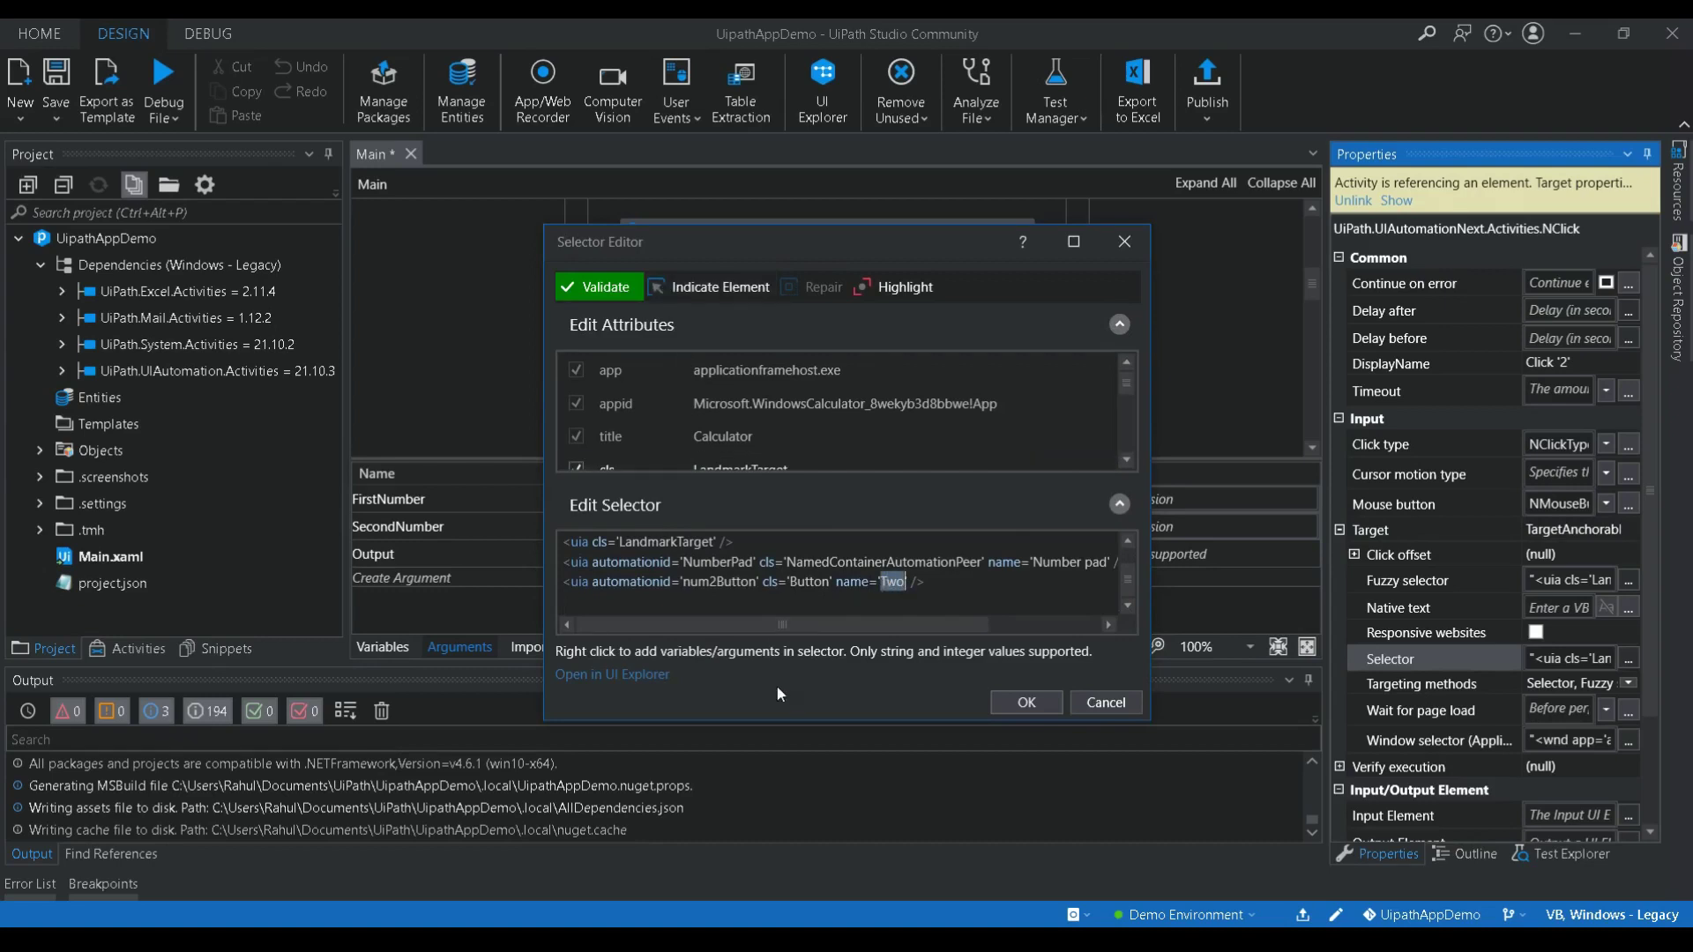
pyautogui.click(1127, 388)
pyautogui.moveTo(1127, 388); pyautogui.dragTo(1126, 447)
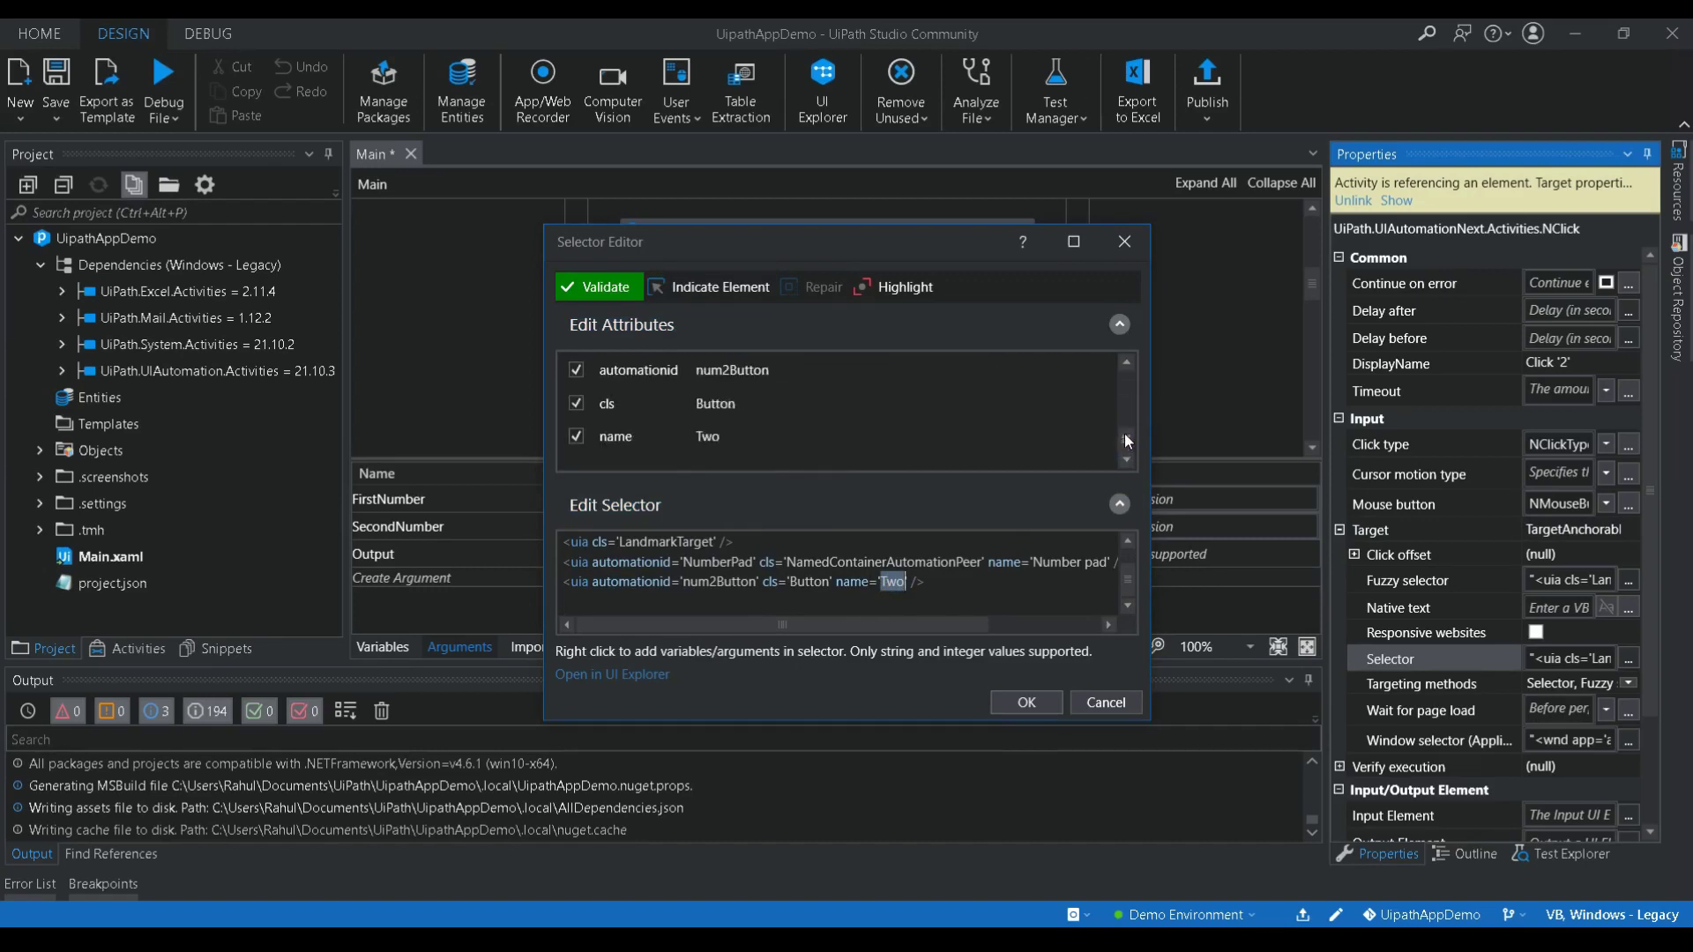
pyautogui.click(578, 437)
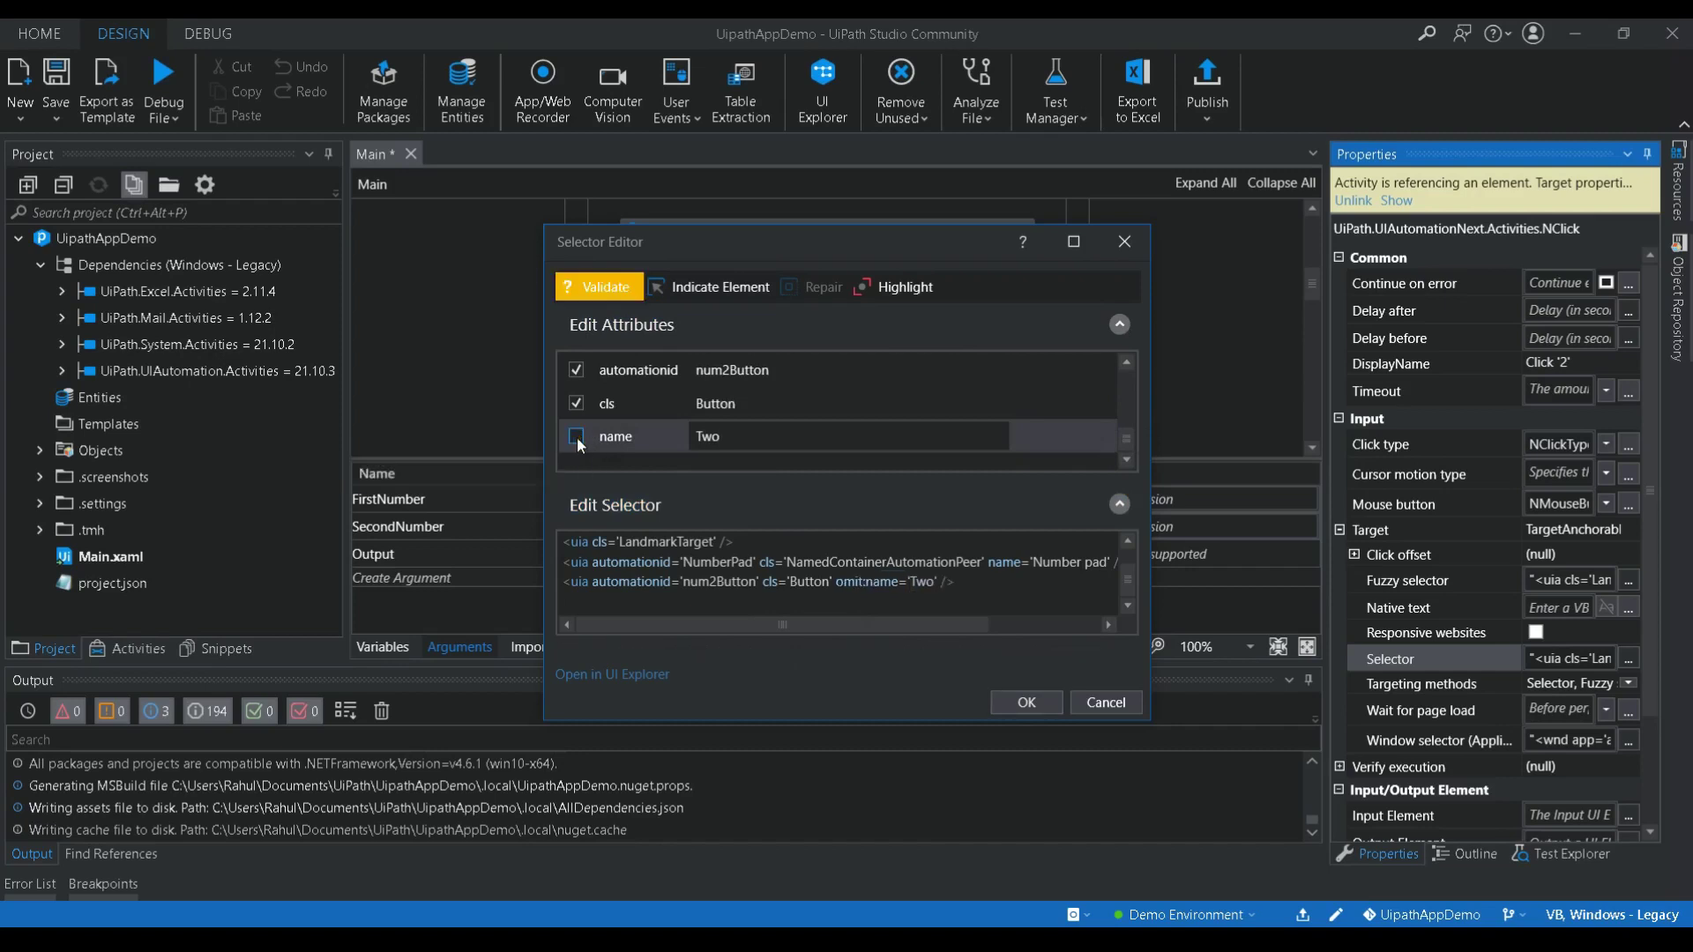
pyautogui.click(610, 293)
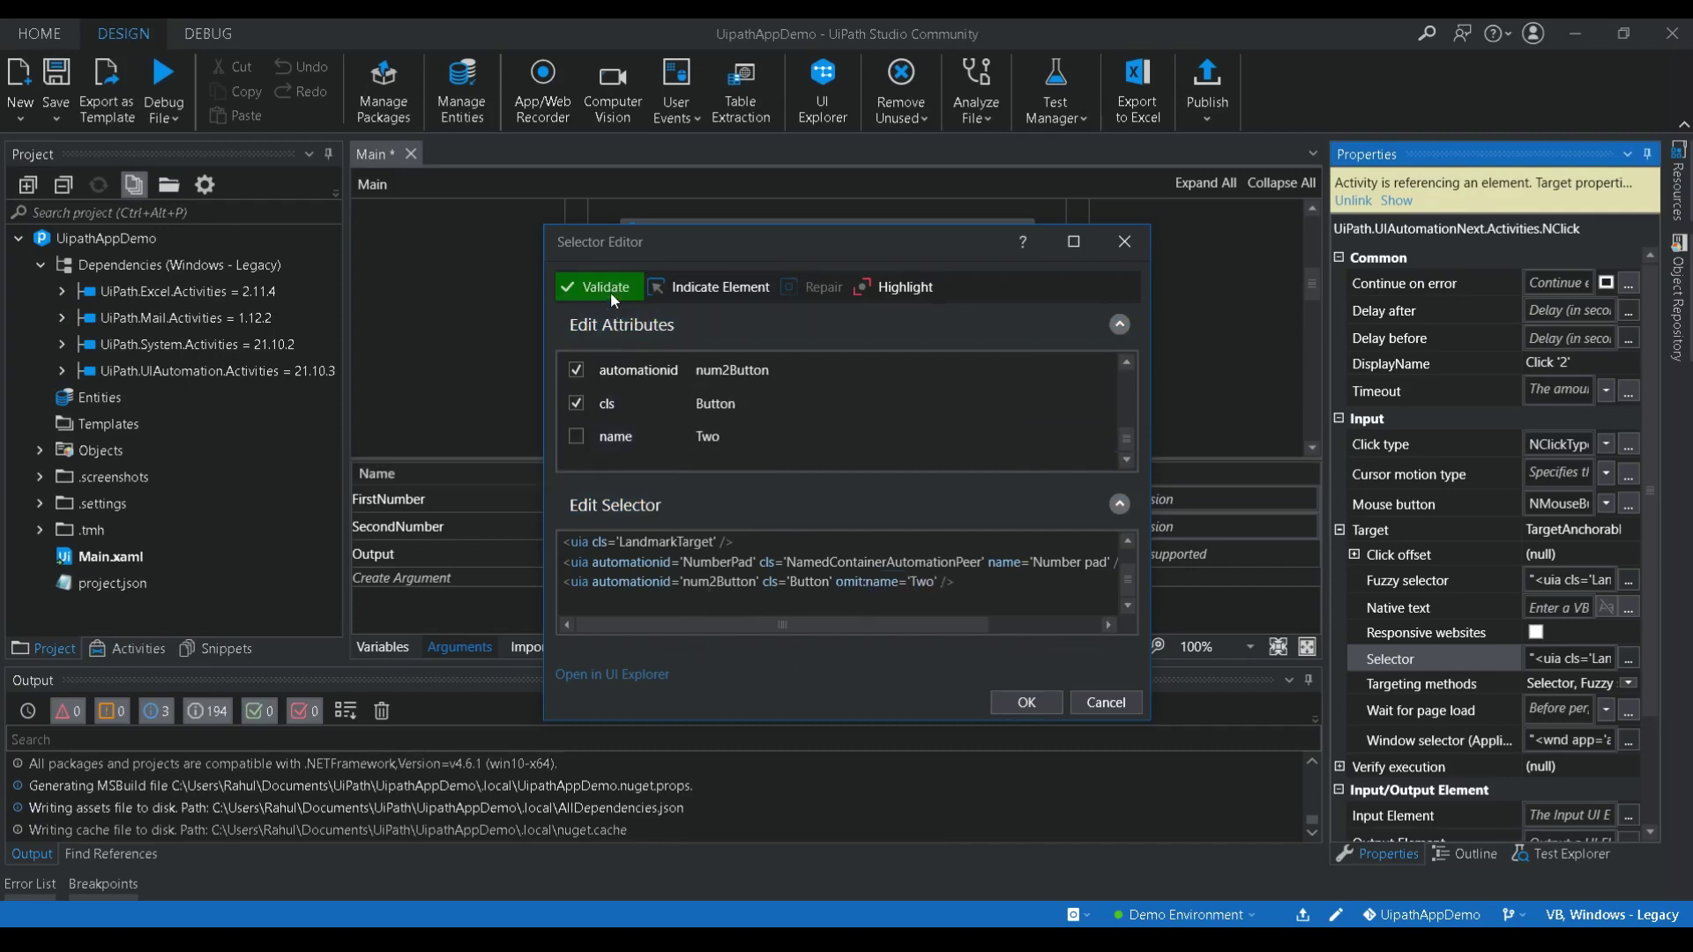
# Replace the digit 2 in the selector's num2Button automationid with the FirstNumber argument, overriding its default value with 2.
pyautogui.click(716, 582)
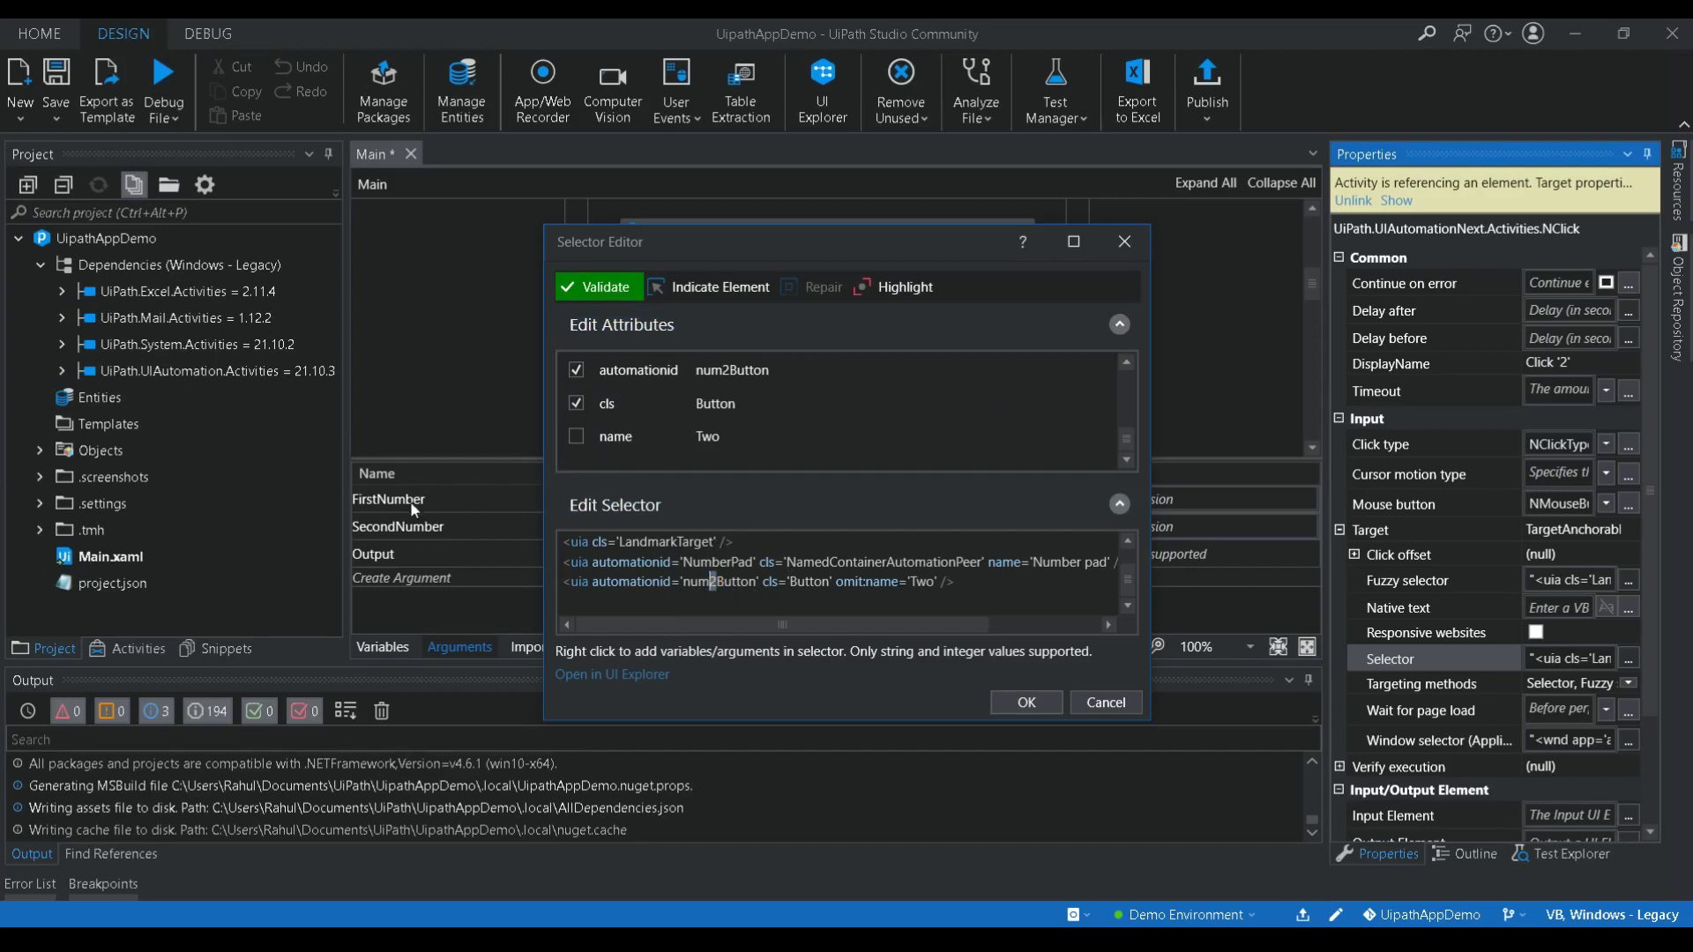
pyautogui.rightClick(711, 580)
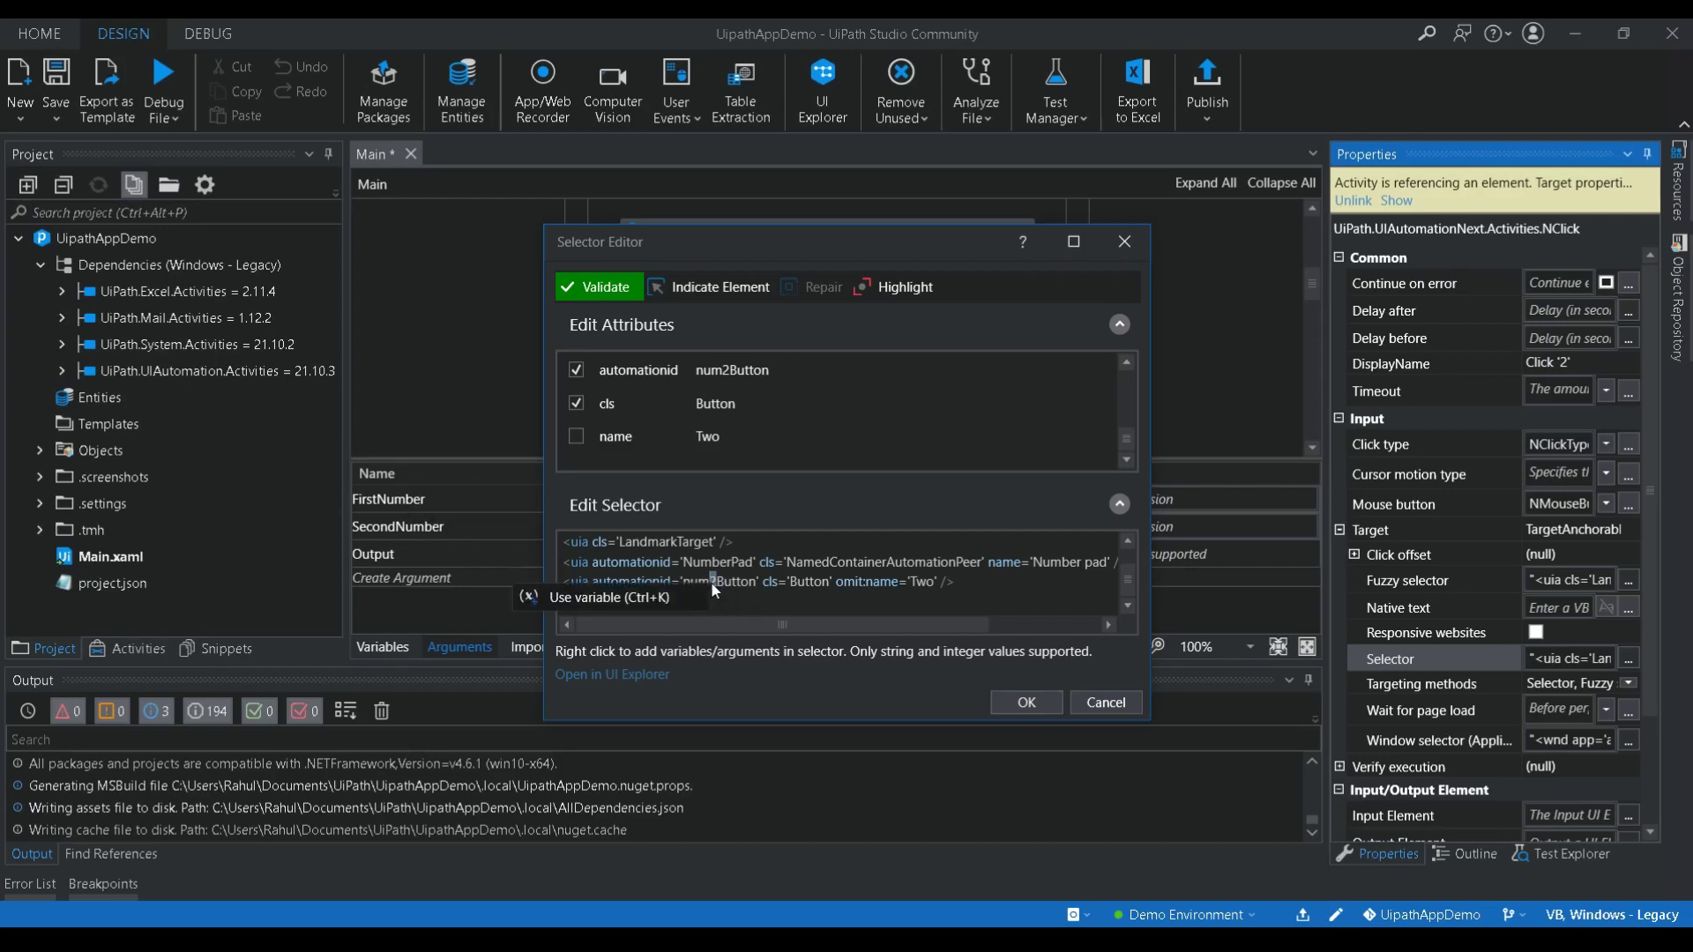
pyautogui.click(618, 601)
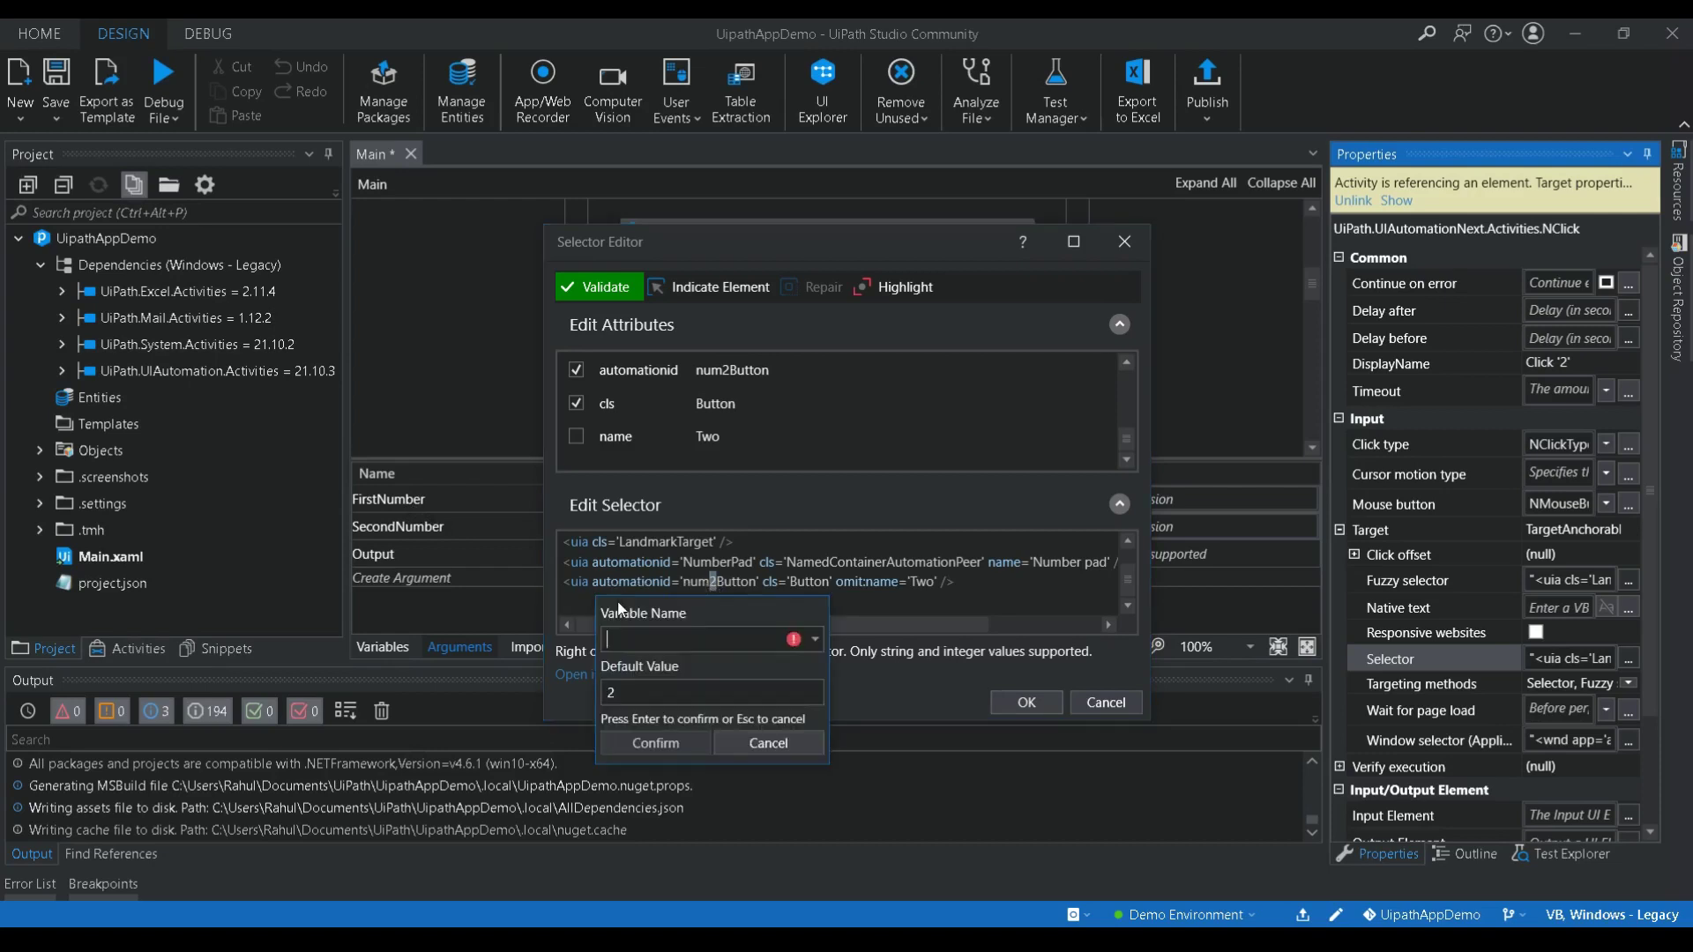
pyautogui.click(815, 640)
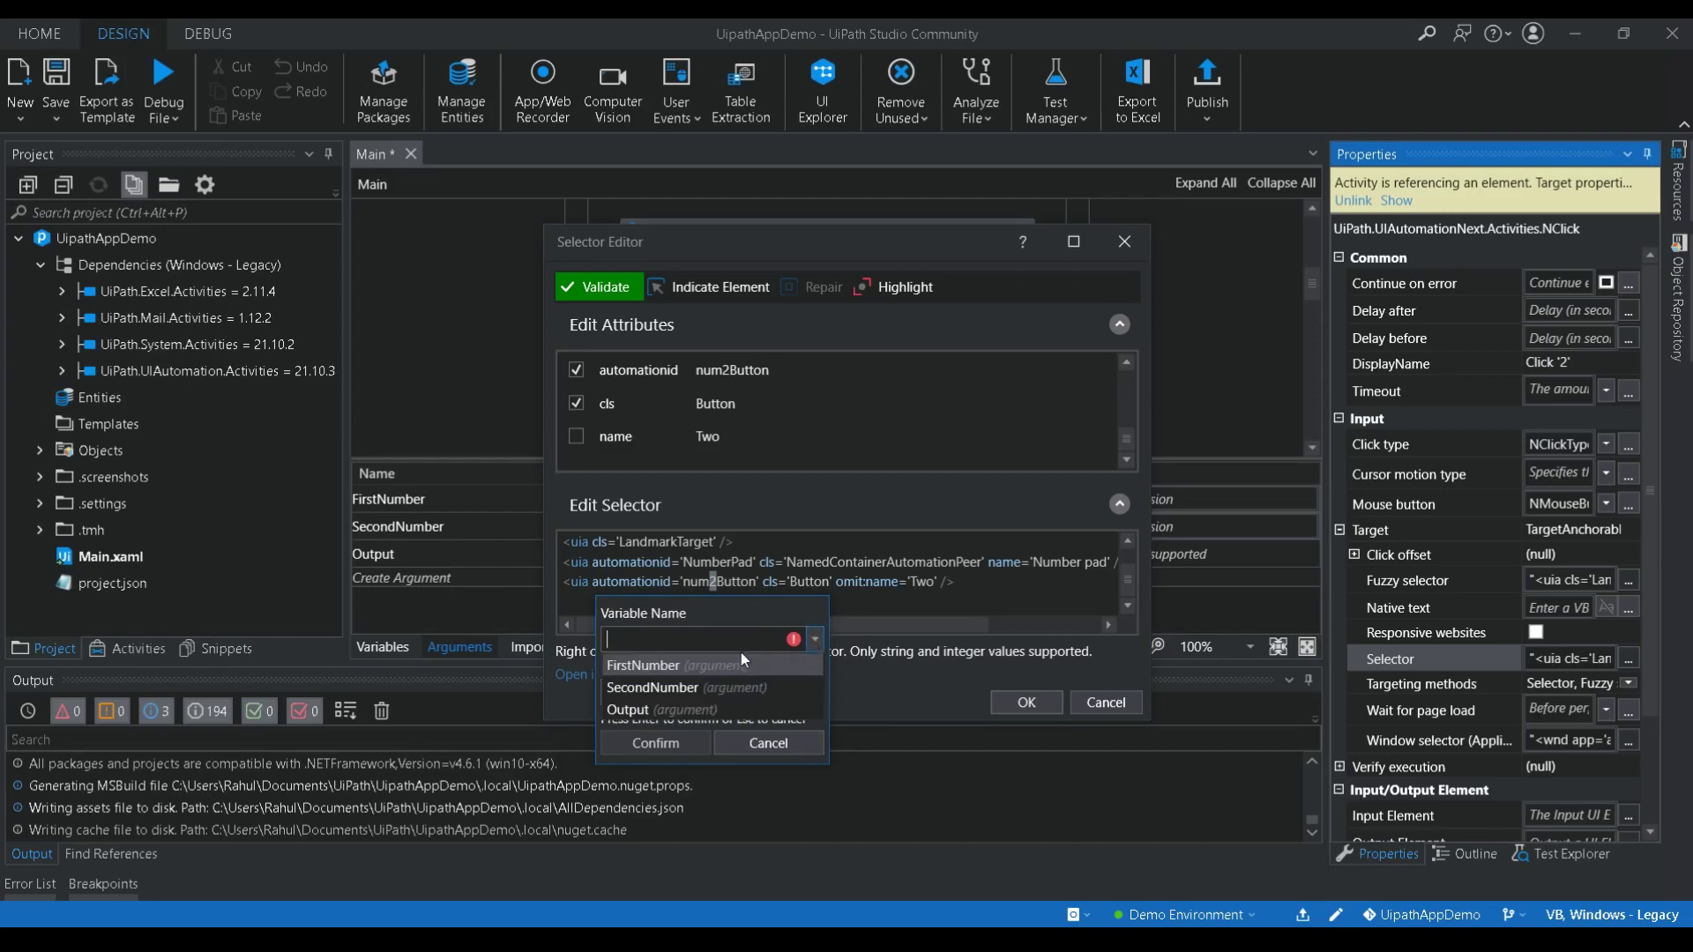
pyautogui.click(688, 668)
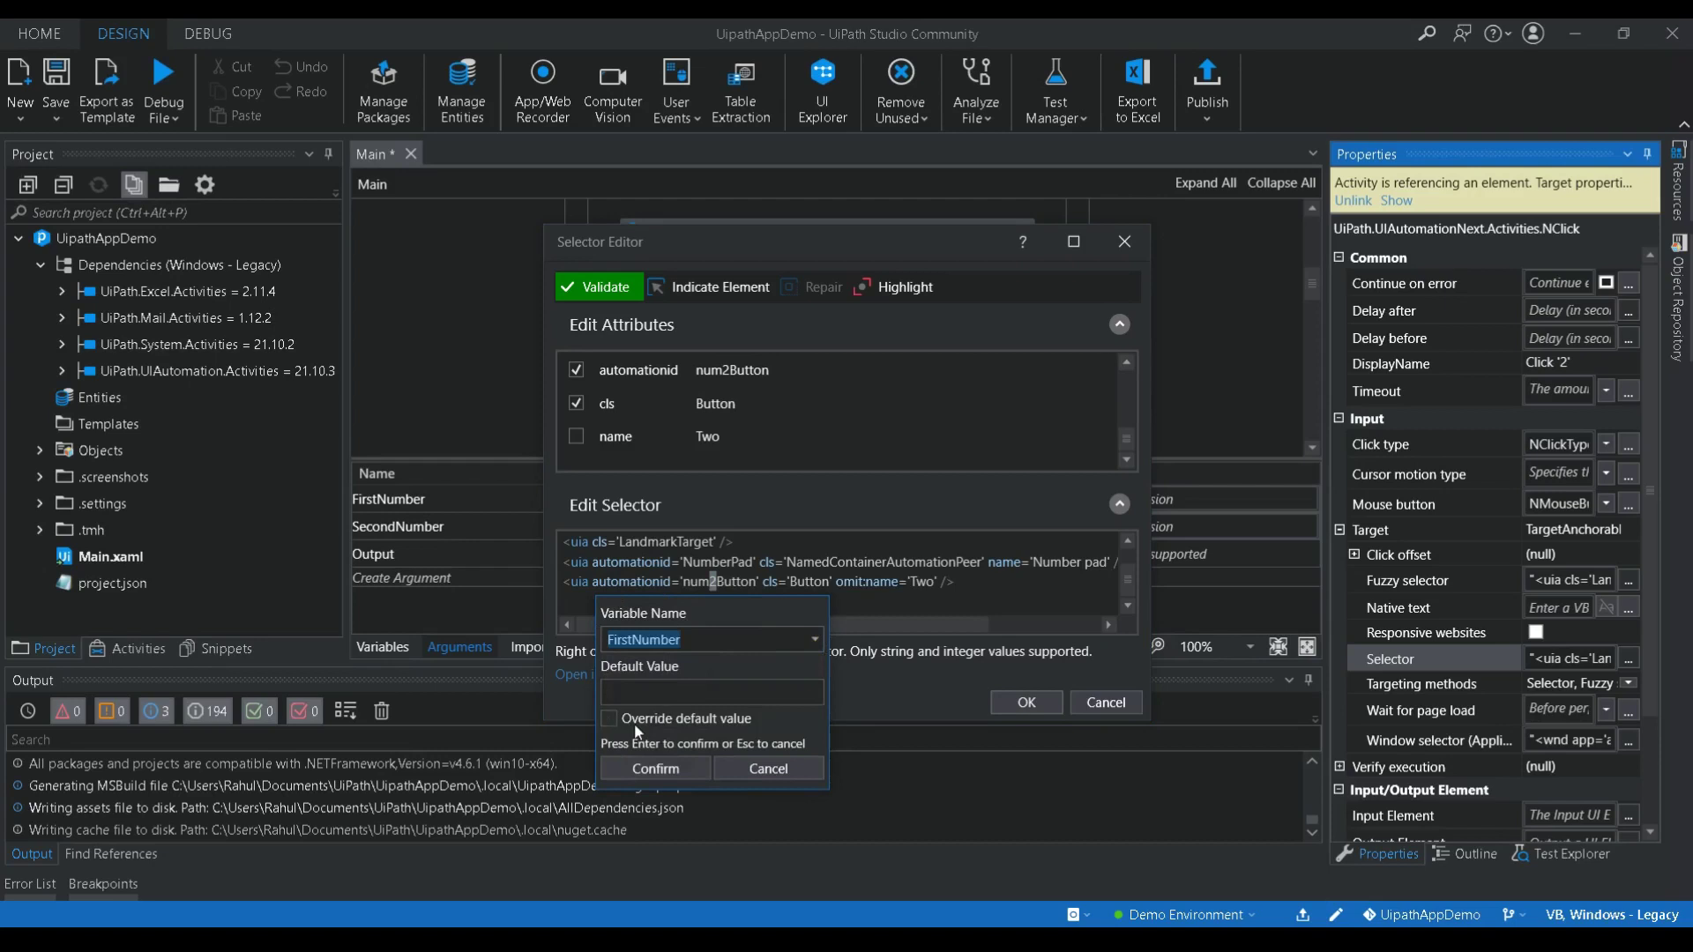
pyautogui.click(612, 718)
pyautogui.click(651, 768)
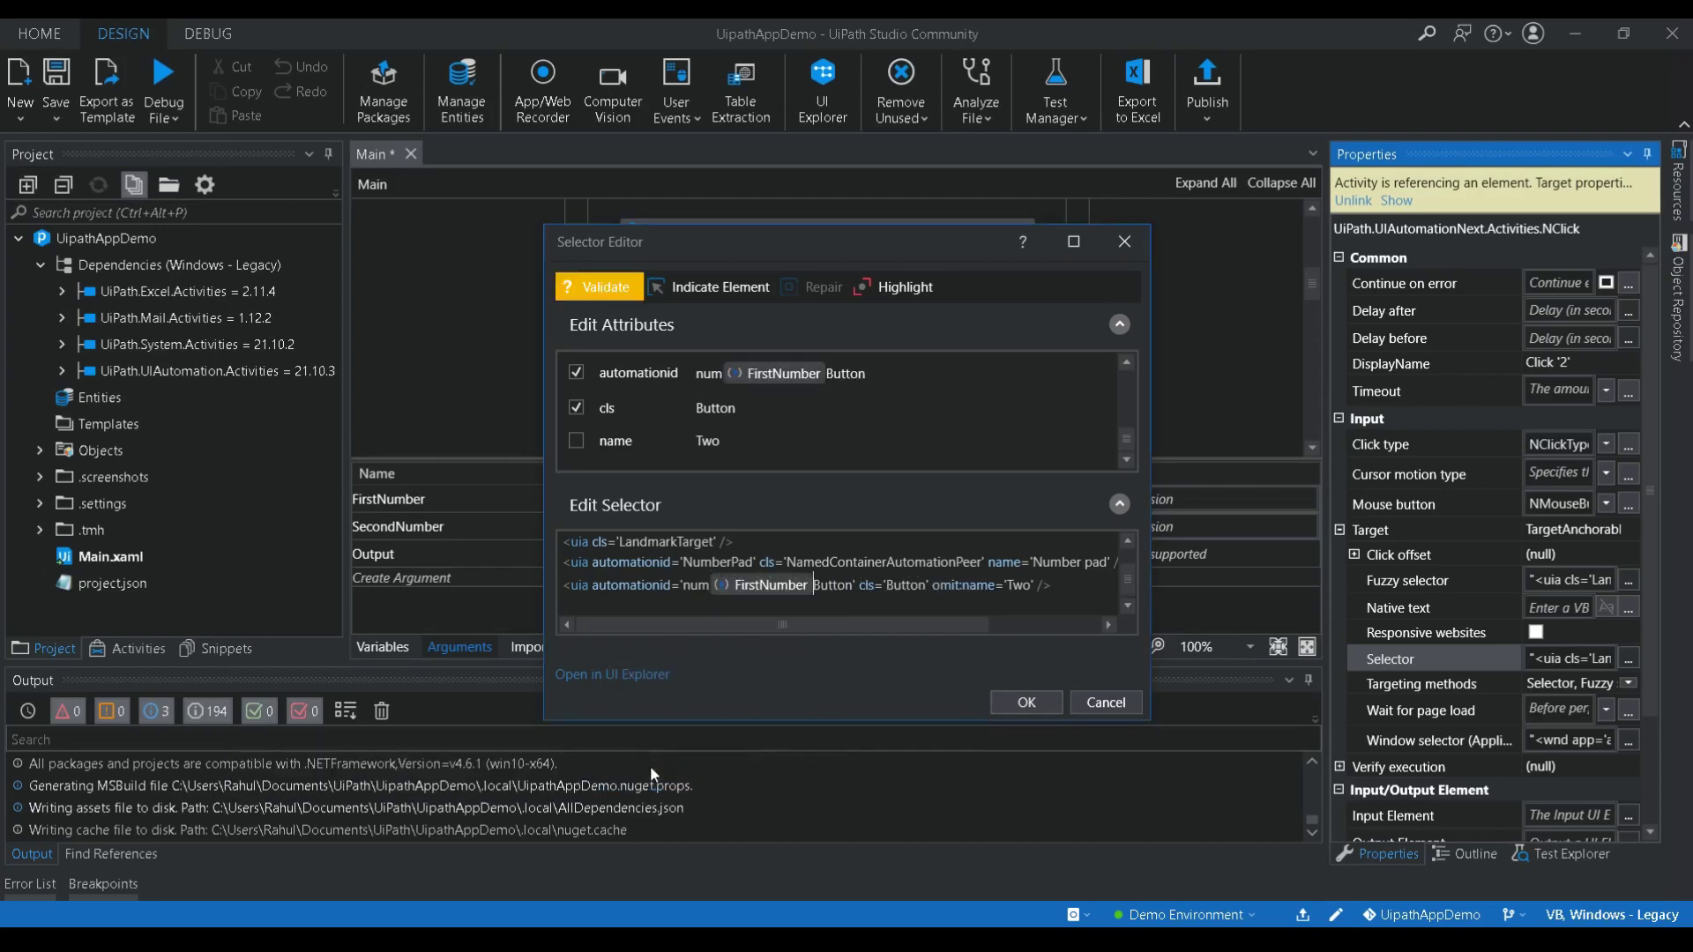
# Validate and save the edited selector, and unlink the Click '2' activity from its Object Repository element.
pyautogui.click(605, 288)
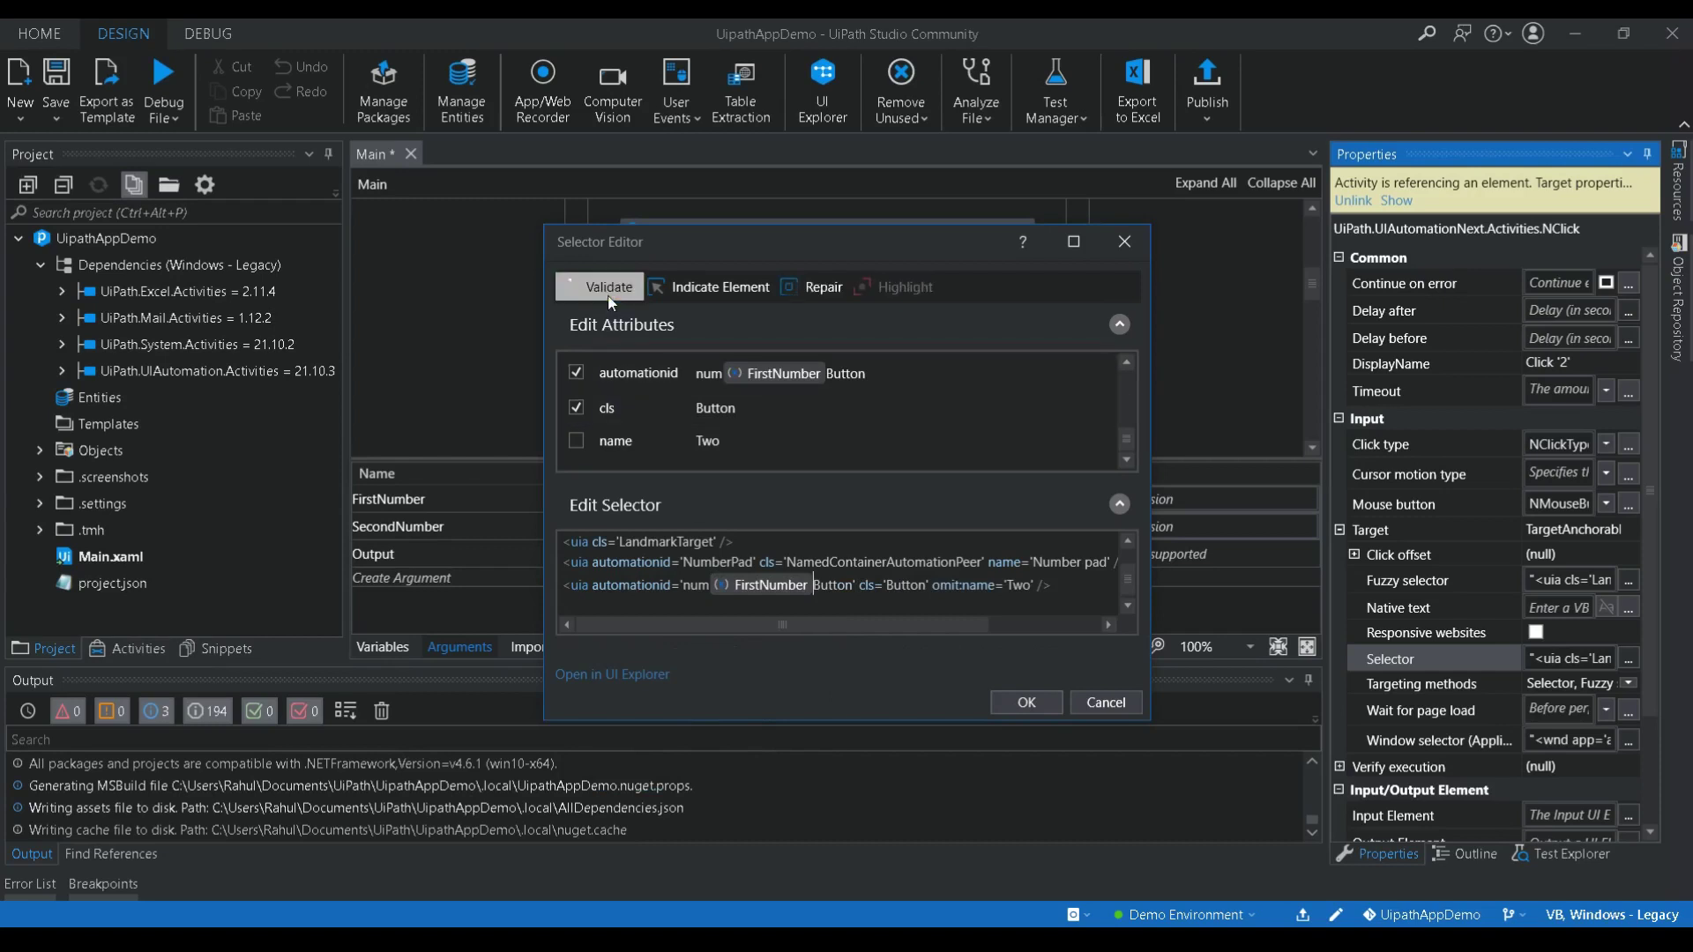
pyautogui.click(1021, 704)
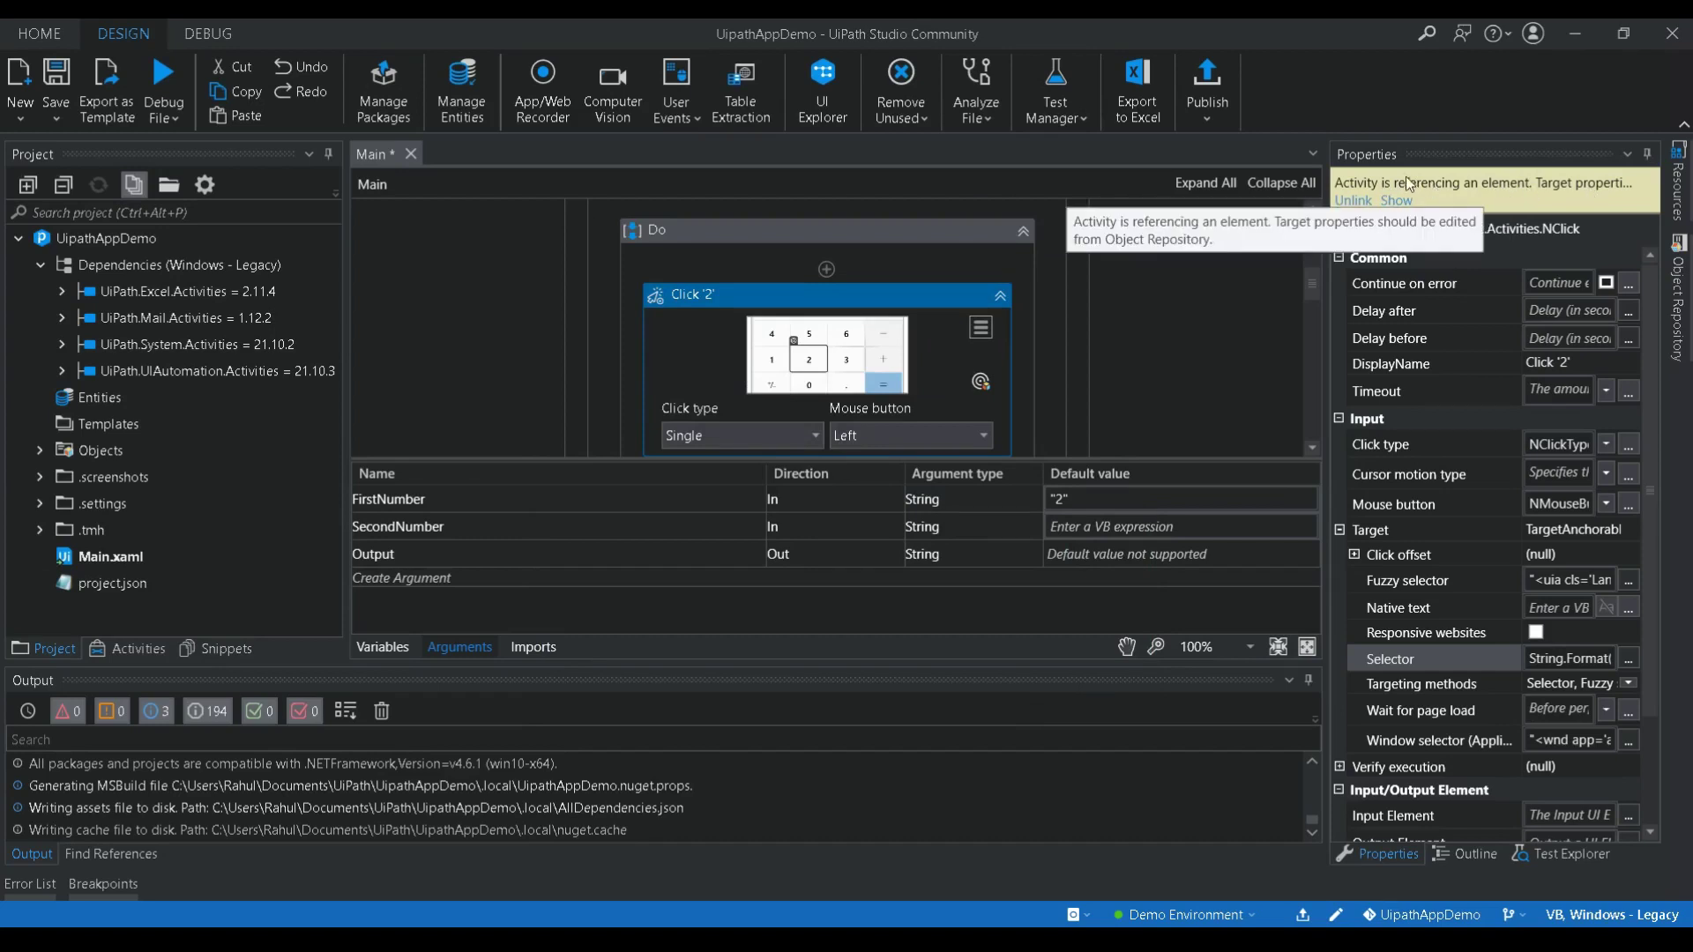
pyautogui.click(1360, 206)
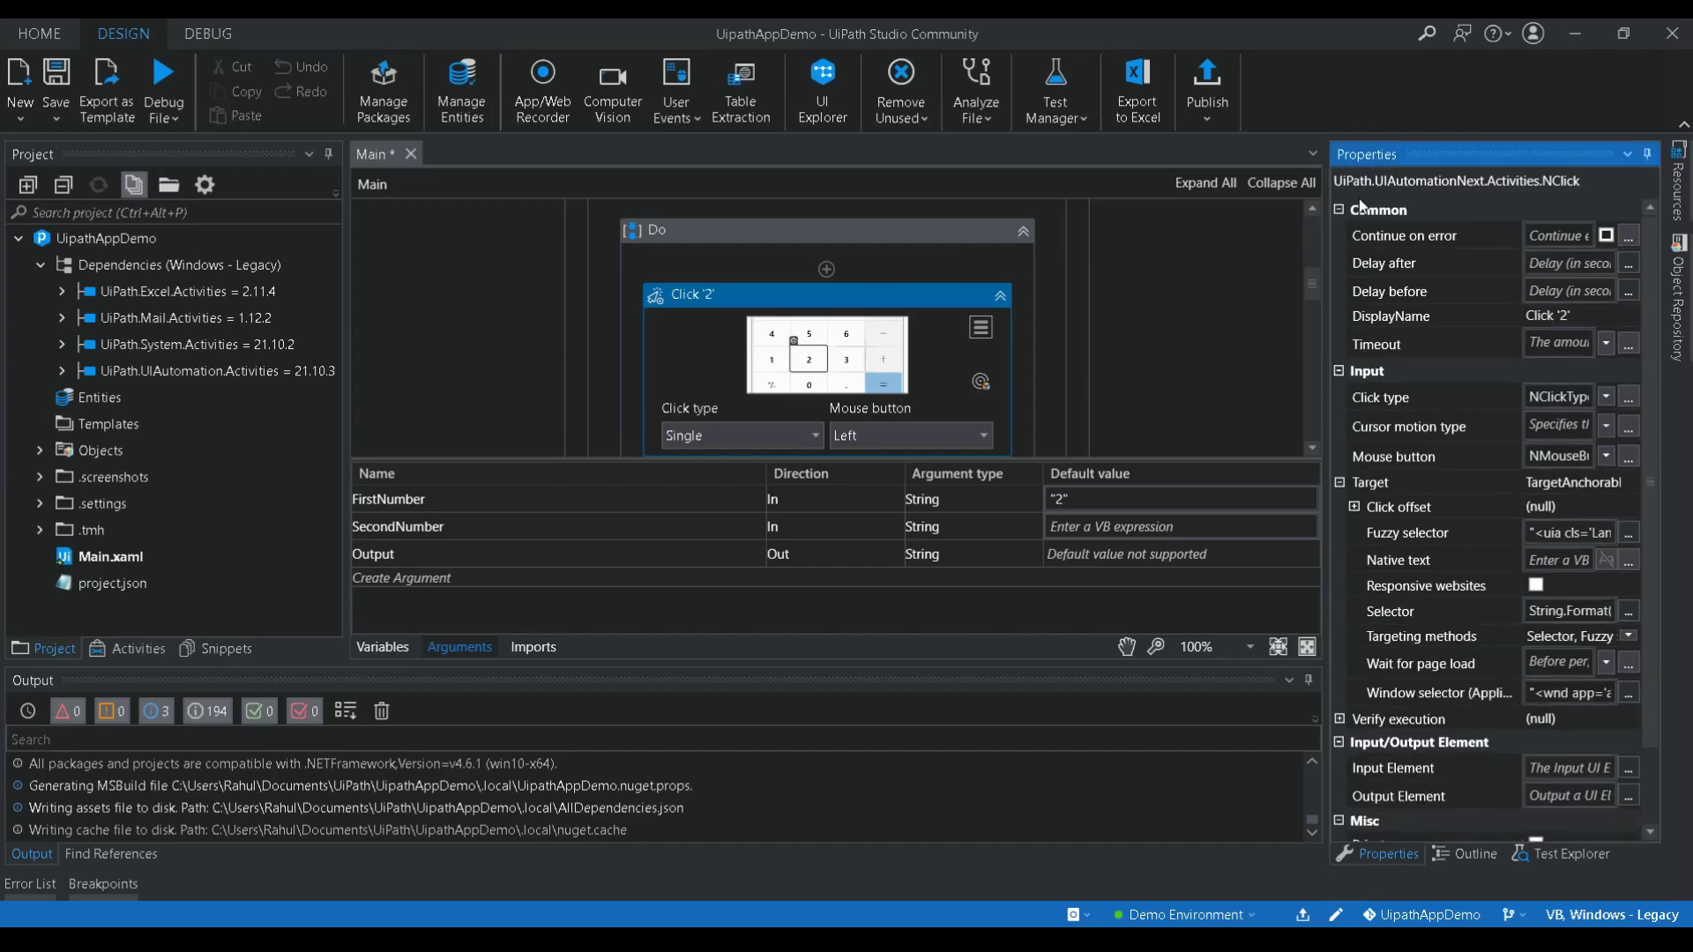
pyautogui.click(897, 291)
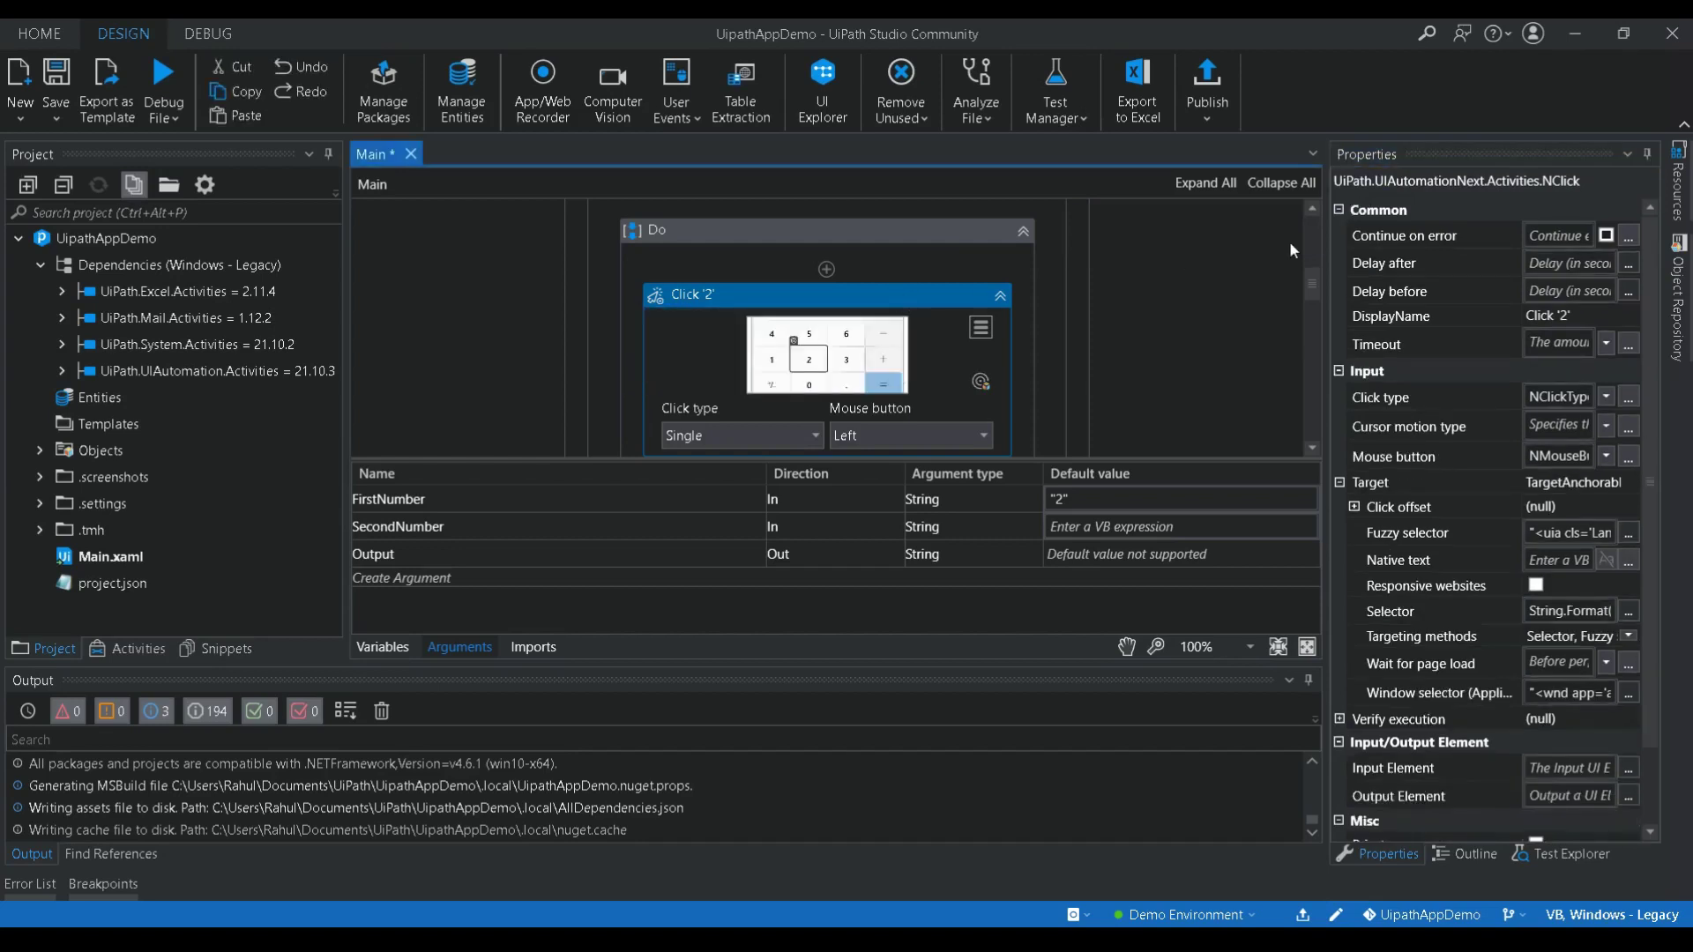
# In the target selector of the Click '9' activity, exclude the button's name attribute 'Nine'.
pyautogui.moveTo(1308, 280); pyautogui.dragTo(1313, 344)
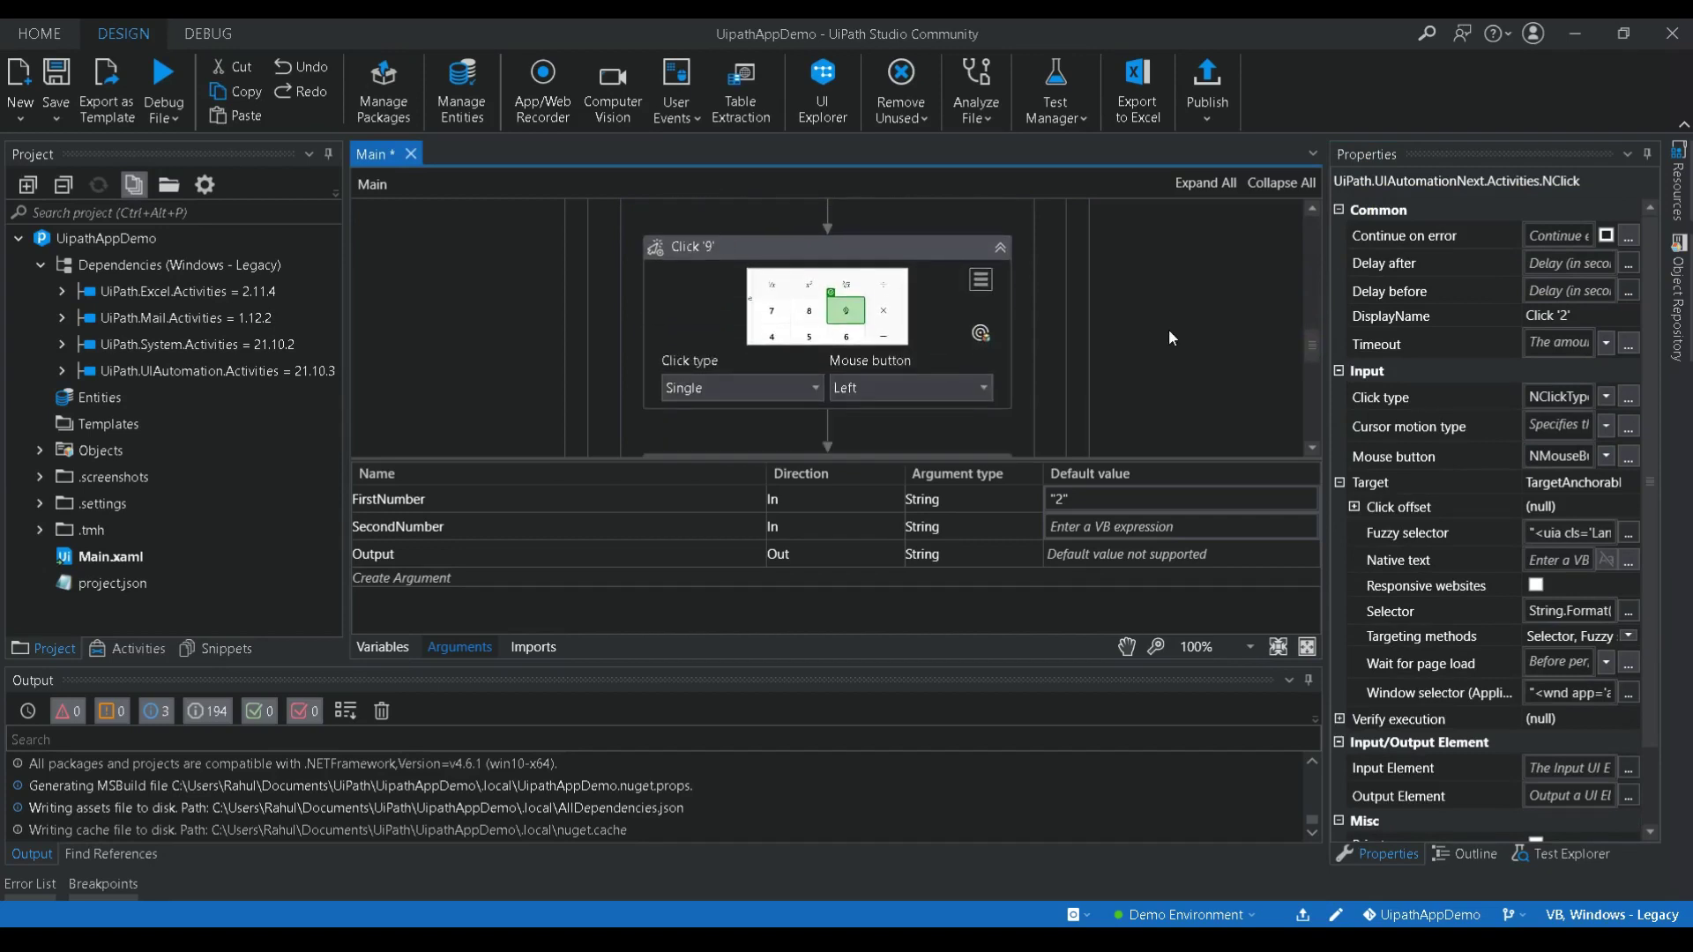
pyautogui.click(938, 256)
pyautogui.click(1446, 658)
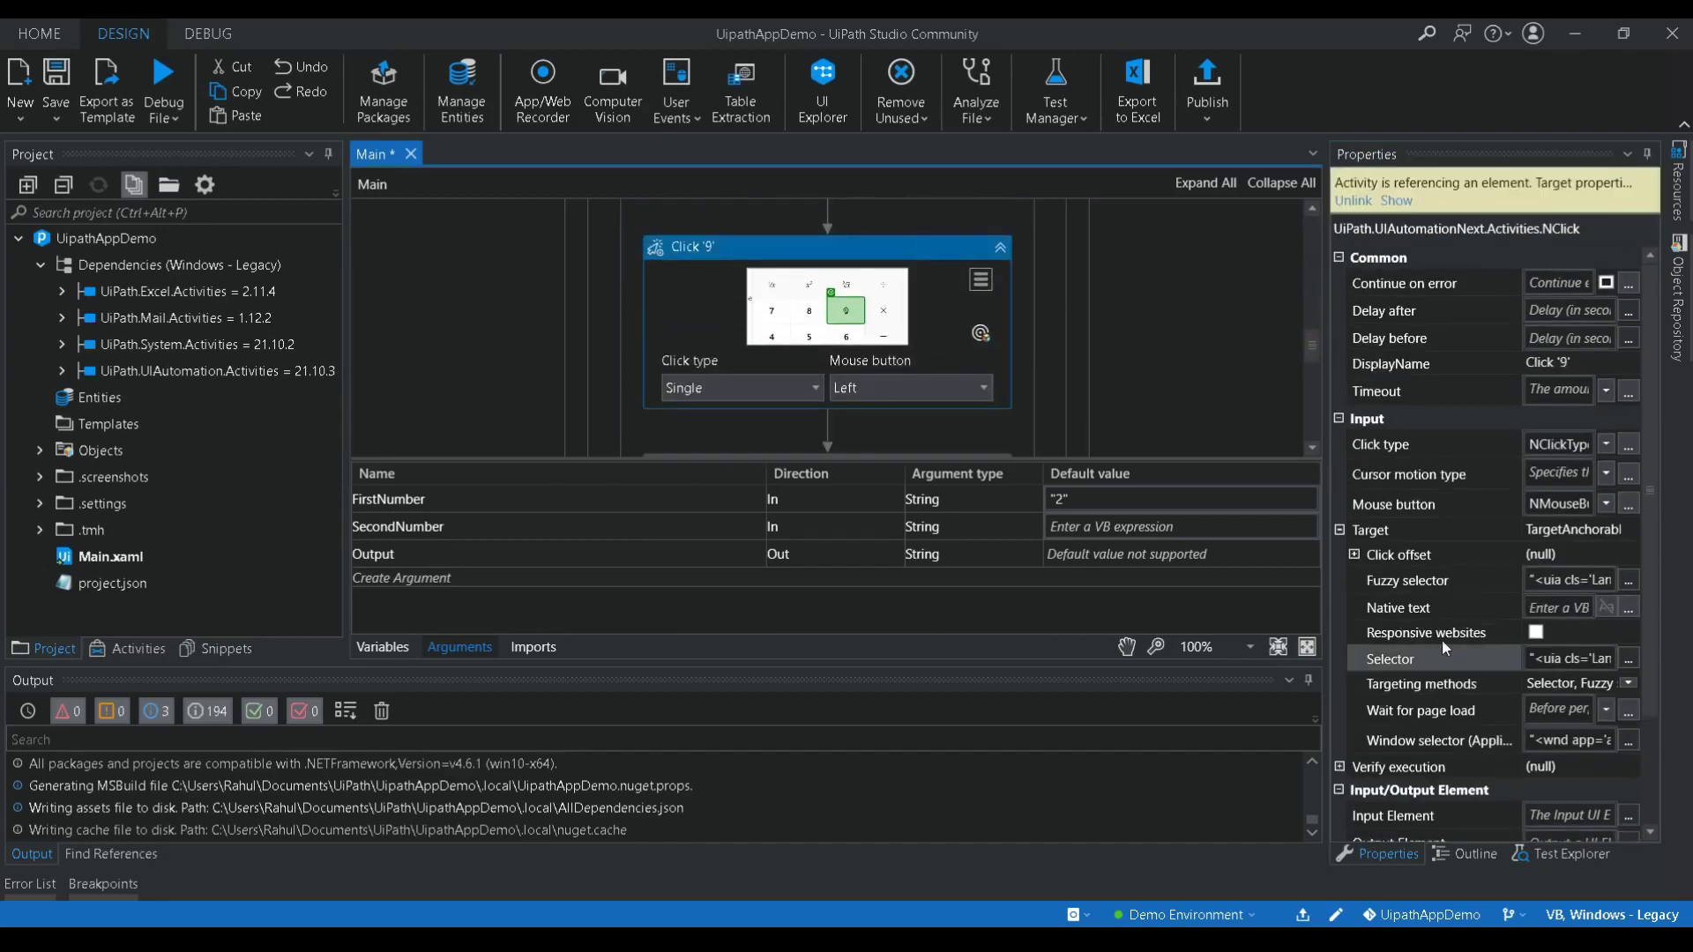
pyautogui.click(1629, 660)
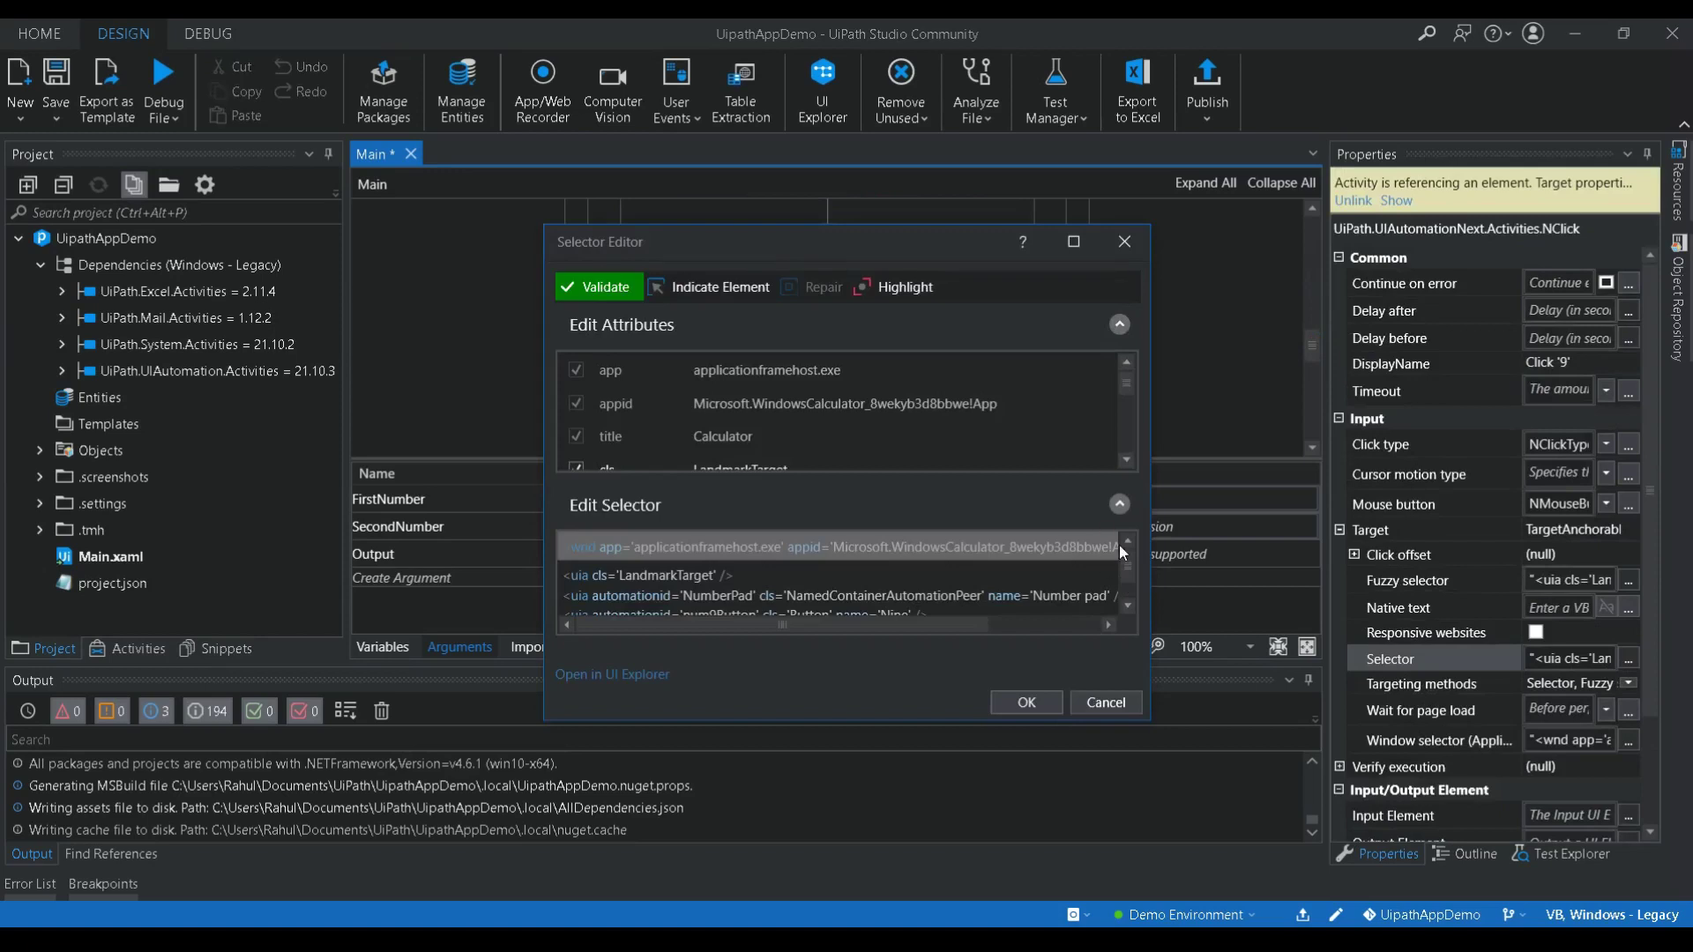
pyautogui.moveTo(1126, 561); pyautogui.dragTo(1128, 619)
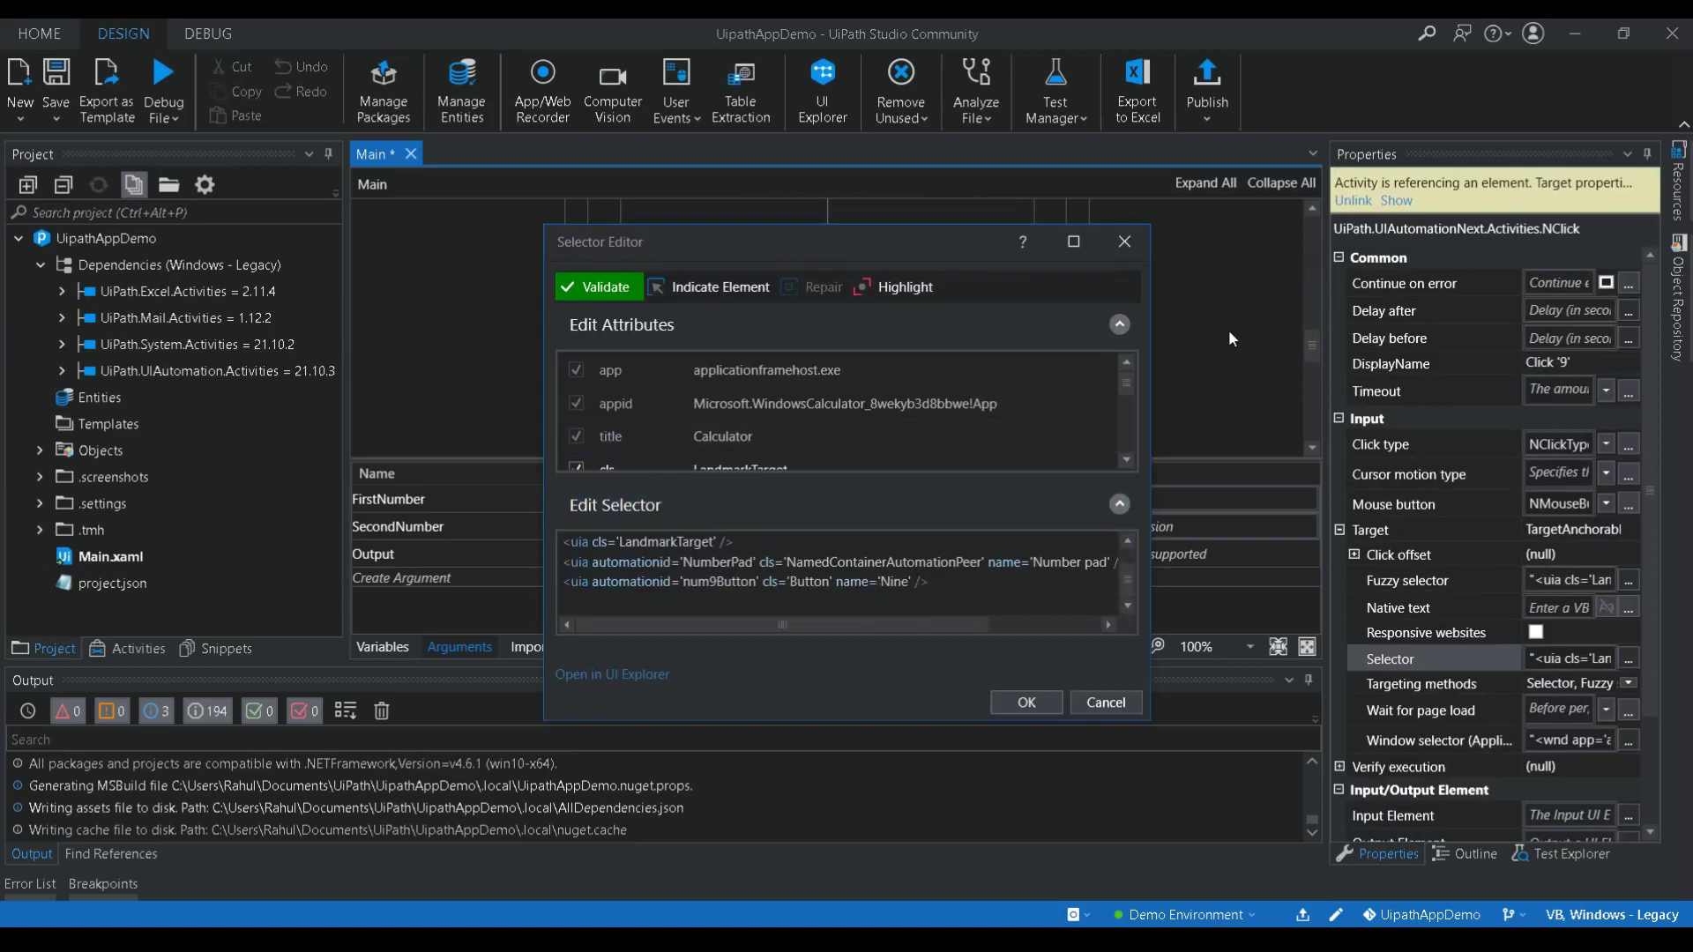
pyautogui.moveTo(1127, 385); pyautogui.dragTo(1137, 476)
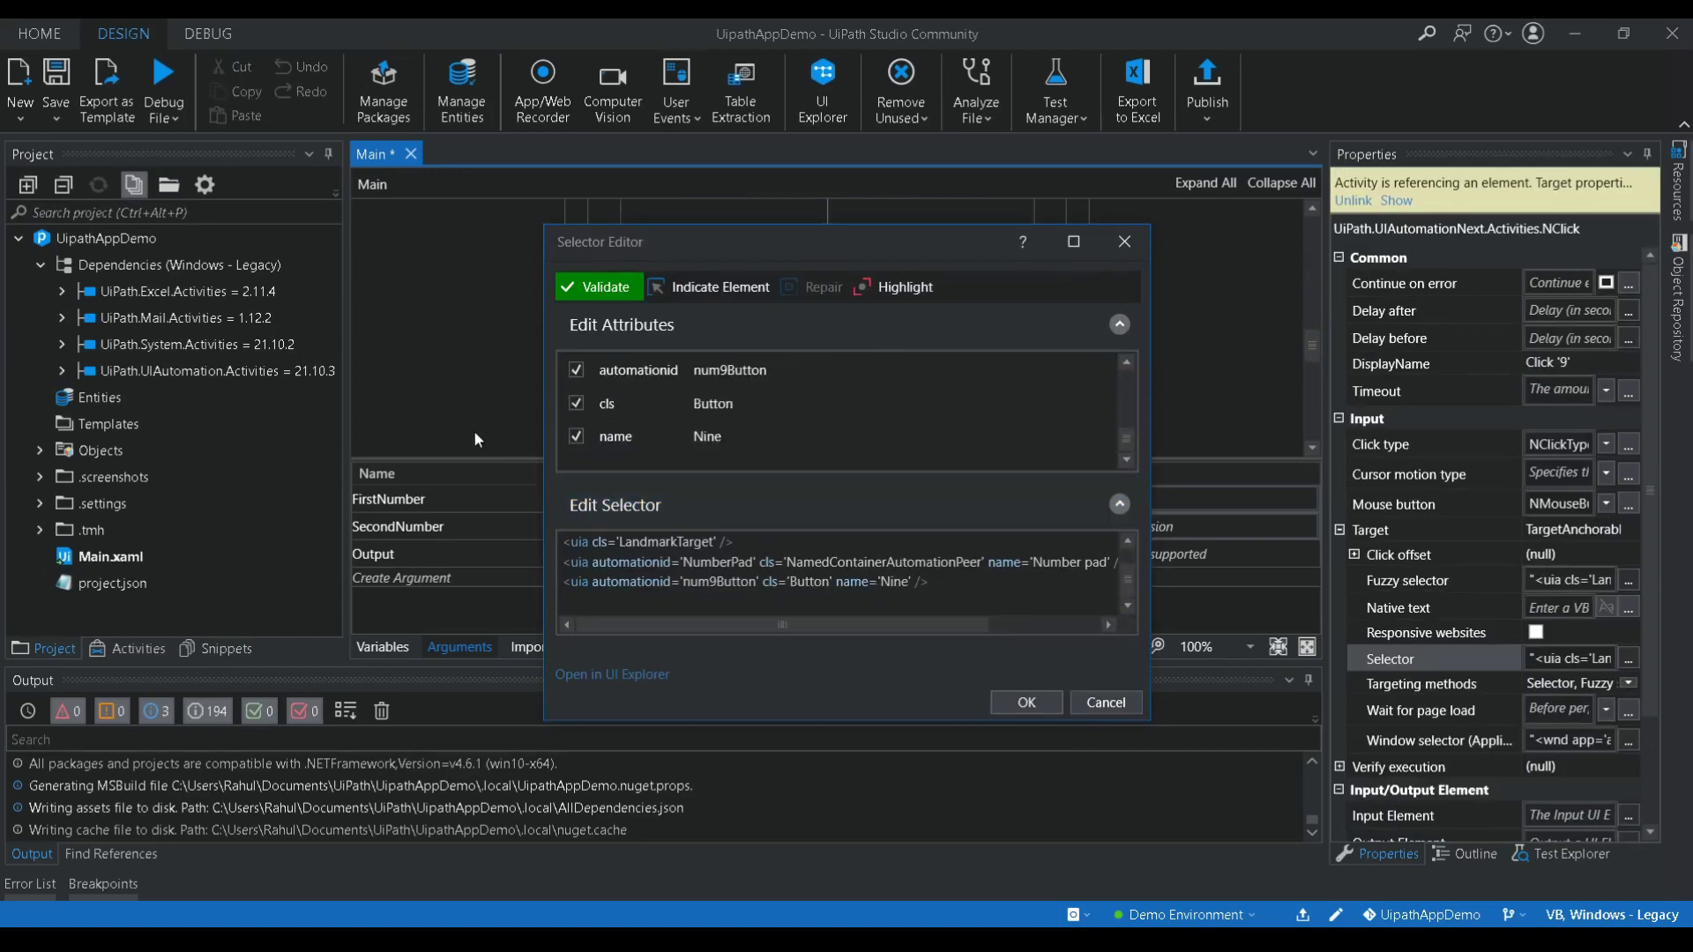
pyautogui.click(575, 437)
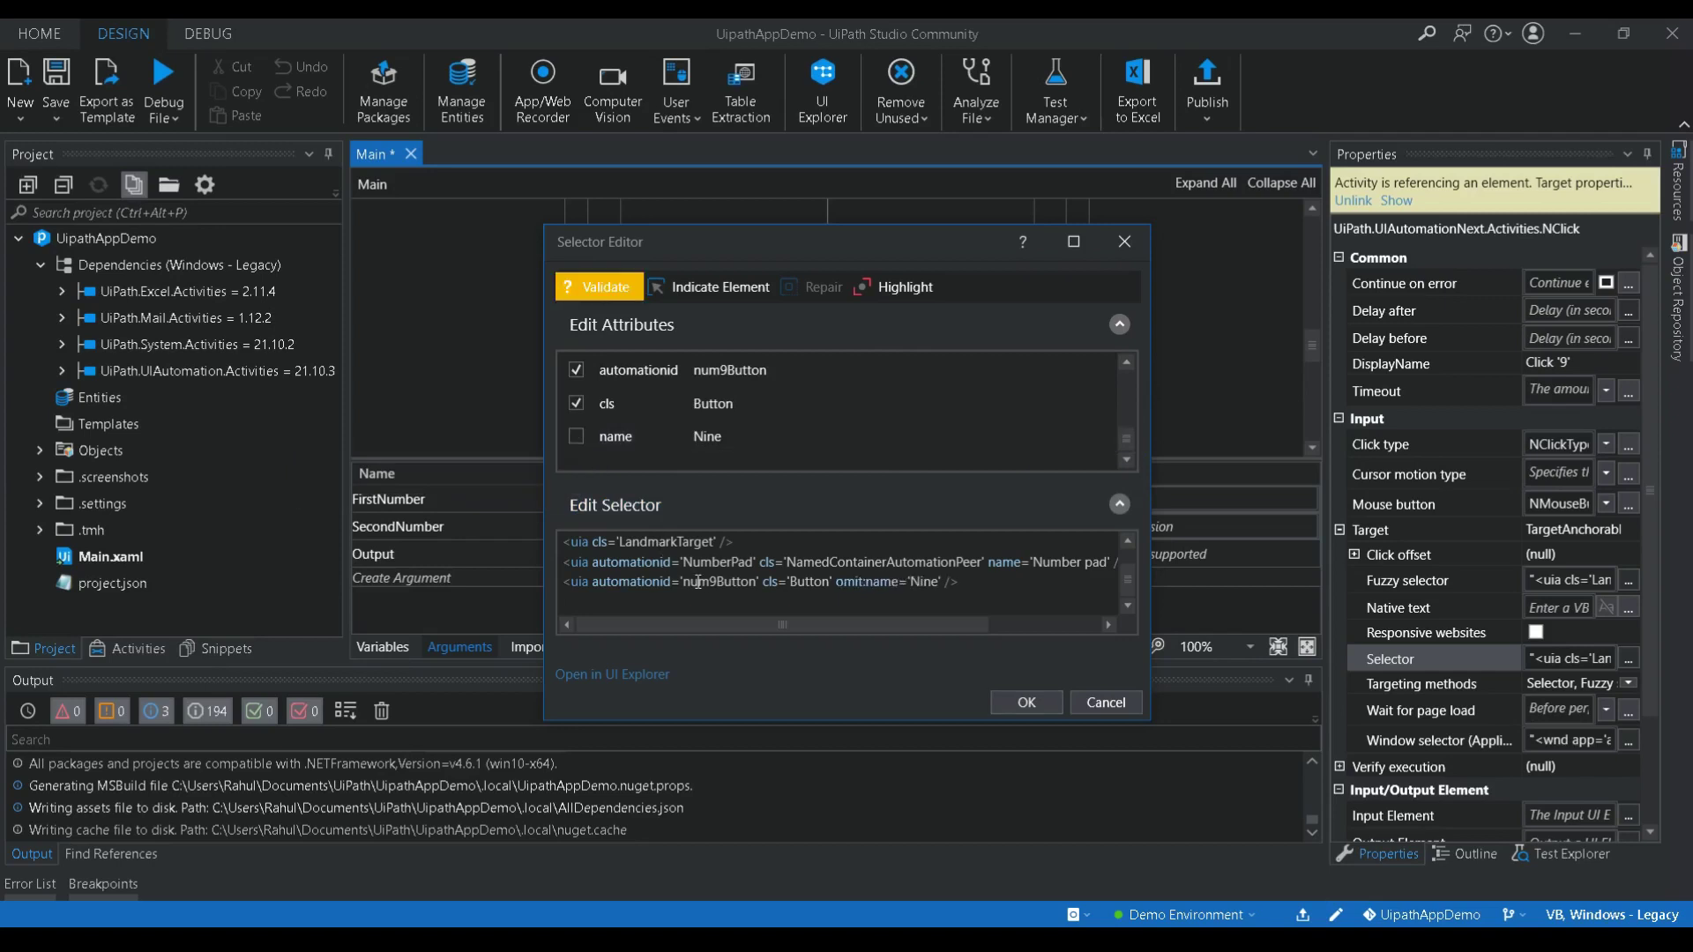
# Replace the digit 9 in the num9Button automationid with the SecondNumber argument, overriding its default value with 9, and save the validated selector.
pyautogui.moveTo(708, 584); pyautogui.dragTo(715, 587)
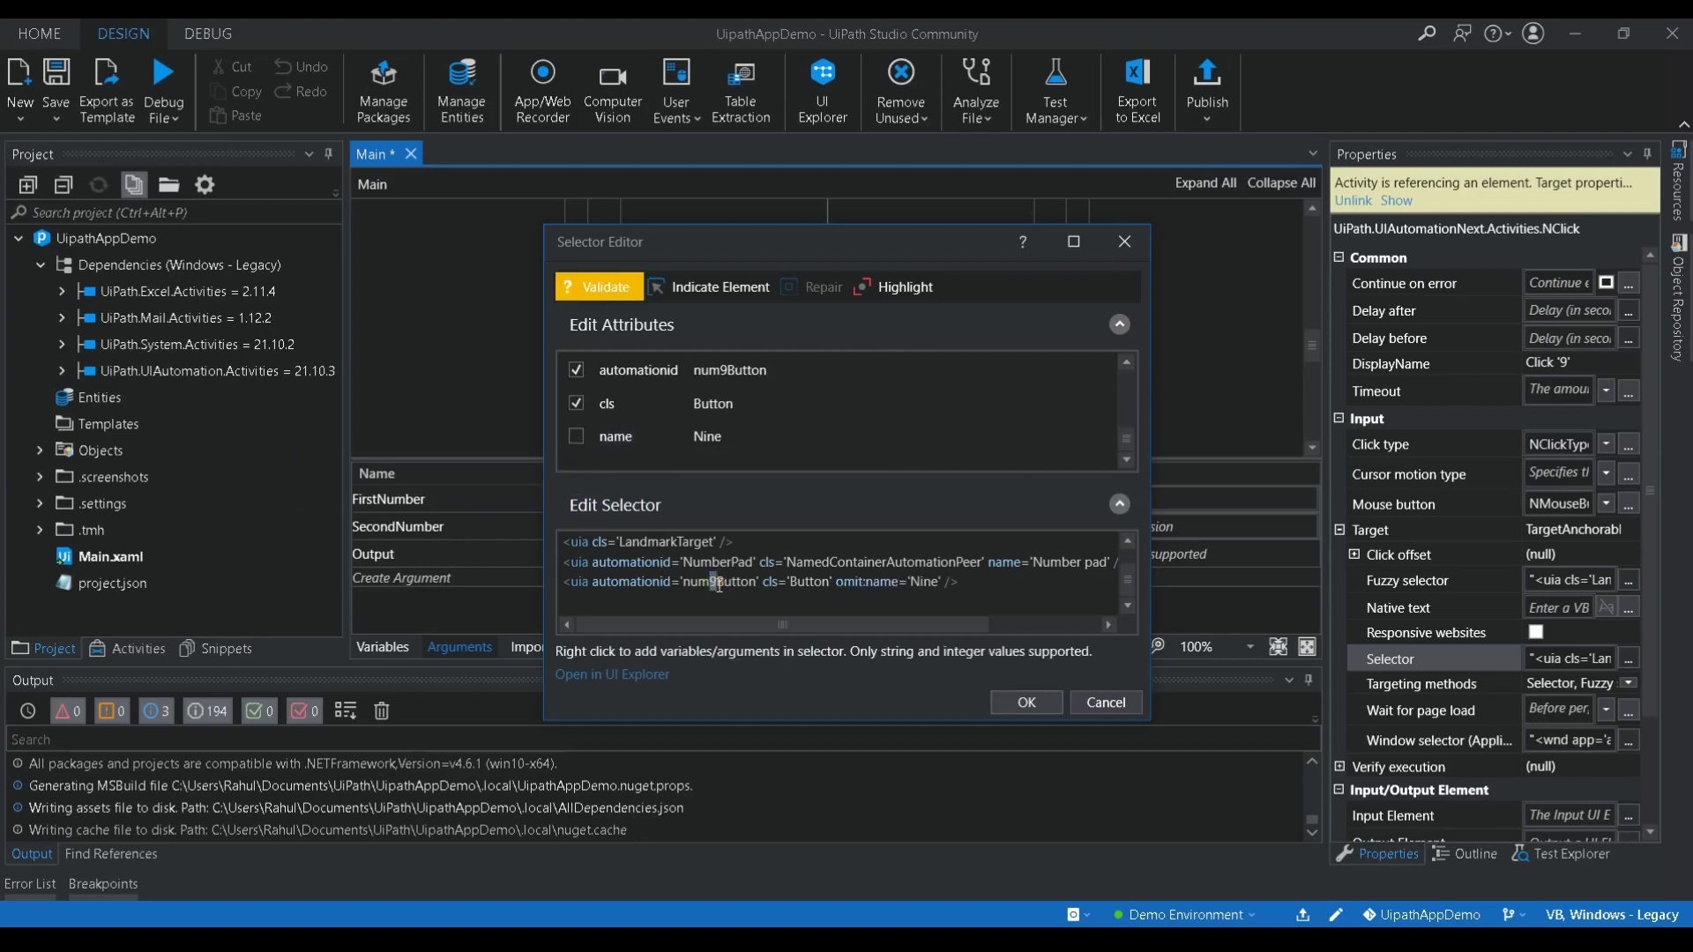
pyautogui.rightClick(715, 588)
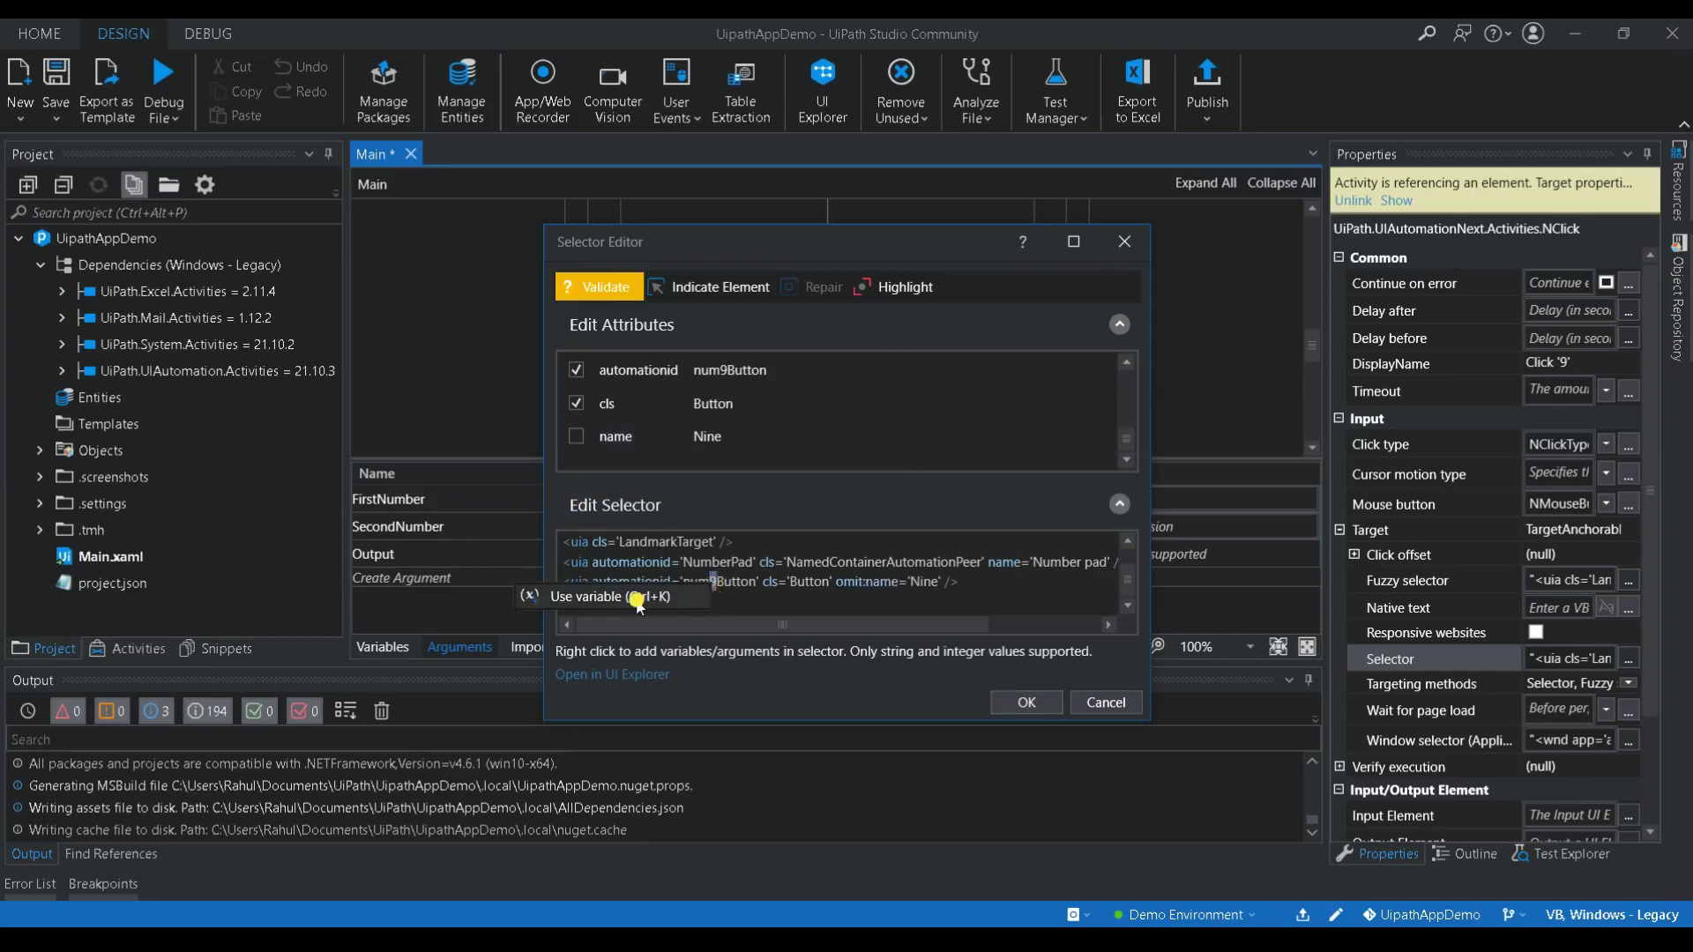
pyautogui.click(565, 595)
pyautogui.click(814, 640)
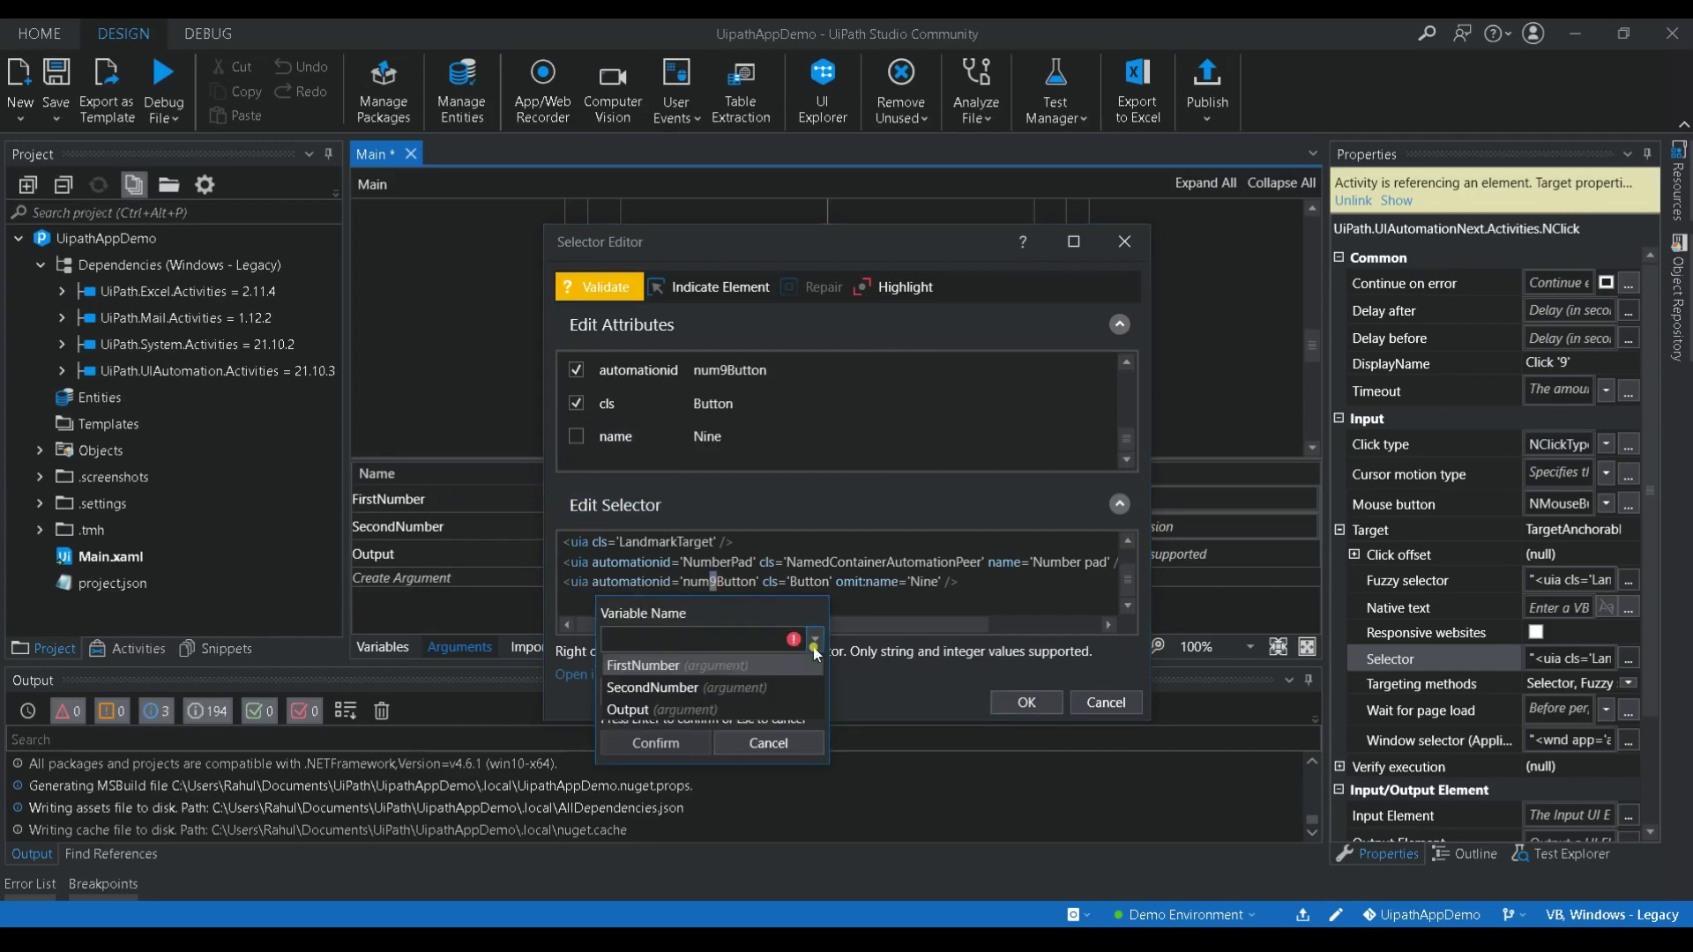
pyautogui.click(708, 689)
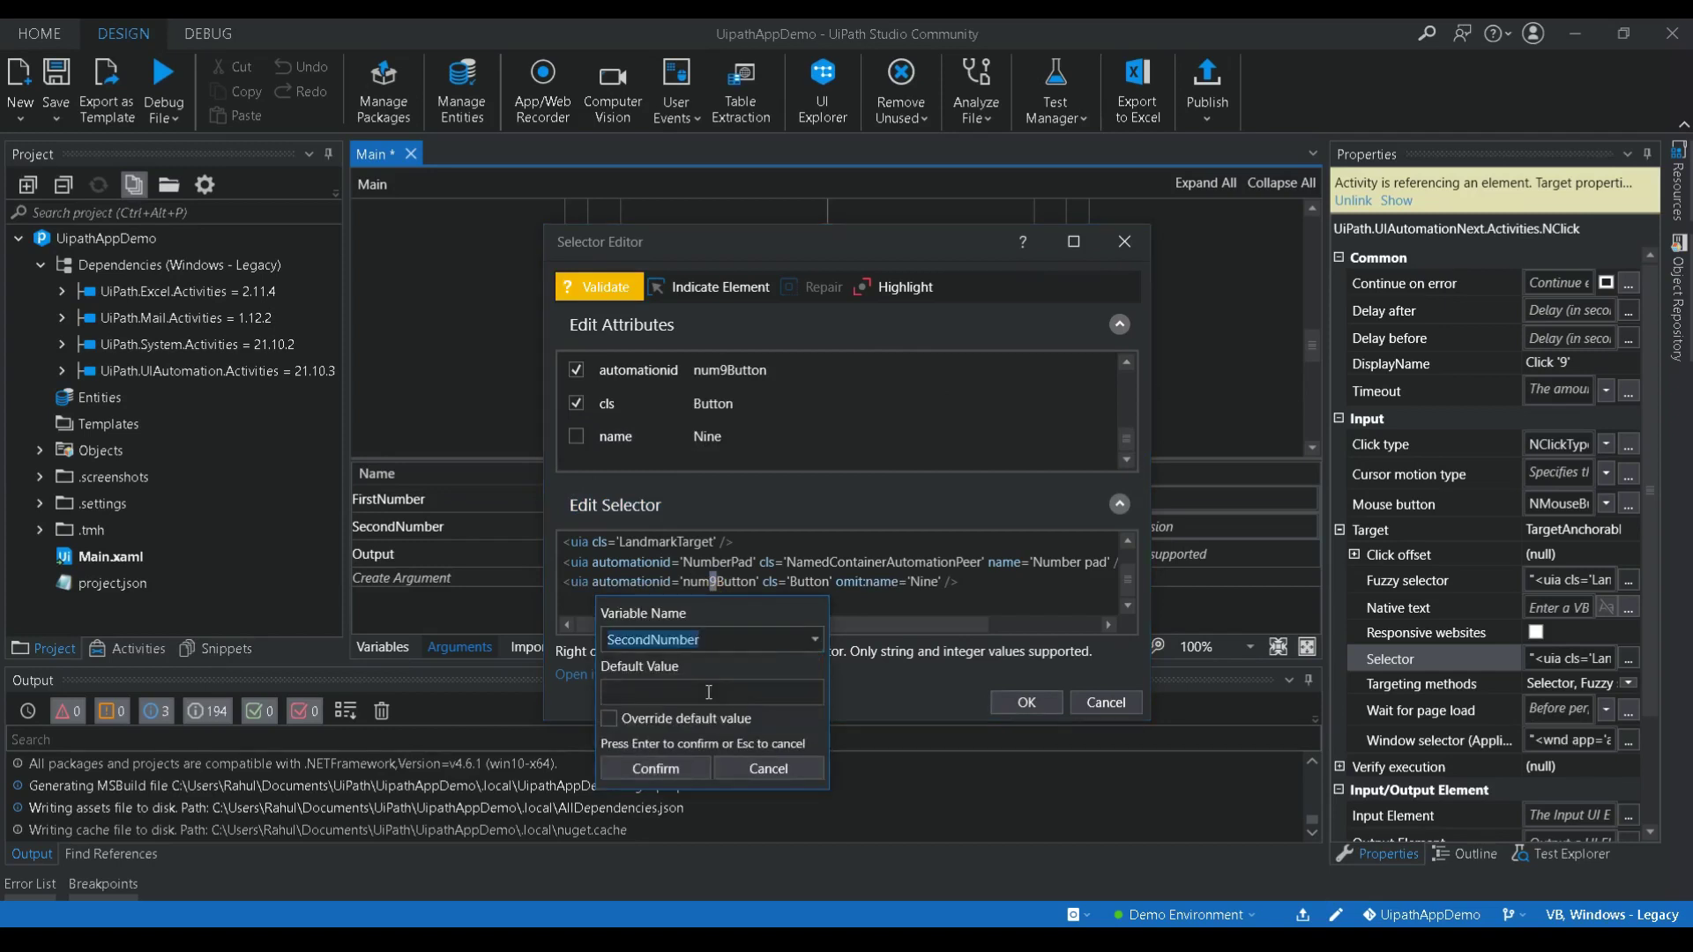
pyautogui.click(609, 719)
pyautogui.click(664, 773)
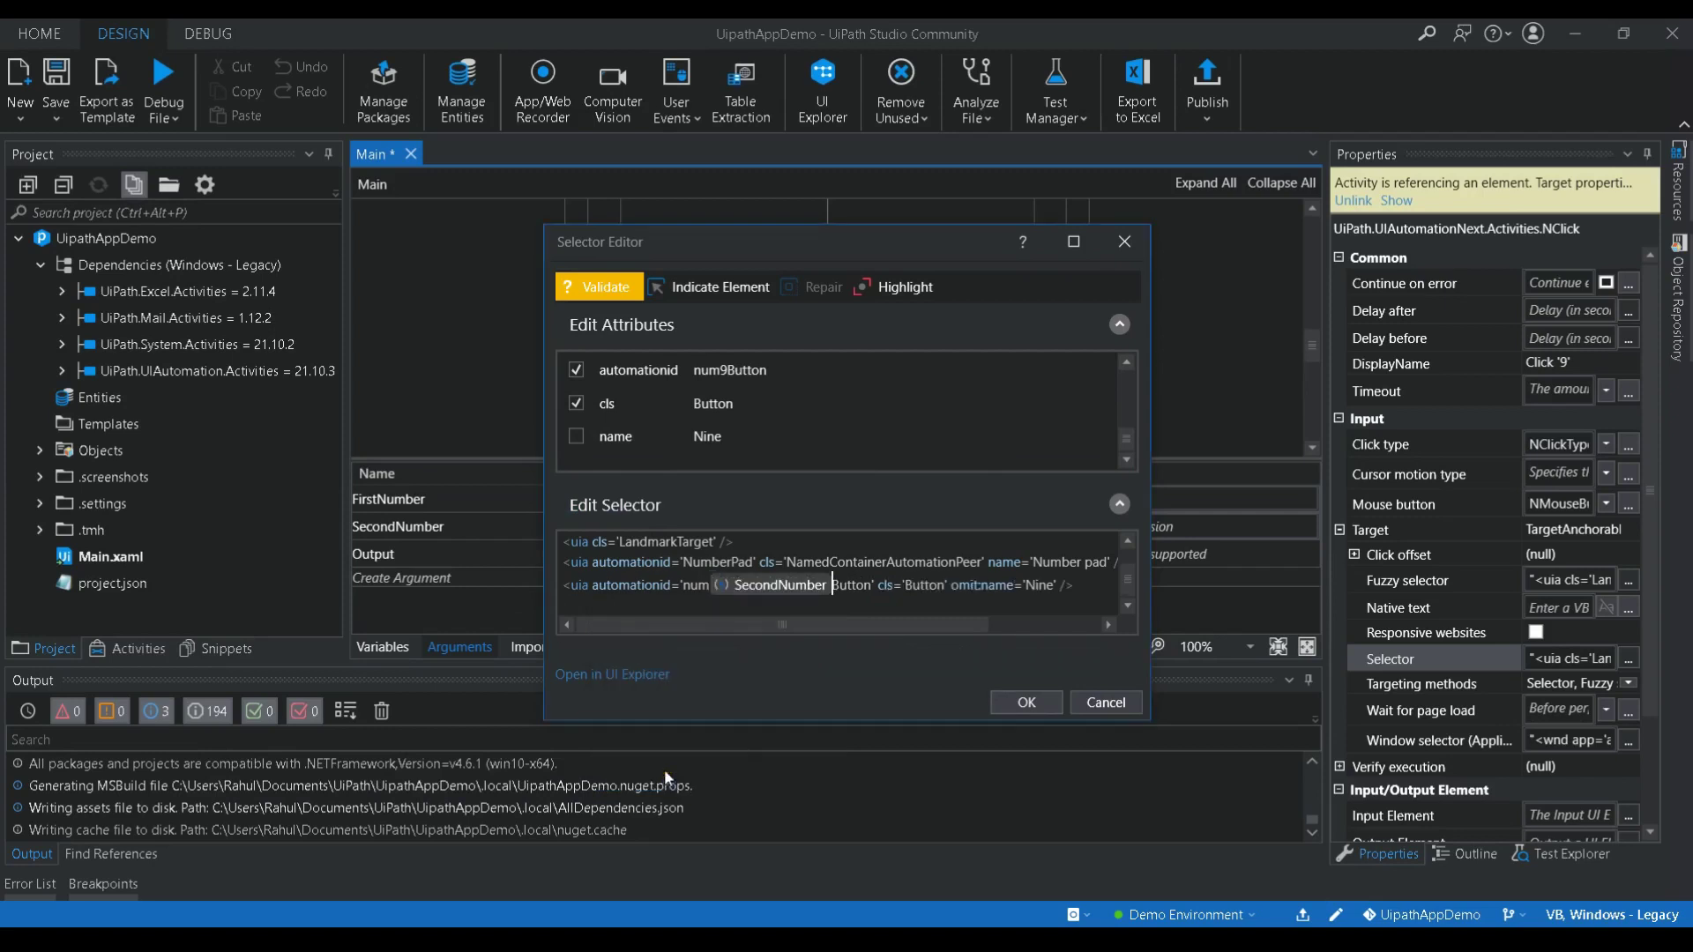
pyautogui.click(599, 282)
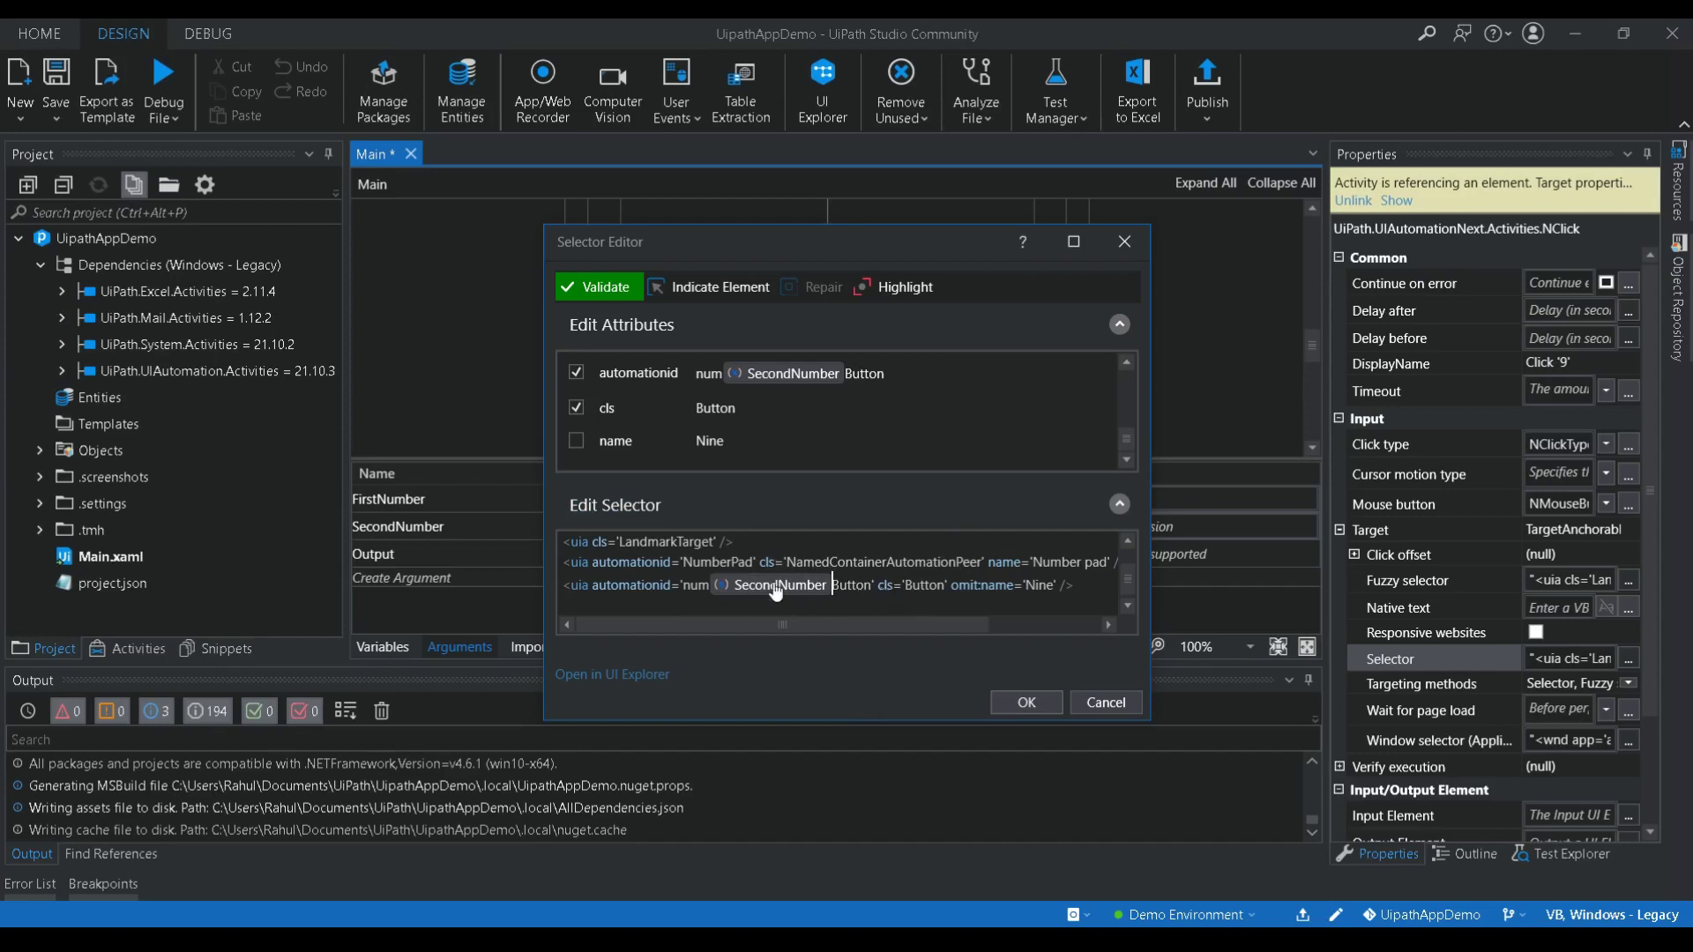
pyautogui.click(1027, 701)
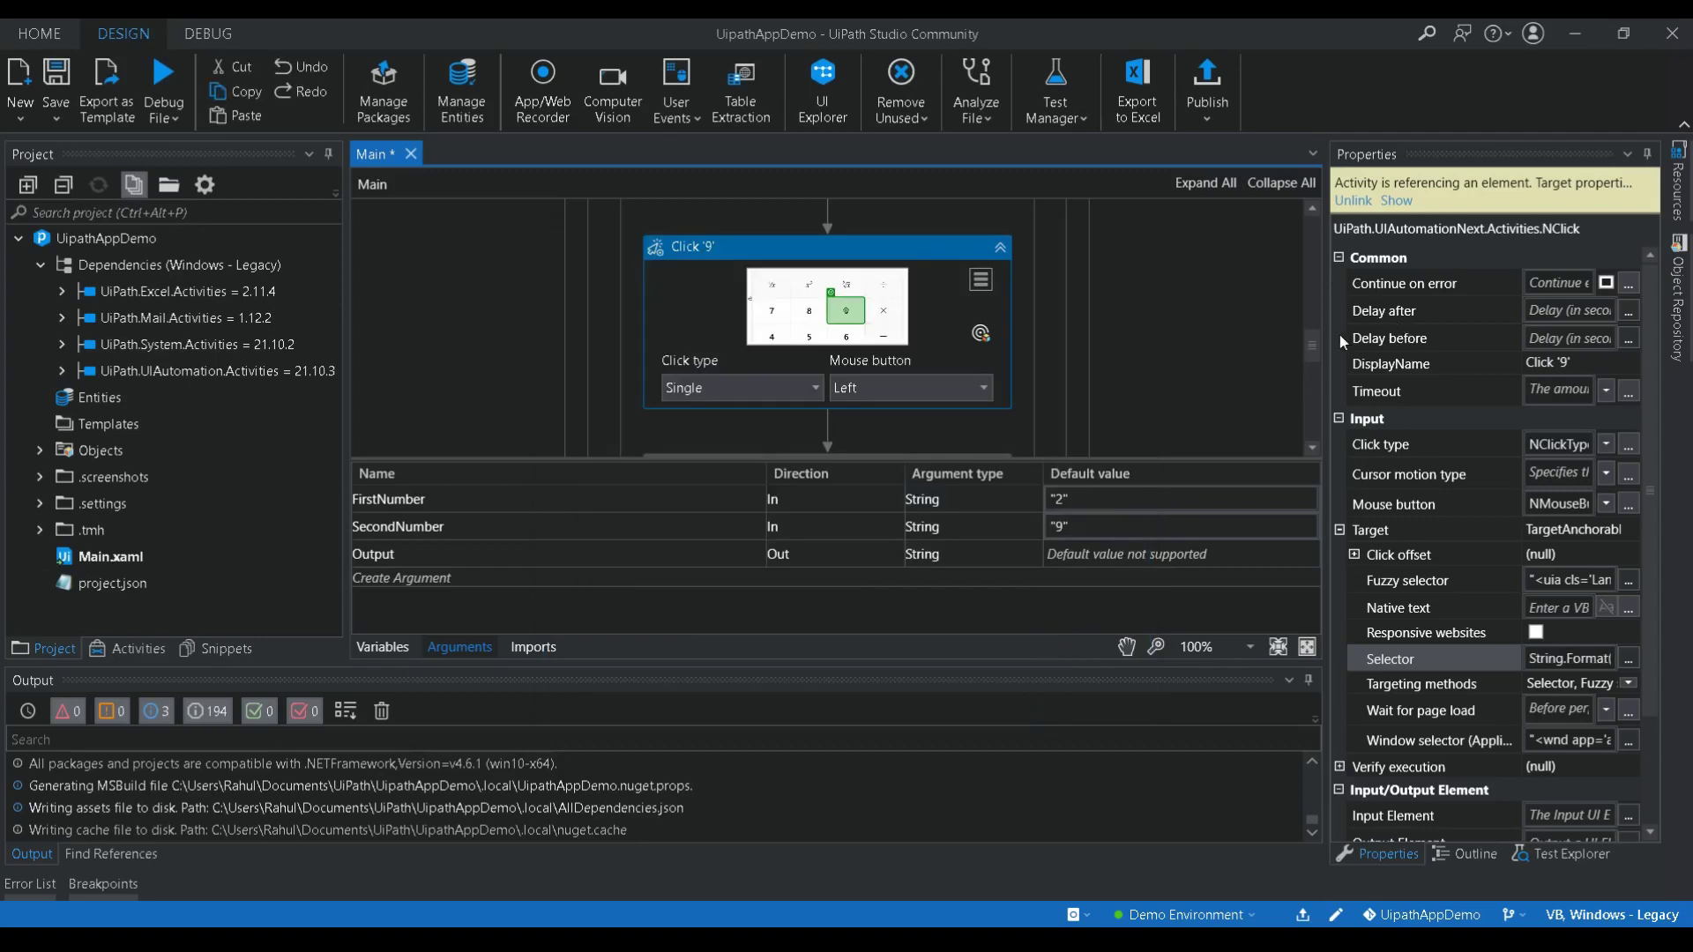
pyautogui.moveTo(1313, 344); pyautogui.dragTo(1310, 307)
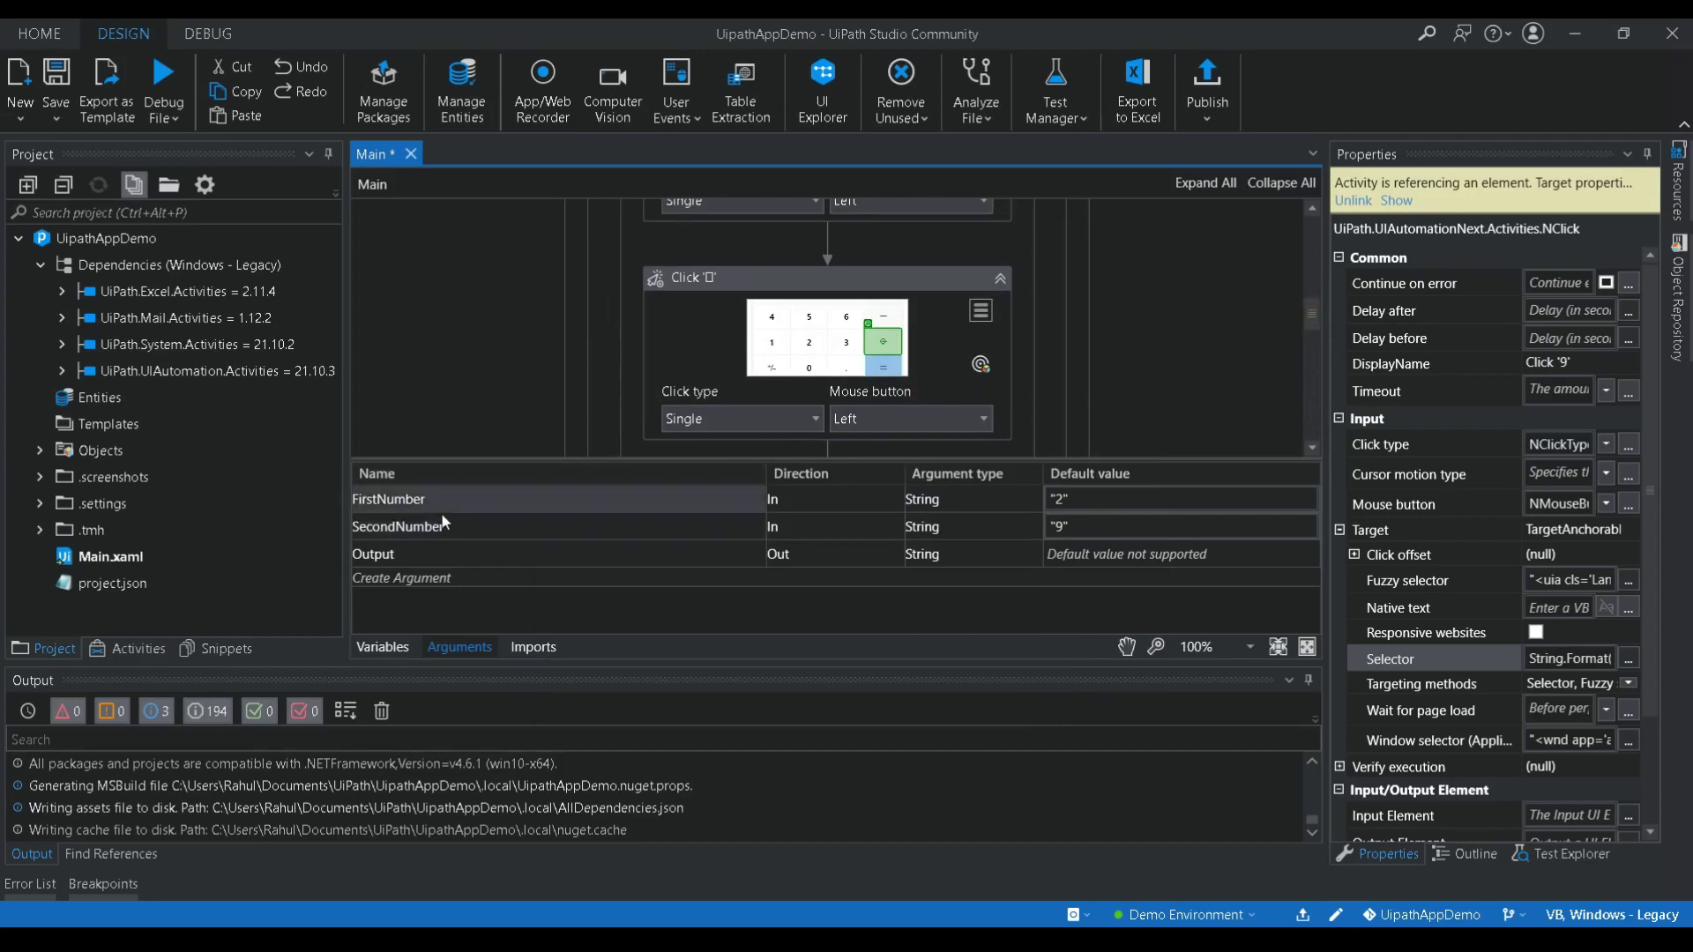
pyautogui.click(1313, 311)
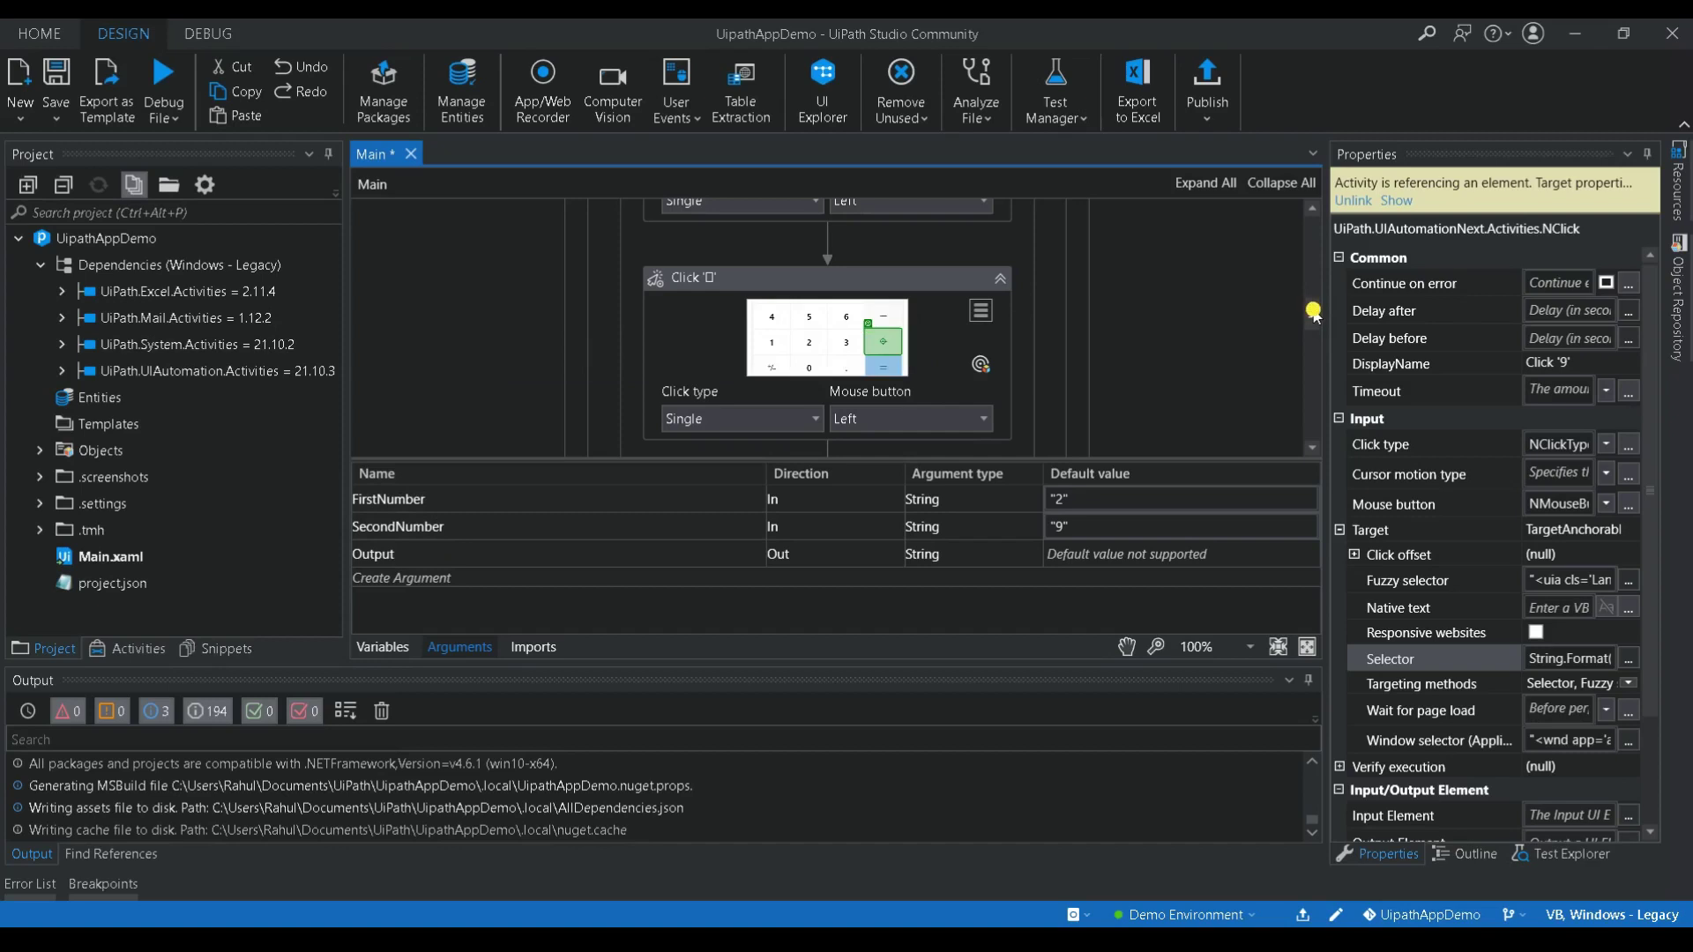
# Save the Main workflow and publish the UipathAppDemo package as version 1.0.1 to the Orchestrator Tenant Processes Feed.
pyautogui.moveTo(1313, 311); pyautogui.dragTo(1316, 412)
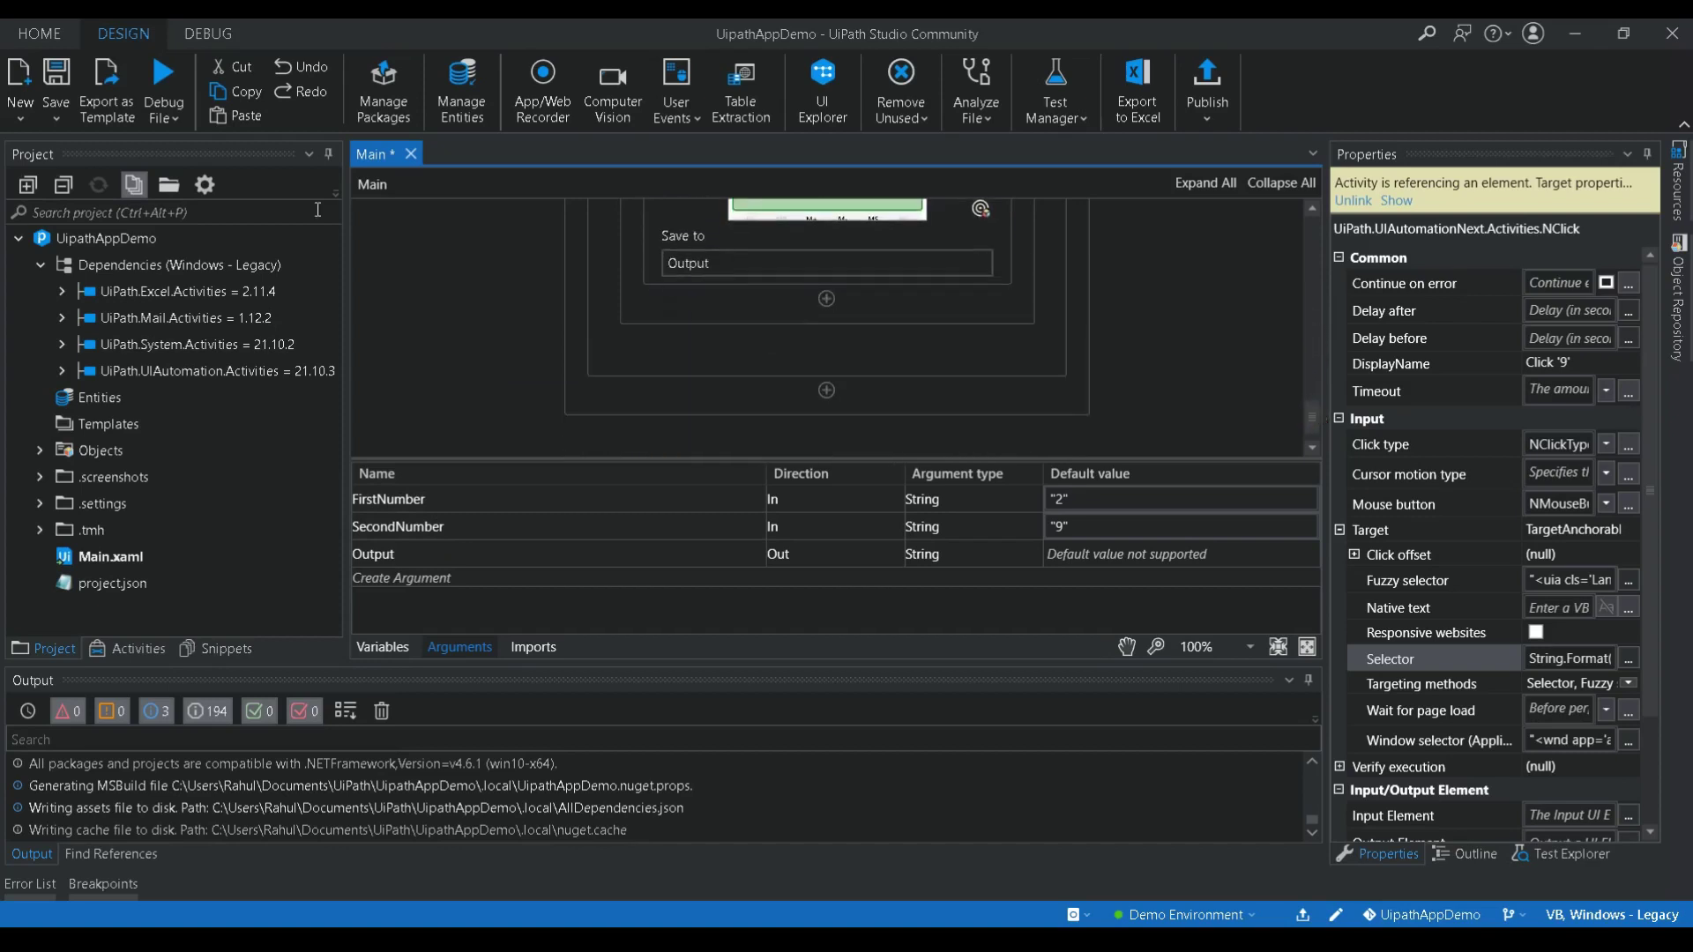
pyautogui.click(52, 84)
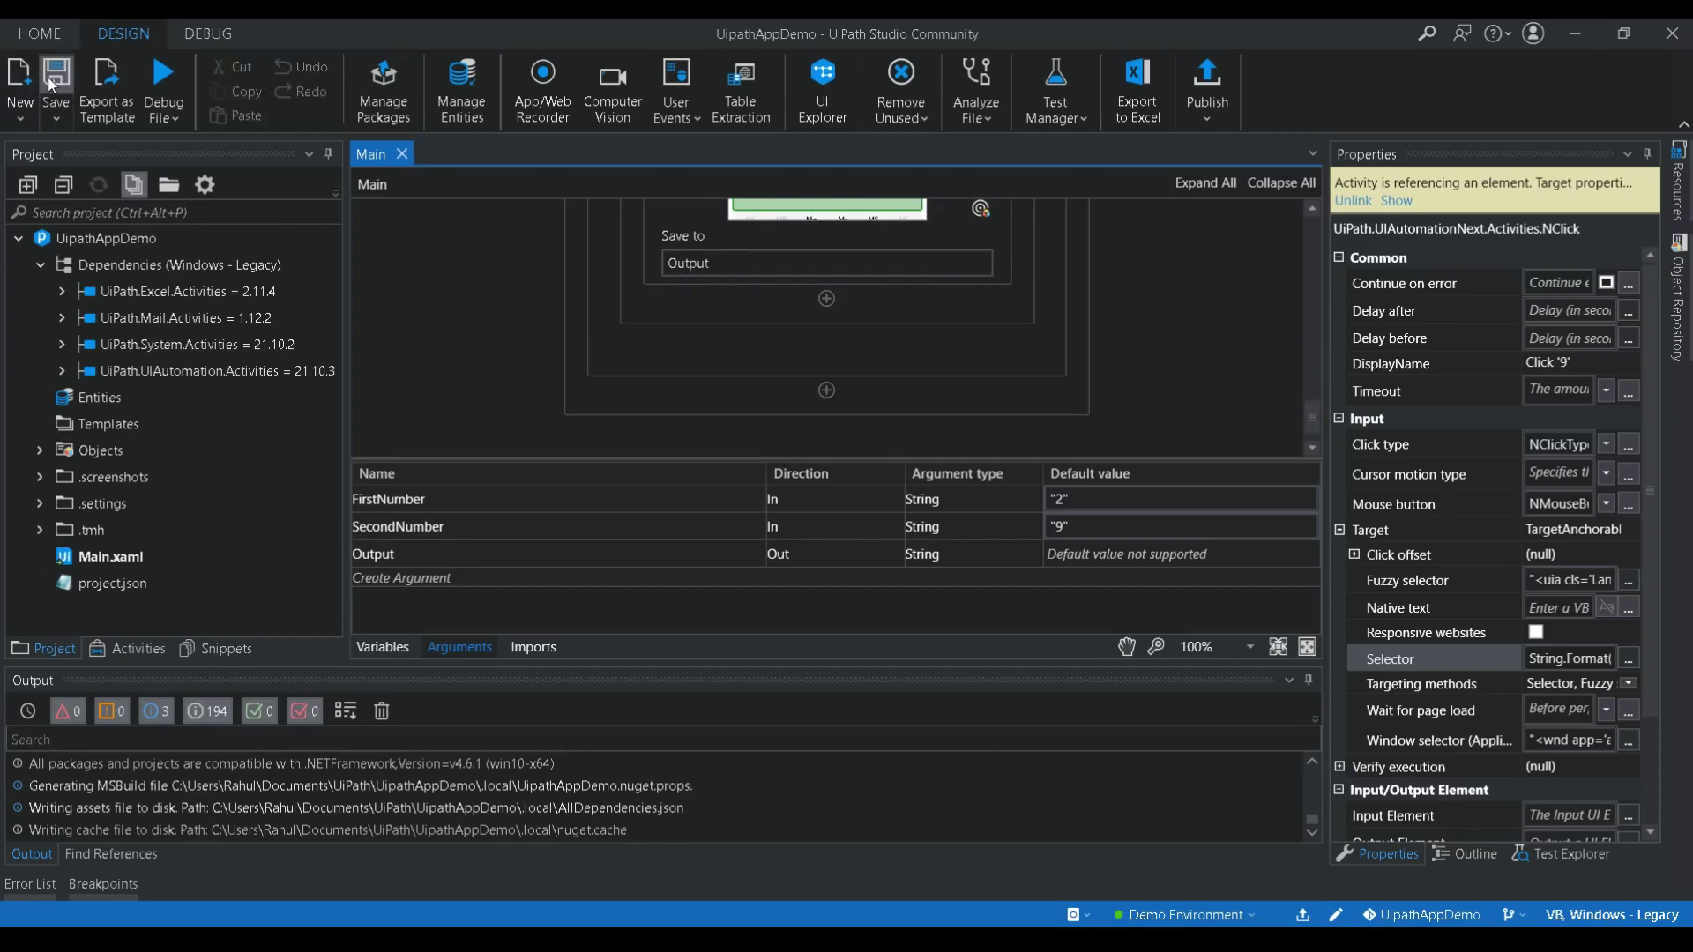
pyautogui.click(1207, 93)
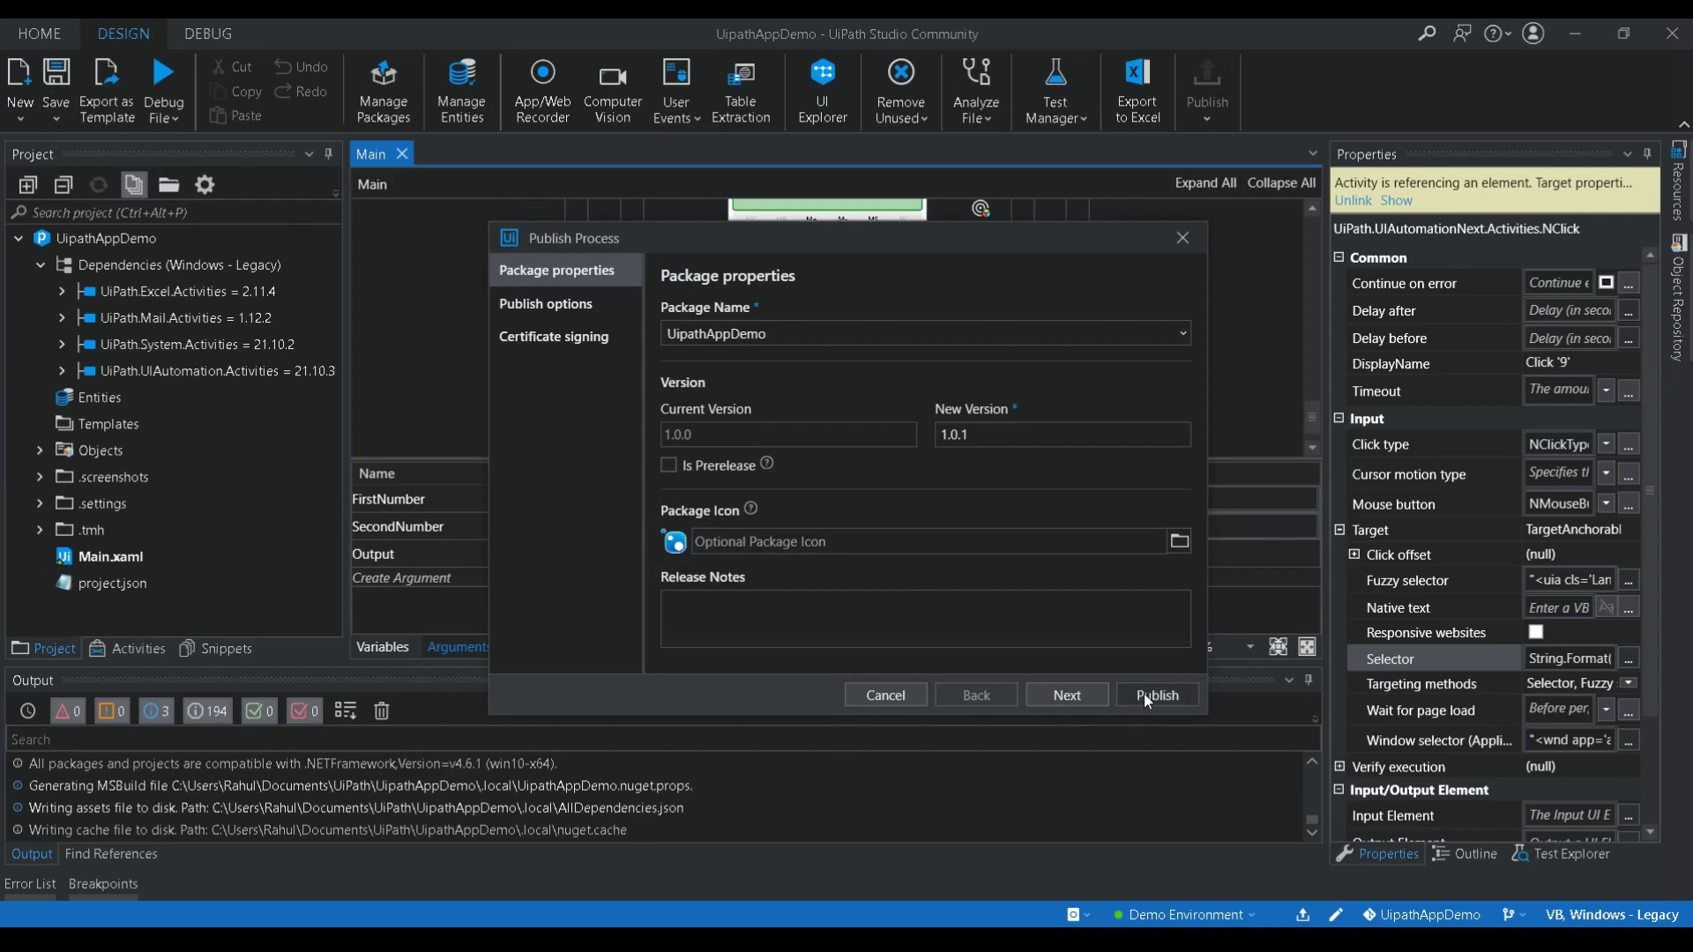
pyautogui.click(1097, 688)
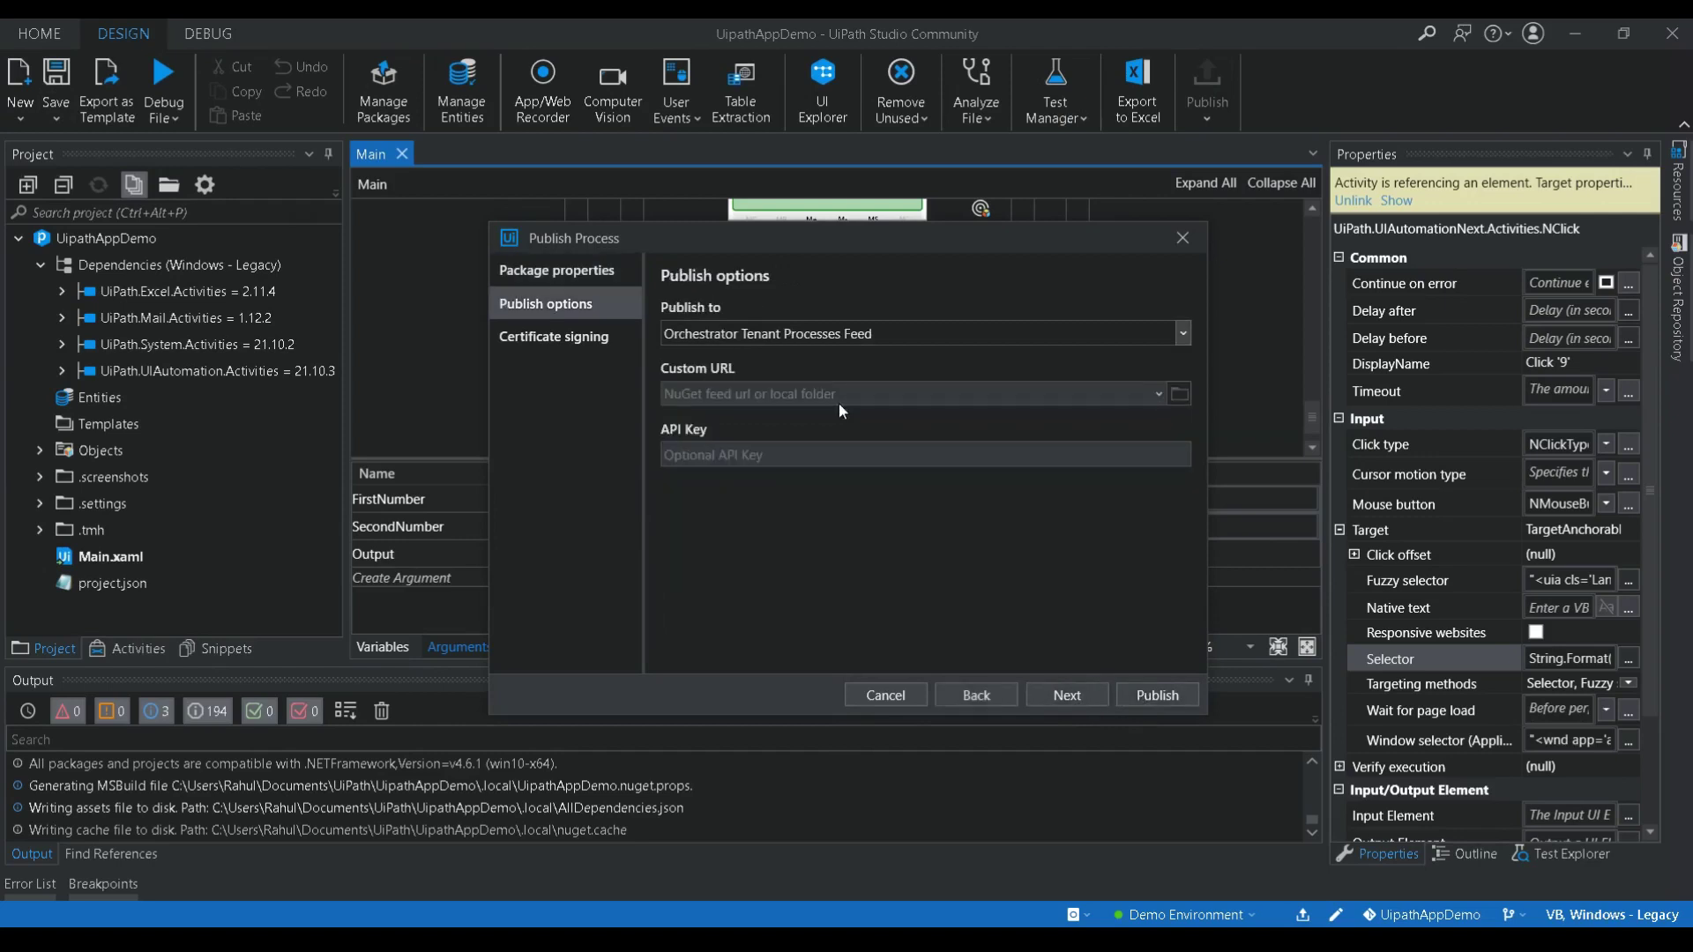
pyautogui.click(1168, 696)
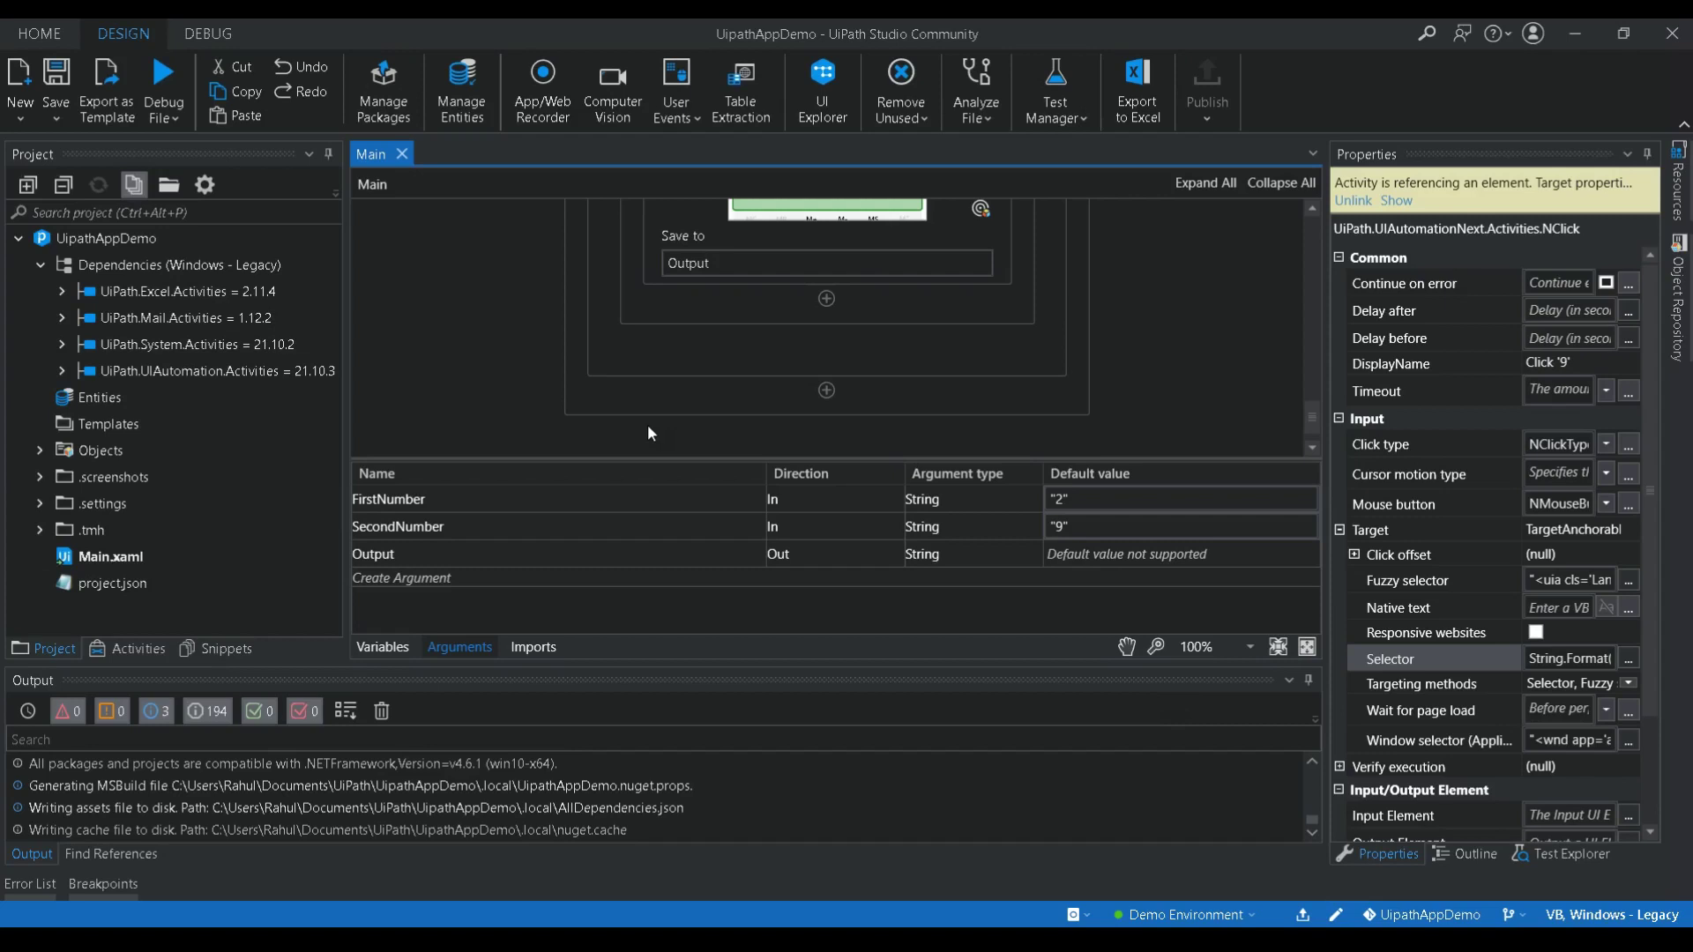
pyautogui.hotkey('ctrl', 'p')
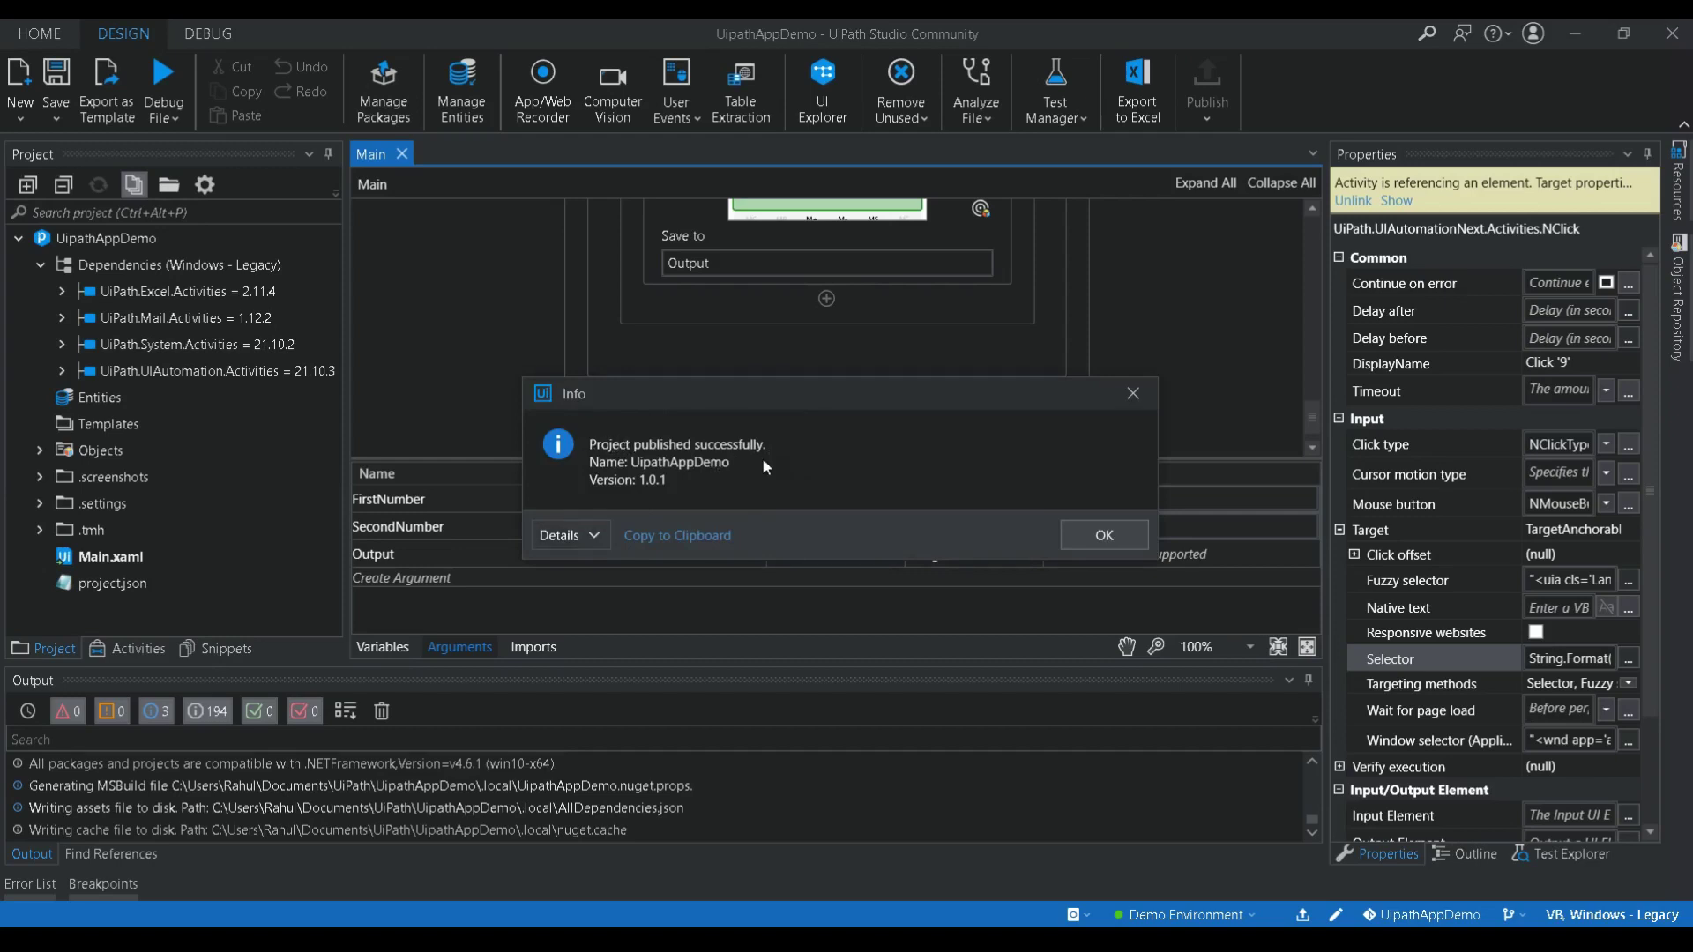
pyautogui.click(1107, 535)
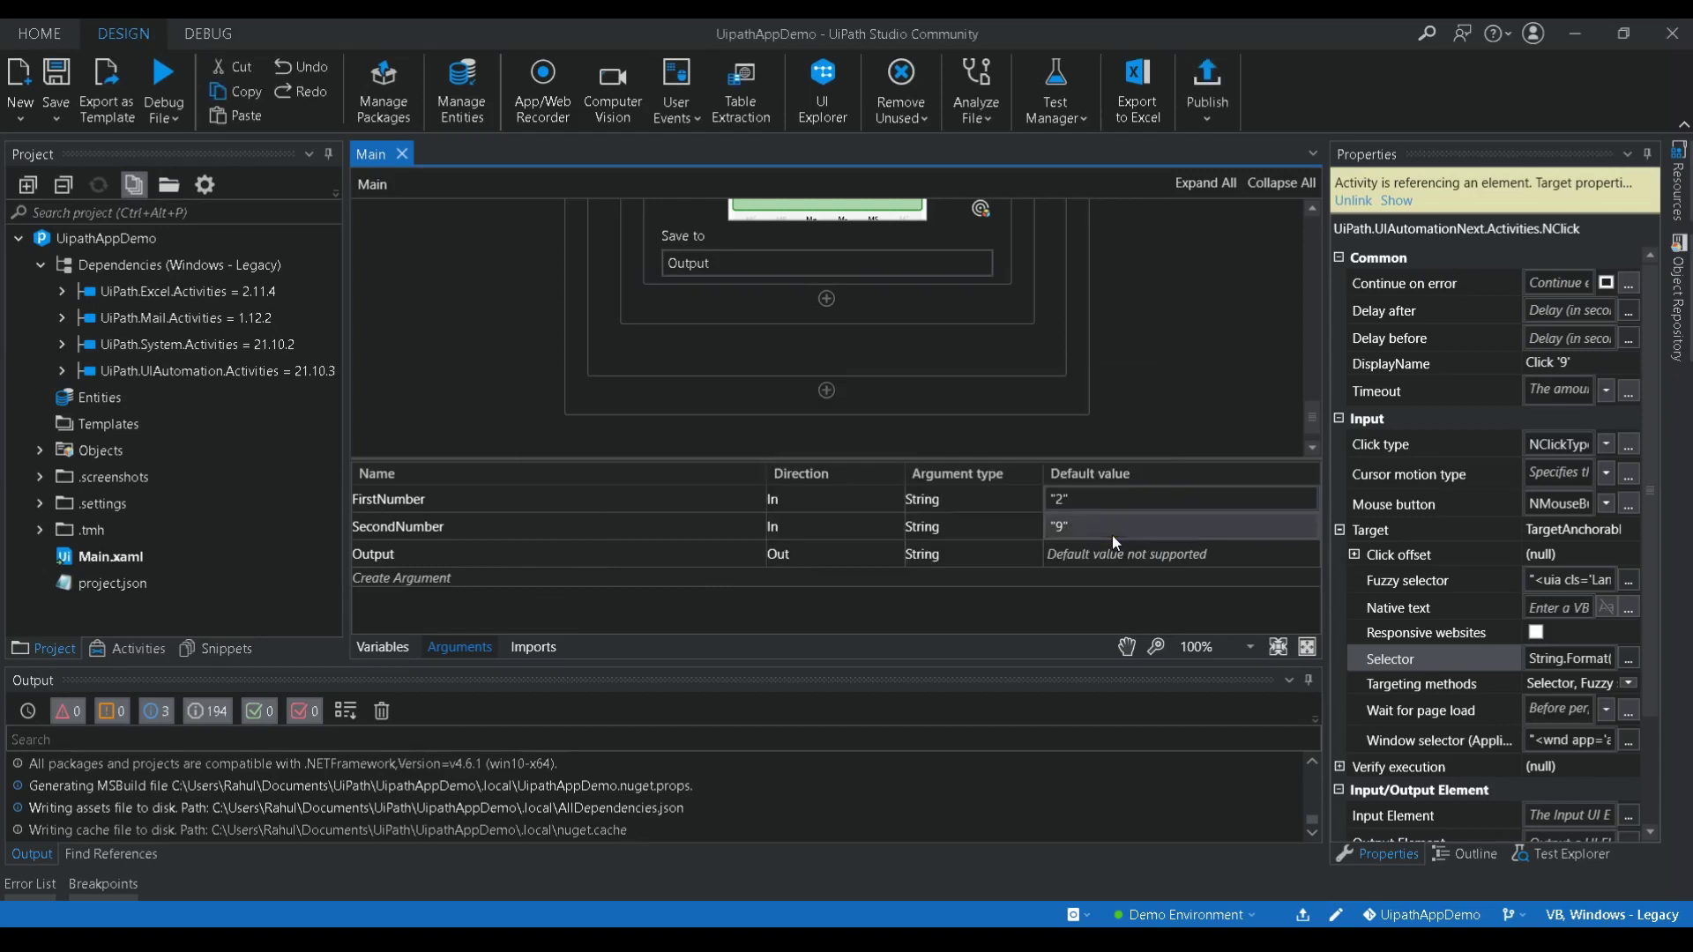
# Run the Main workflow file to test adding 2 and 9 in Calculator with the default argument values.
pyautogui.click(457, 266)
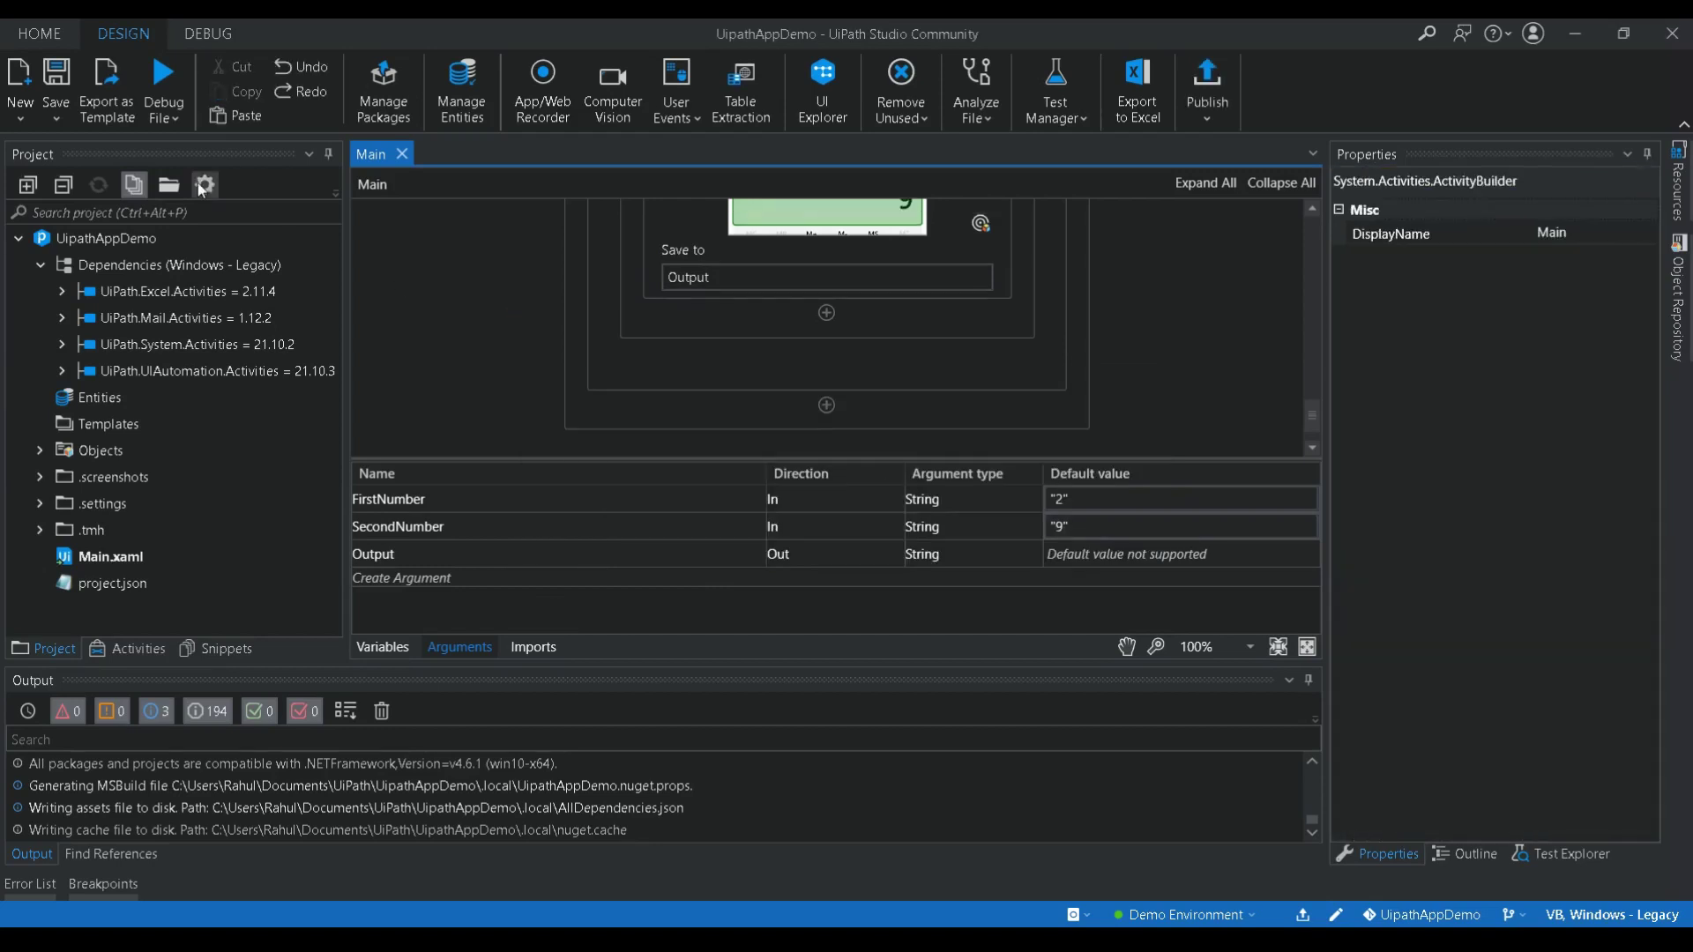
pyautogui.click(168, 122)
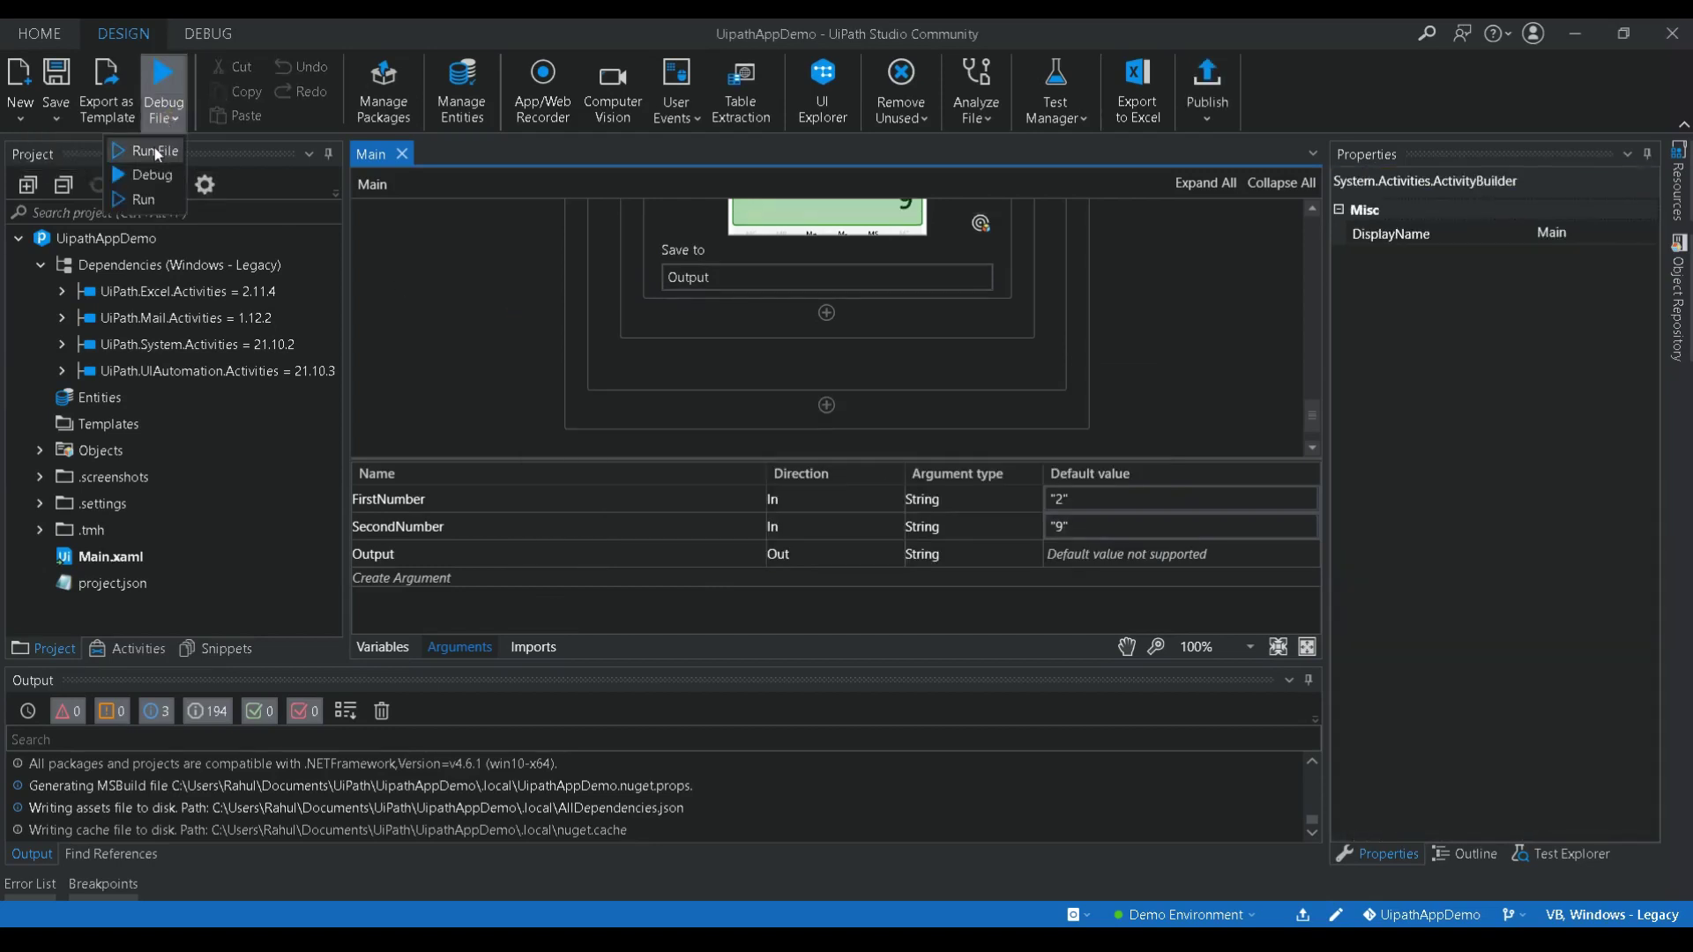
pyautogui.click(155, 150)
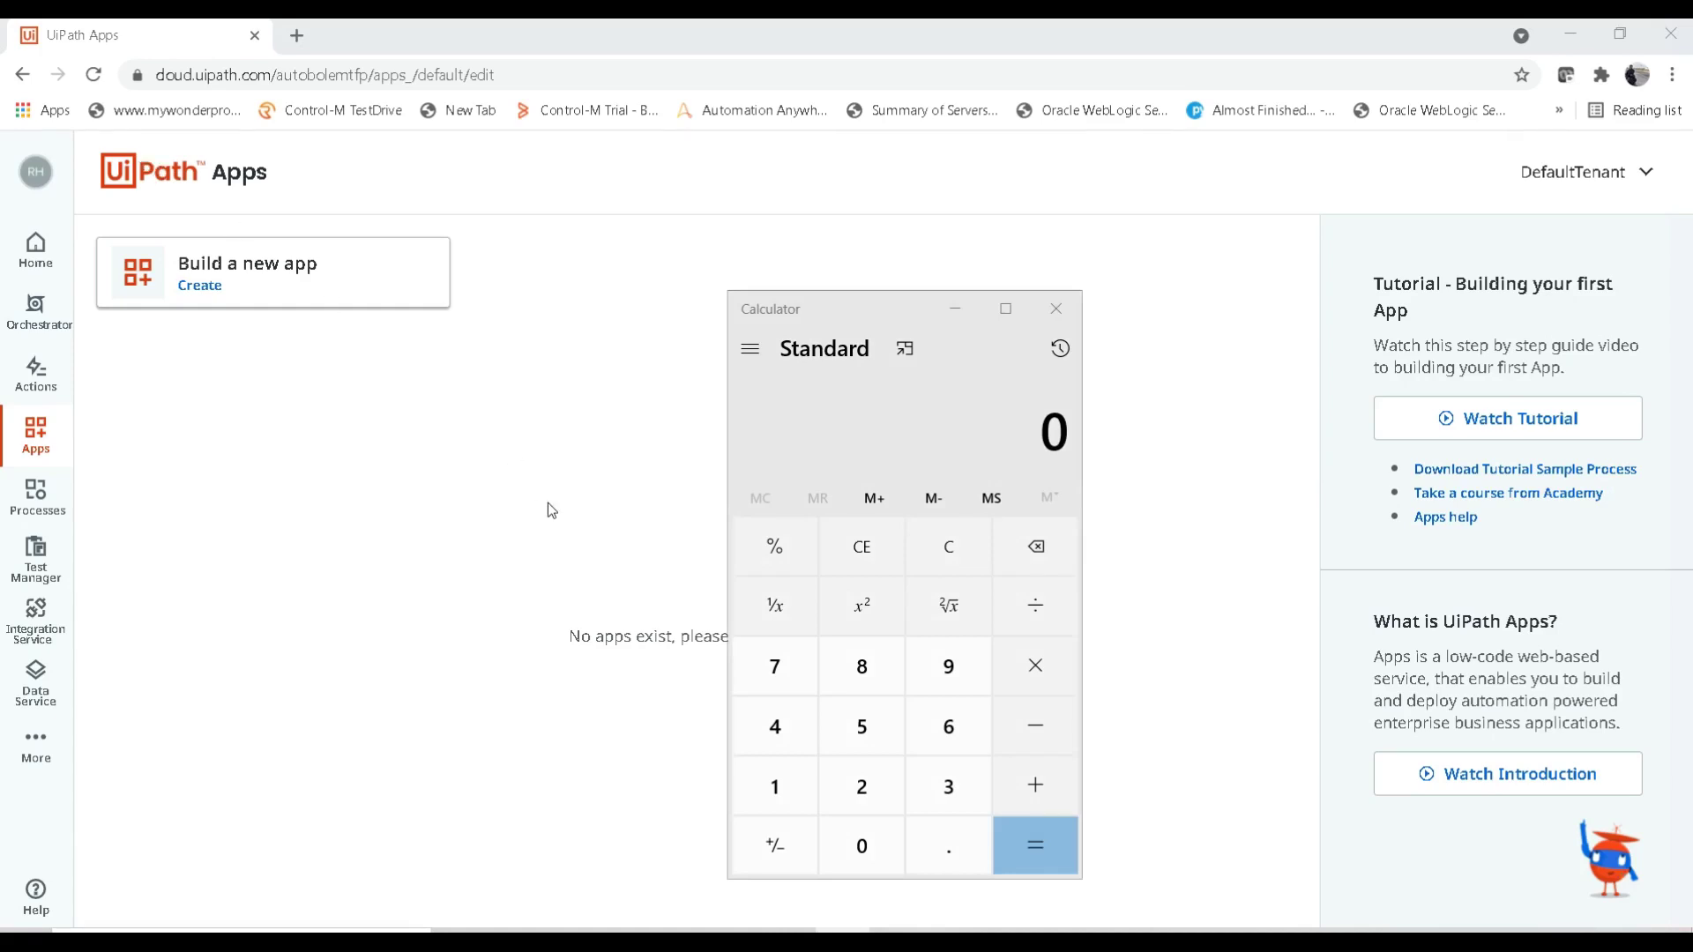
pyautogui.moveTo(842, 941)
pyautogui.click(863, 787)
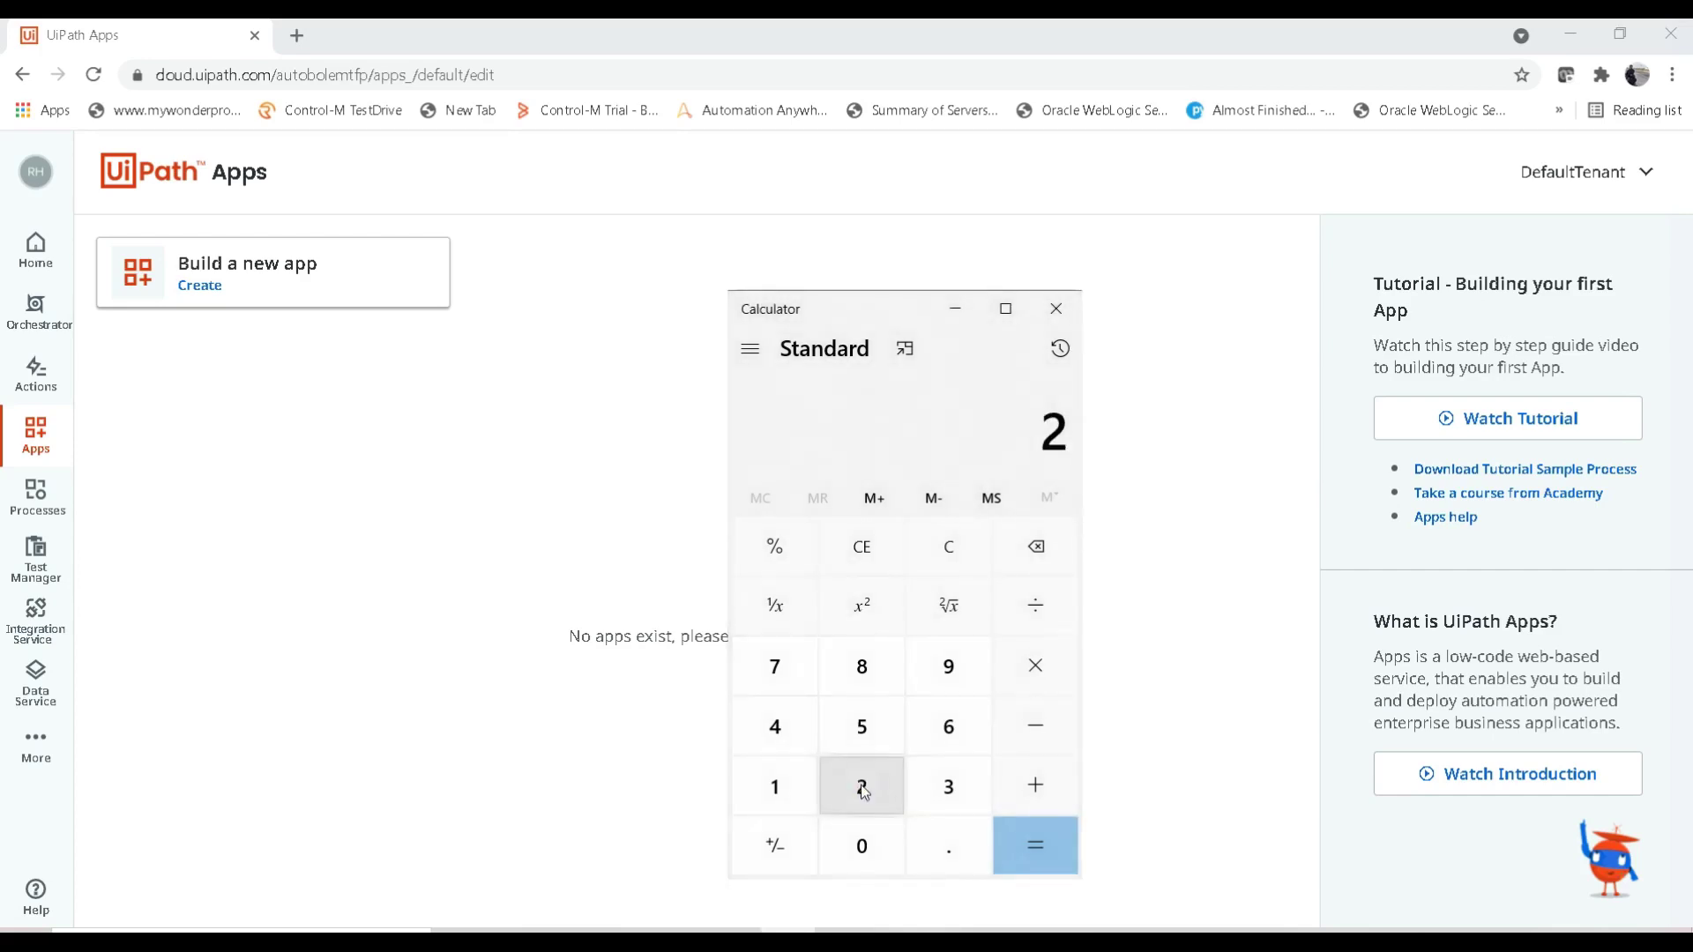
pyautogui.click(1036, 787)
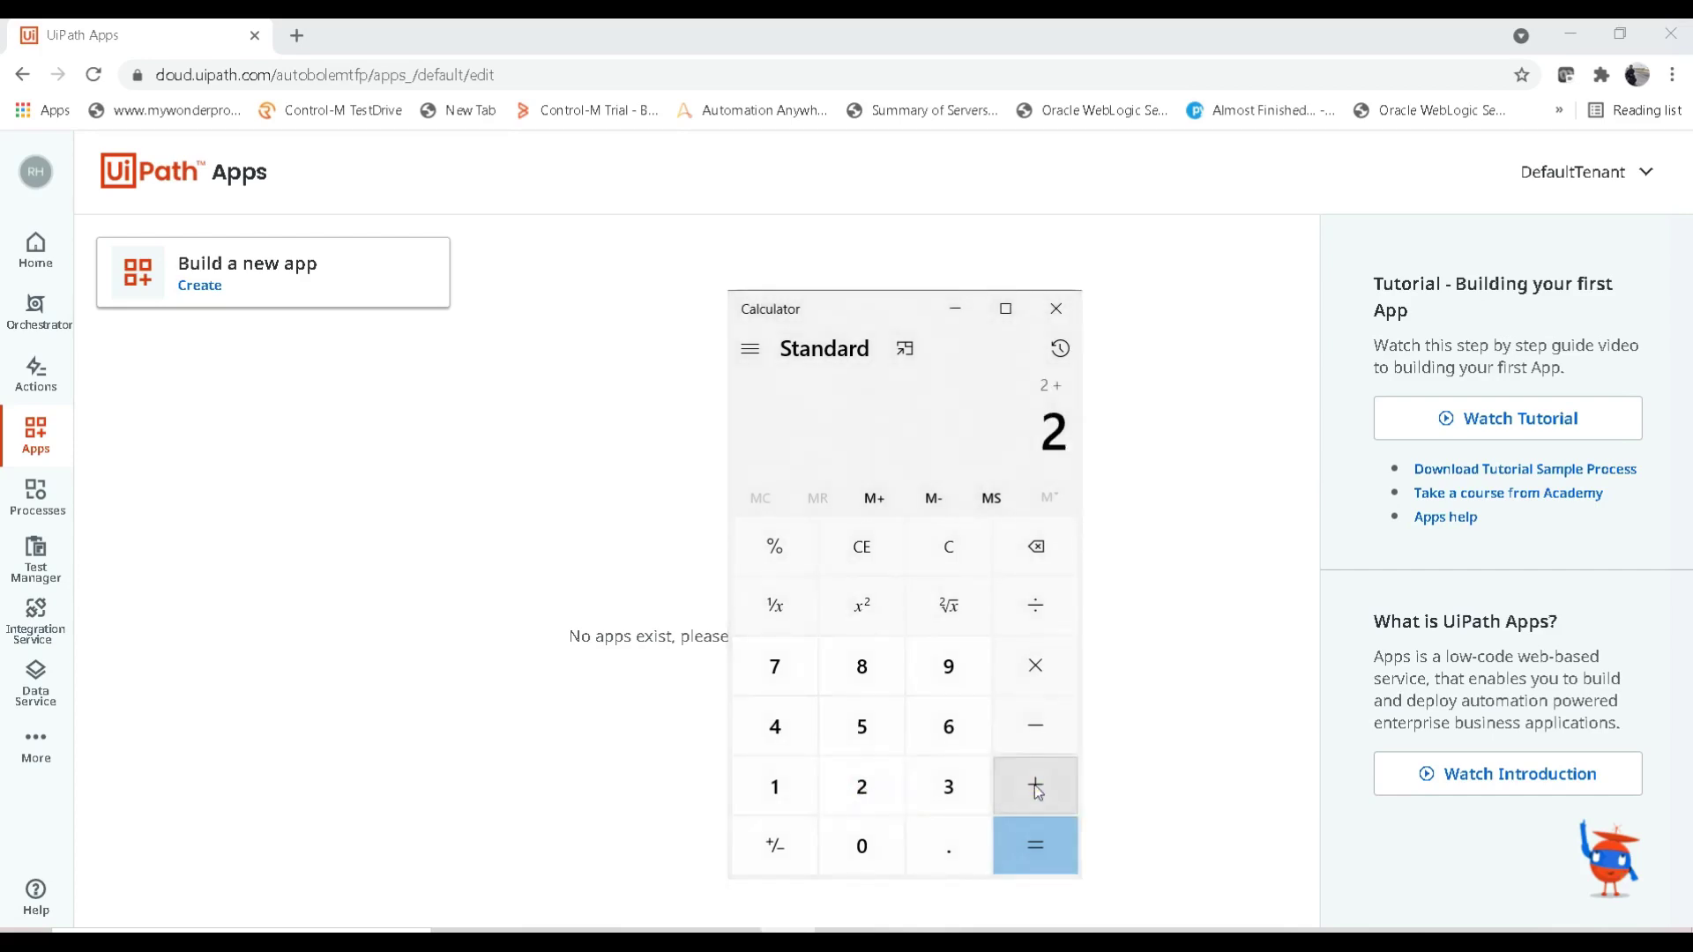
pyautogui.click(949, 667)
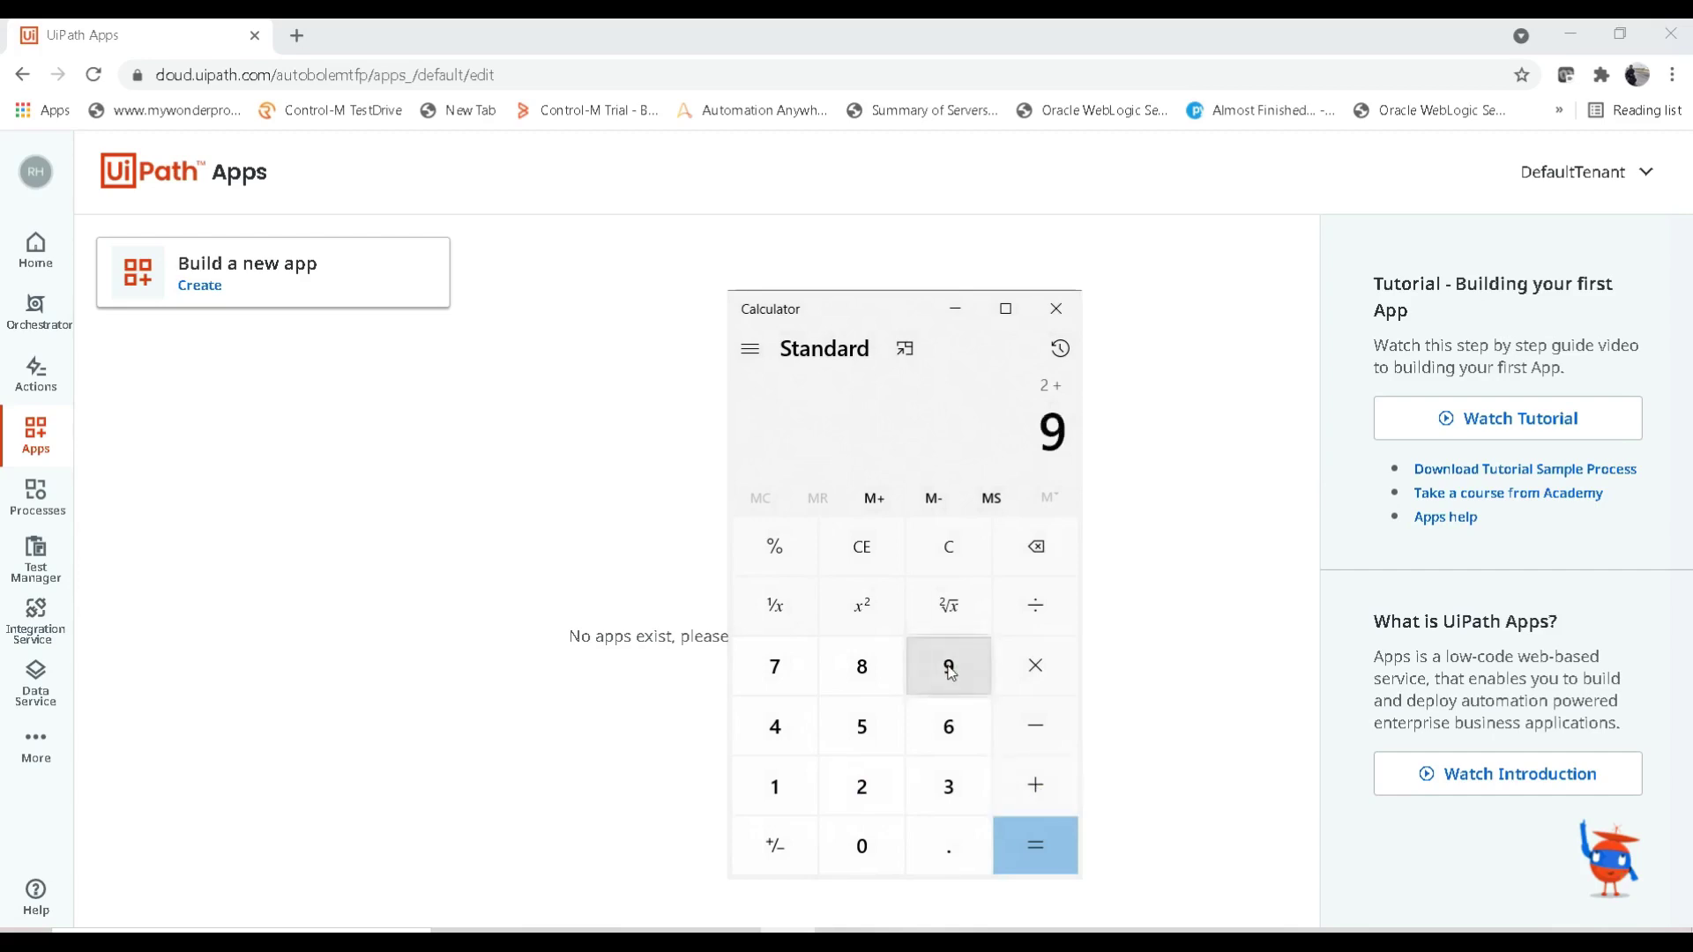
pyautogui.click(1037, 850)
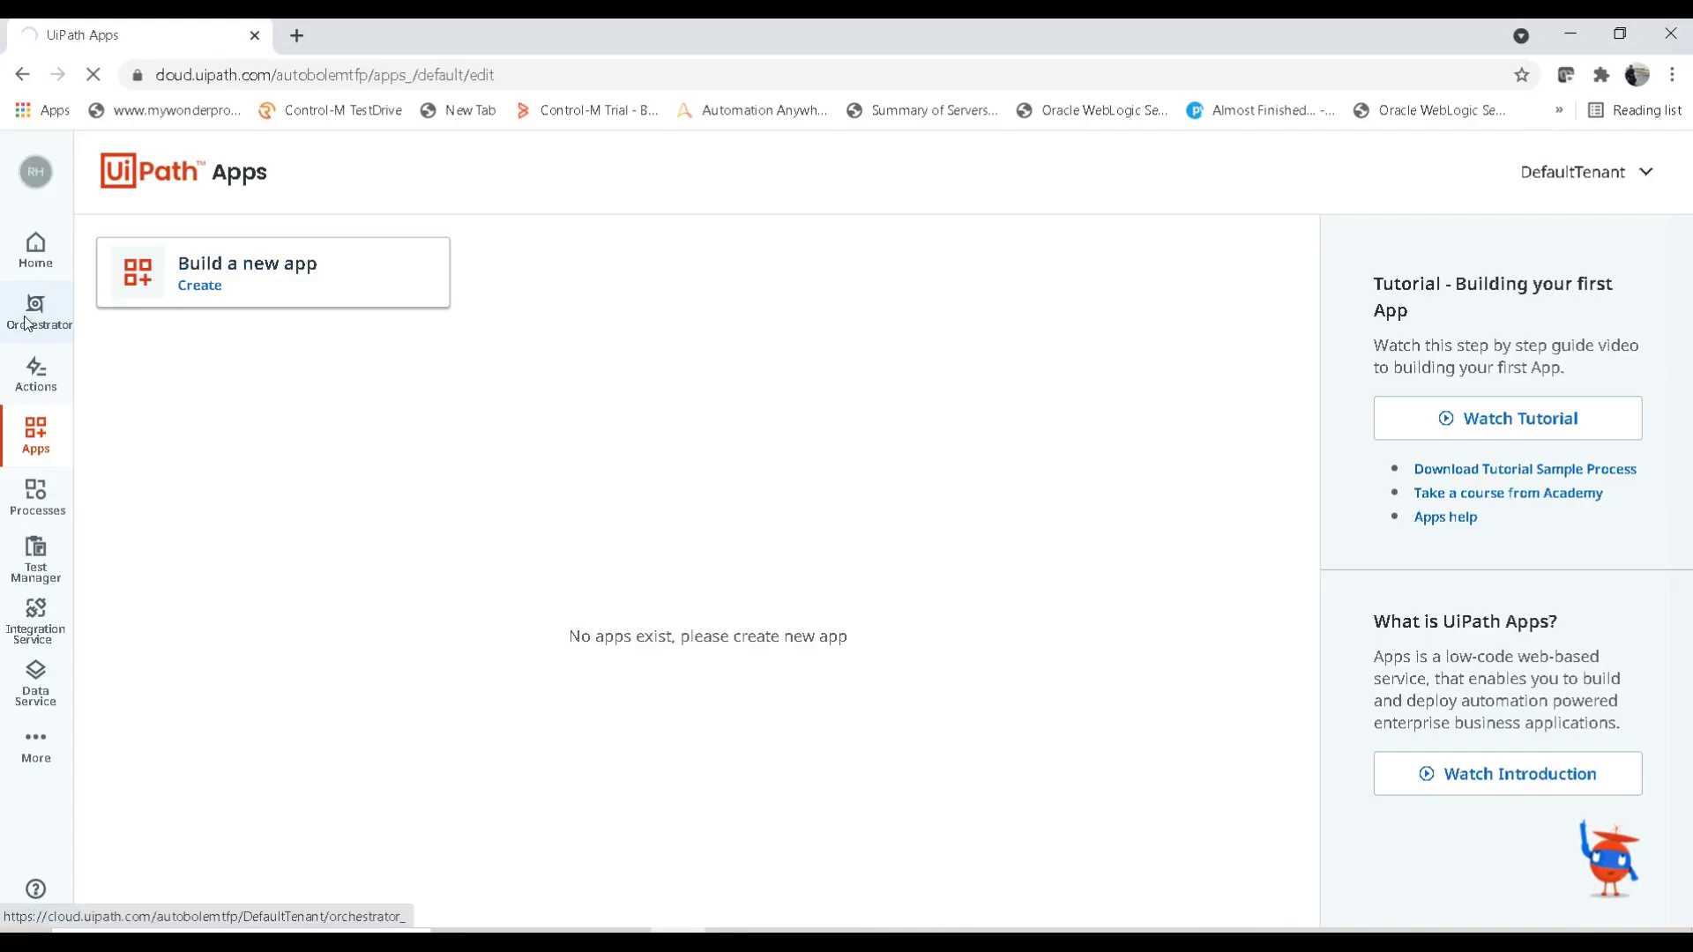
# Switch to UiPath Orchestrator in the browser and check the tenant's packages for the published UipathAppDemo package.
pyautogui.click(28, 324)
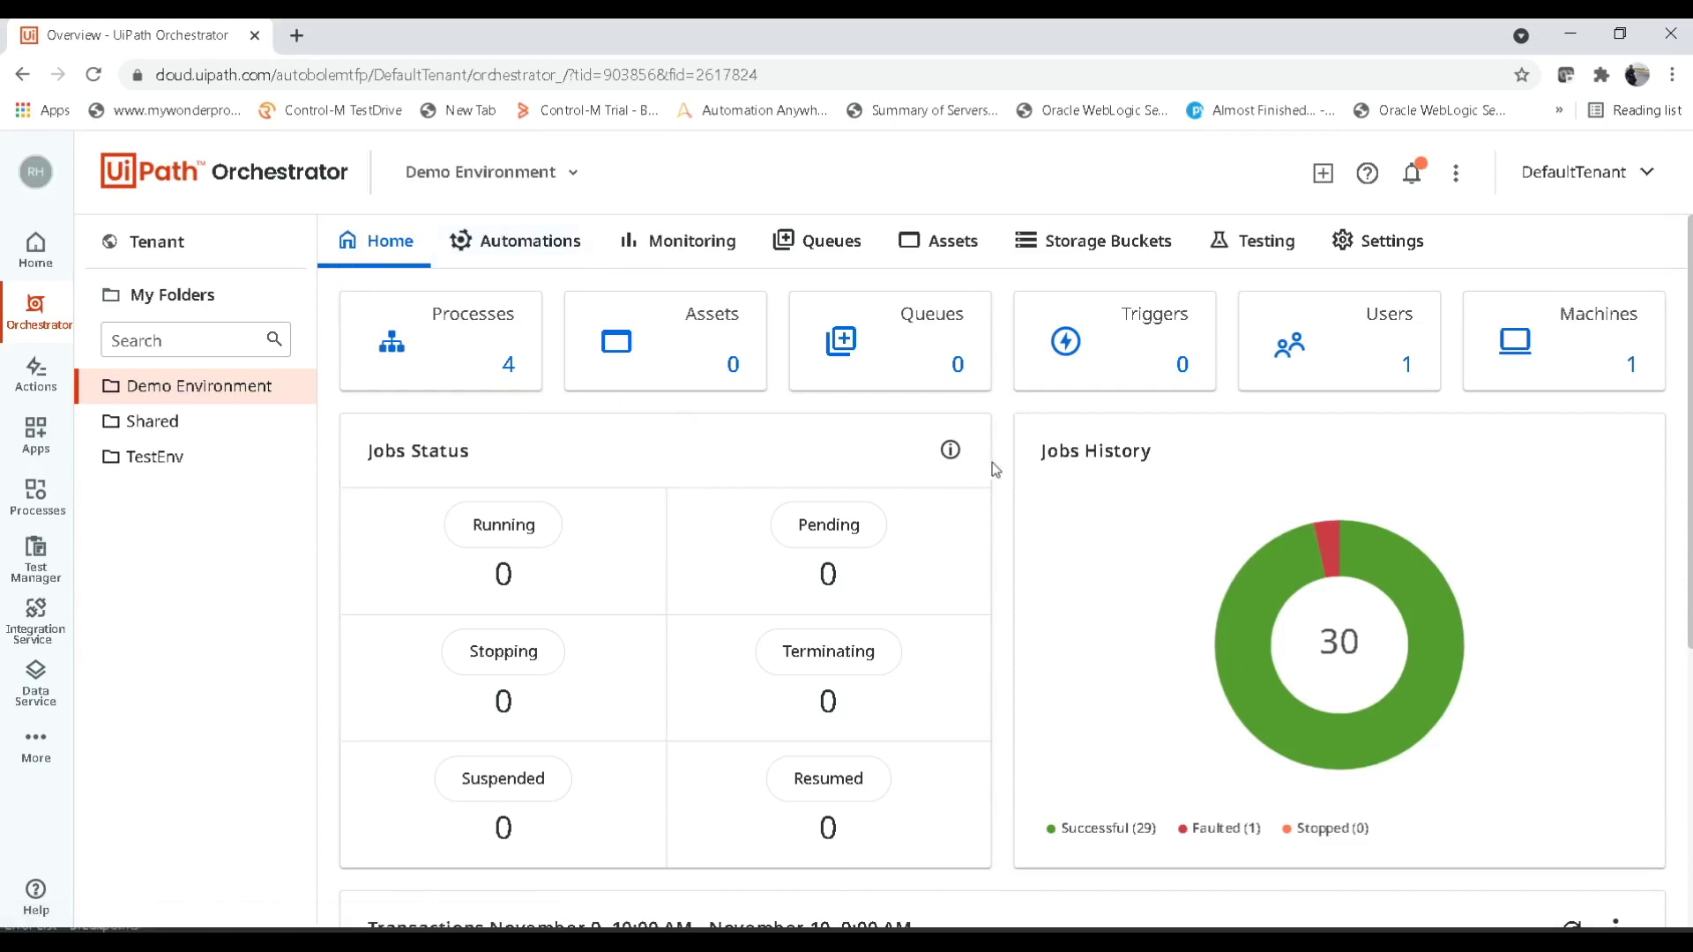
pyautogui.click(164, 251)
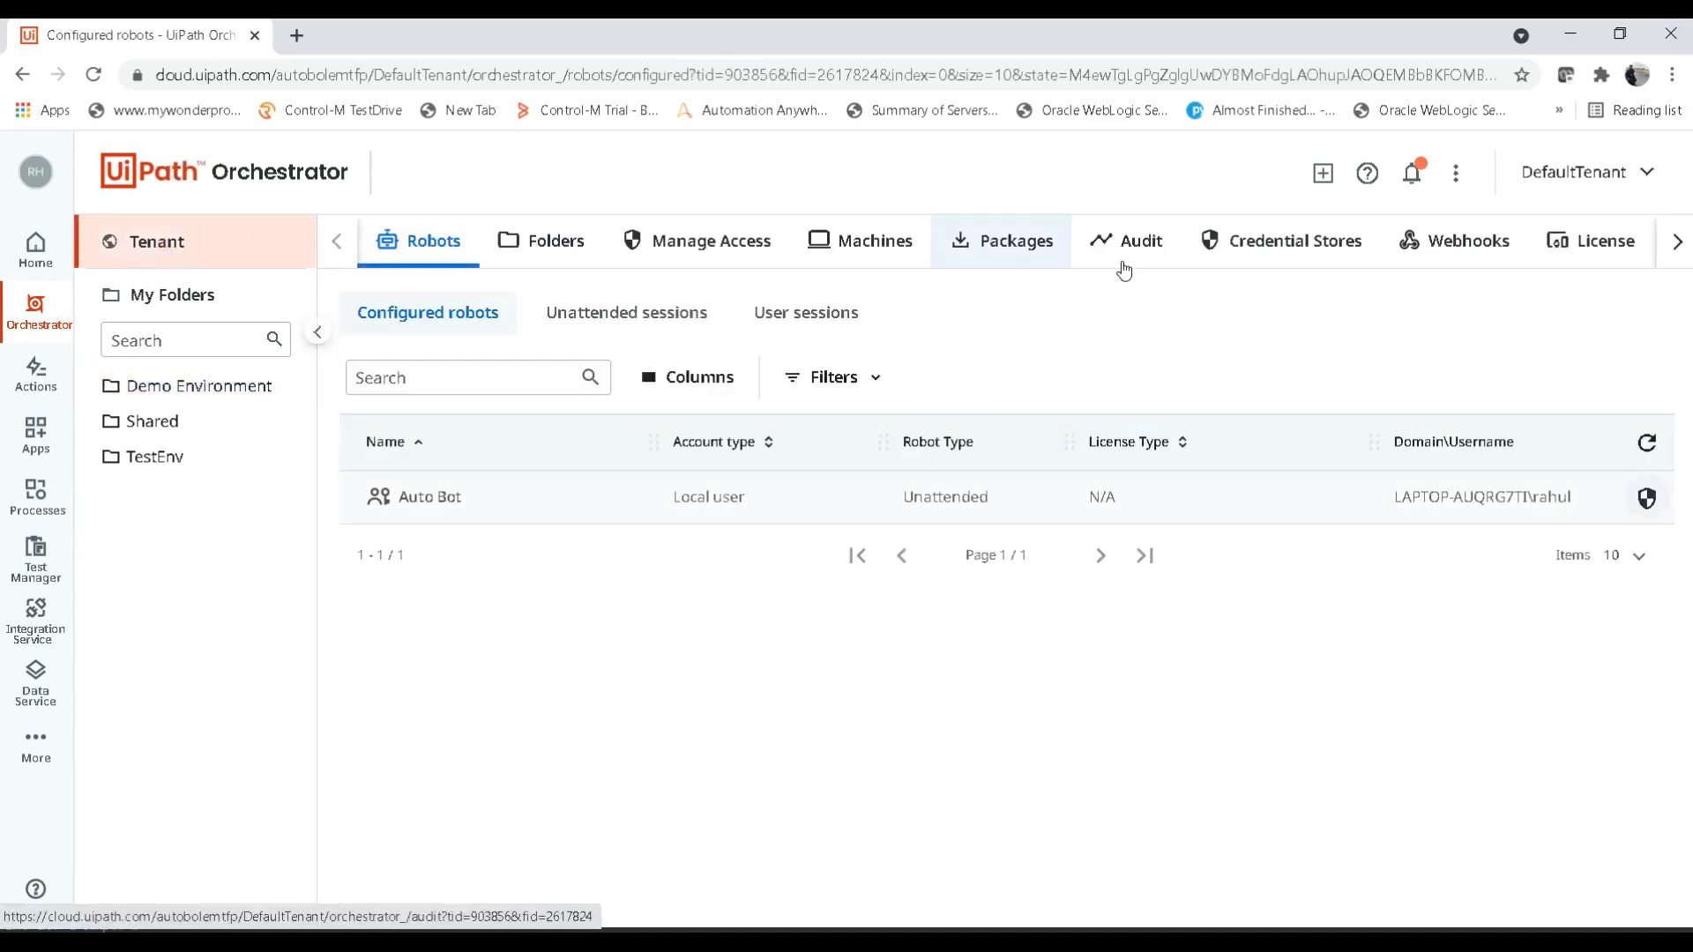
pyautogui.click(979, 256)
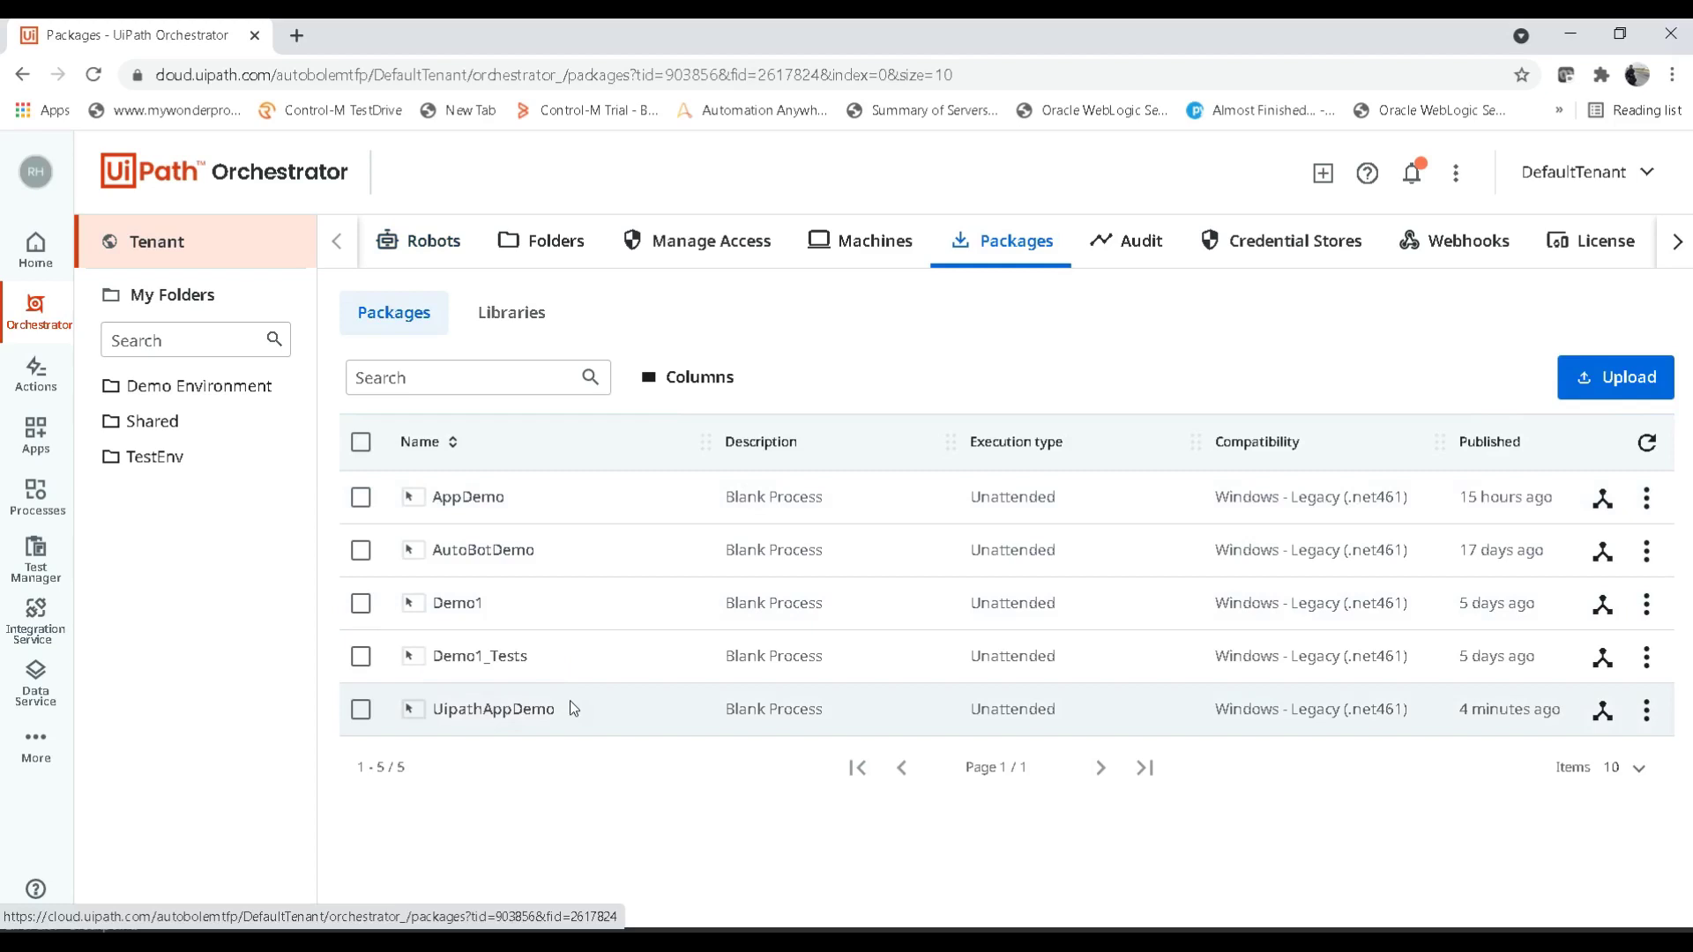
pyautogui.moveTo(1510, 709)
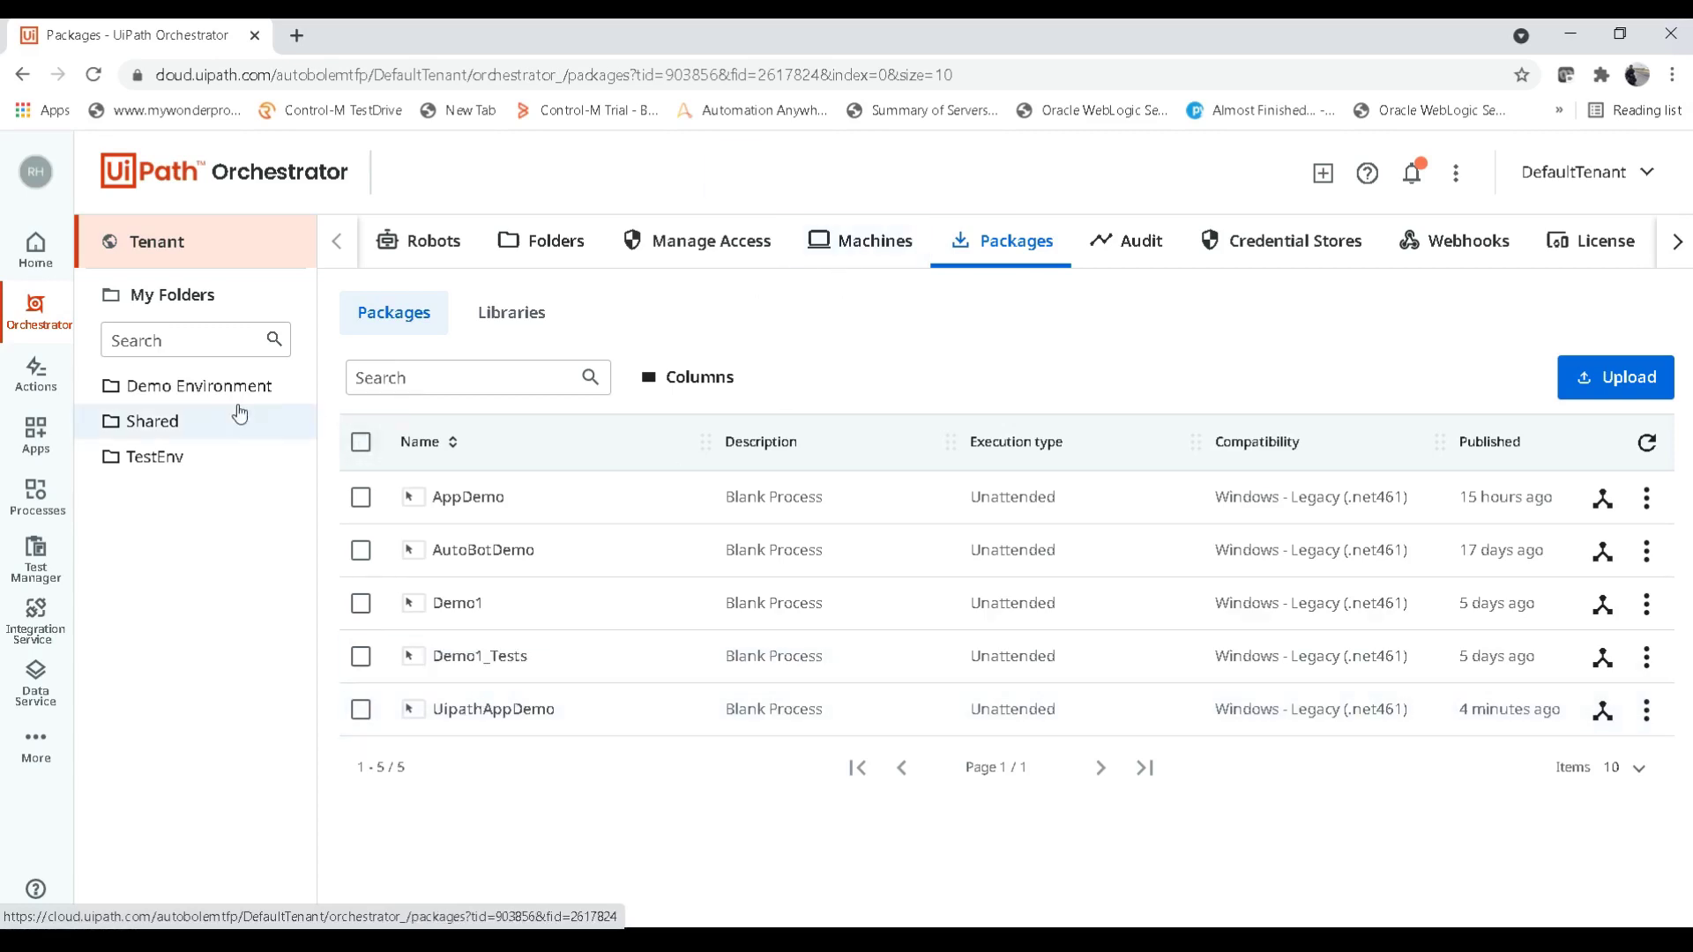
# In the Demo Environment folder, start adding a process with UipathAppDemo as its source package.
pyautogui.click(207, 393)
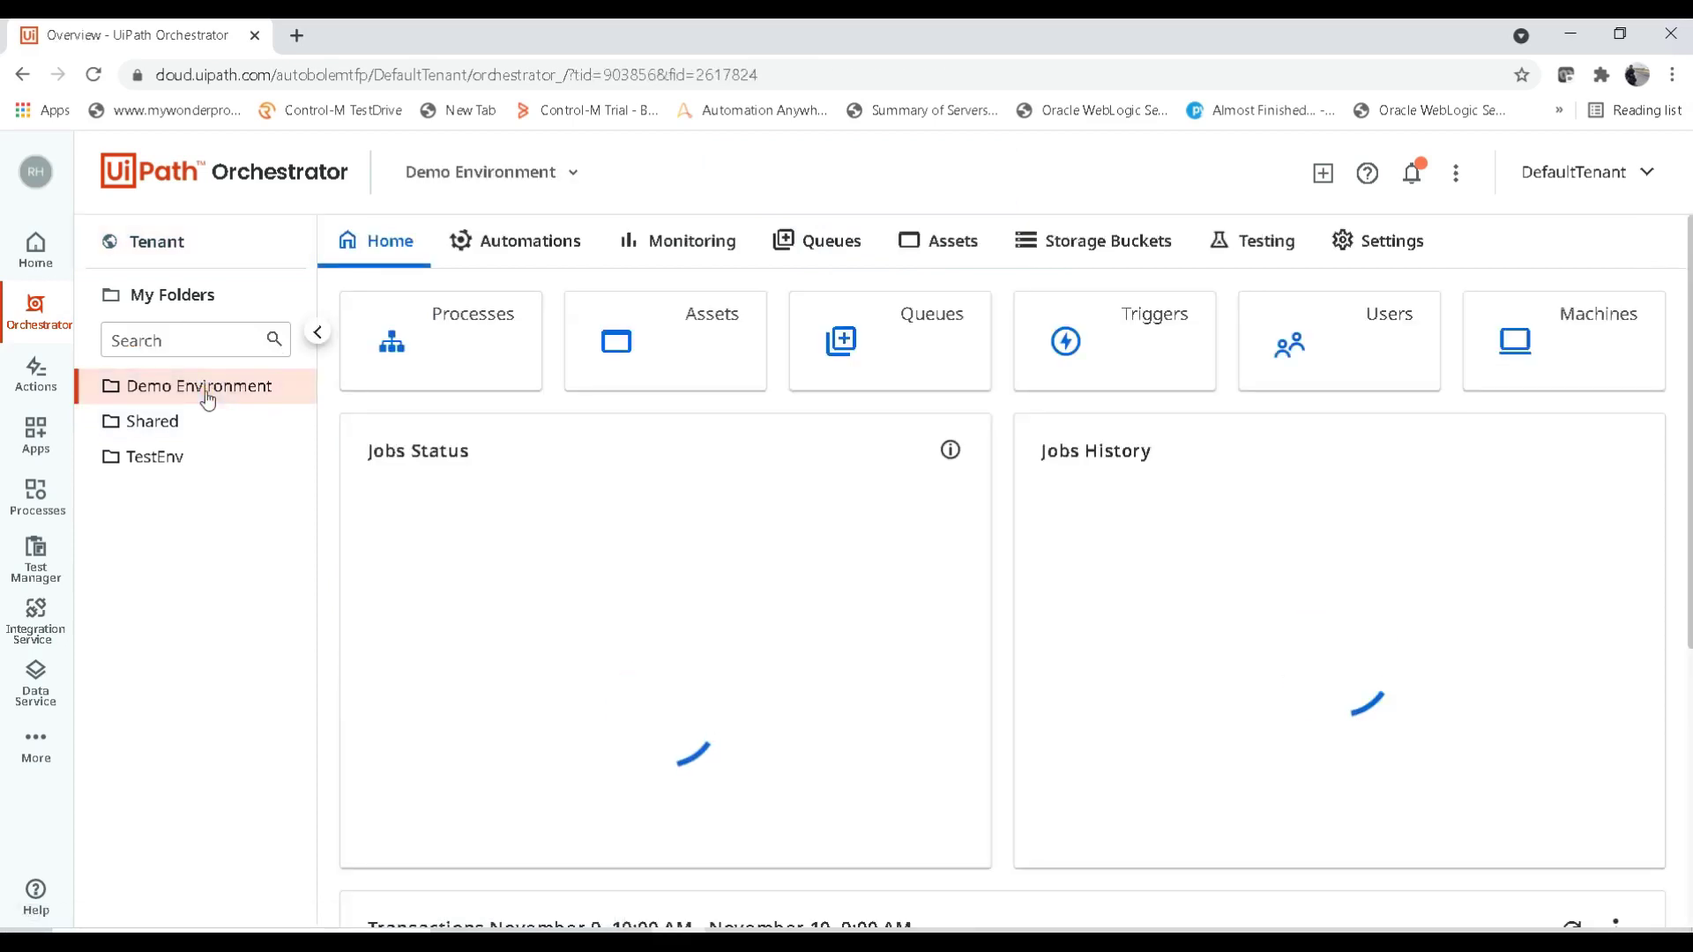
pyautogui.click(518, 254)
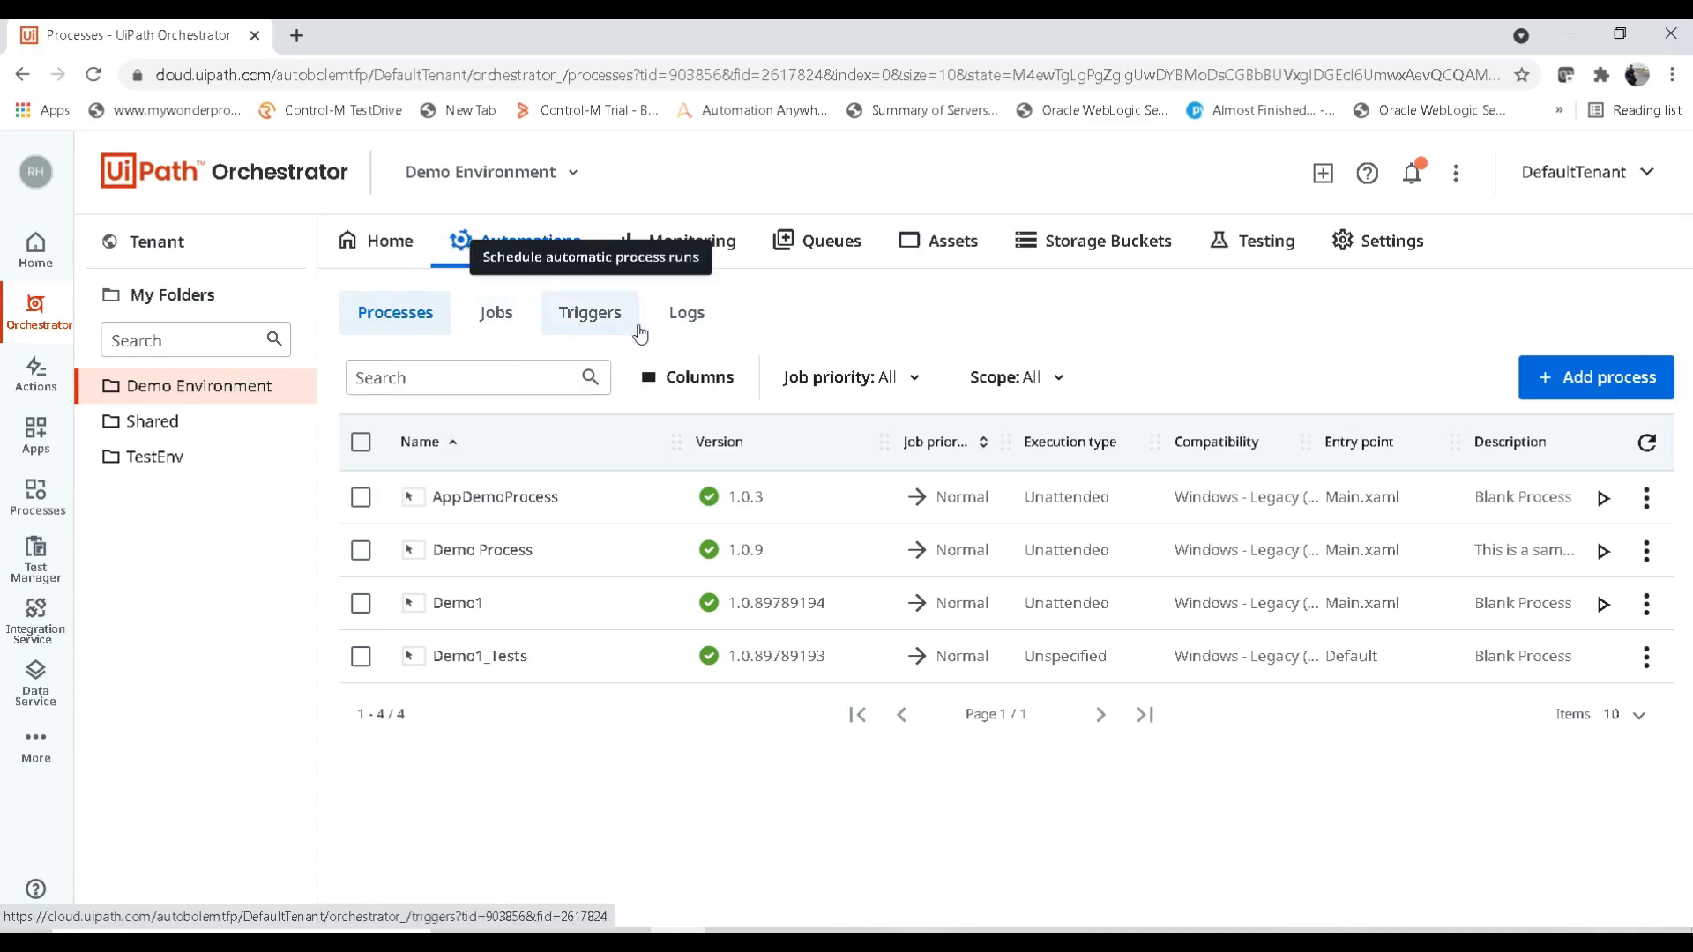
pyautogui.click(361, 497)
pyautogui.click(1596, 385)
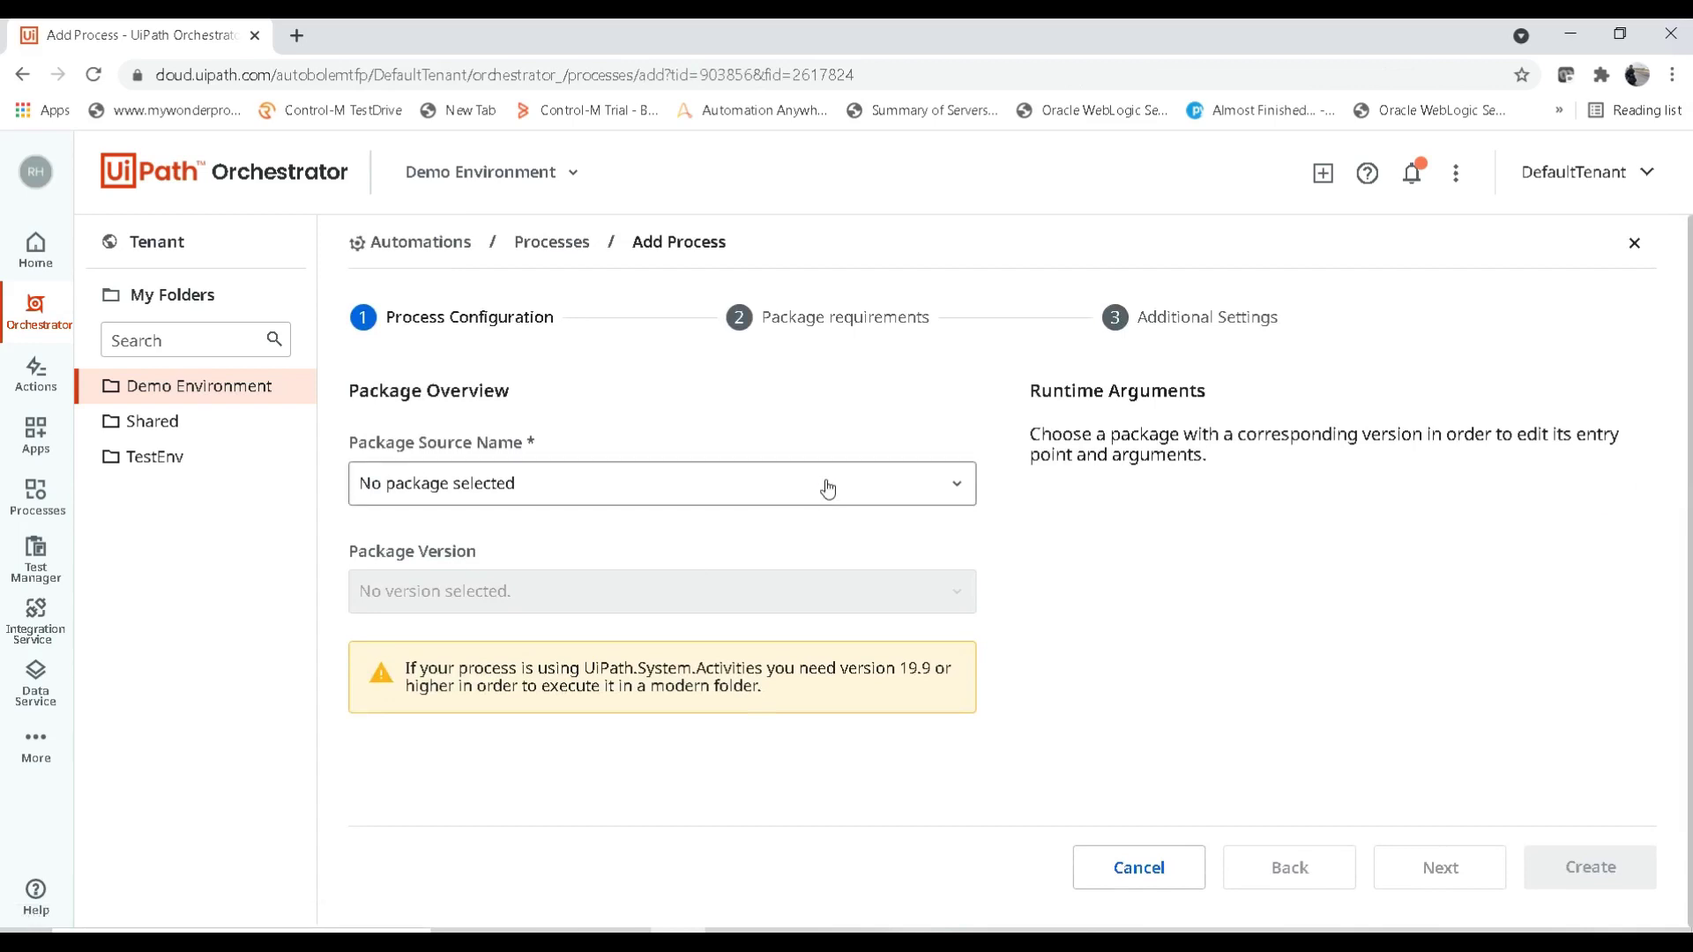
pyautogui.click(827, 487)
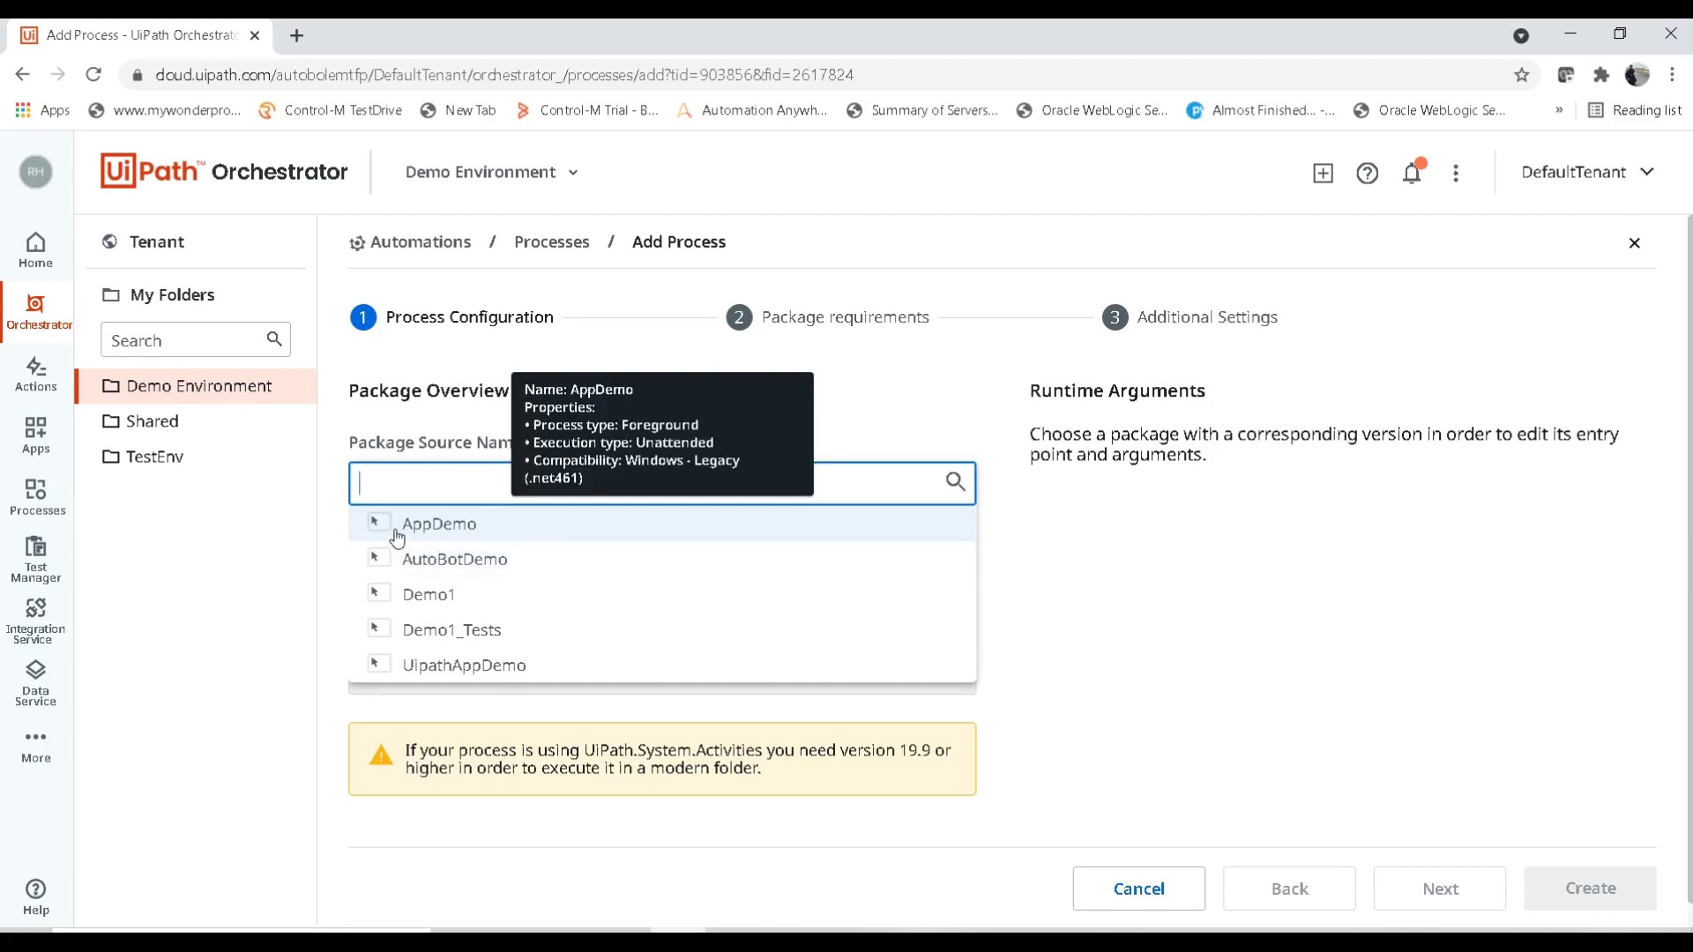
pyautogui.click(470, 665)
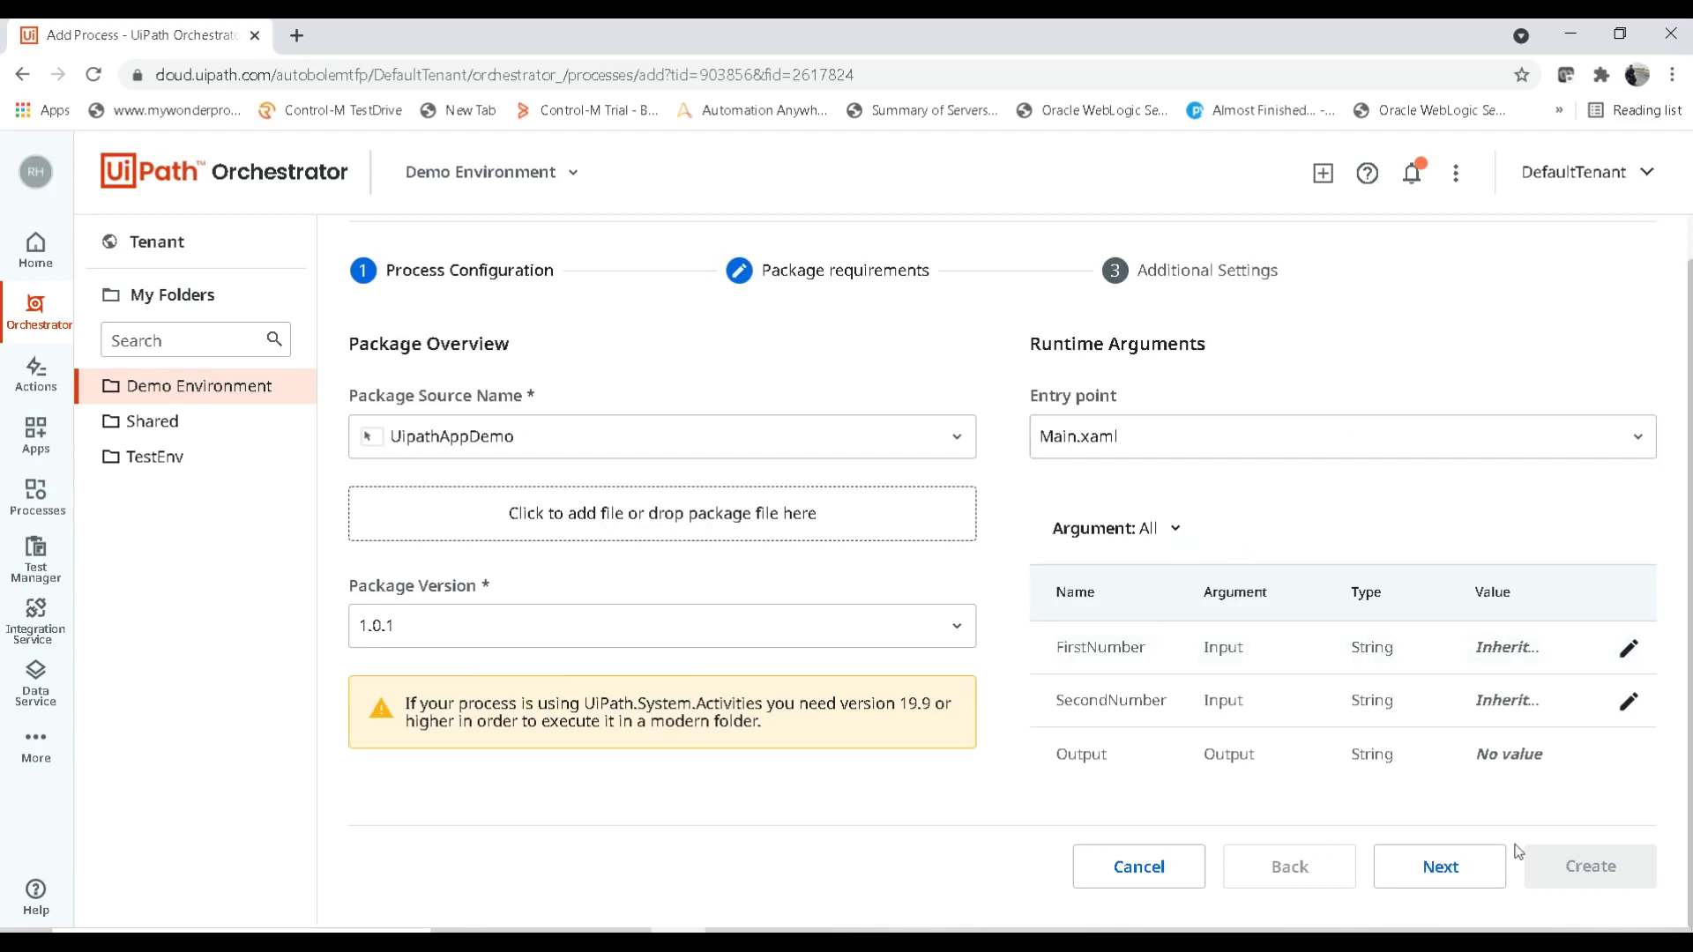
# Continue past the package requirements, set the process display name to UipathAppDemo, and create the process.
pyautogui.click(1460, 868)
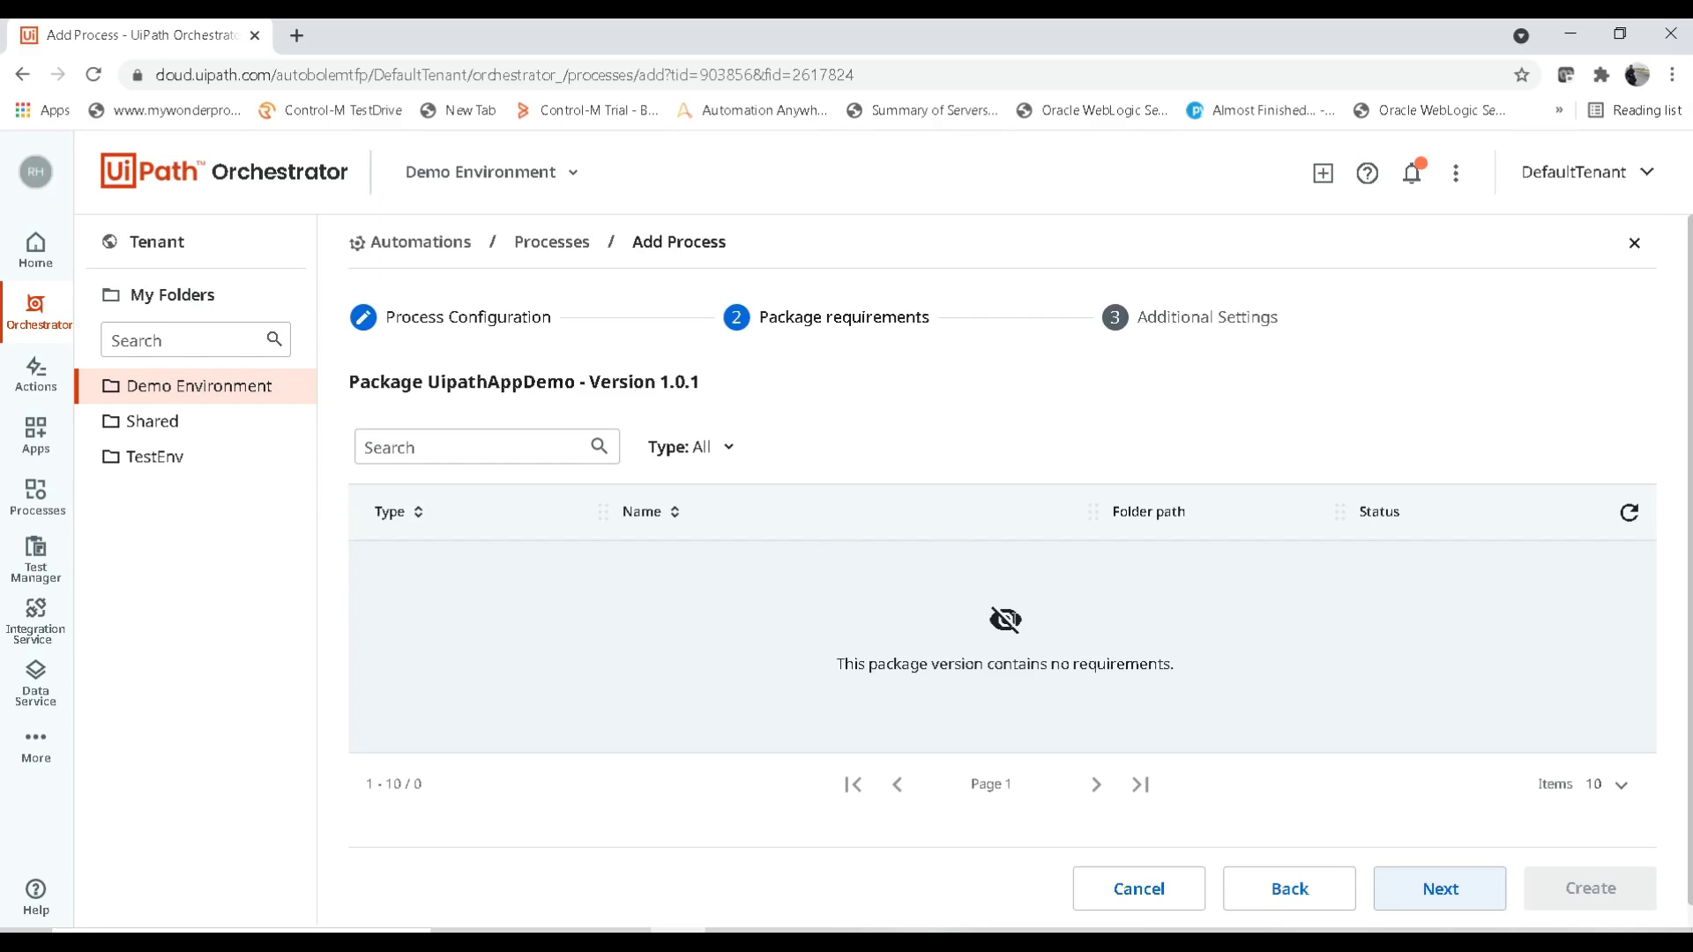
pyautogui.click(1016, 624)
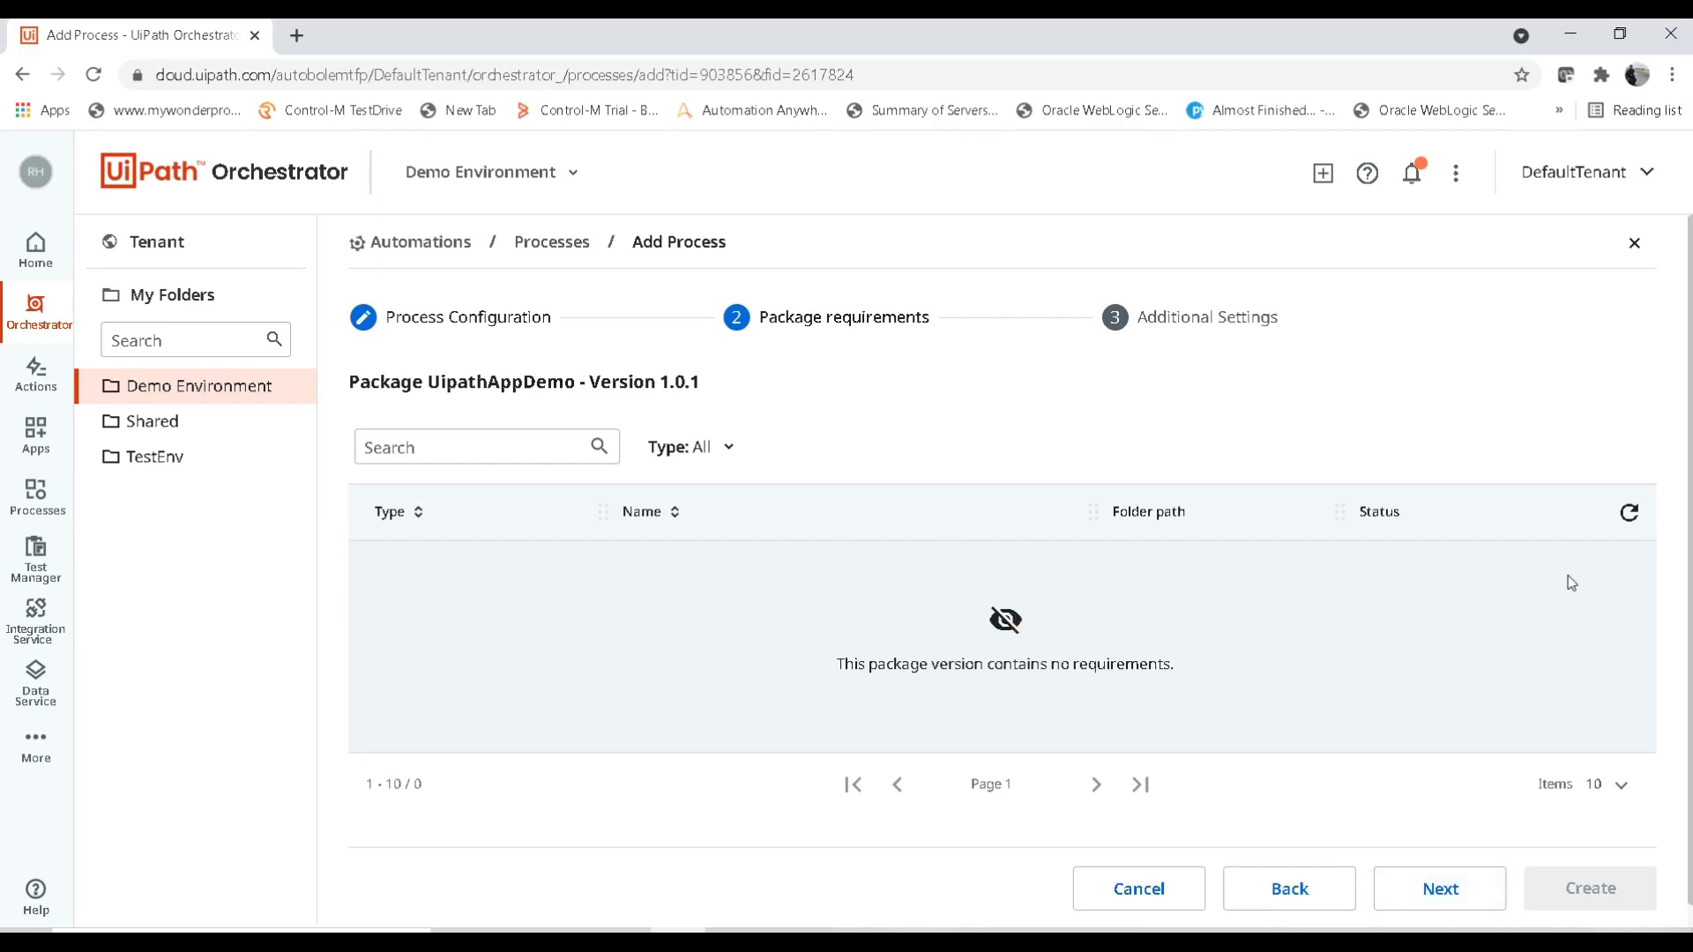
pyautogui.click(1459, 881)
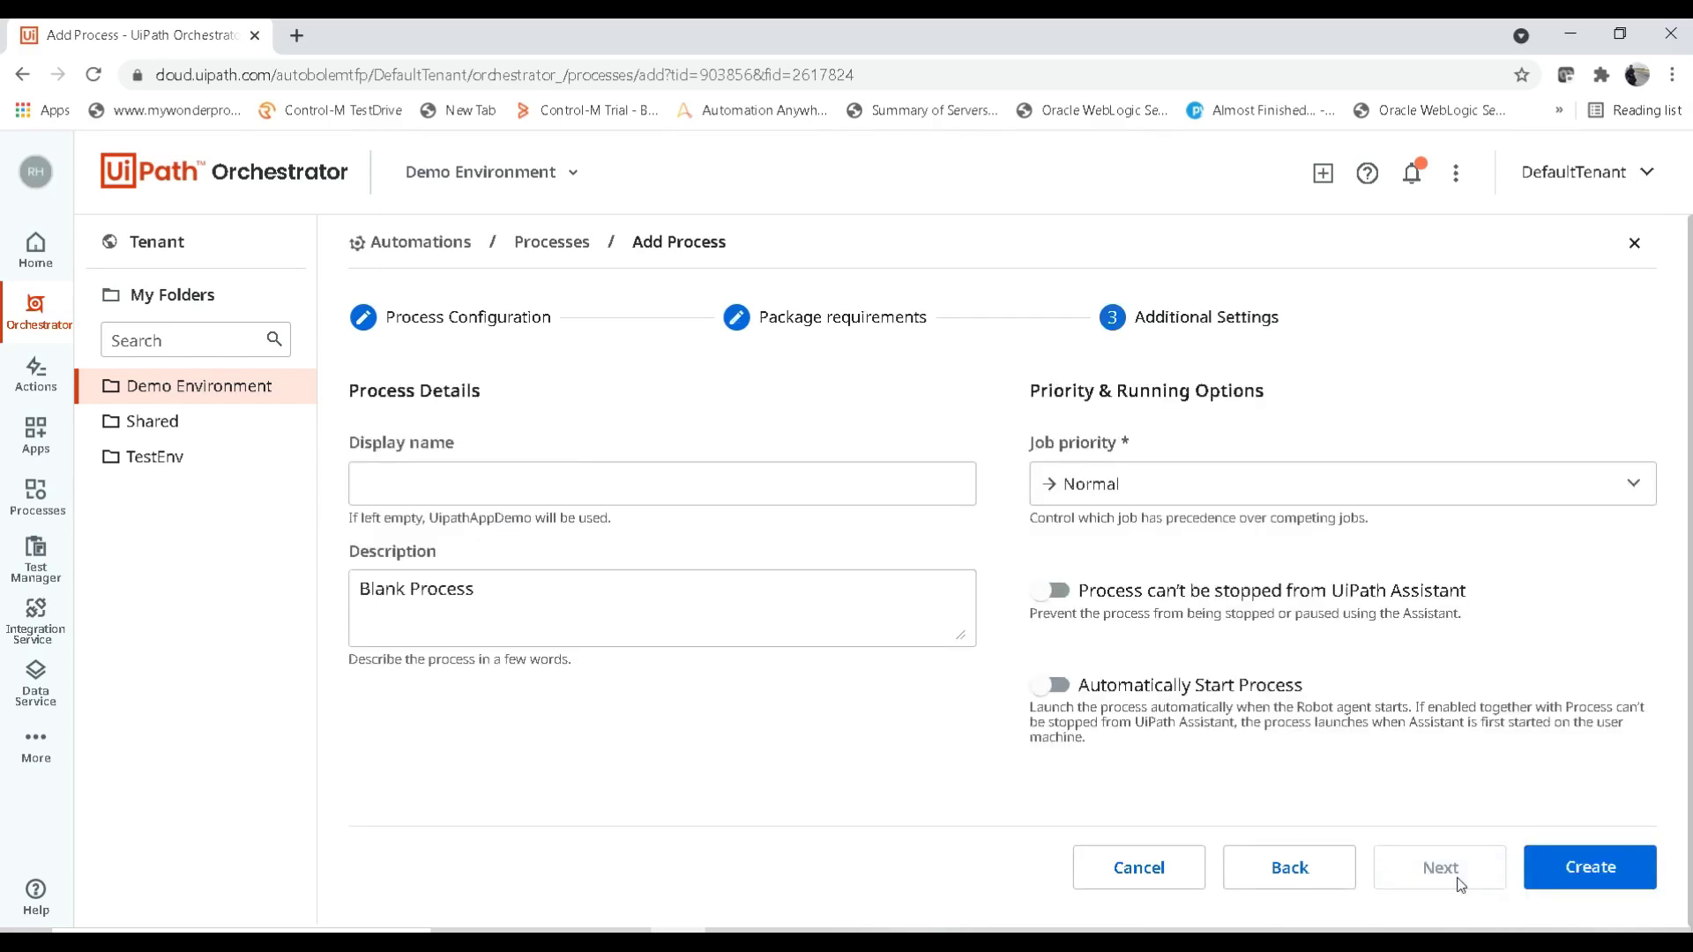
pyautogui.click(573, 486)
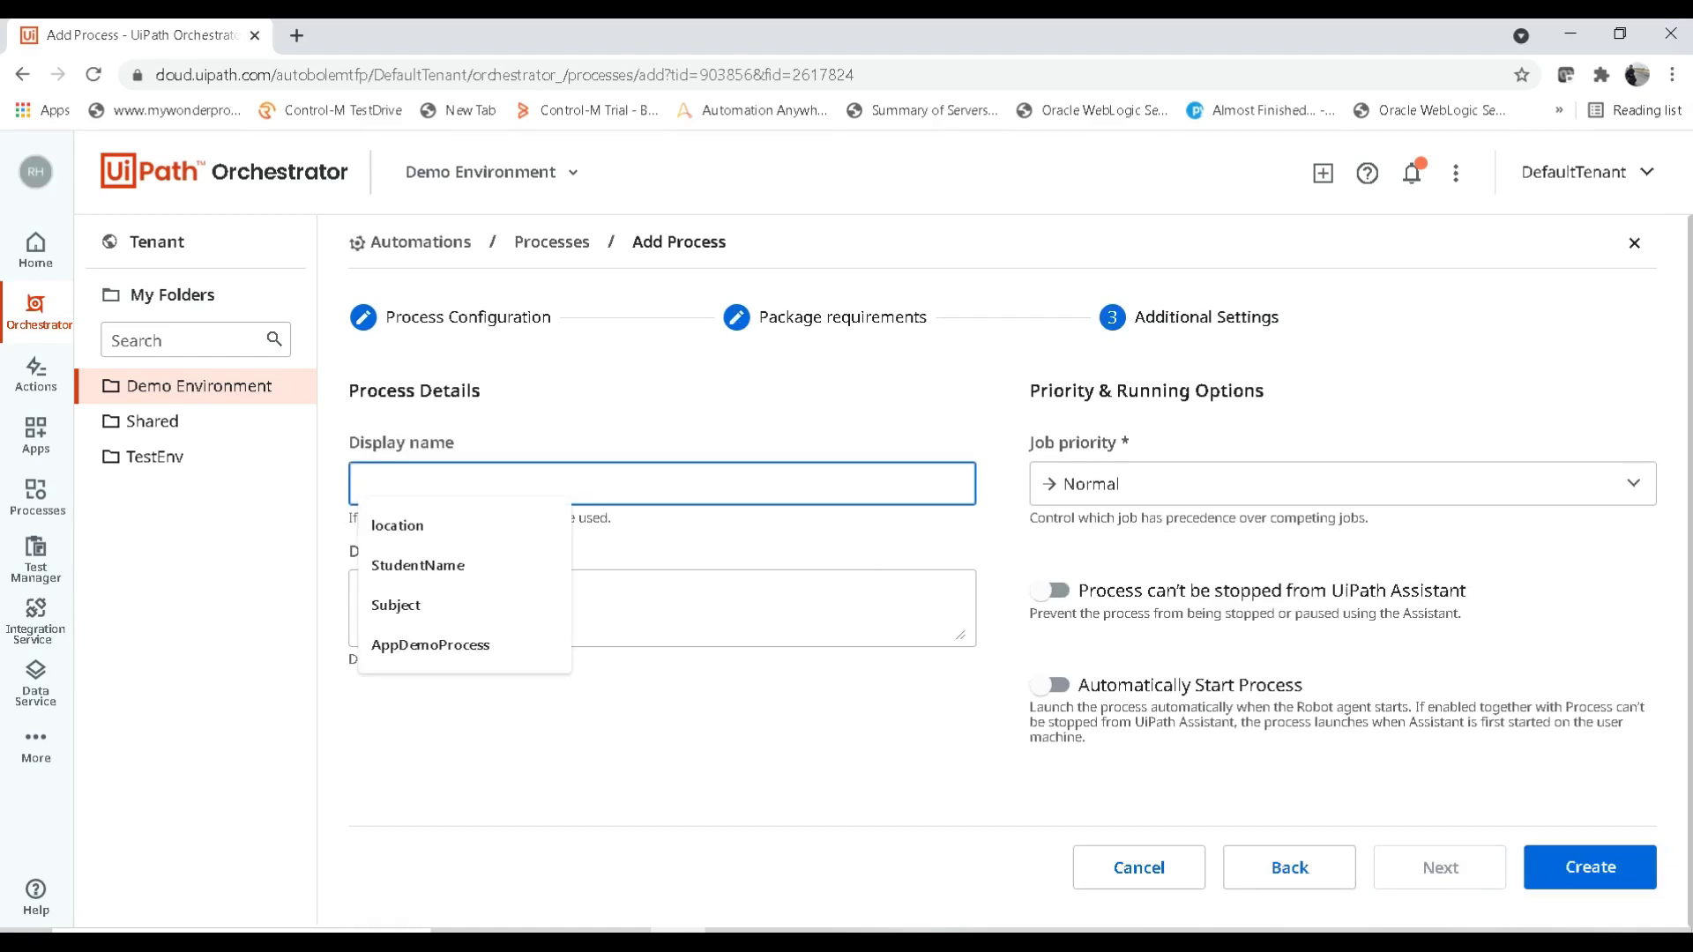
pyautogui.write('A')
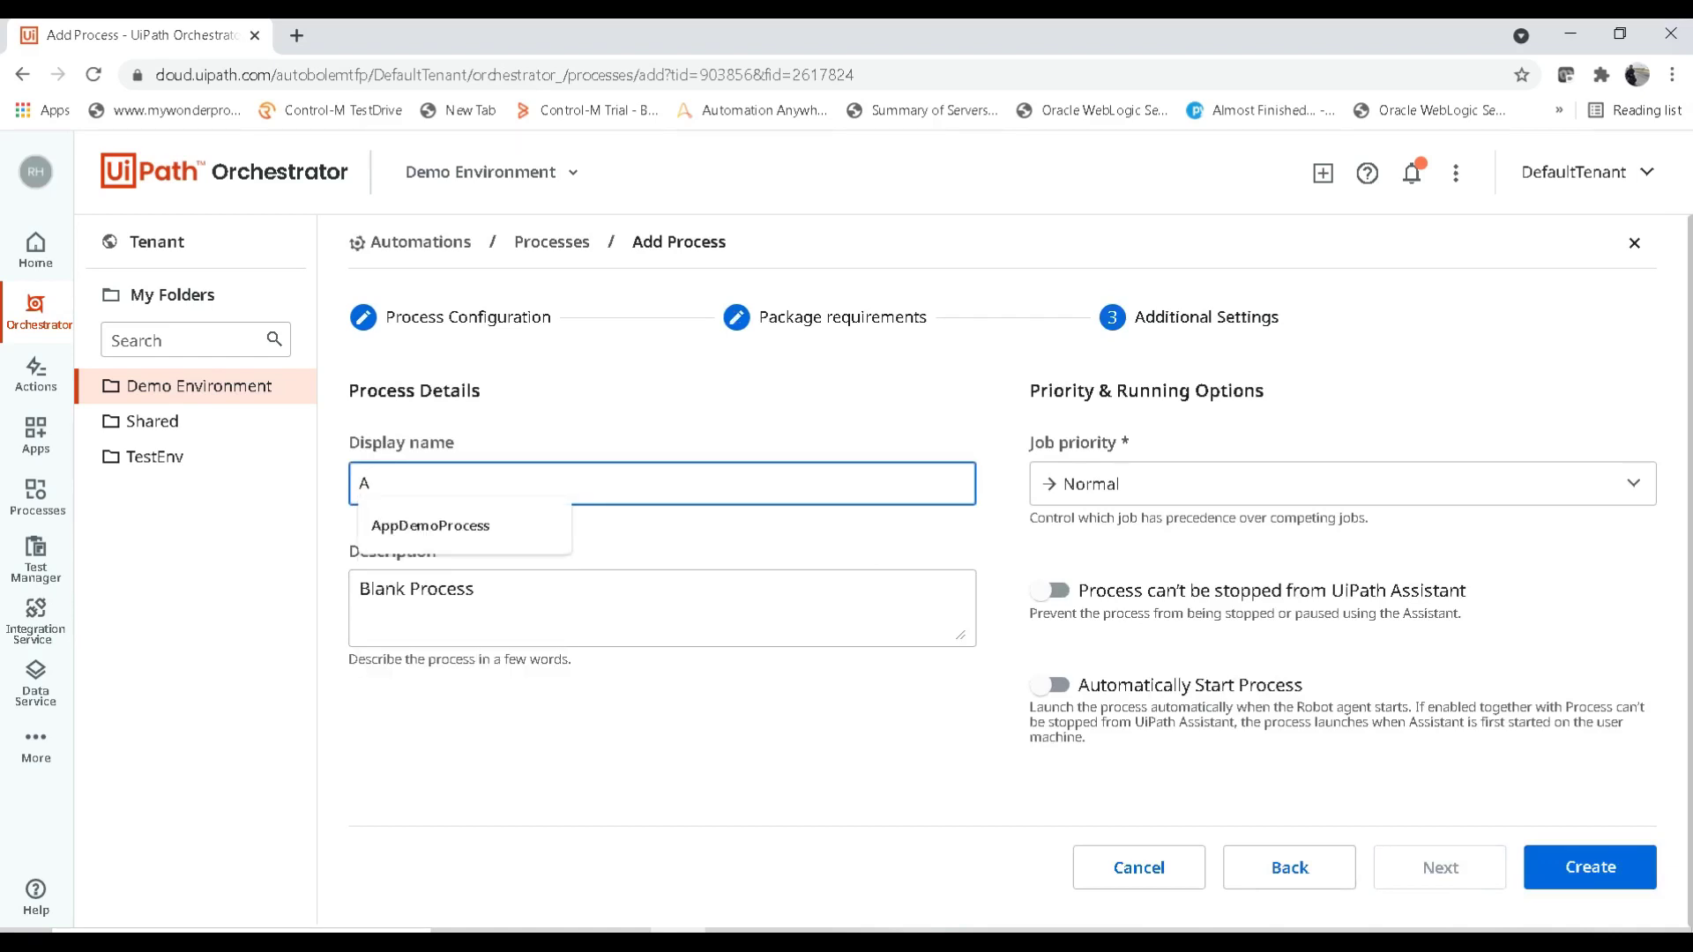
pyautogui.press('BackSpace')
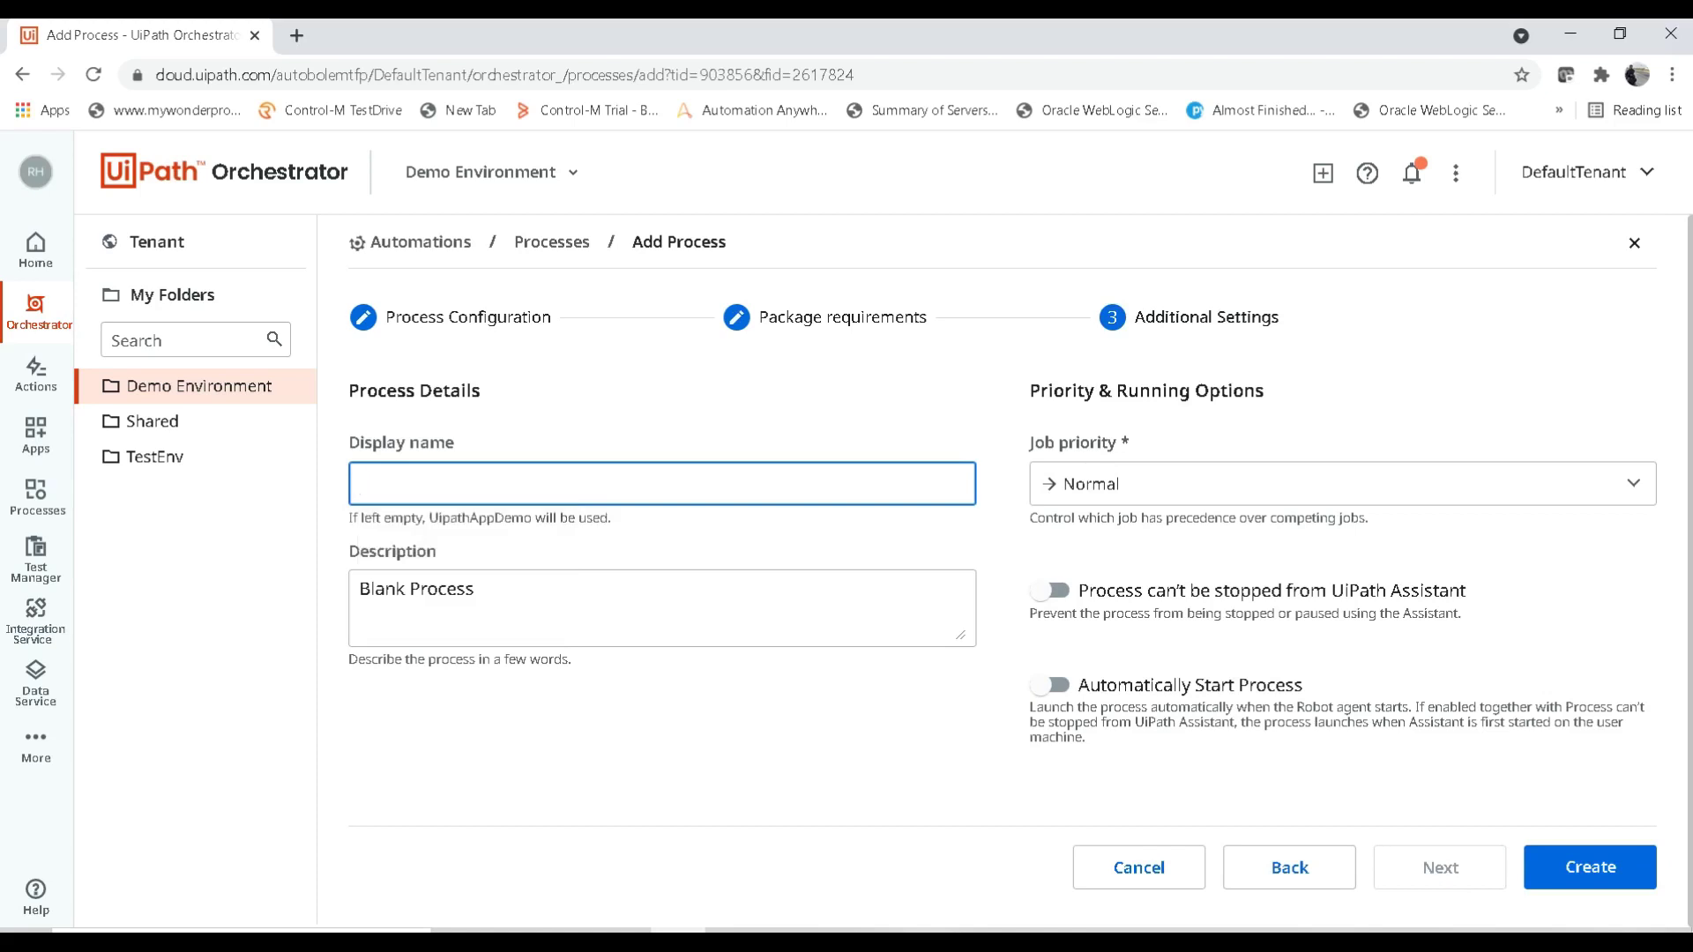
pyautogui.write('Ui[AT')
pyautogui.press('BackSpace')
pyautogui.press('BackSpace')
pyautogui.press('BackSpace')
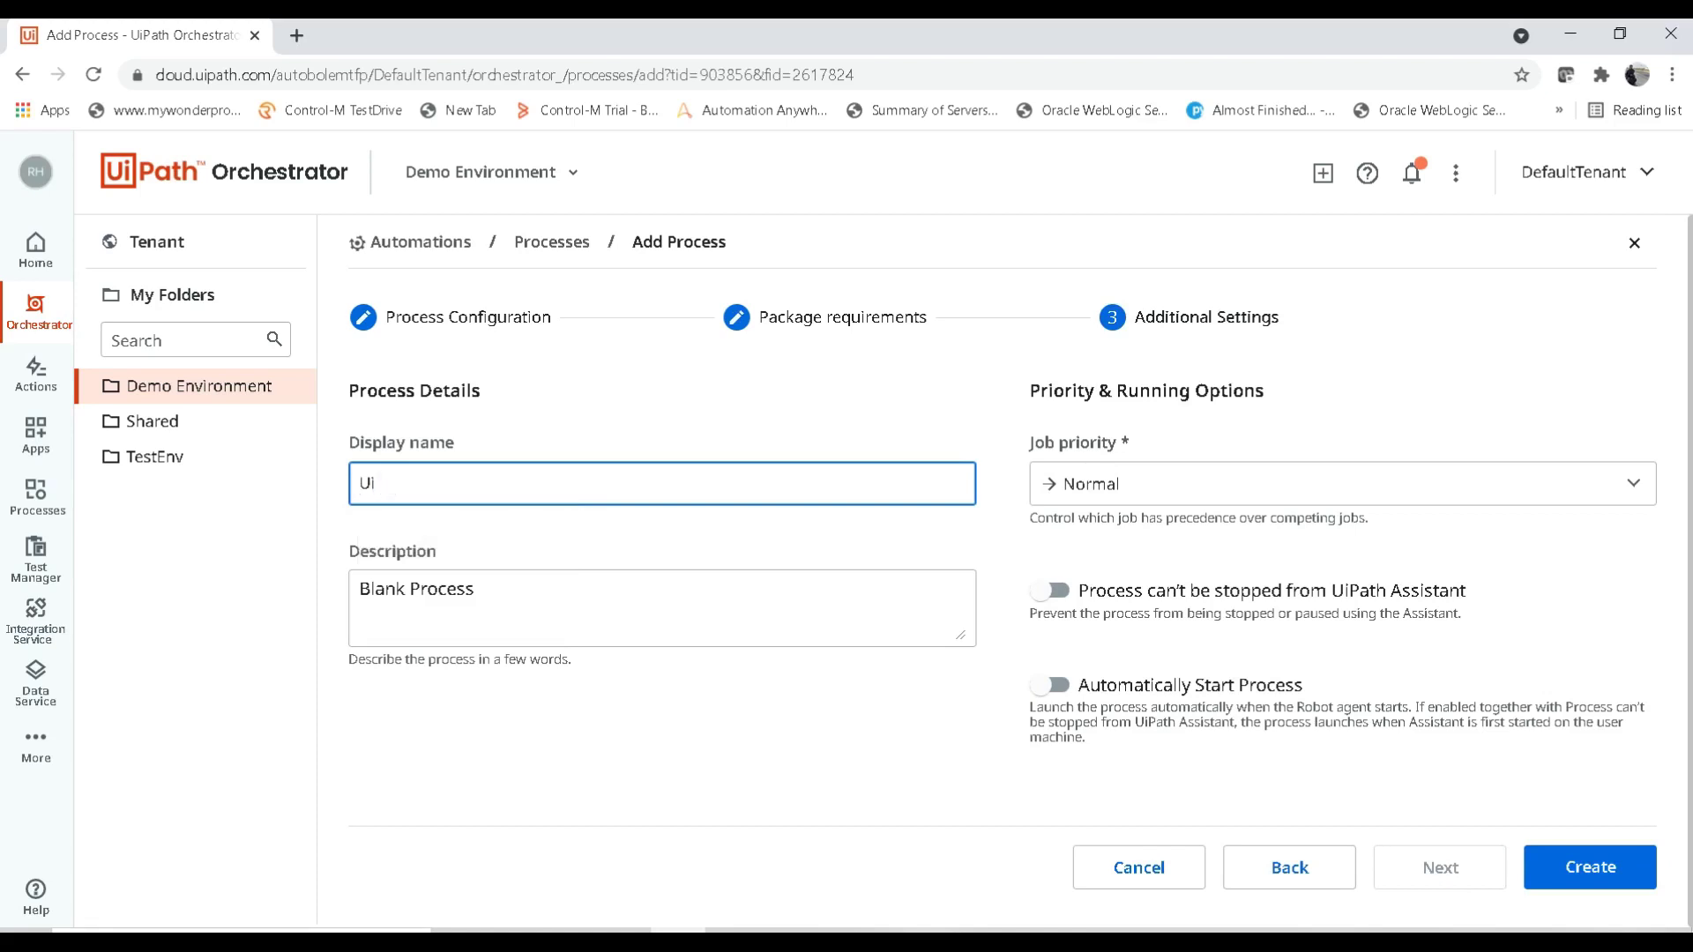
pyautogui.write('pathAppDemo')
pyautogui.click(574, 559)
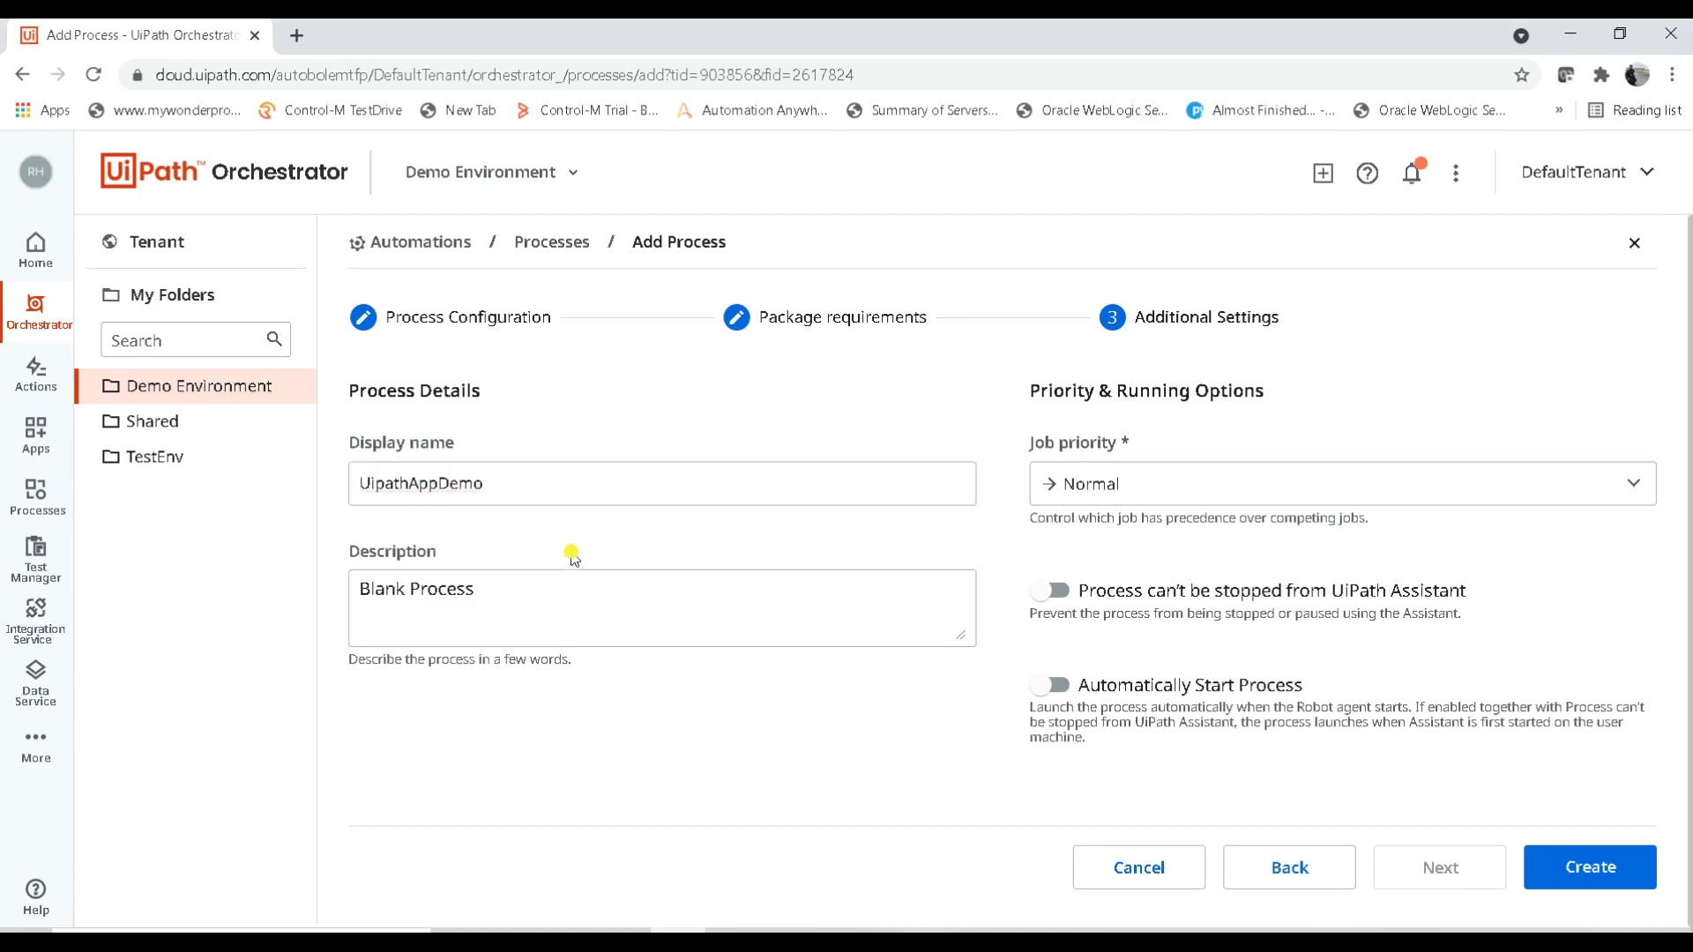
pyautogui.click(1610, 870)
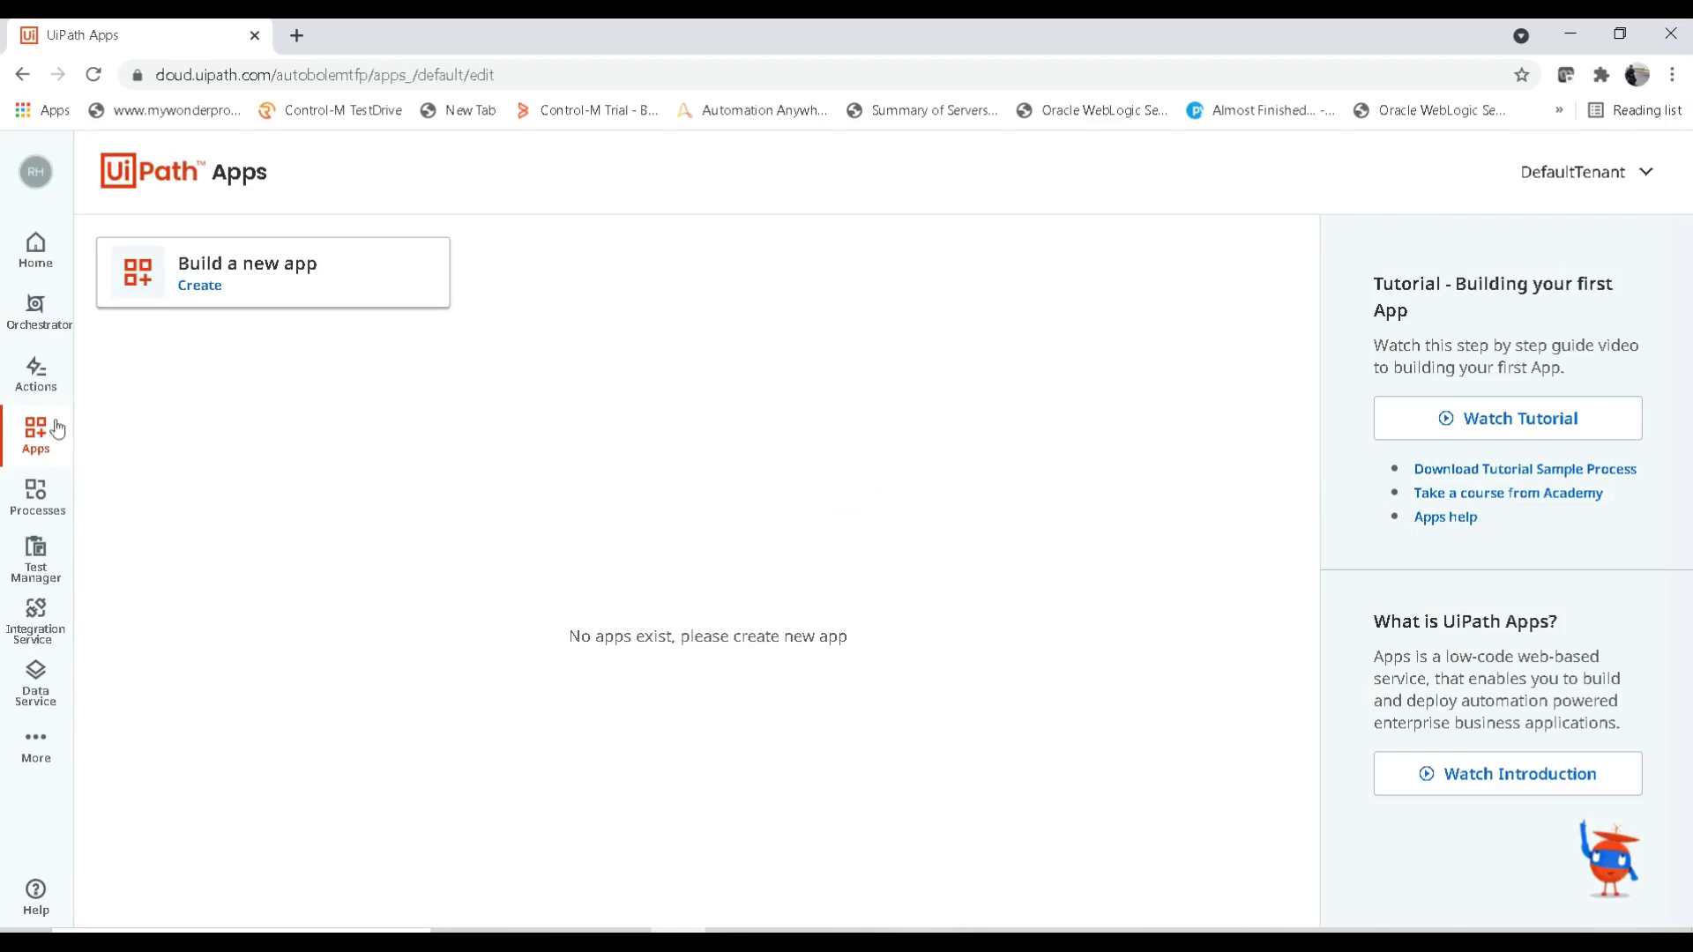
# Create a new app named AutoBotCalculatorApp and dismiss the introductory tip.
pyautogui.click(257, 288)
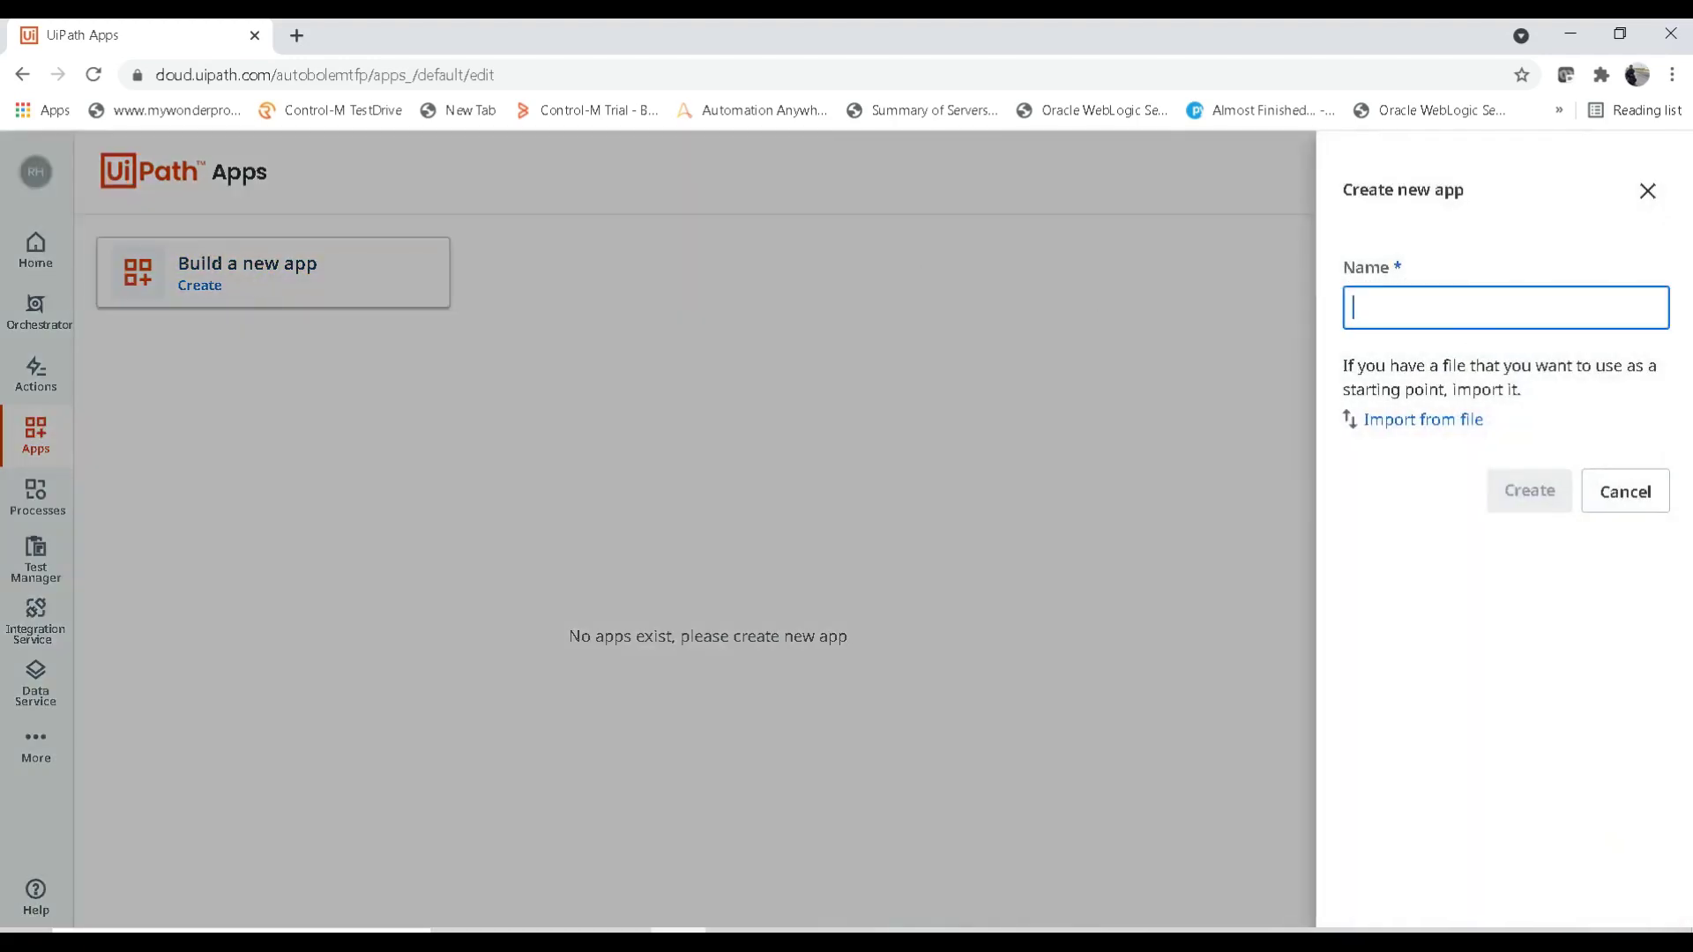
pyautogui.write('Aut')
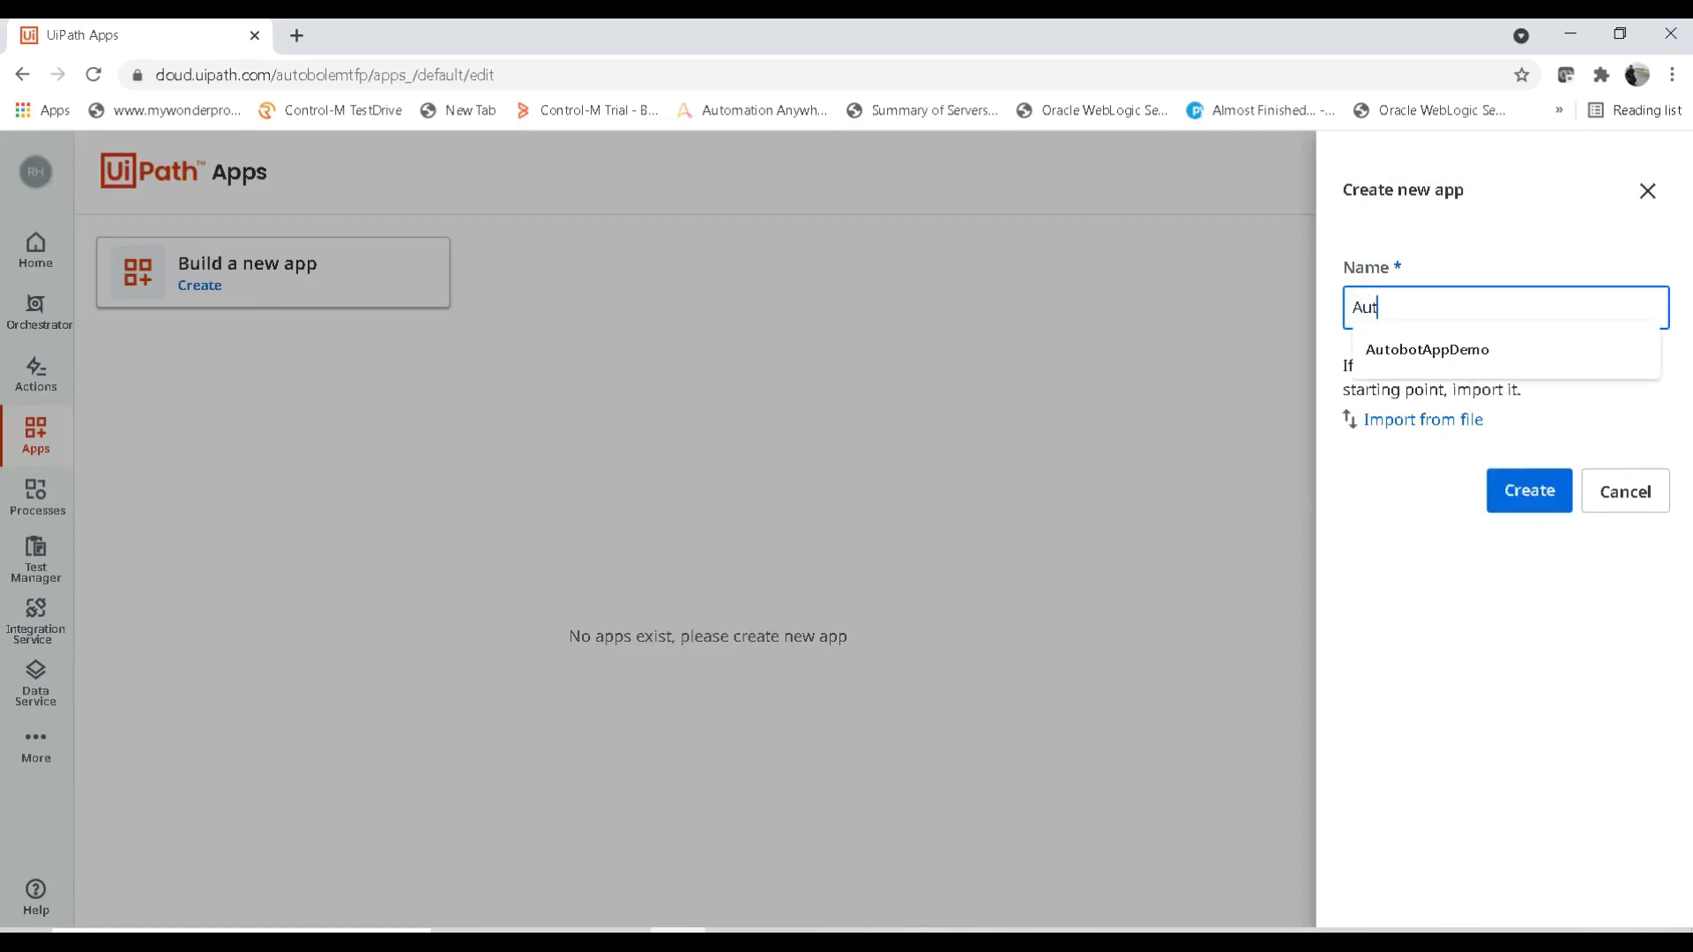
pyautogui.write('oBotCalcu')
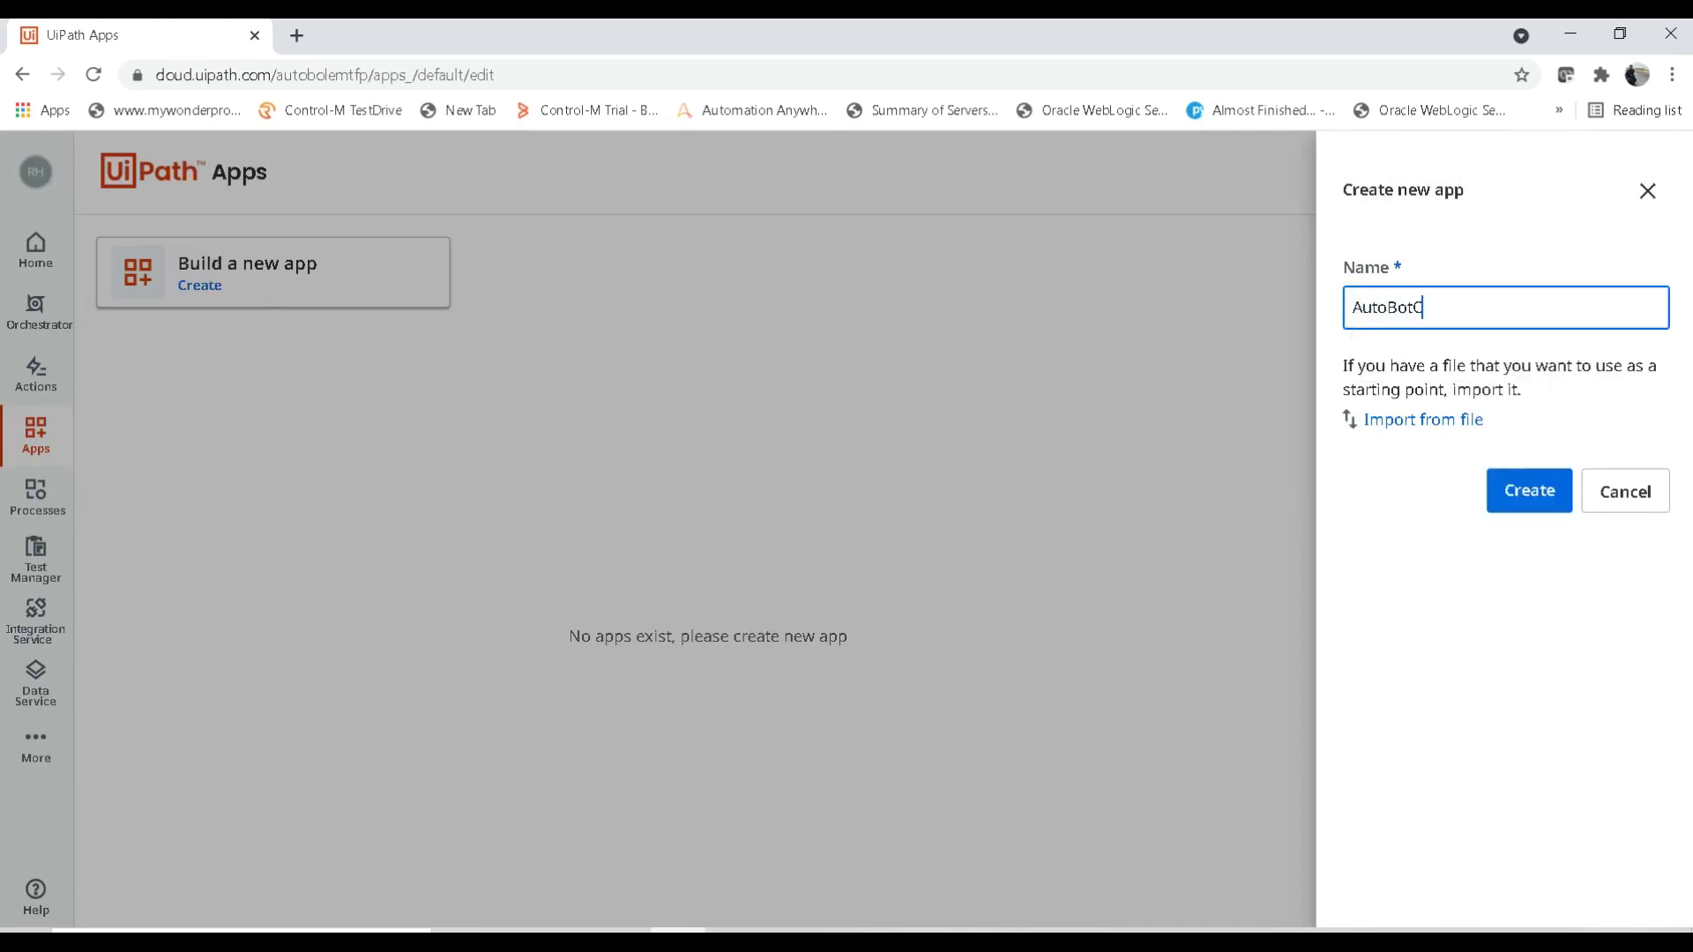
pyautogui.write('latorApp')
pyautogui.click(1538, 490)
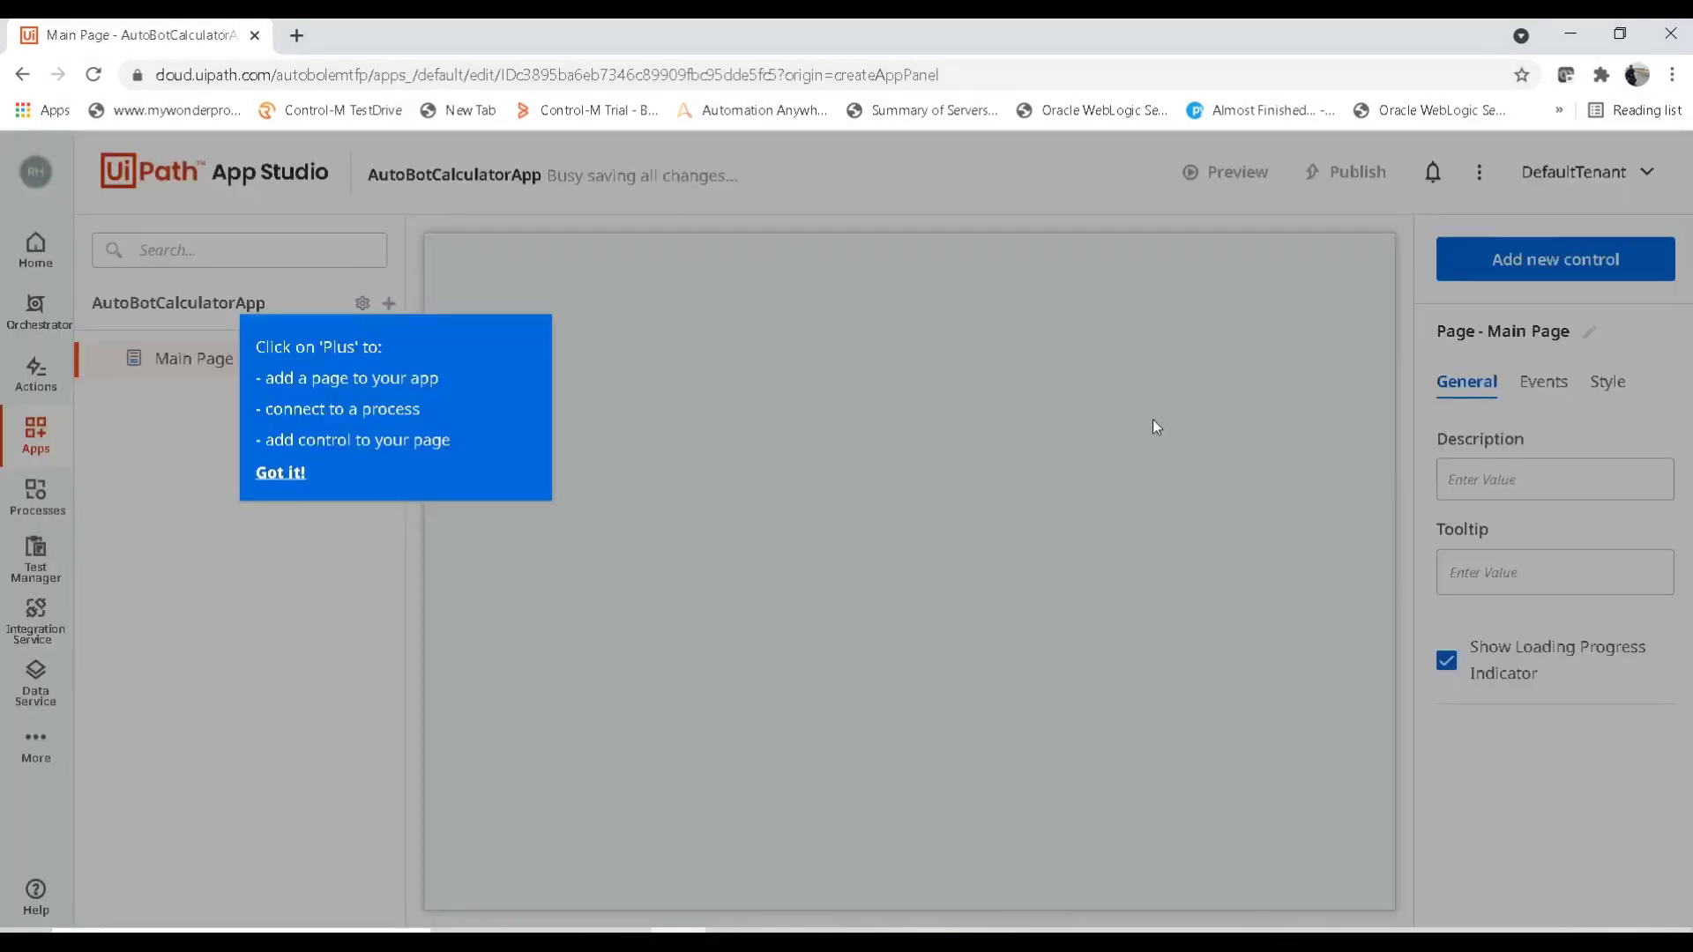
pyautogui.click(291, 473)
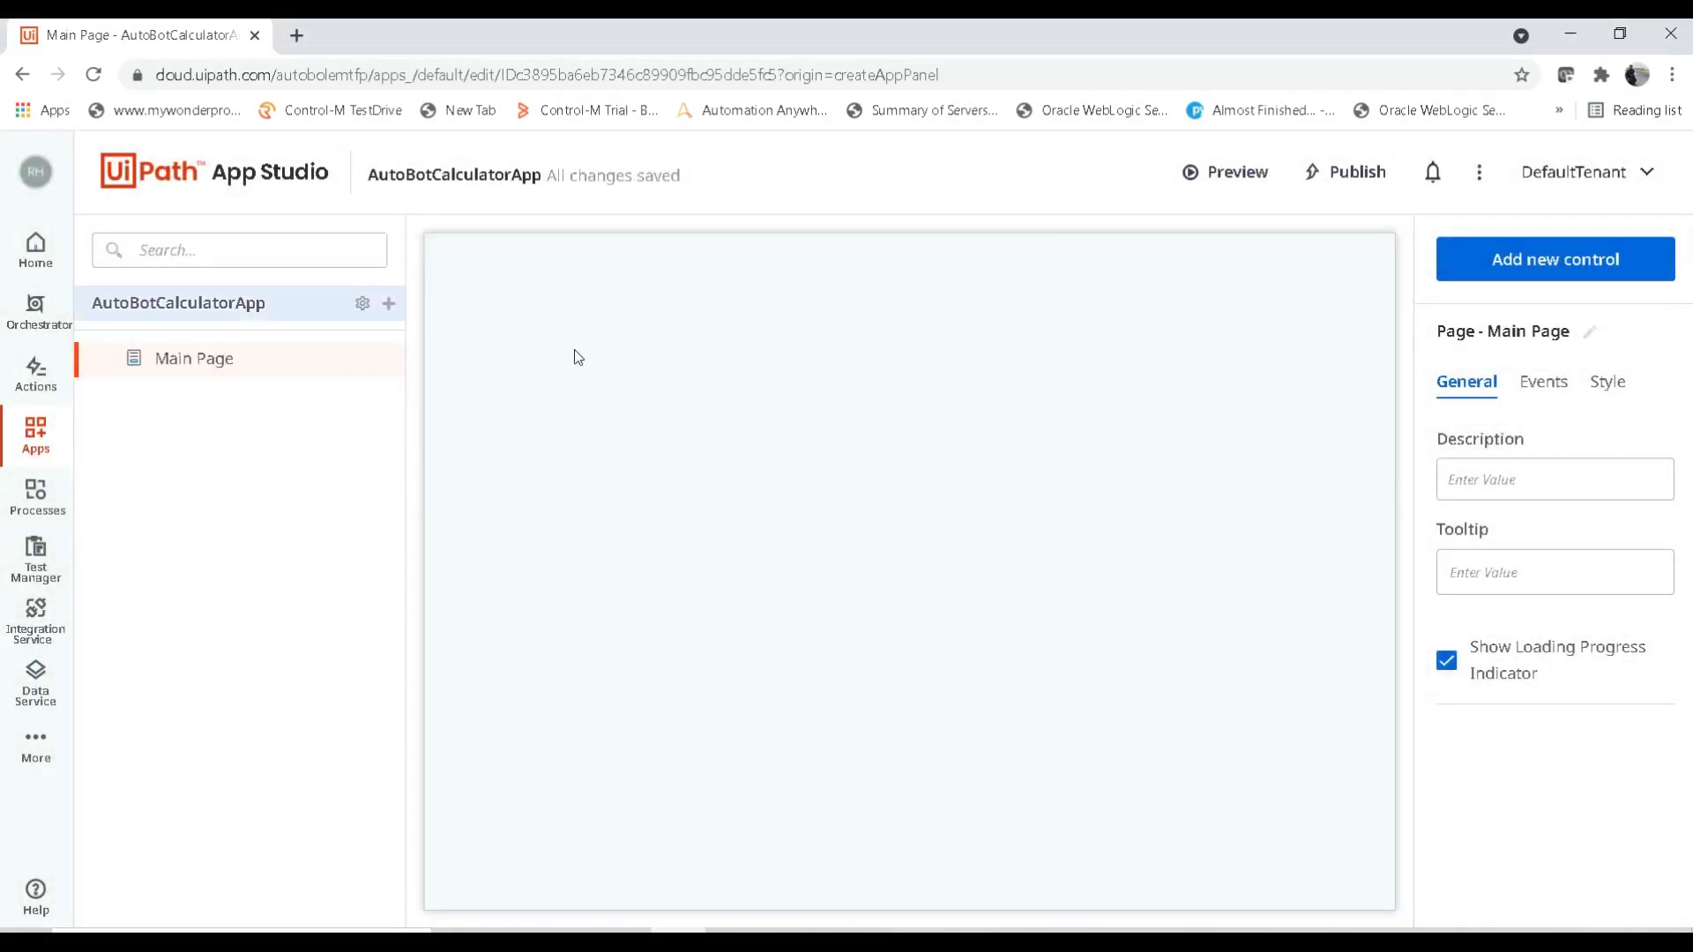
# Add a Header display control at the top of the empty Main Page.
pyautogui.click(1563, 265)
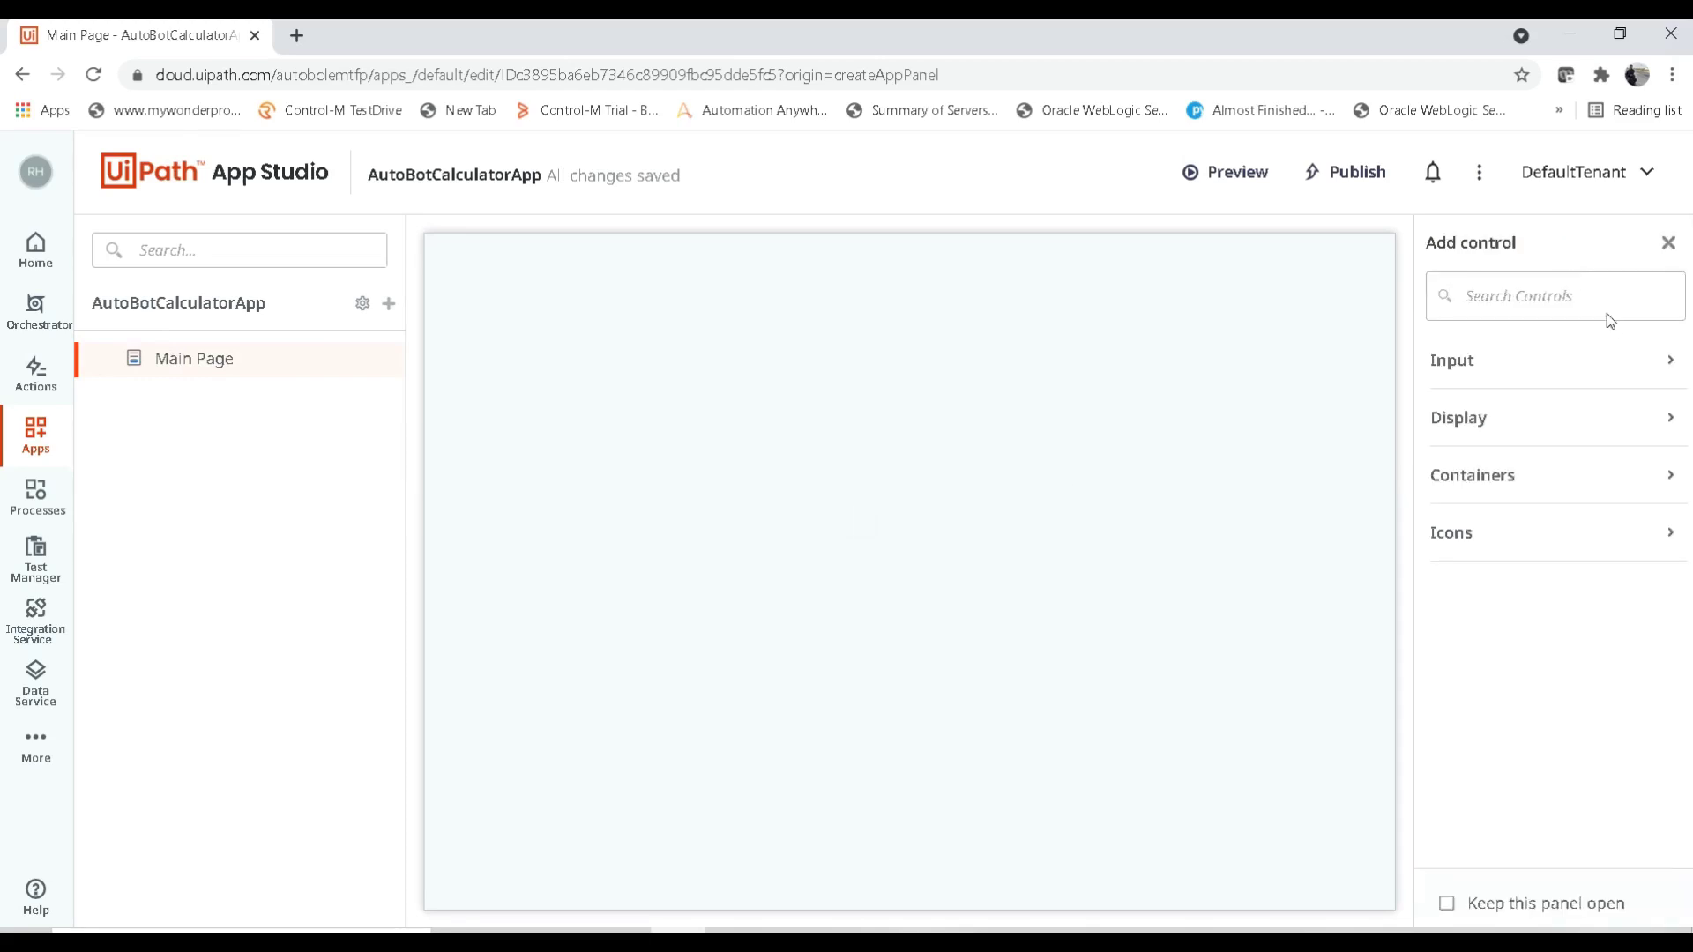
pyautogui.click(1643, 360)
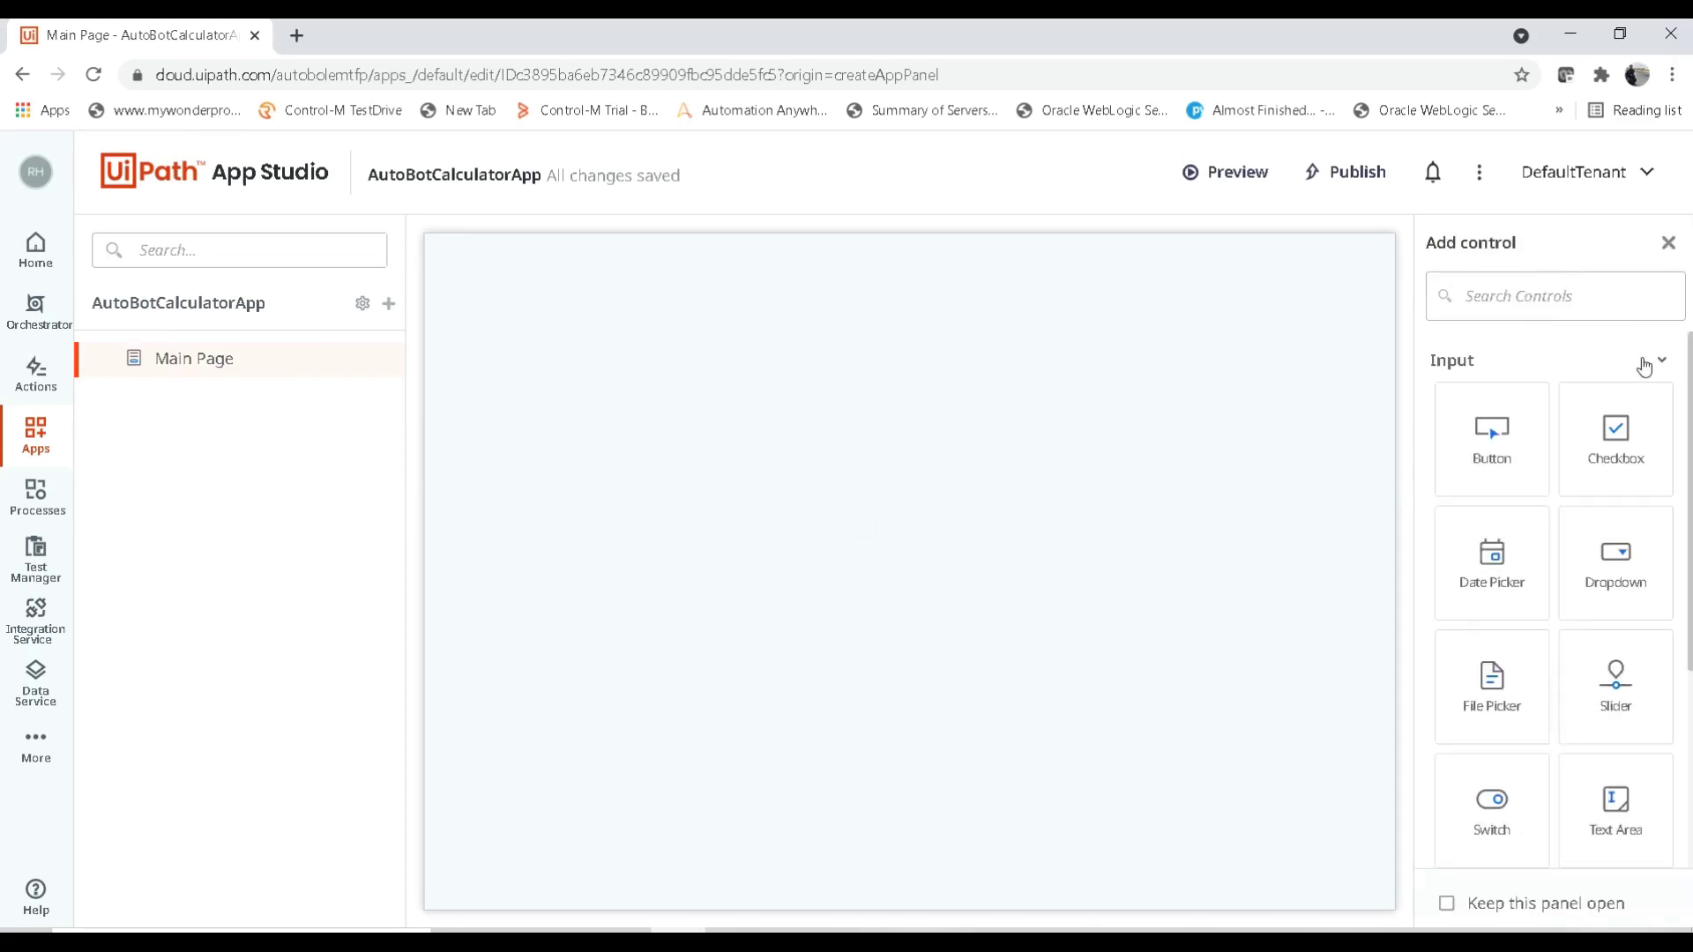
pyautogui.moveTo(1689, 419)
pyautogui.mouseDown()
pyautogui.moveTo(1690, 600)
pyautogui.moveTo(1688, 420)
pyautogui.mouseUp()
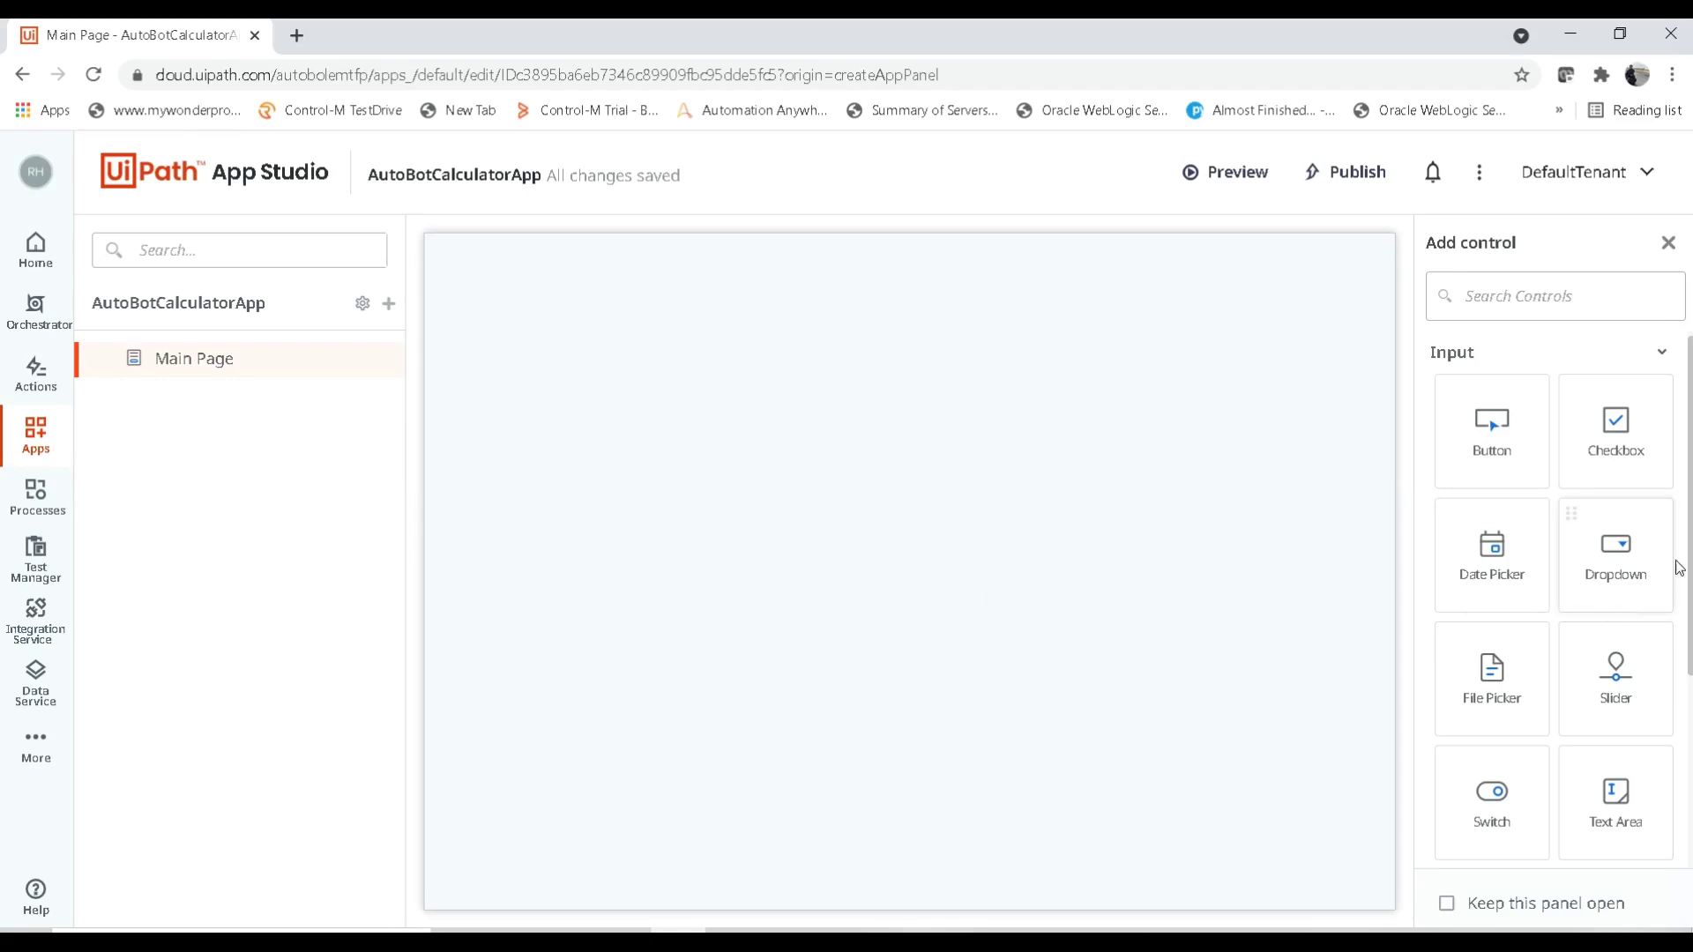
pyautogui.scroll(-4, 1686, 578)
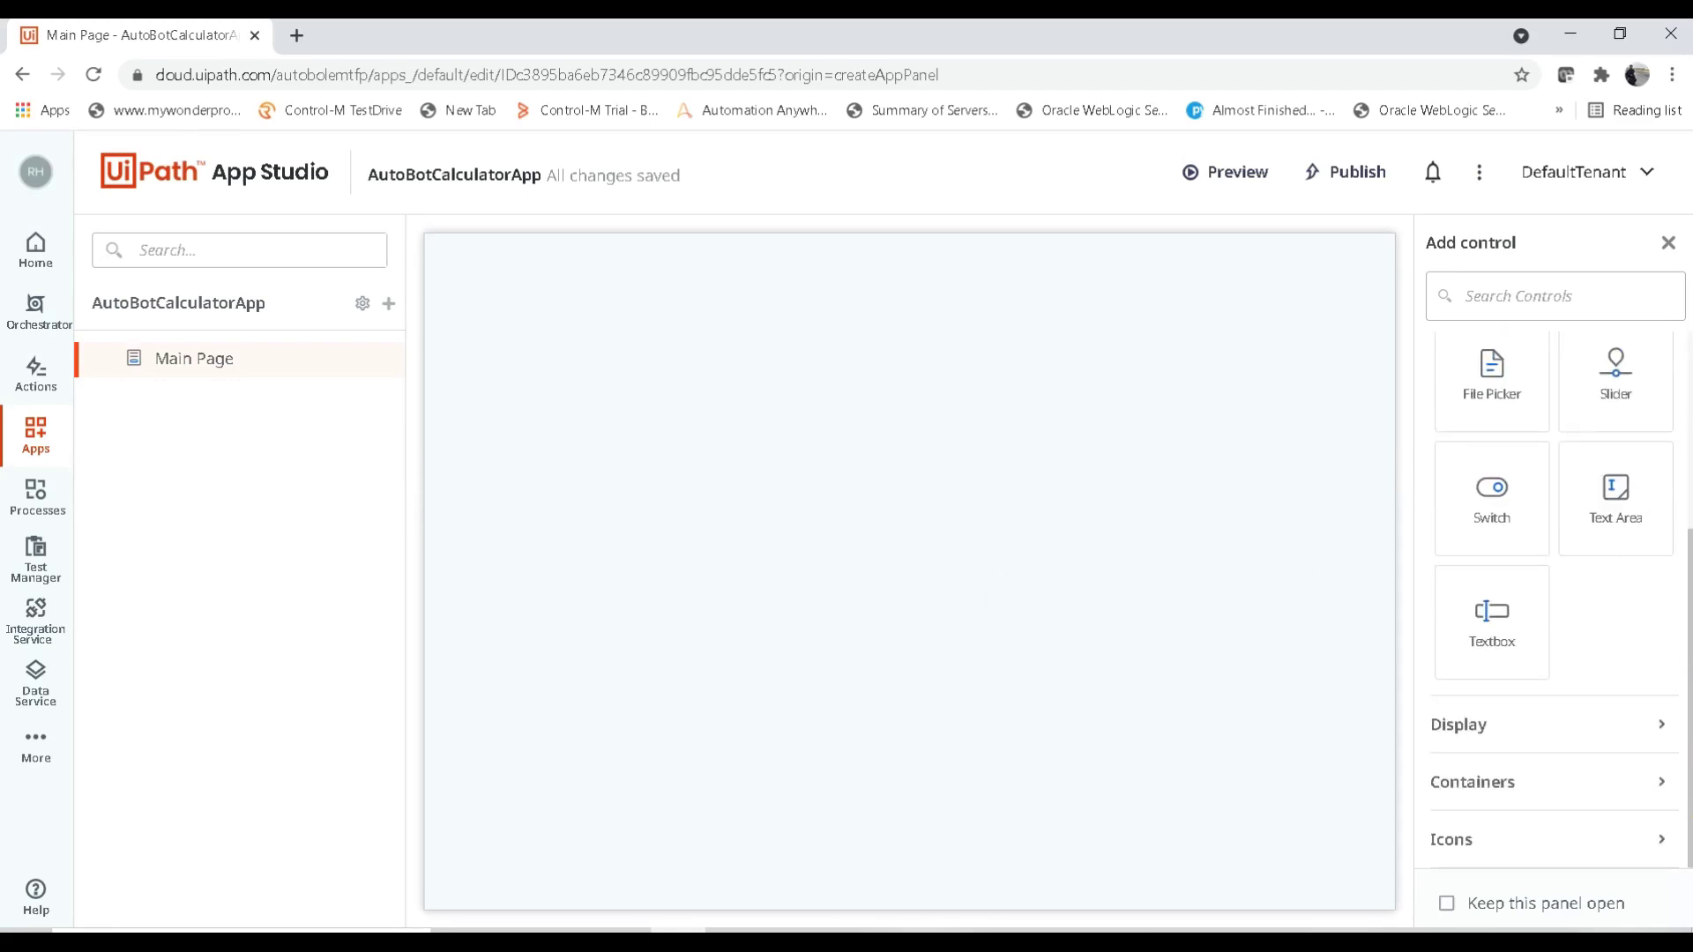
pyautogui.click(1610, 739)
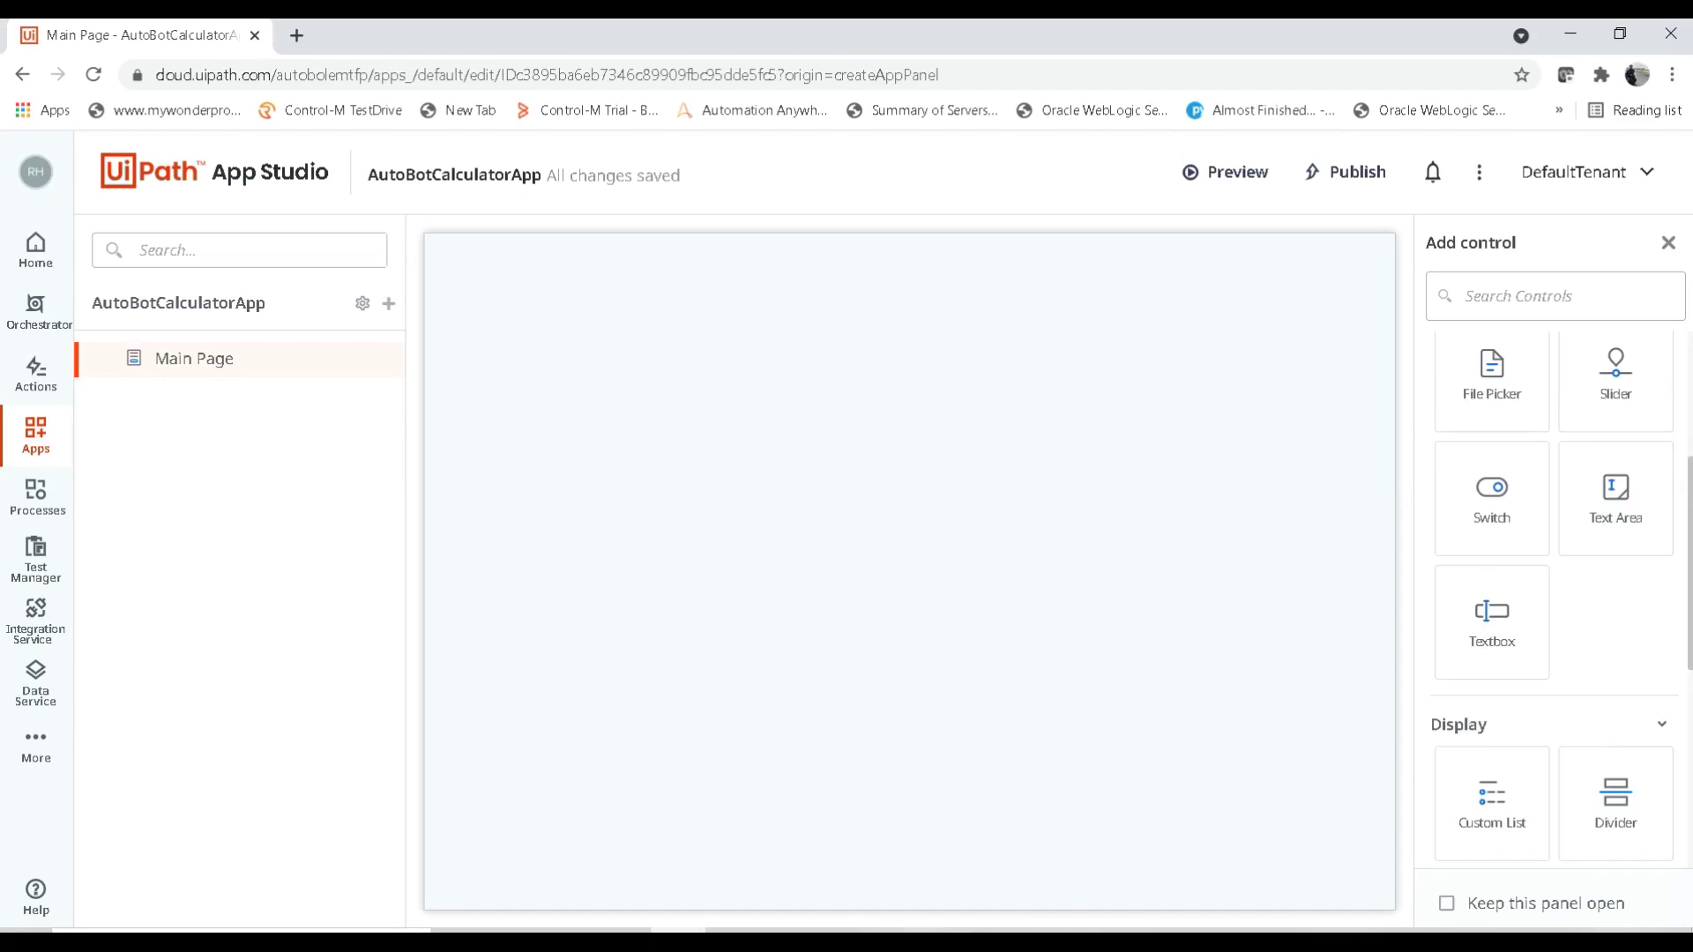
pyautogui.scroll(-5, 1552, 615)
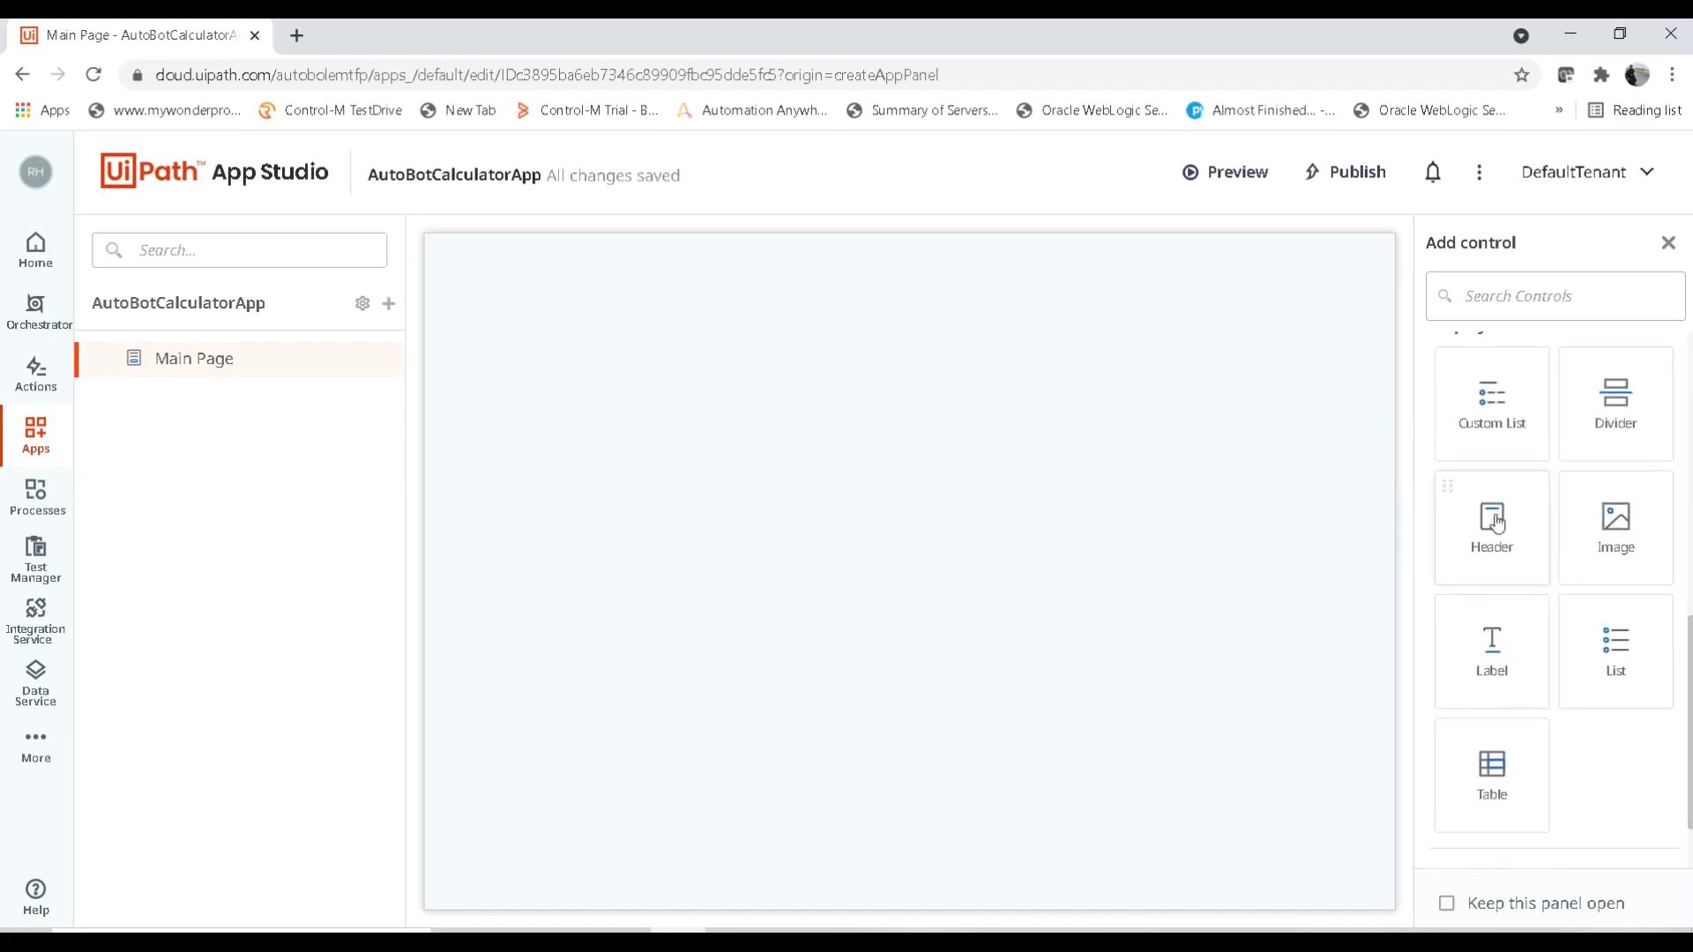
pyautogui.moveTo(1497, 521); pyautogui.dragTo(872, 276)
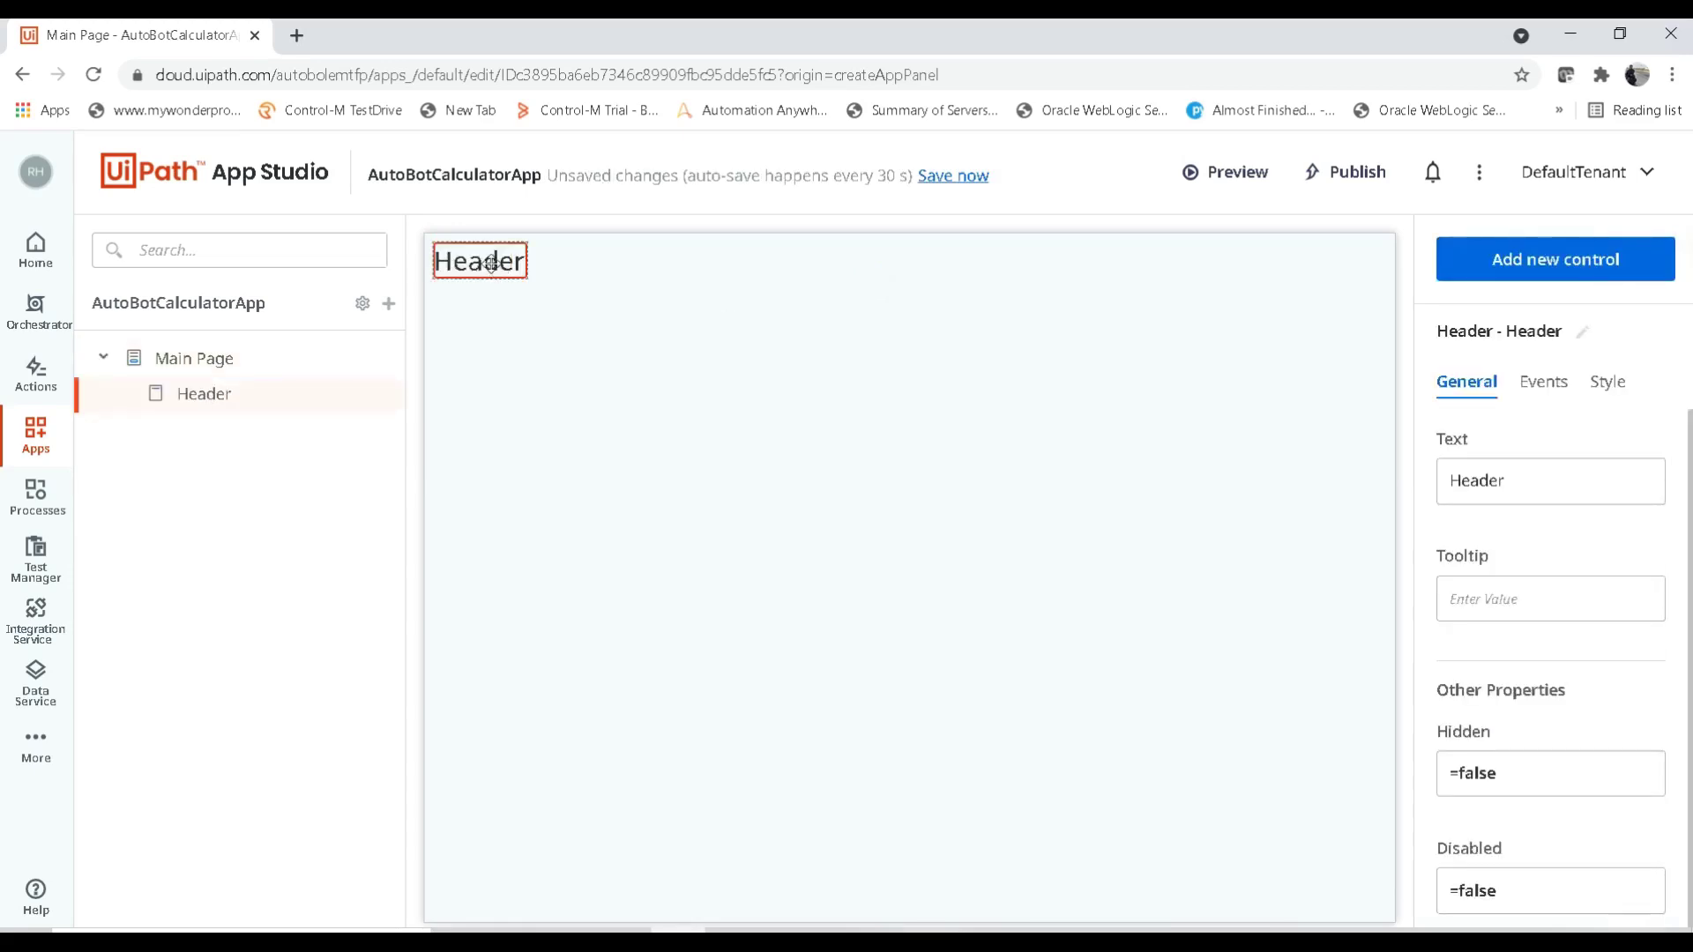
# Set the header's text to "AutoBot Calculator App".
pyautogui.moveTo(1505, 481); pyautogui.dragTo(1398, 483)
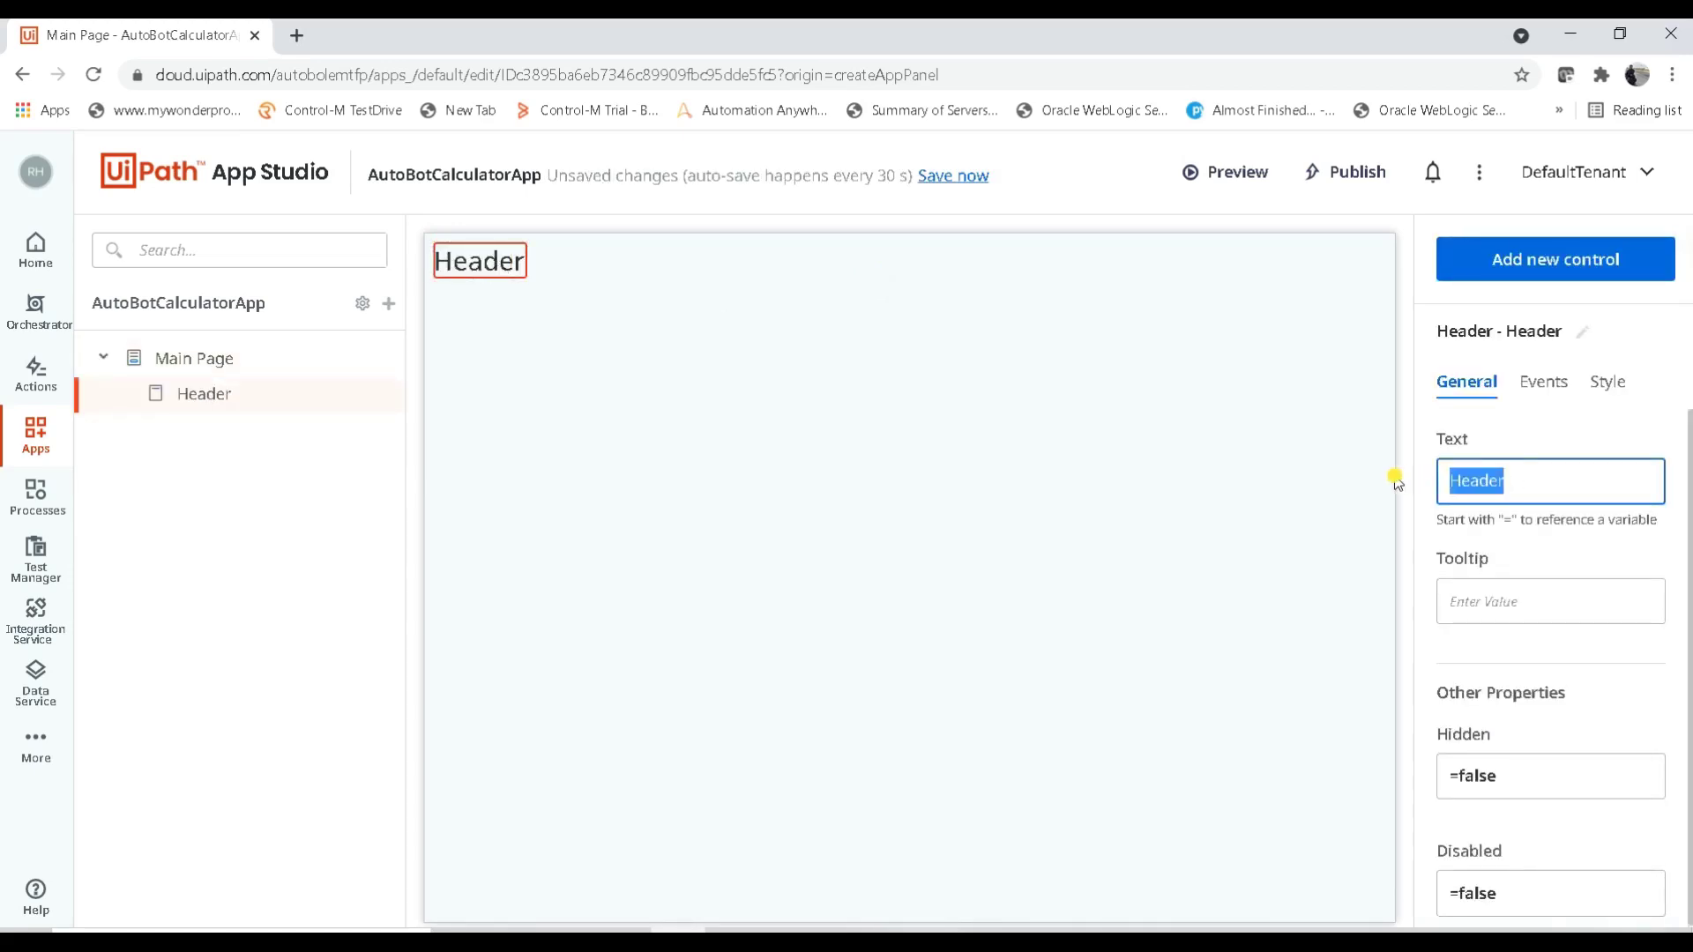
pyautogui.press('BackSpace')
pyautogui.write('AutoBo')
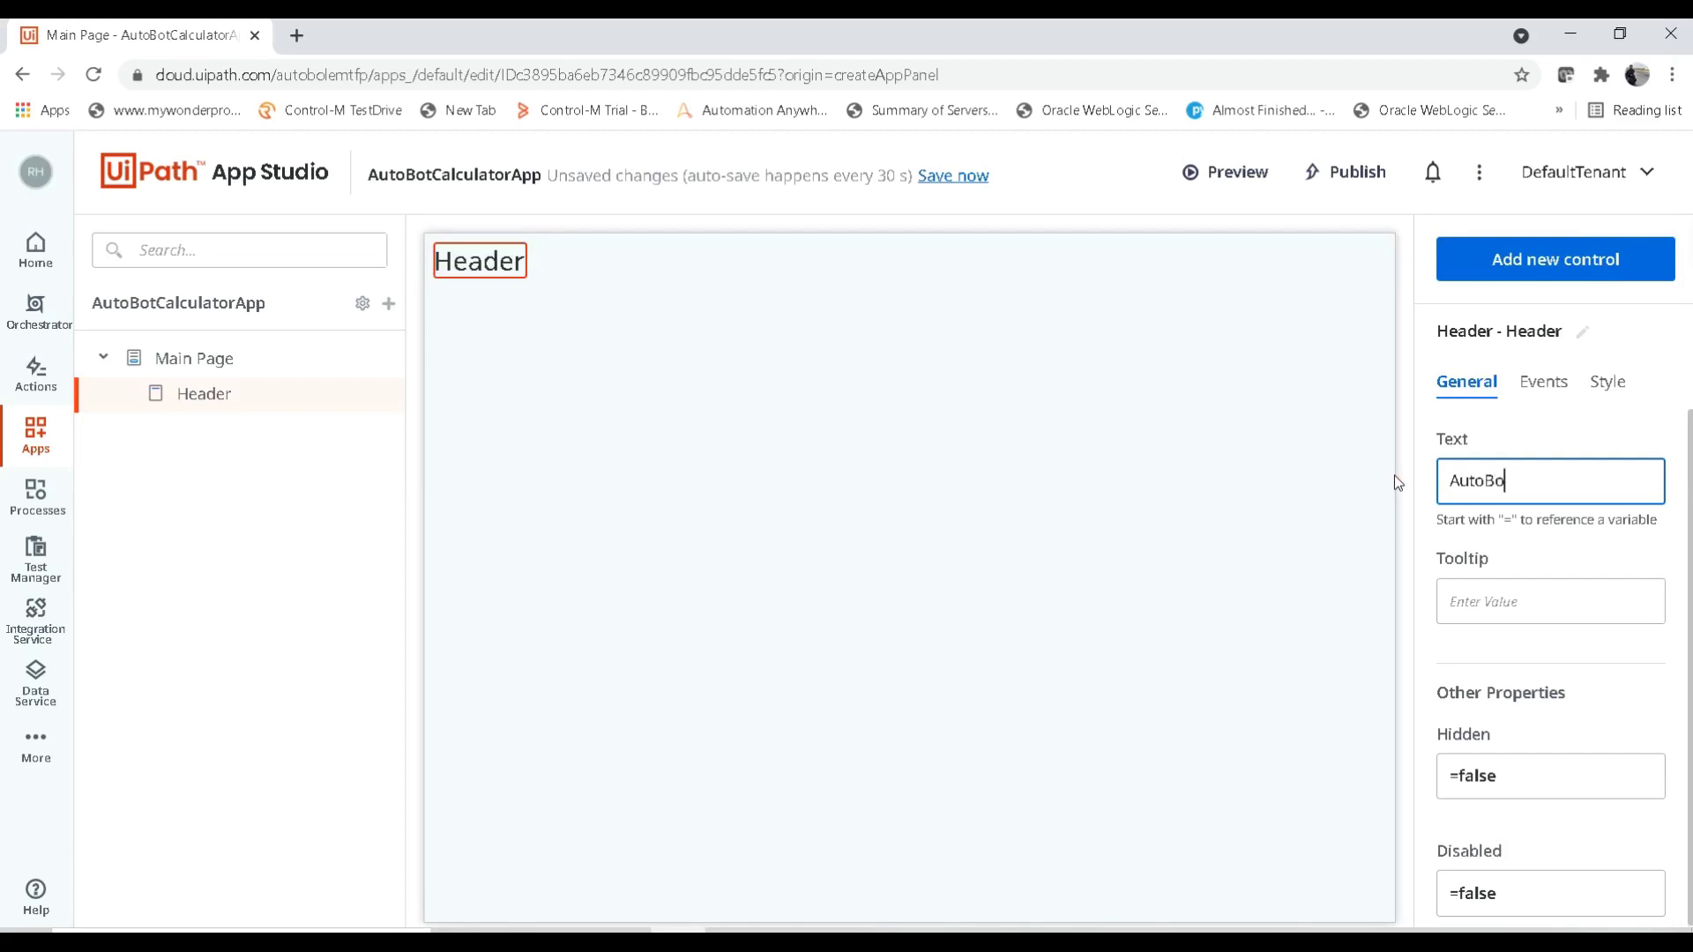
pyautogui.write('t Calculator A')
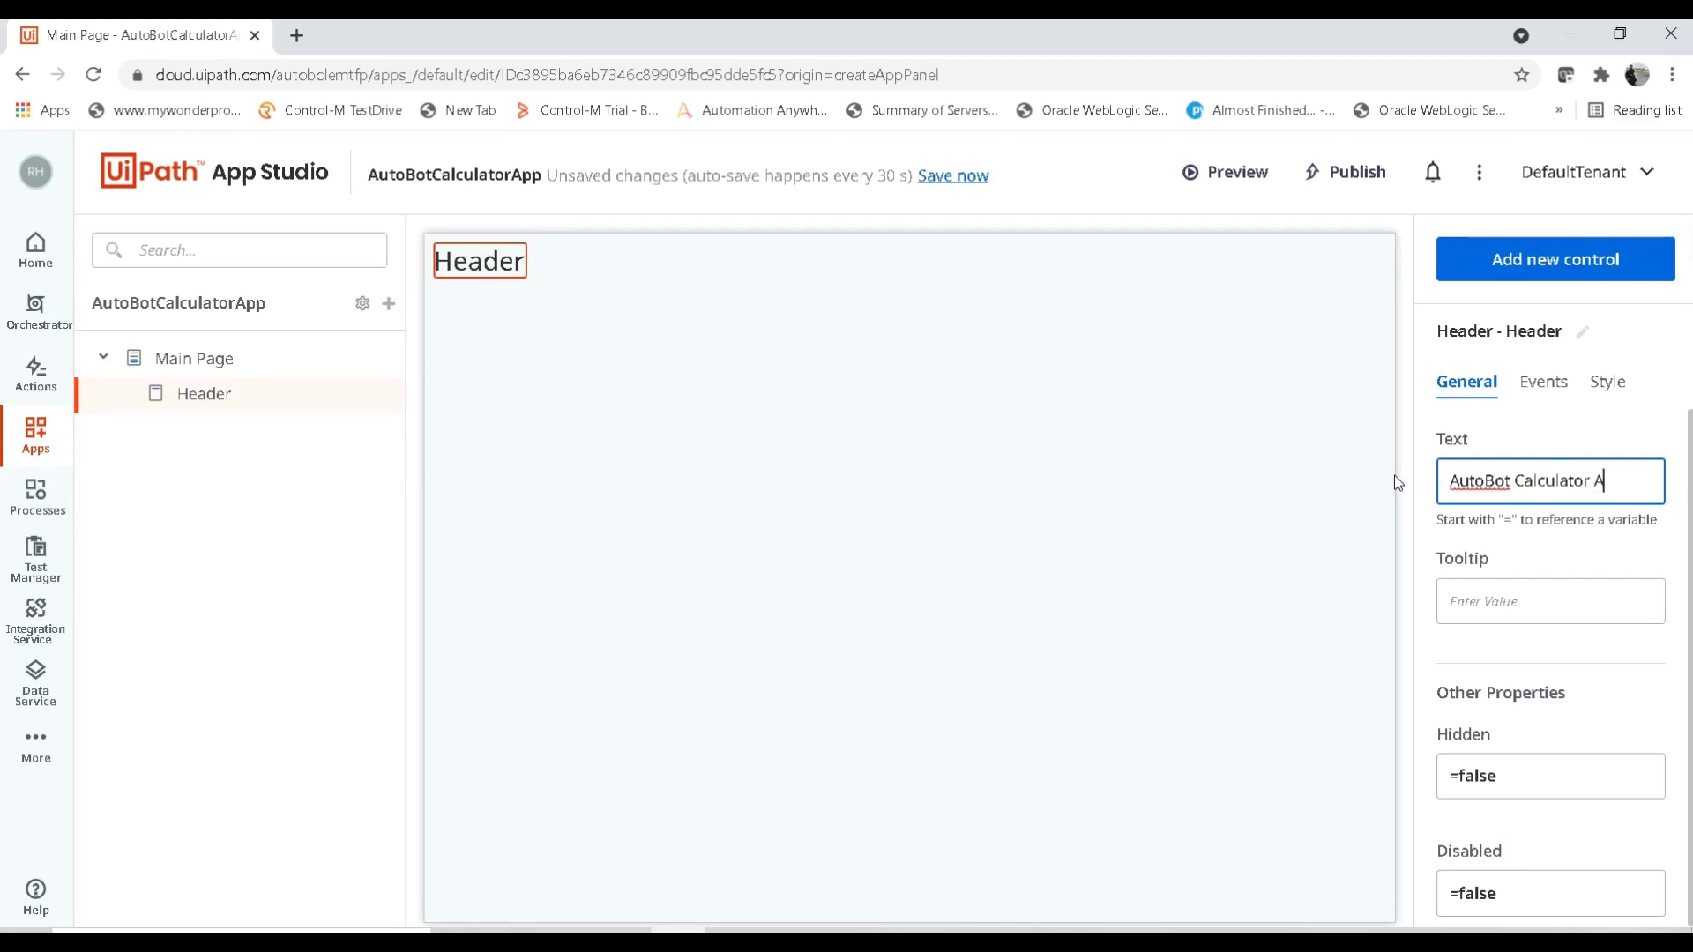
pyautogui.write('pp')
pyautogui.click(1570, 559)
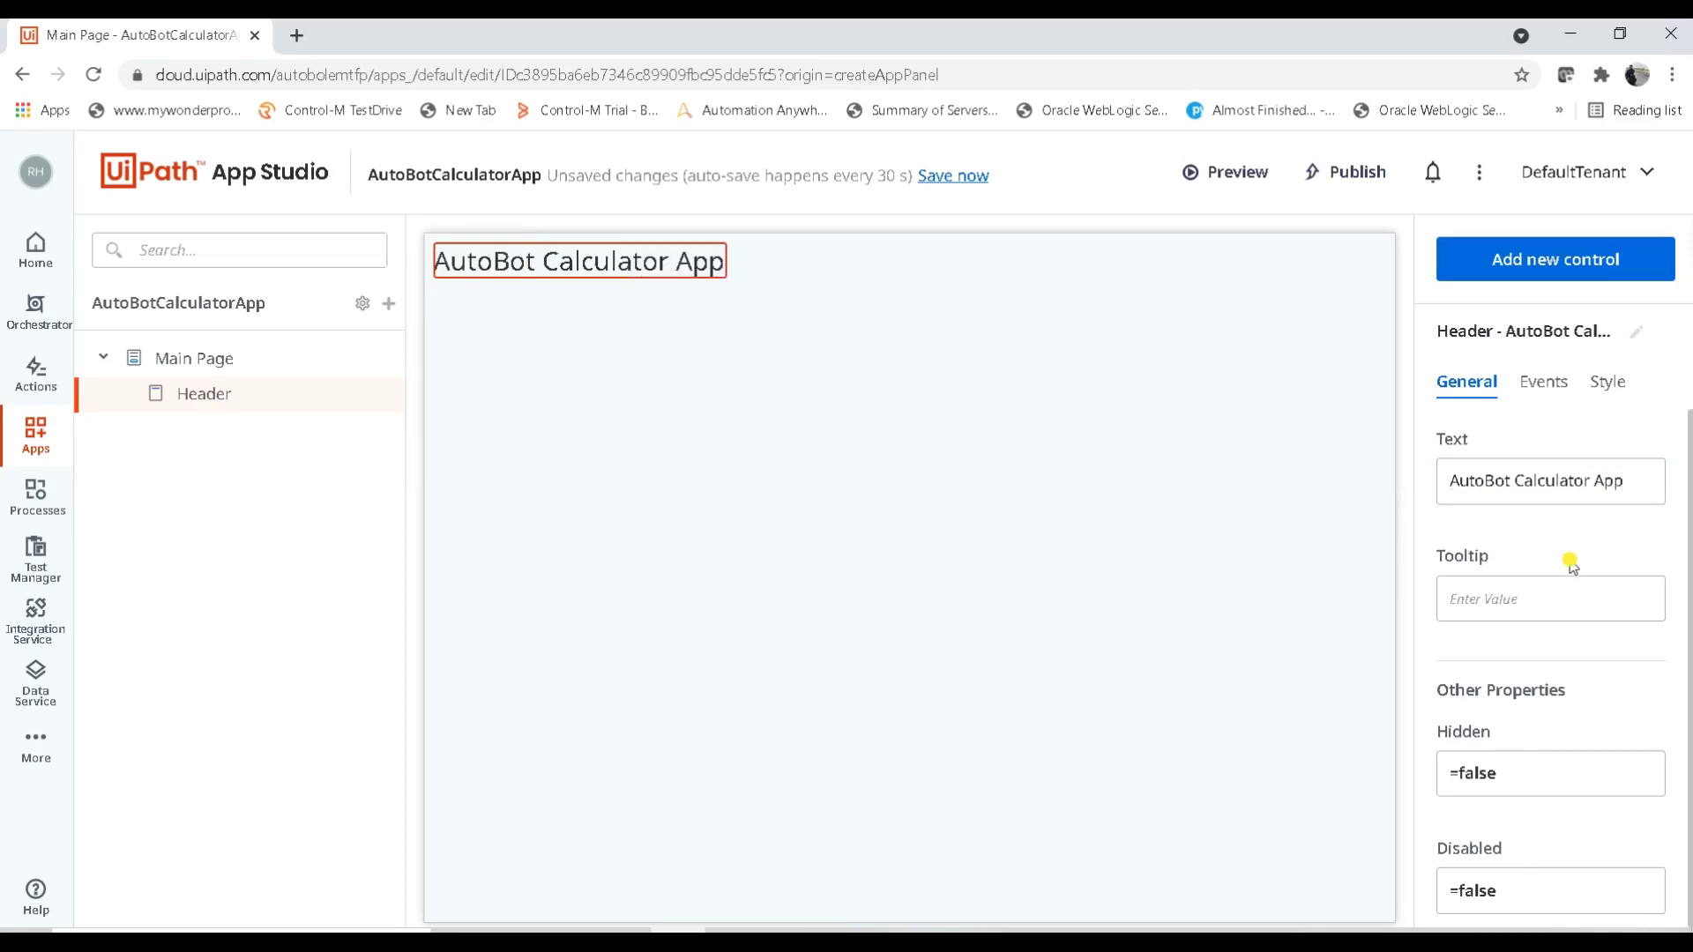
# Apply the Headline 1 style to the header and align it to the horizontal centre of the page.
pyautogui.click(1617, 386)
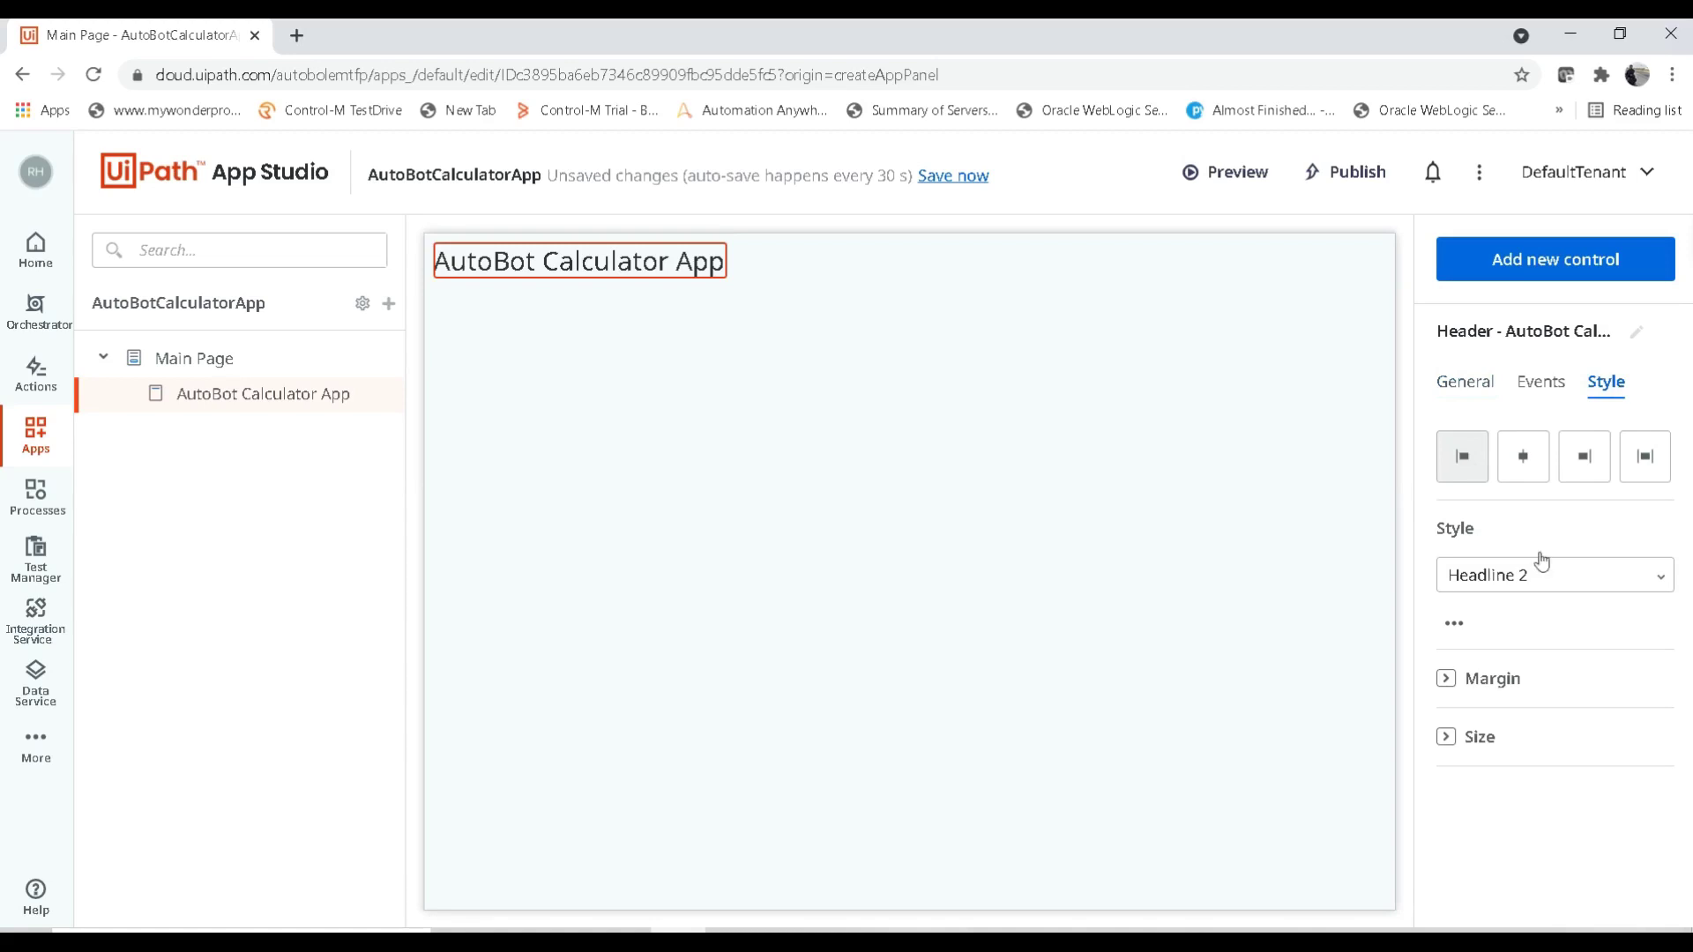
pyautogui.click(1603, 584)
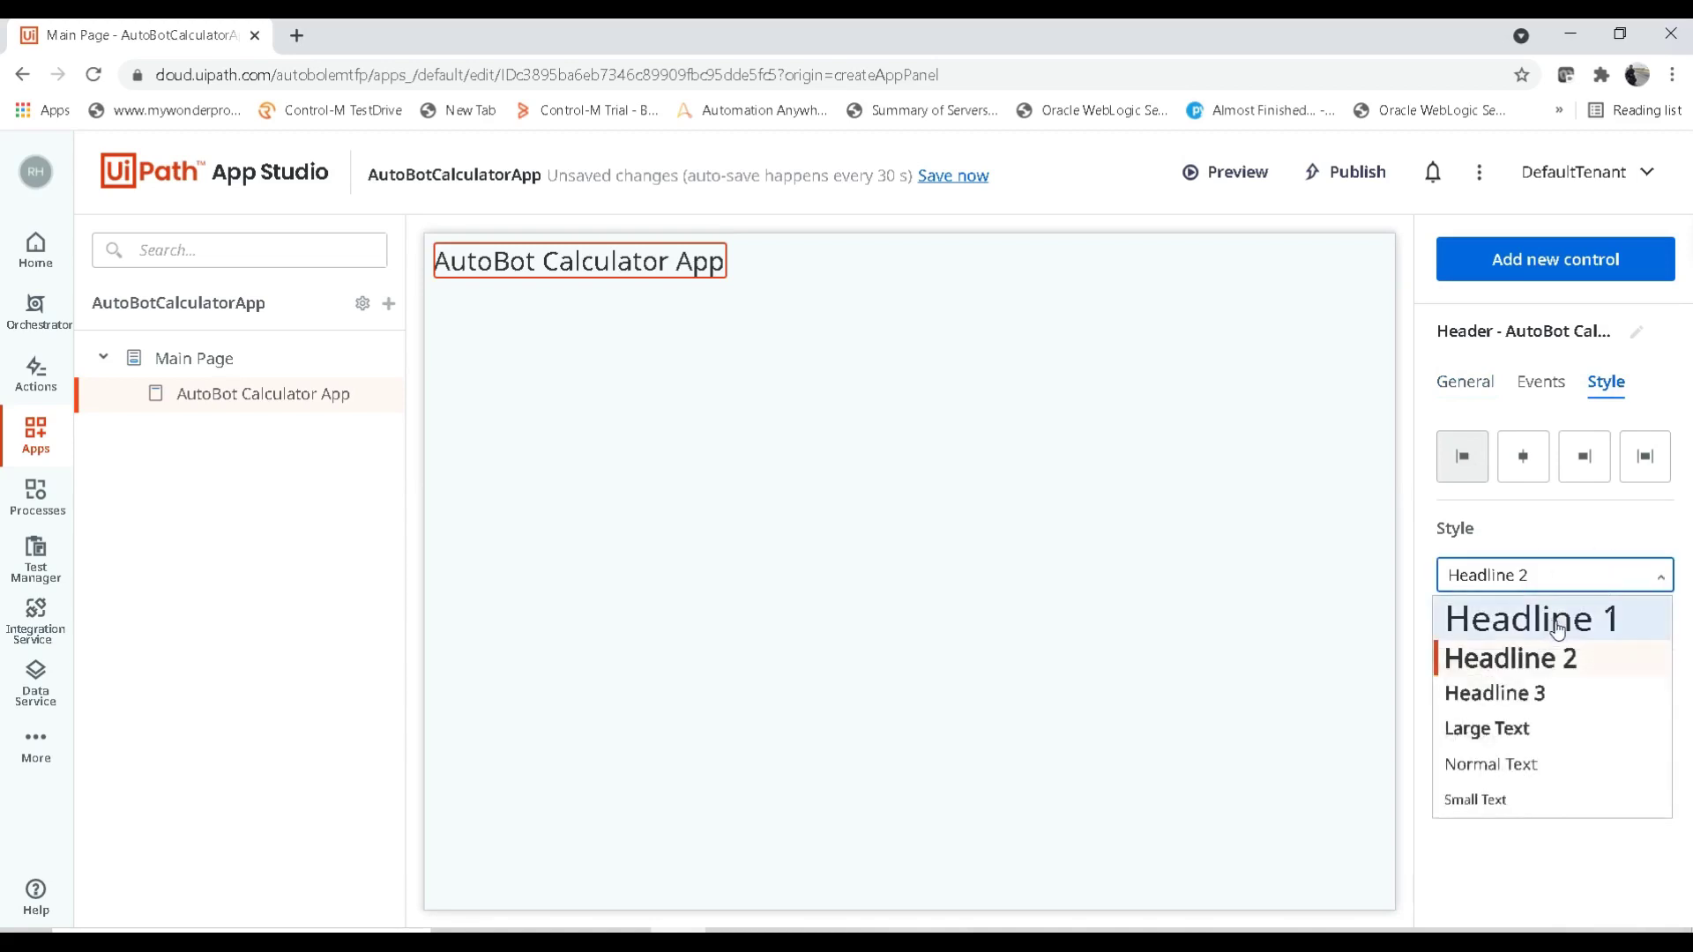
pyautogui.click(1556, 626)
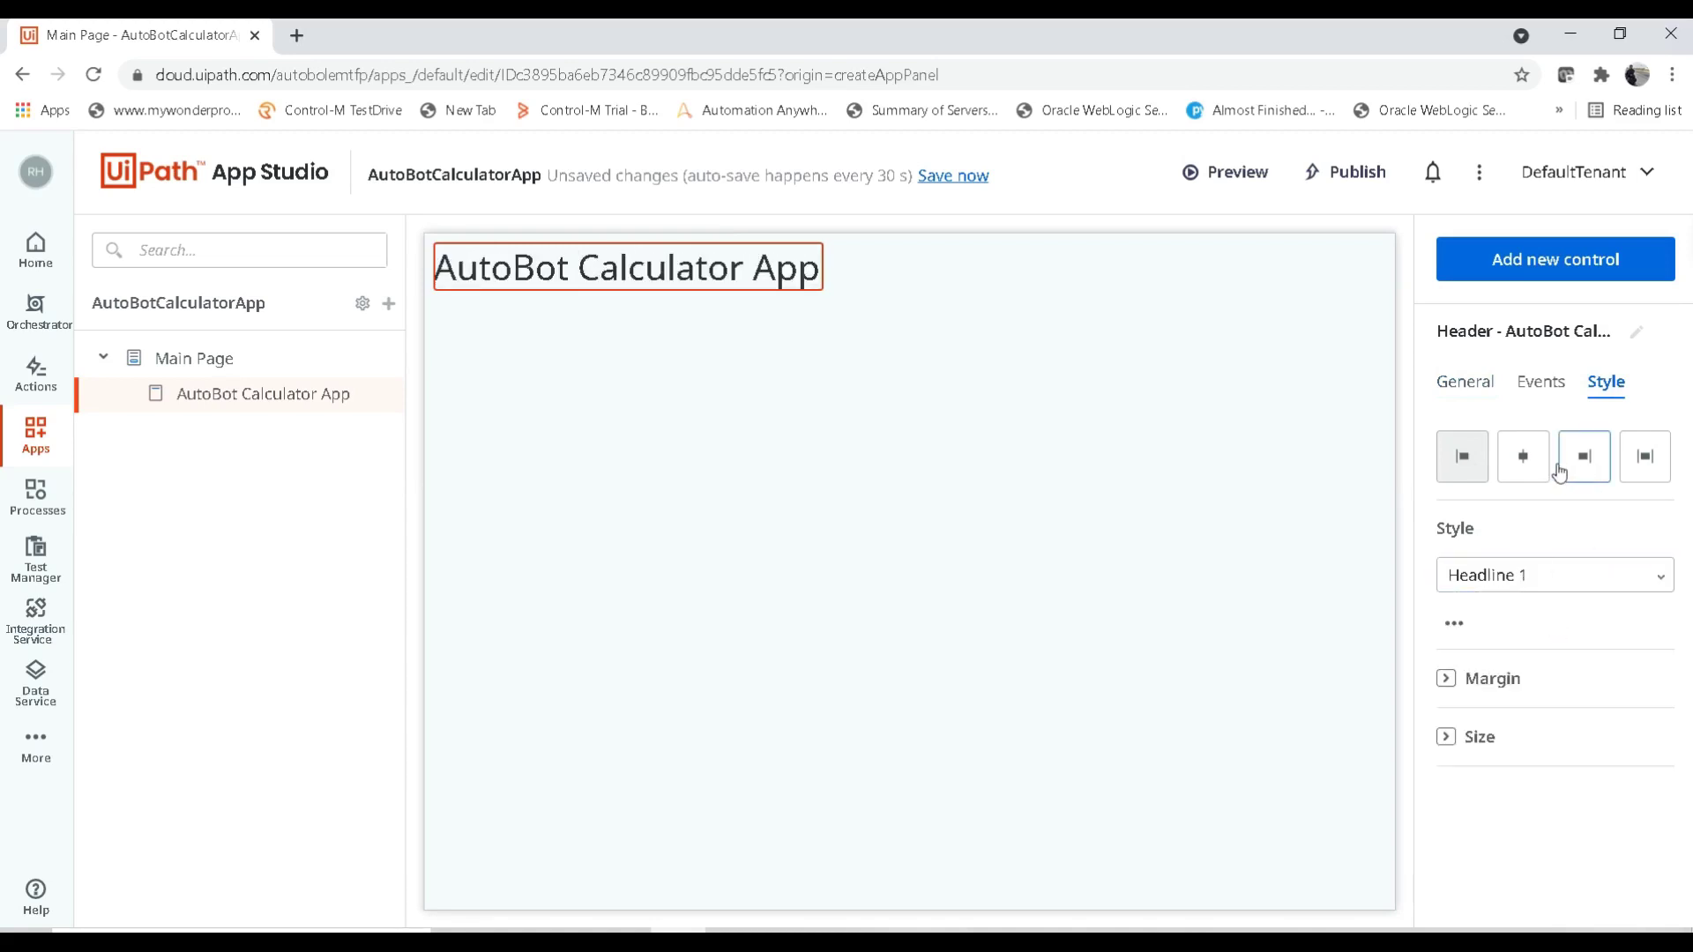
pyautogui.click(1530, 467)
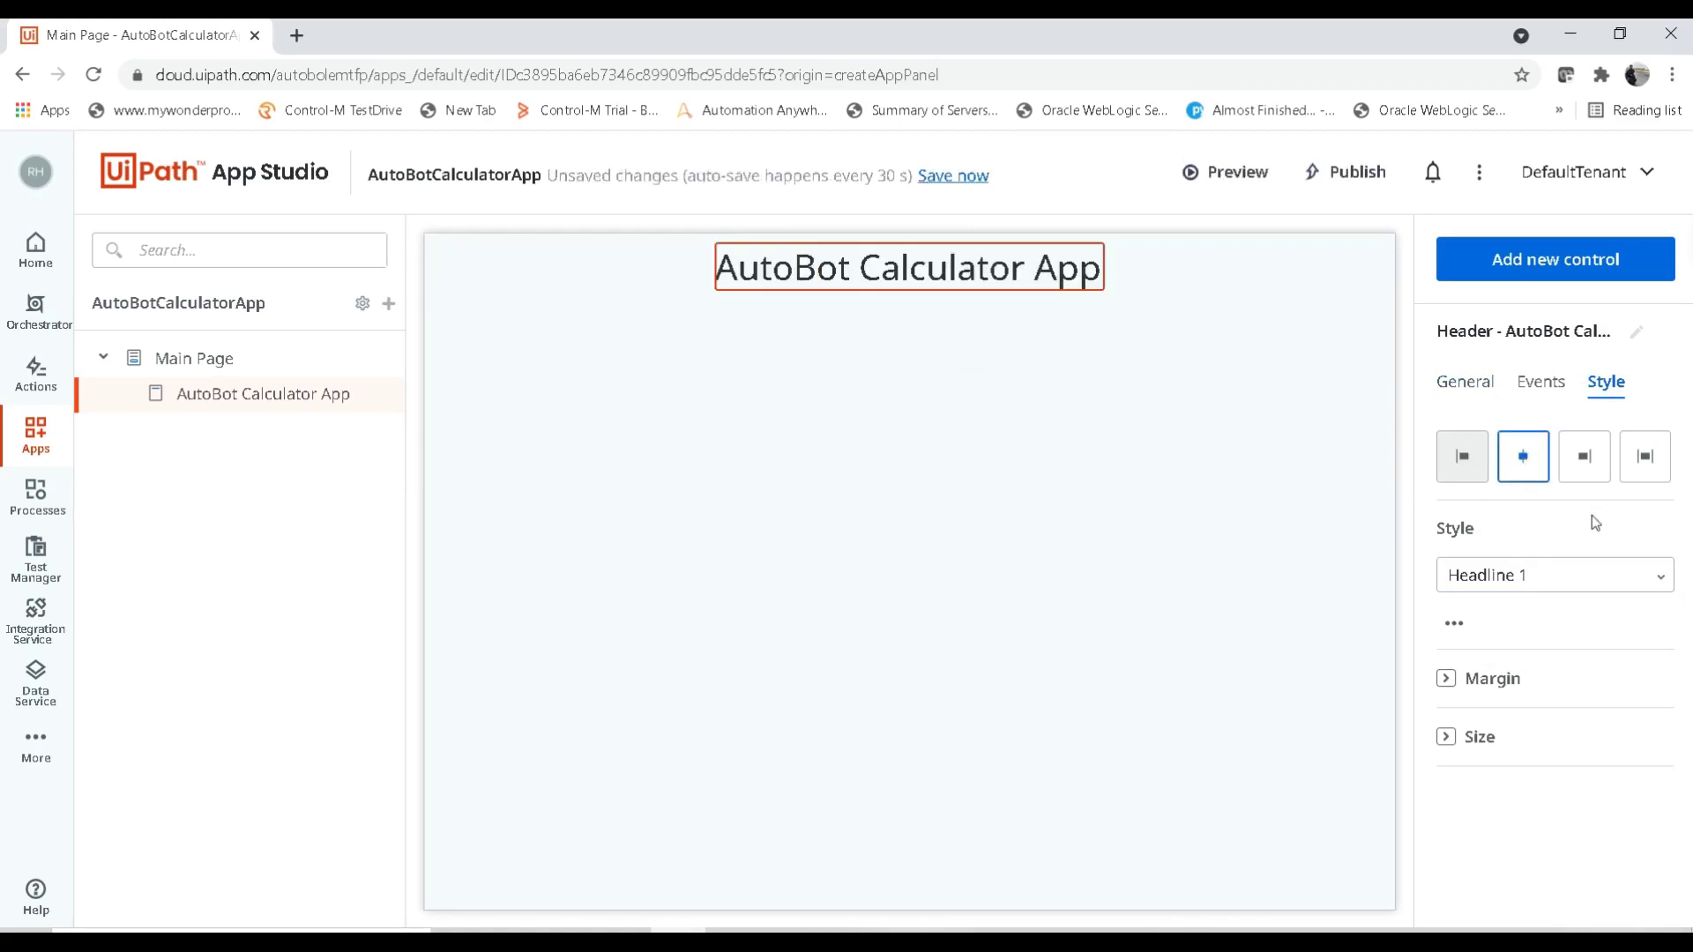
# Change the Main Page's background color to the teal shade #36a8bf.
pyautogui.click(866, 460)
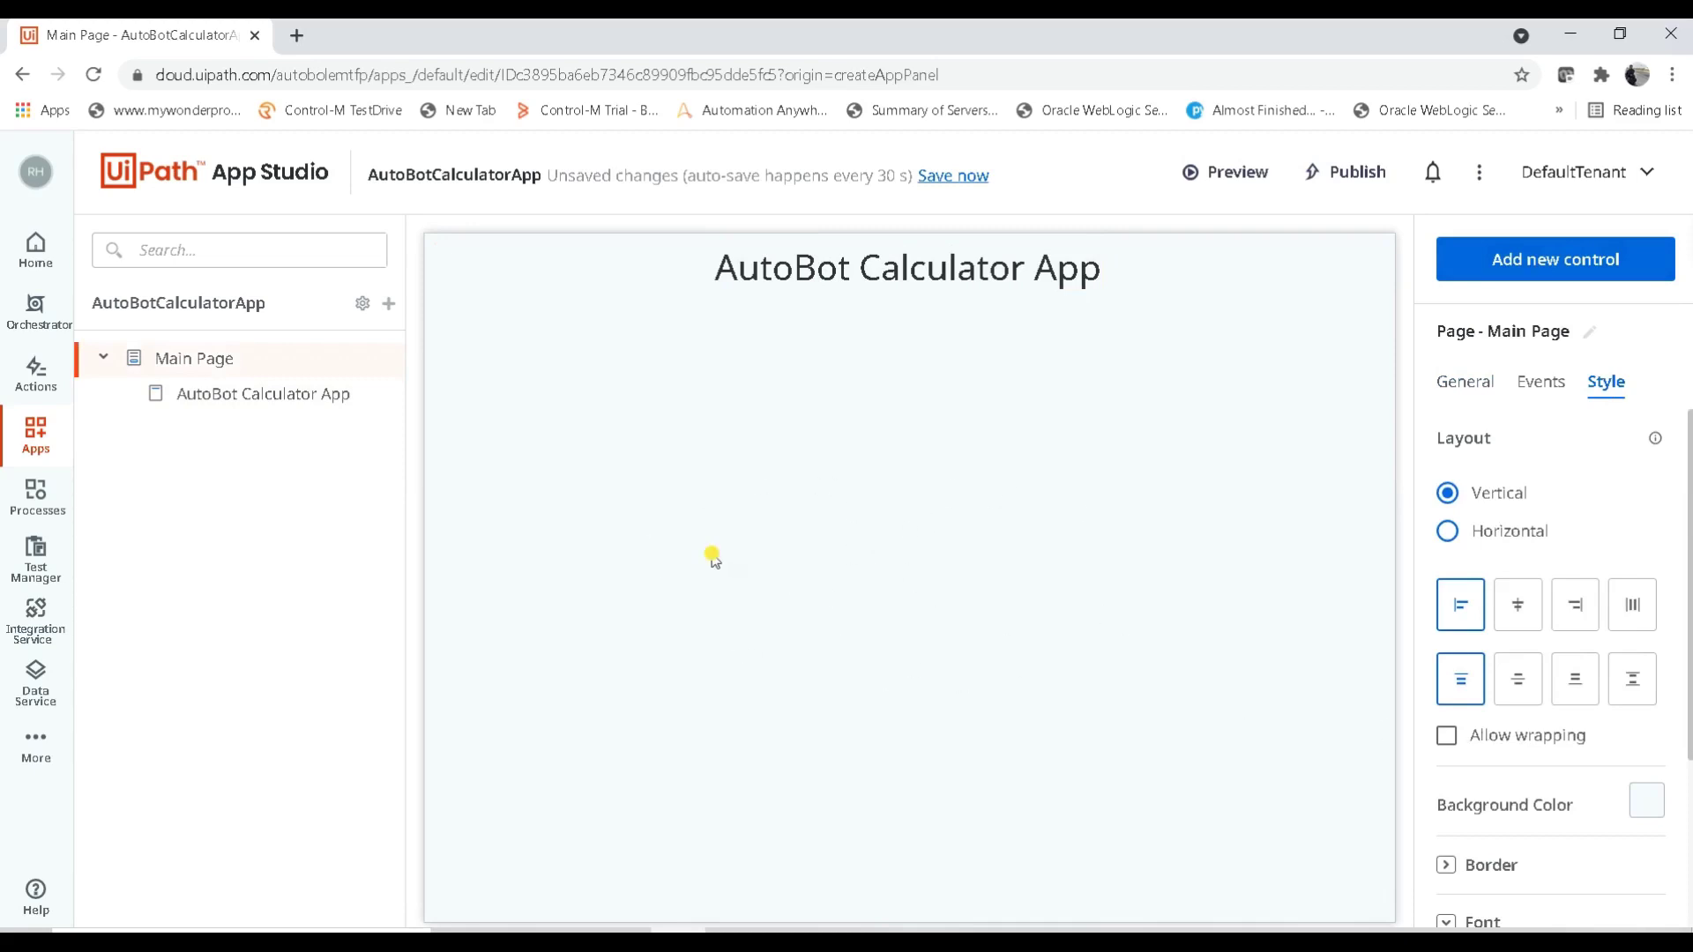
pyautogui.click(1646, 805)
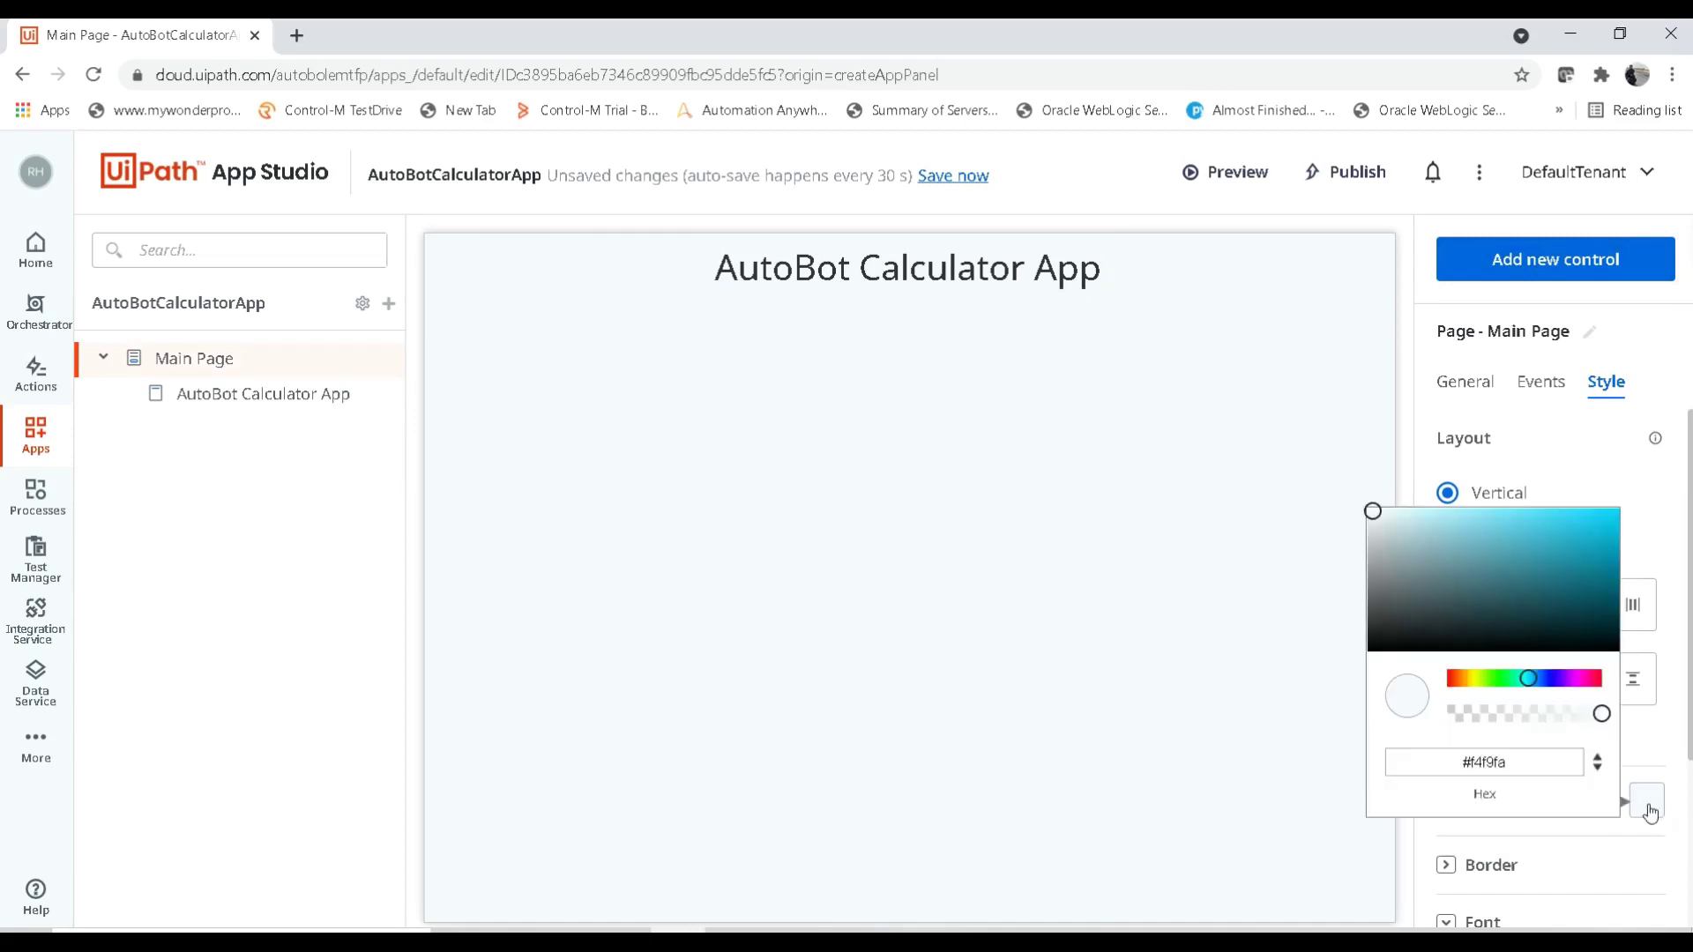
pyautogui.click(1449, 517)
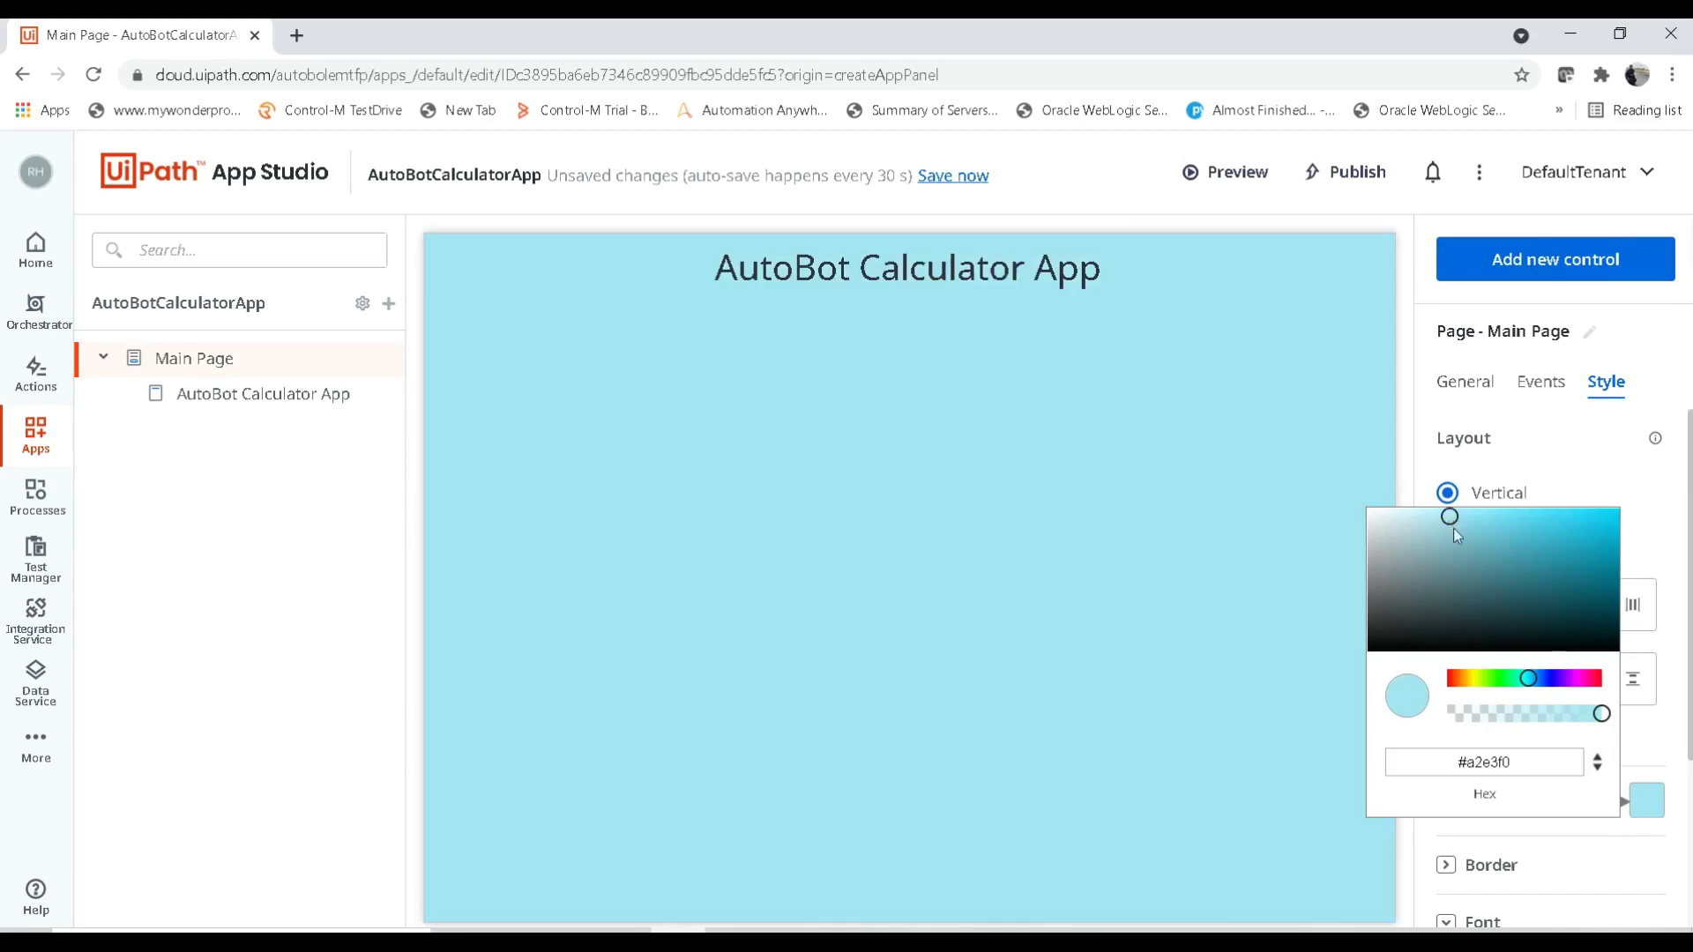
pyautogui.click(1550, 547)
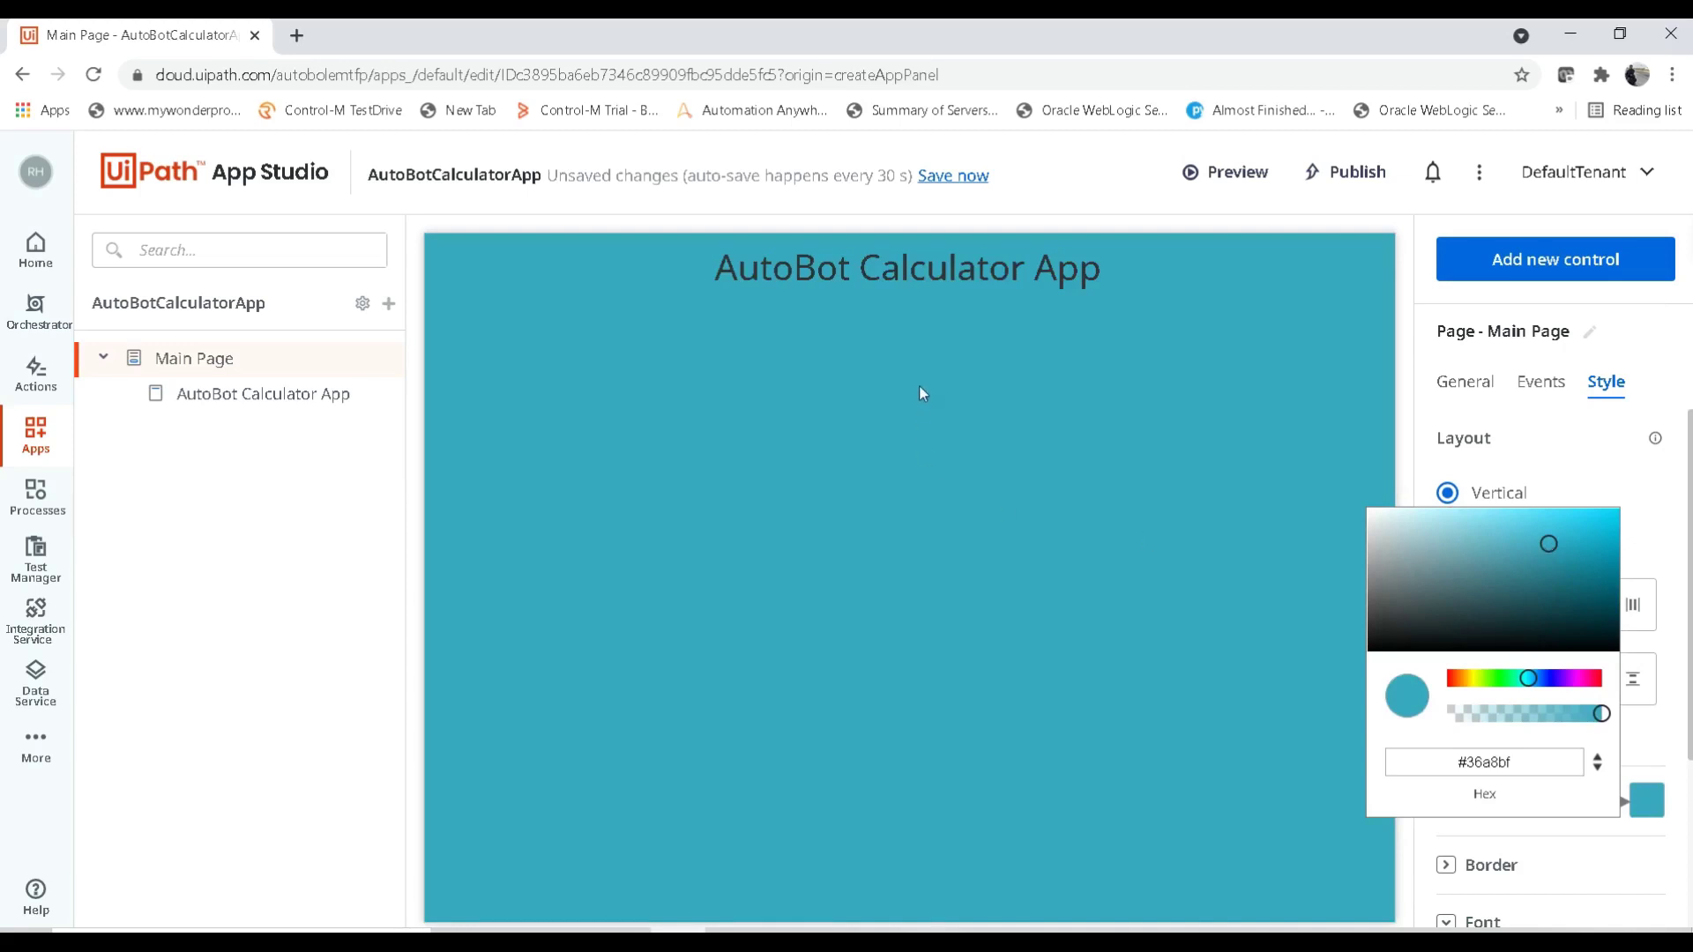
pyautogui.click(1679, 745)
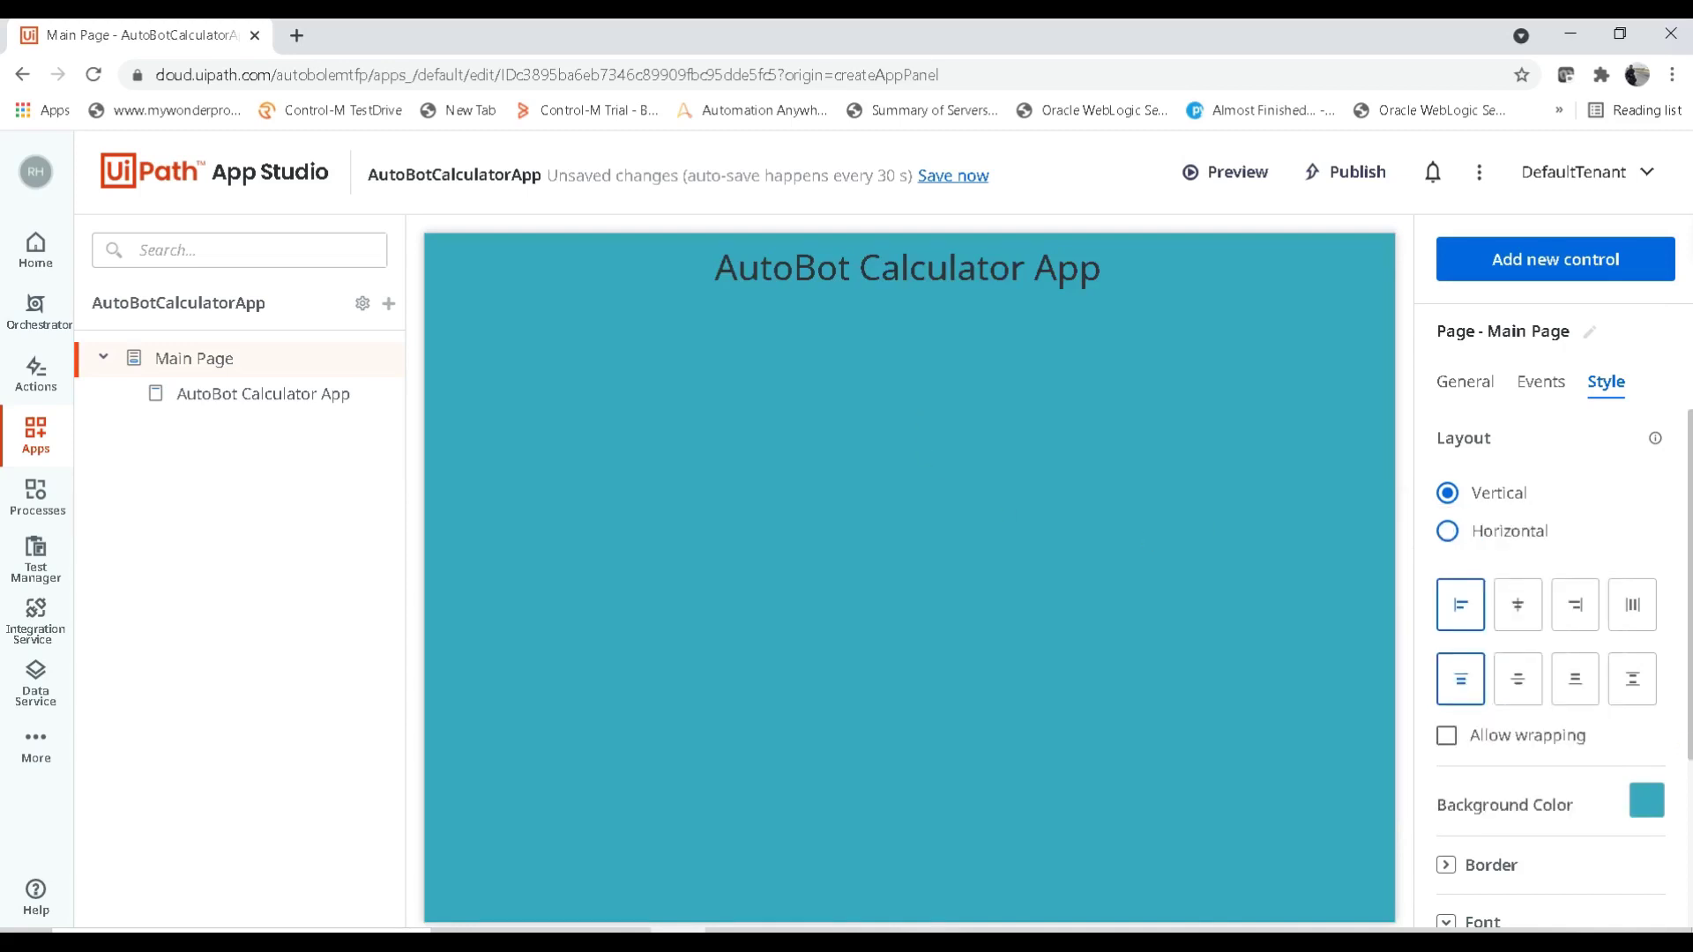
pyautogui.scroll(-2, 1552, 670)
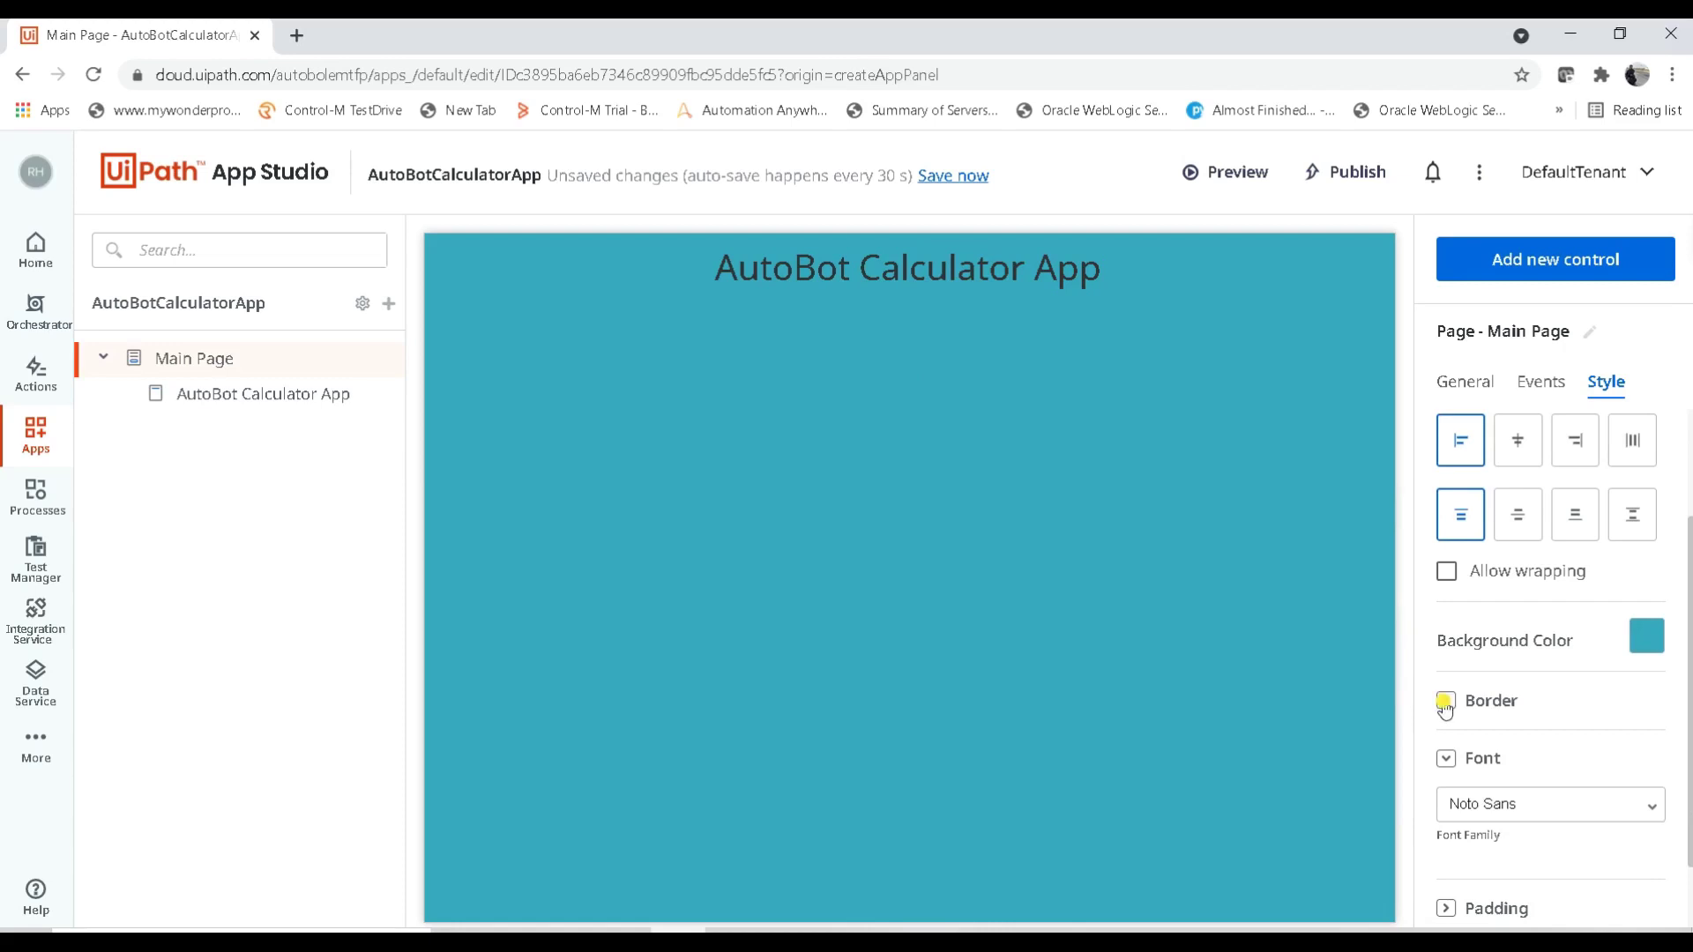
pyautogui.click(1445, 703)
pyautogui.click(1445, 703)
pyautogui.scroll(2, 1552, 670)
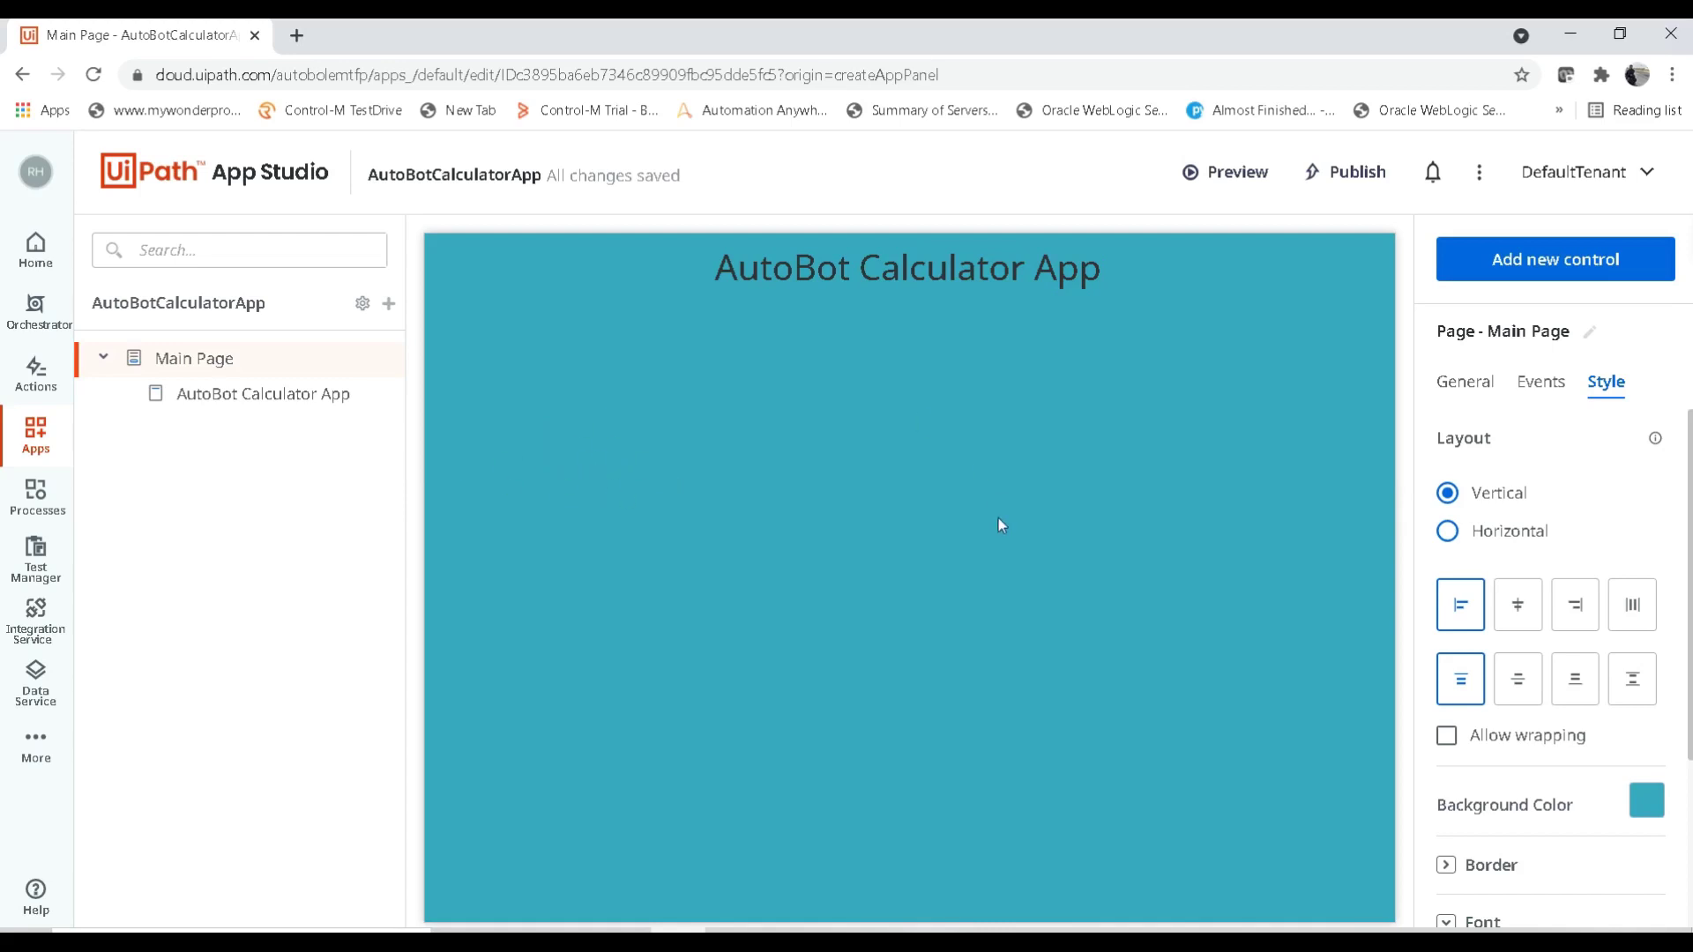
# Add a Label display control to the Main Page directly below the header.
pyautogui.click(1560, 270)
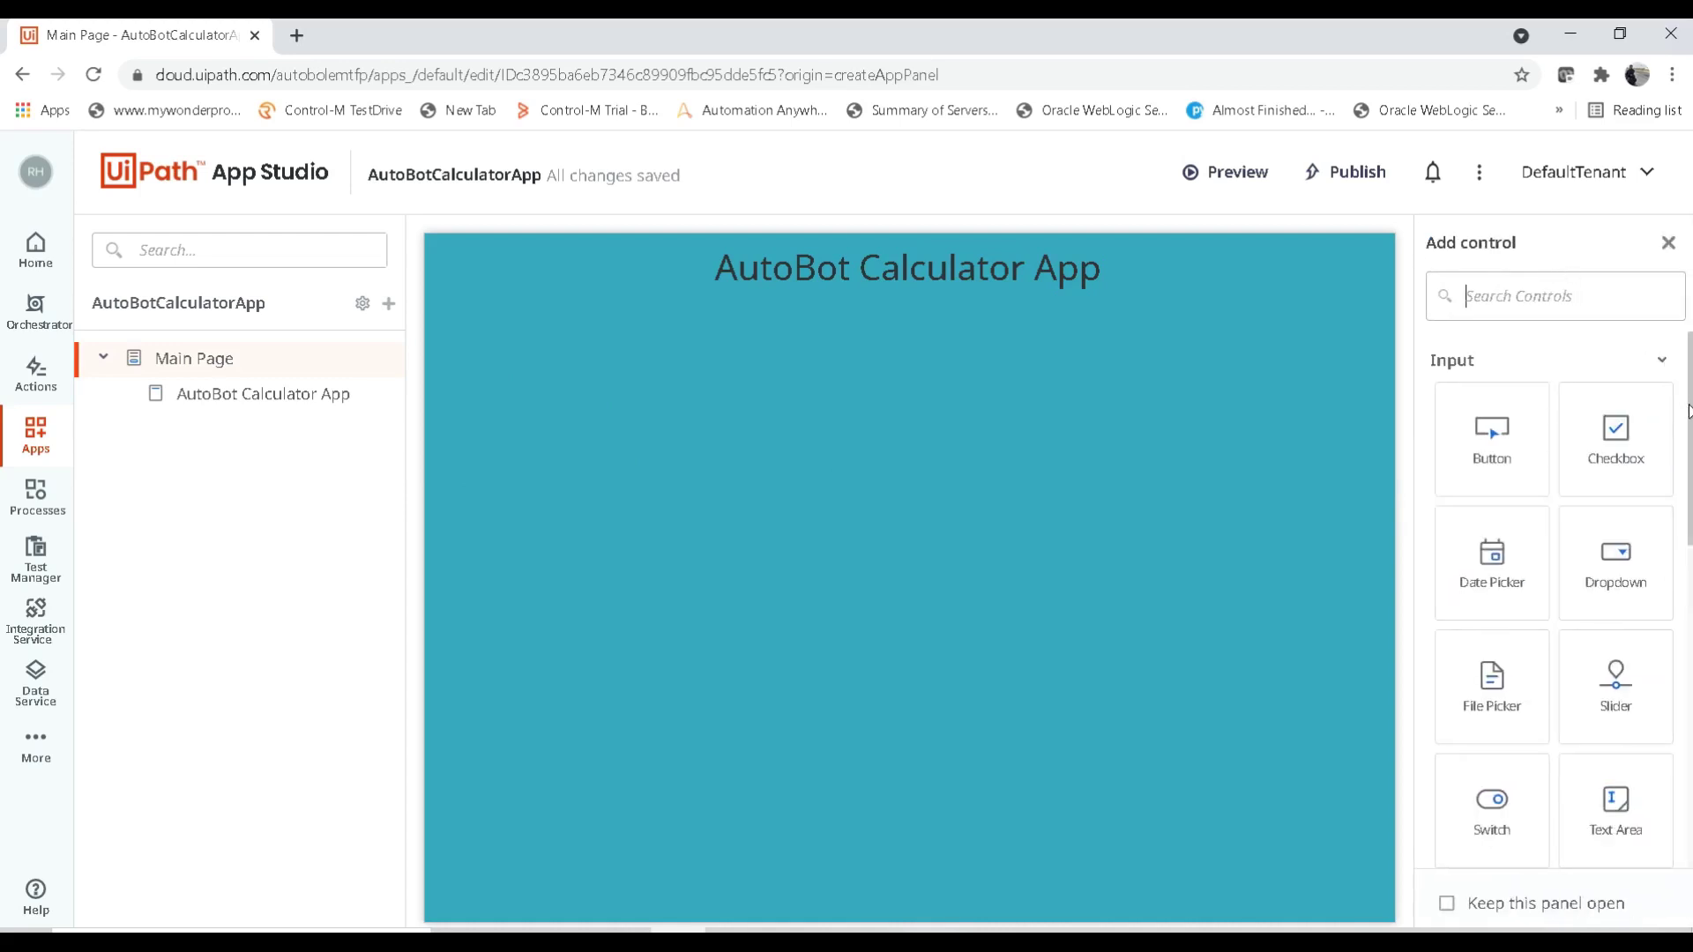
pyautogui.moveTo(1690, 414); pyautogui.dragTo(1689, 643)
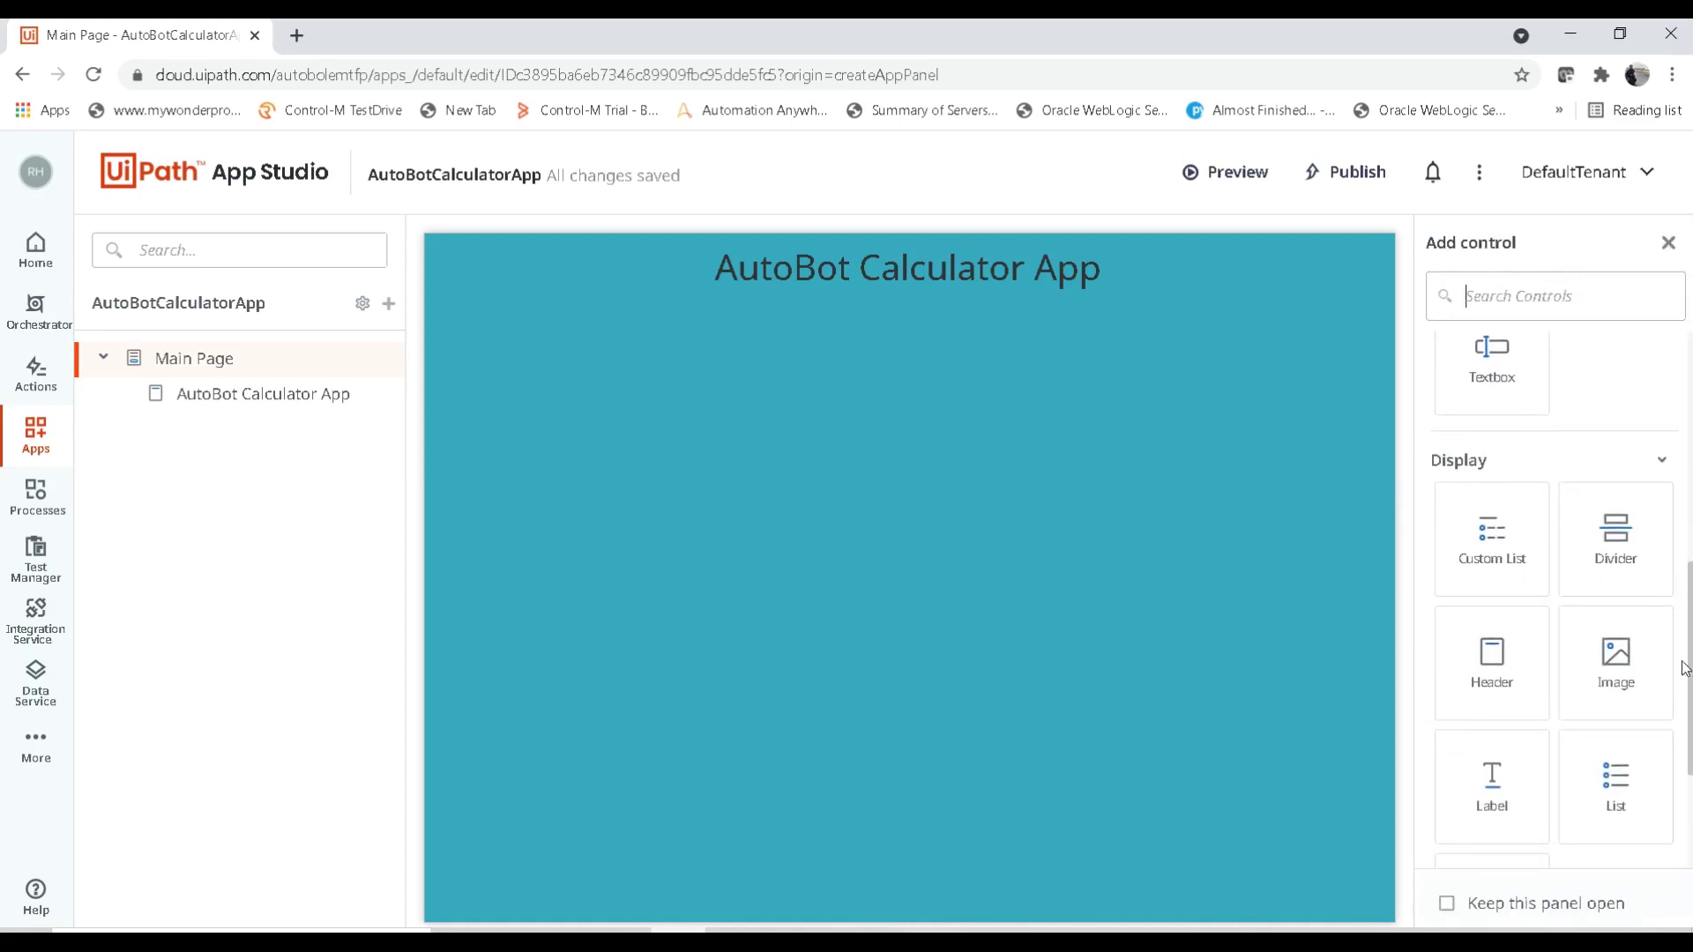
pyautogui.moveTo(1345, 746); pyautogui.dragTo(535, 310)
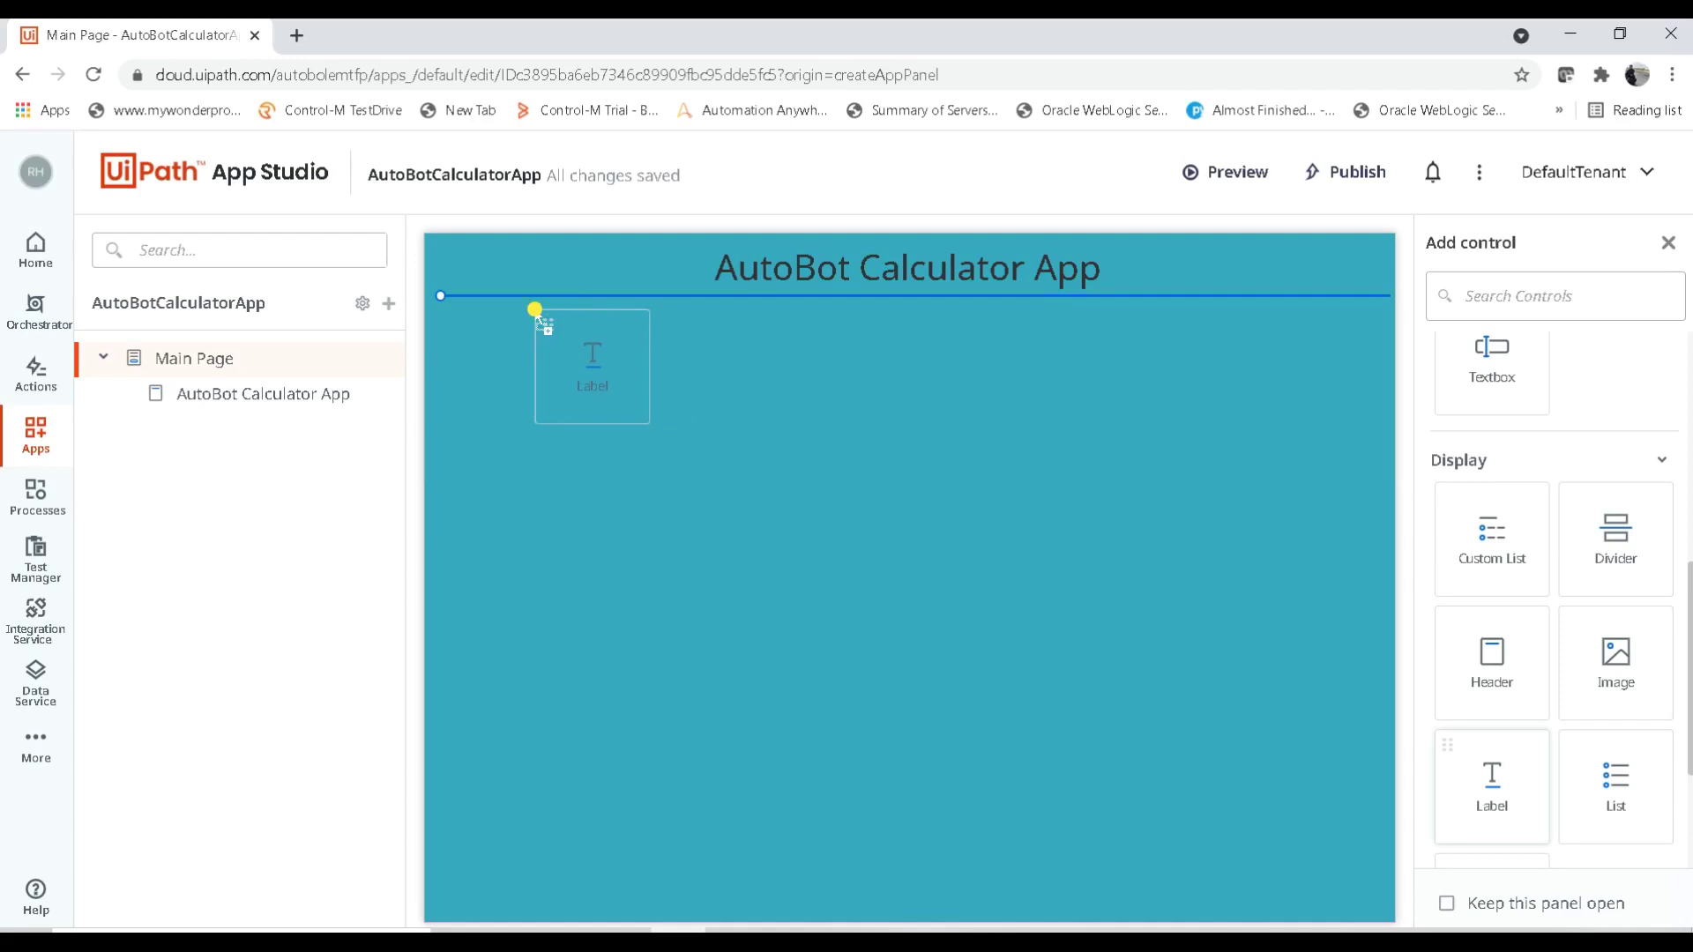
pyautogui.moveTo(535, 312); pyautogui.dragTo(529, 310)
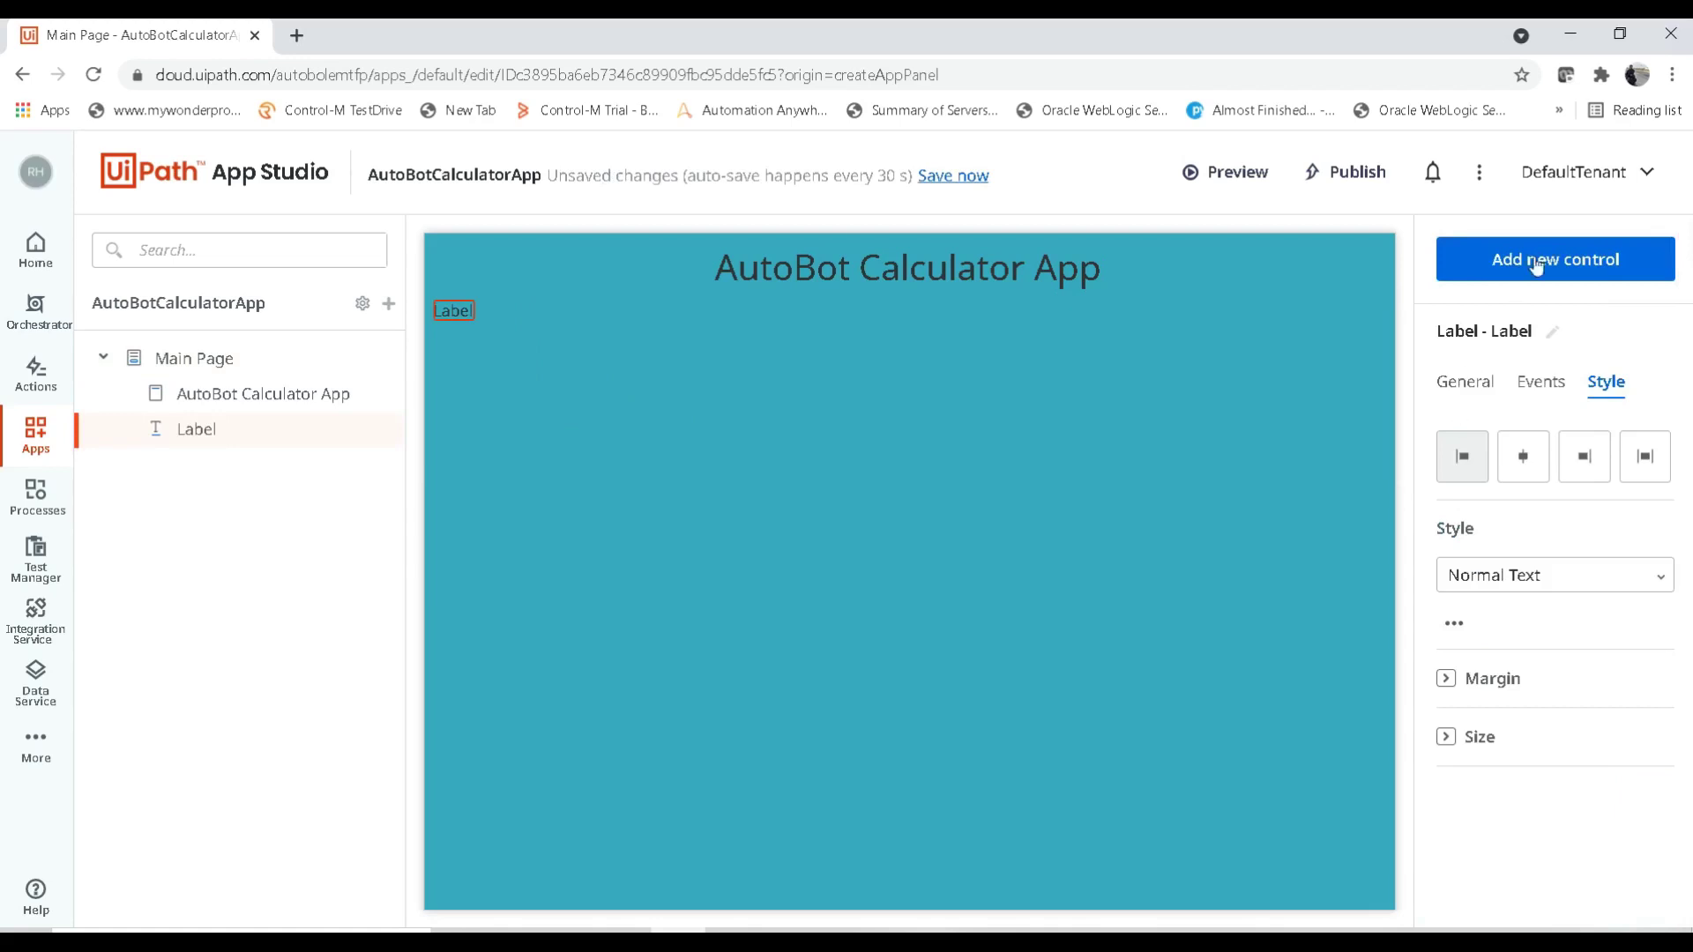
# Add a Textbox input control to the Main Page directly below the label.
pyautogui.click(1546, 258)
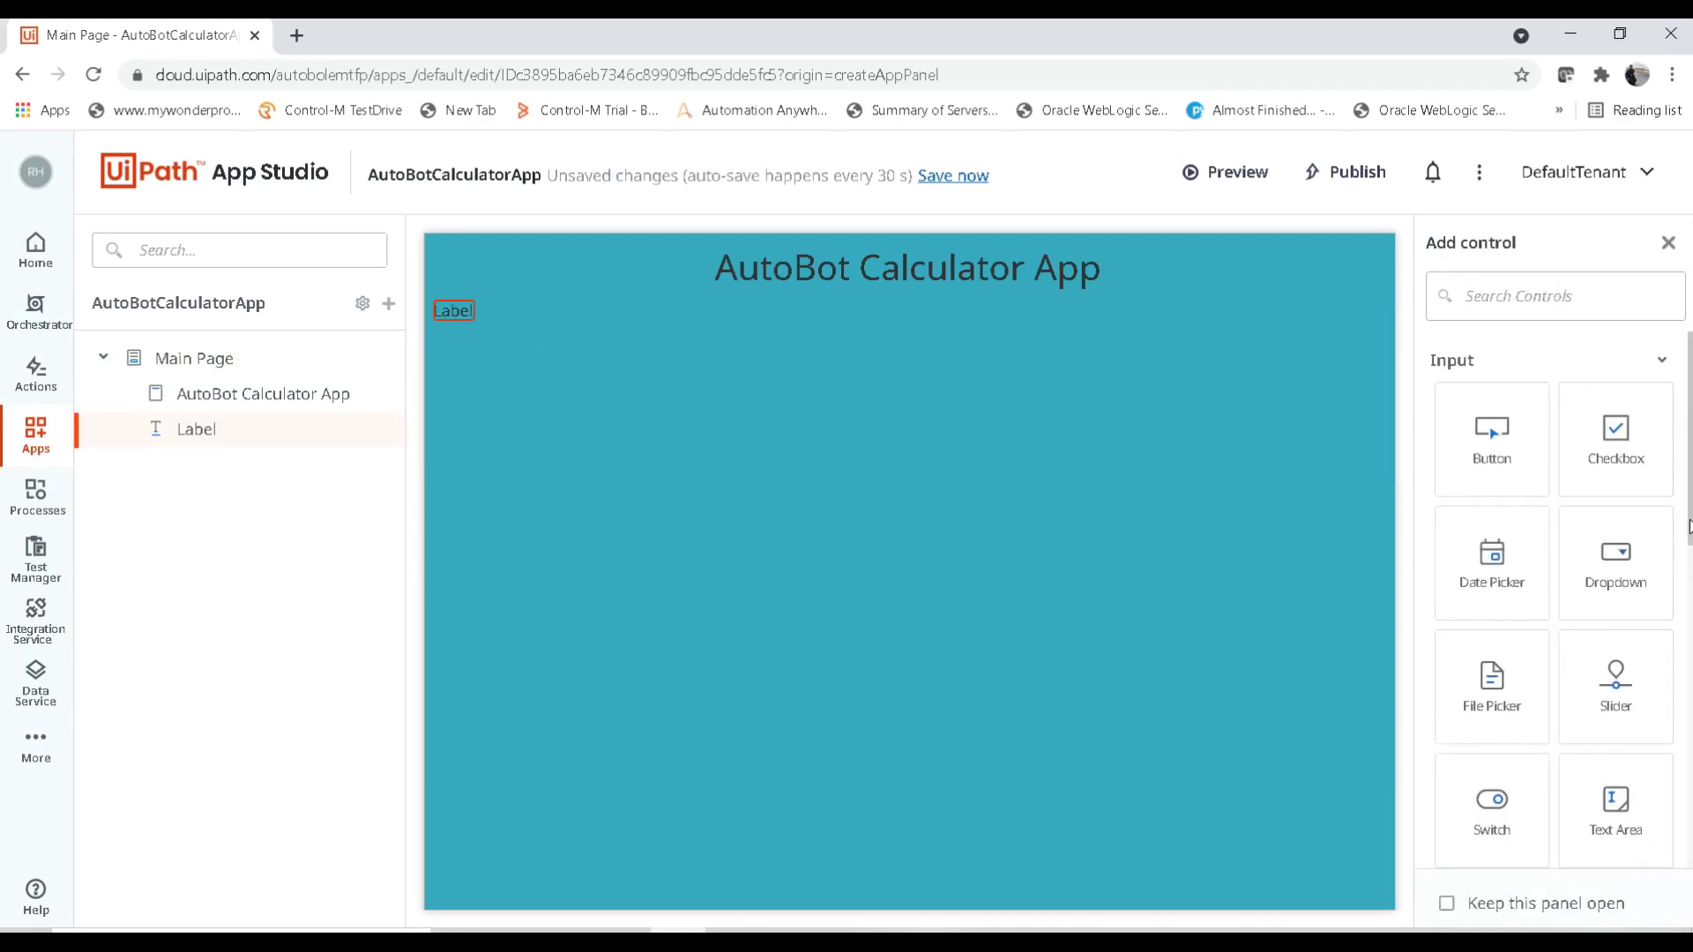
pyautogui.scroll(-4, 1689, 526)
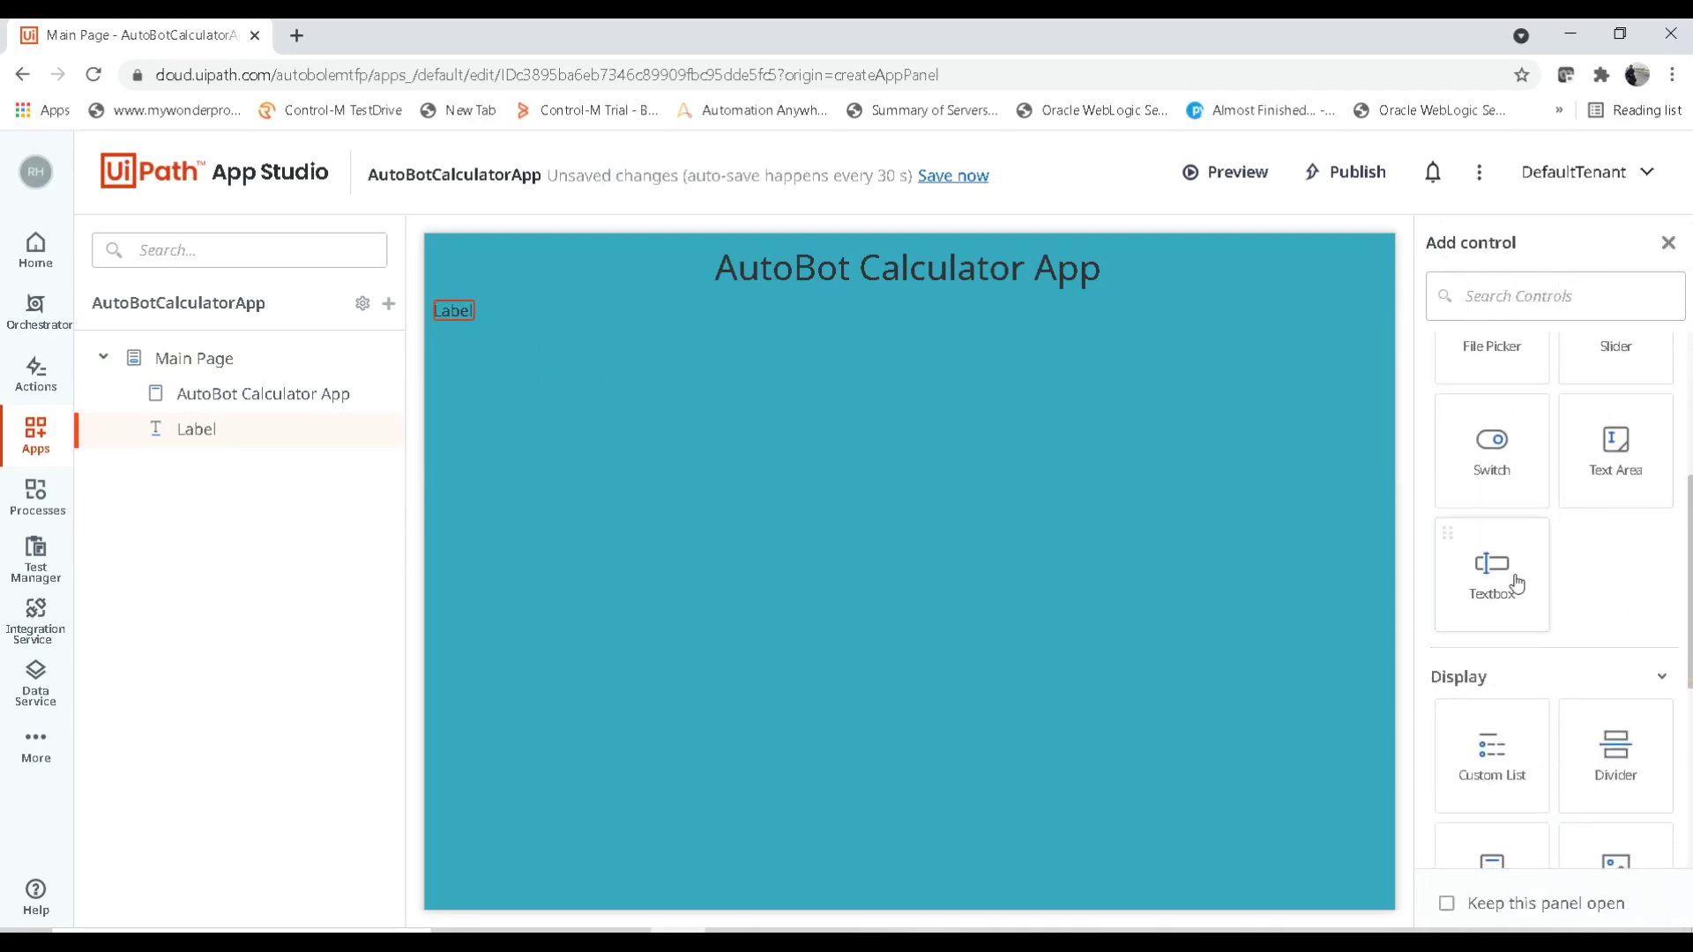
pyautogui.moveTo(1470, 579); pyautogui.dragTo(440, 323)
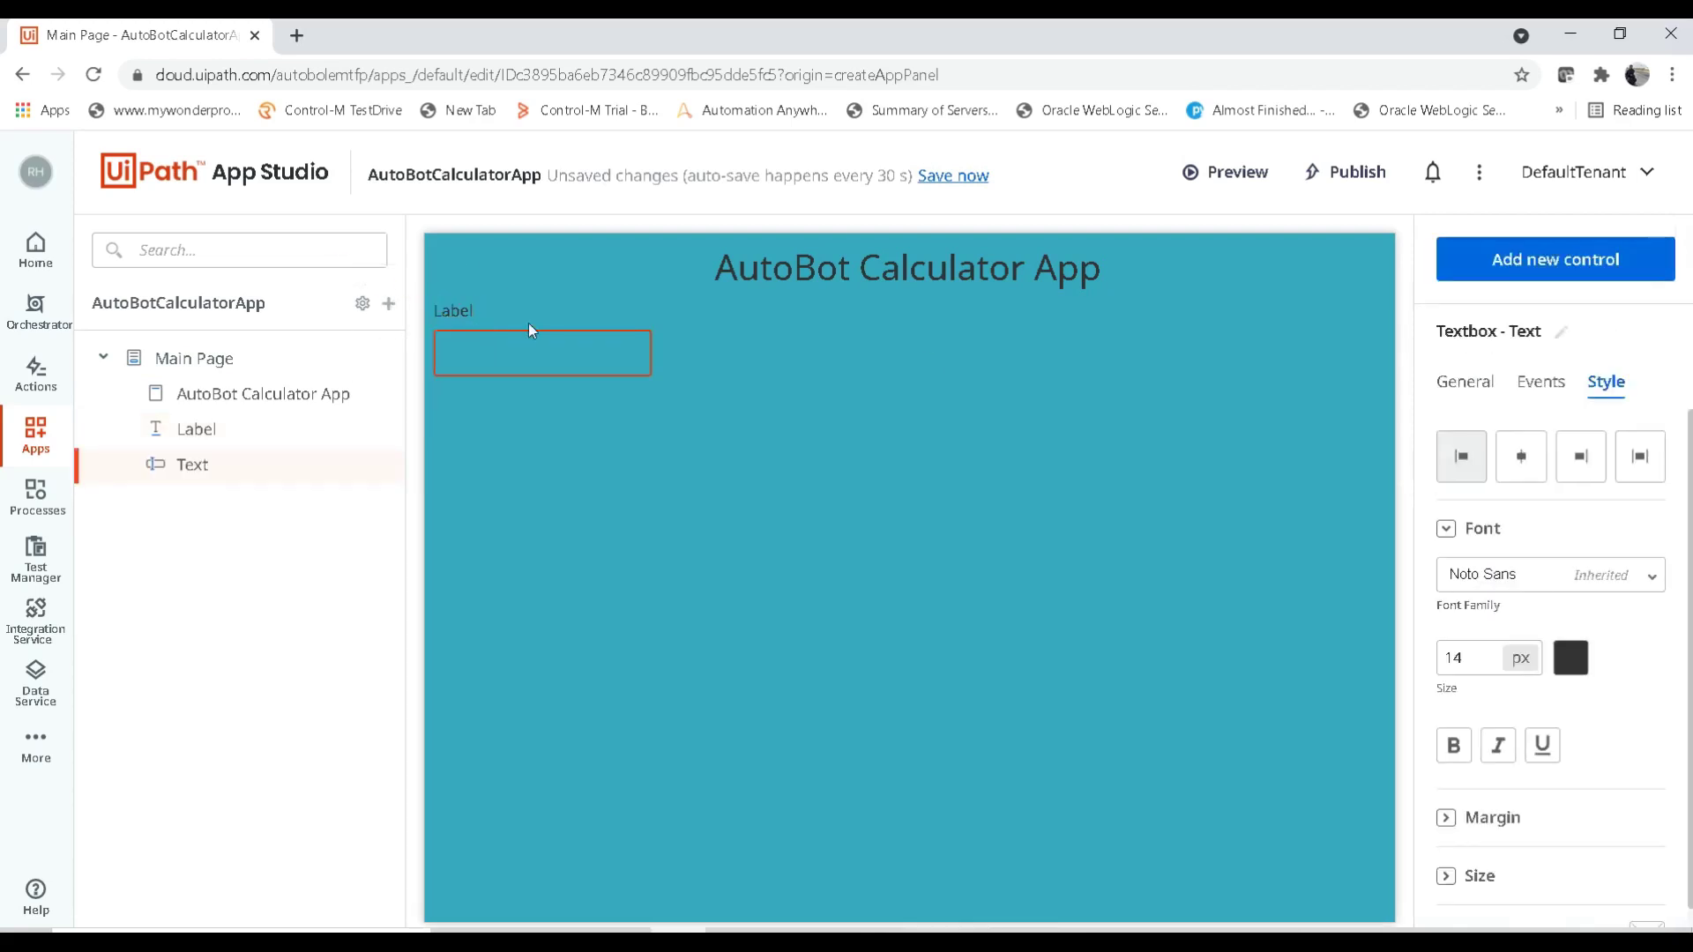
# Add a second Label display control to the Main Page directly below the first textbox.
pyautogui.click(1548, 270)
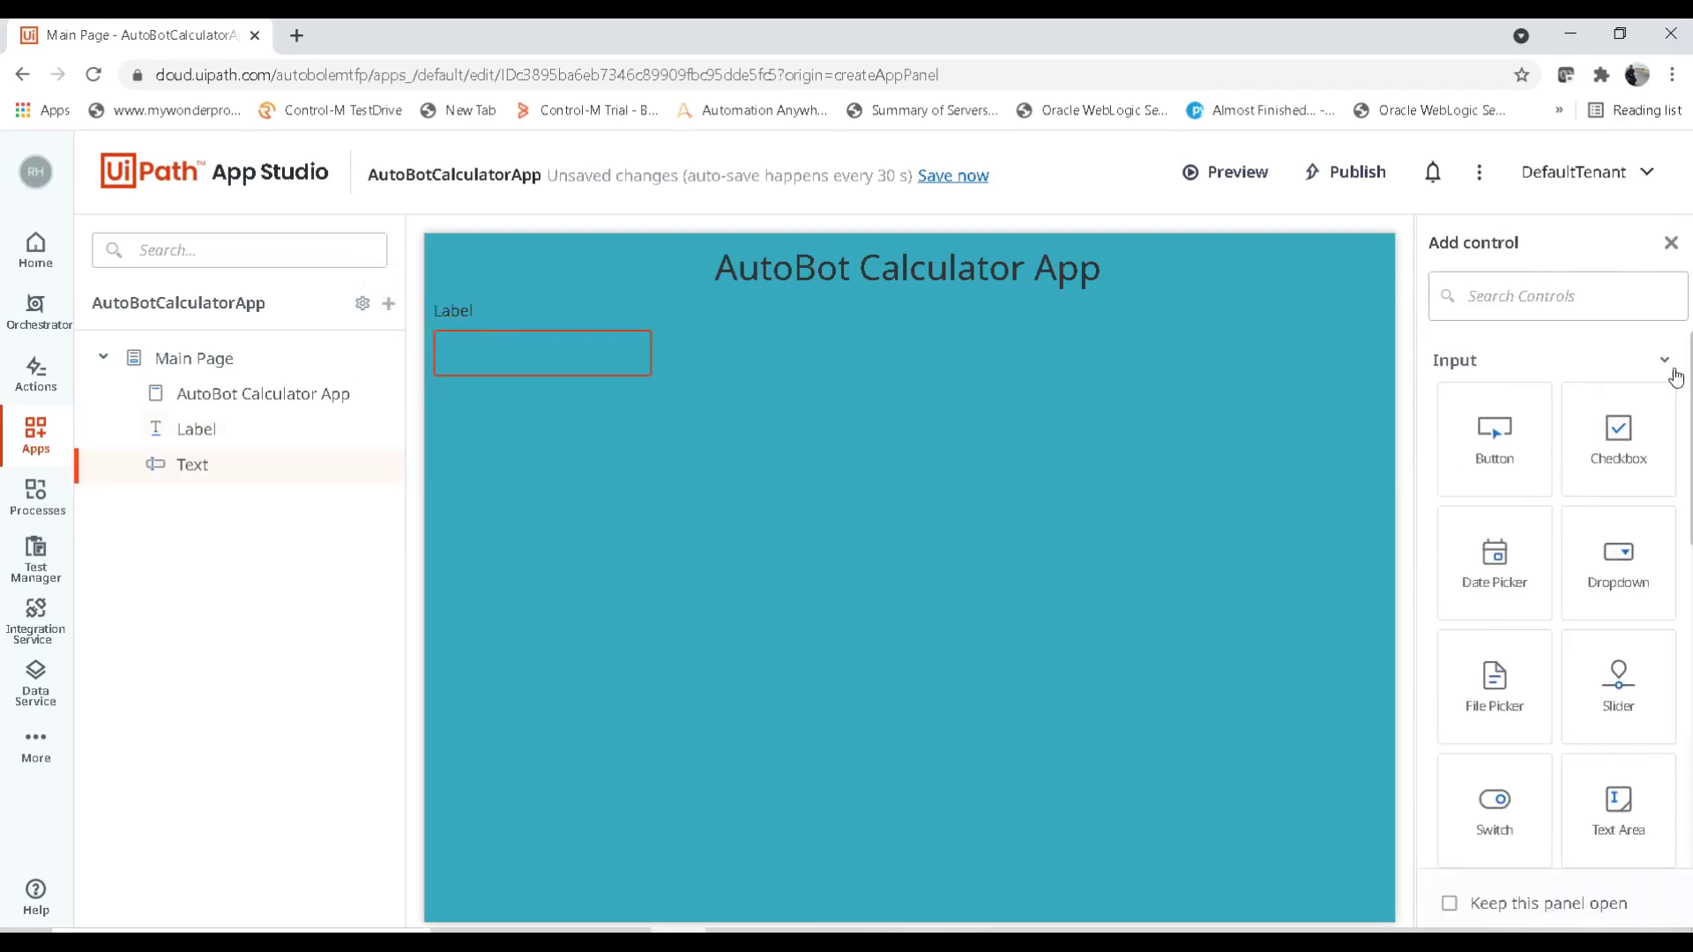
pyautogui.scroll(-5, 1479, 860)
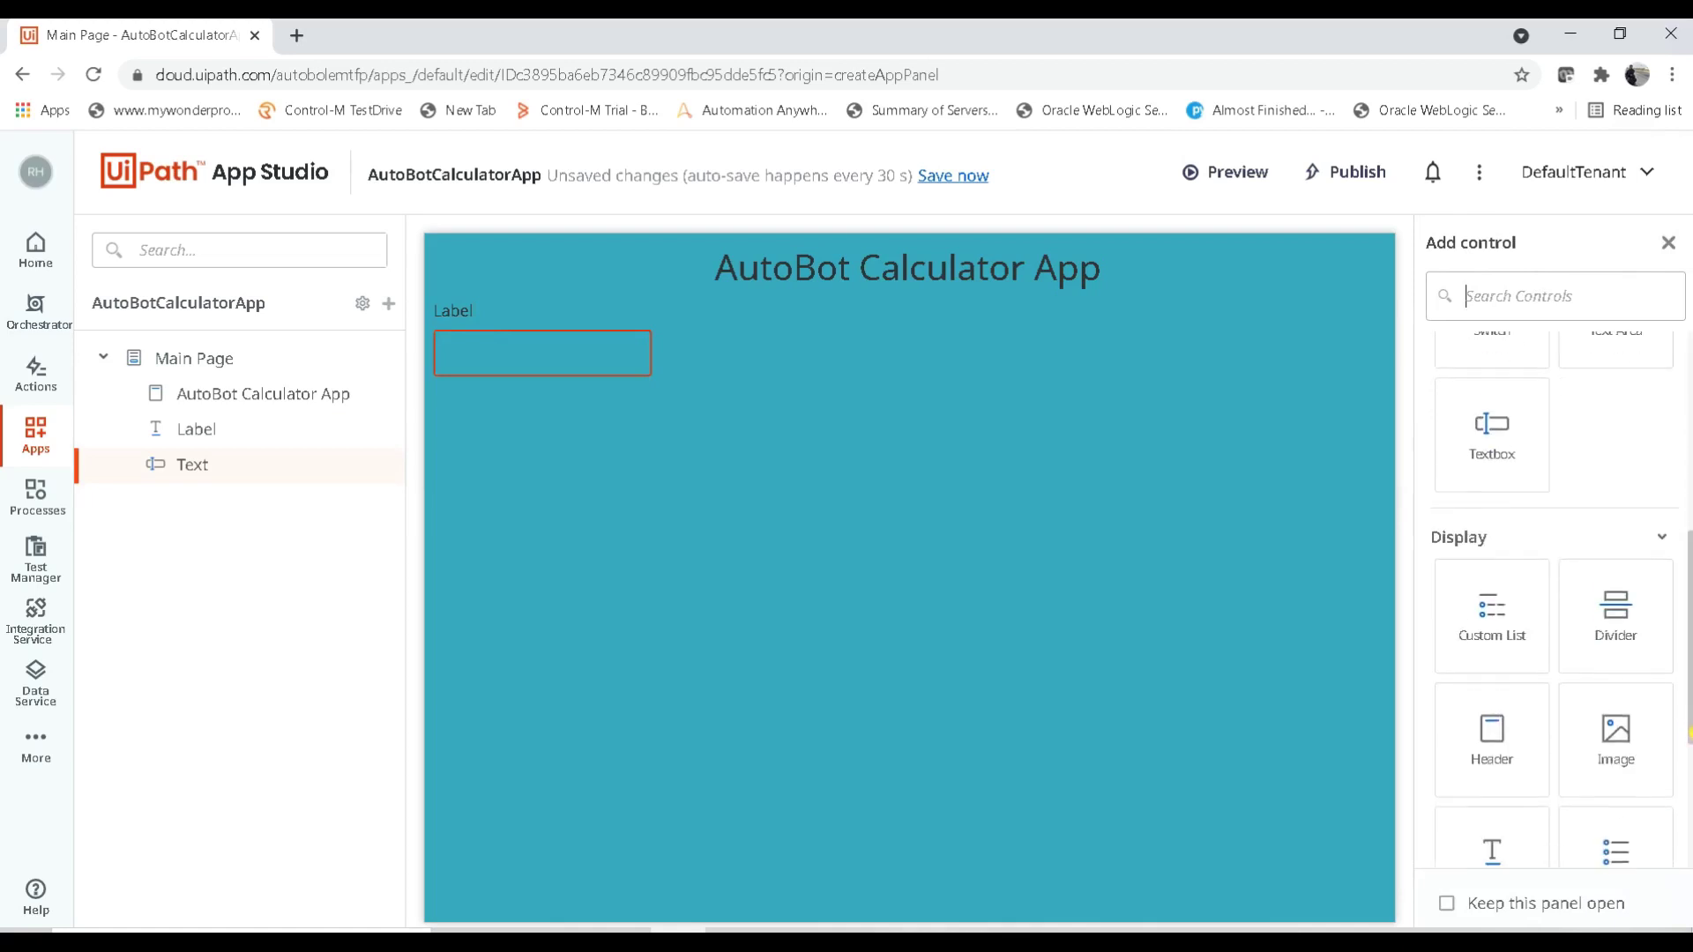
pyautogui.moveTo(1478, 860); pyautogui.dragTo(475, 394)
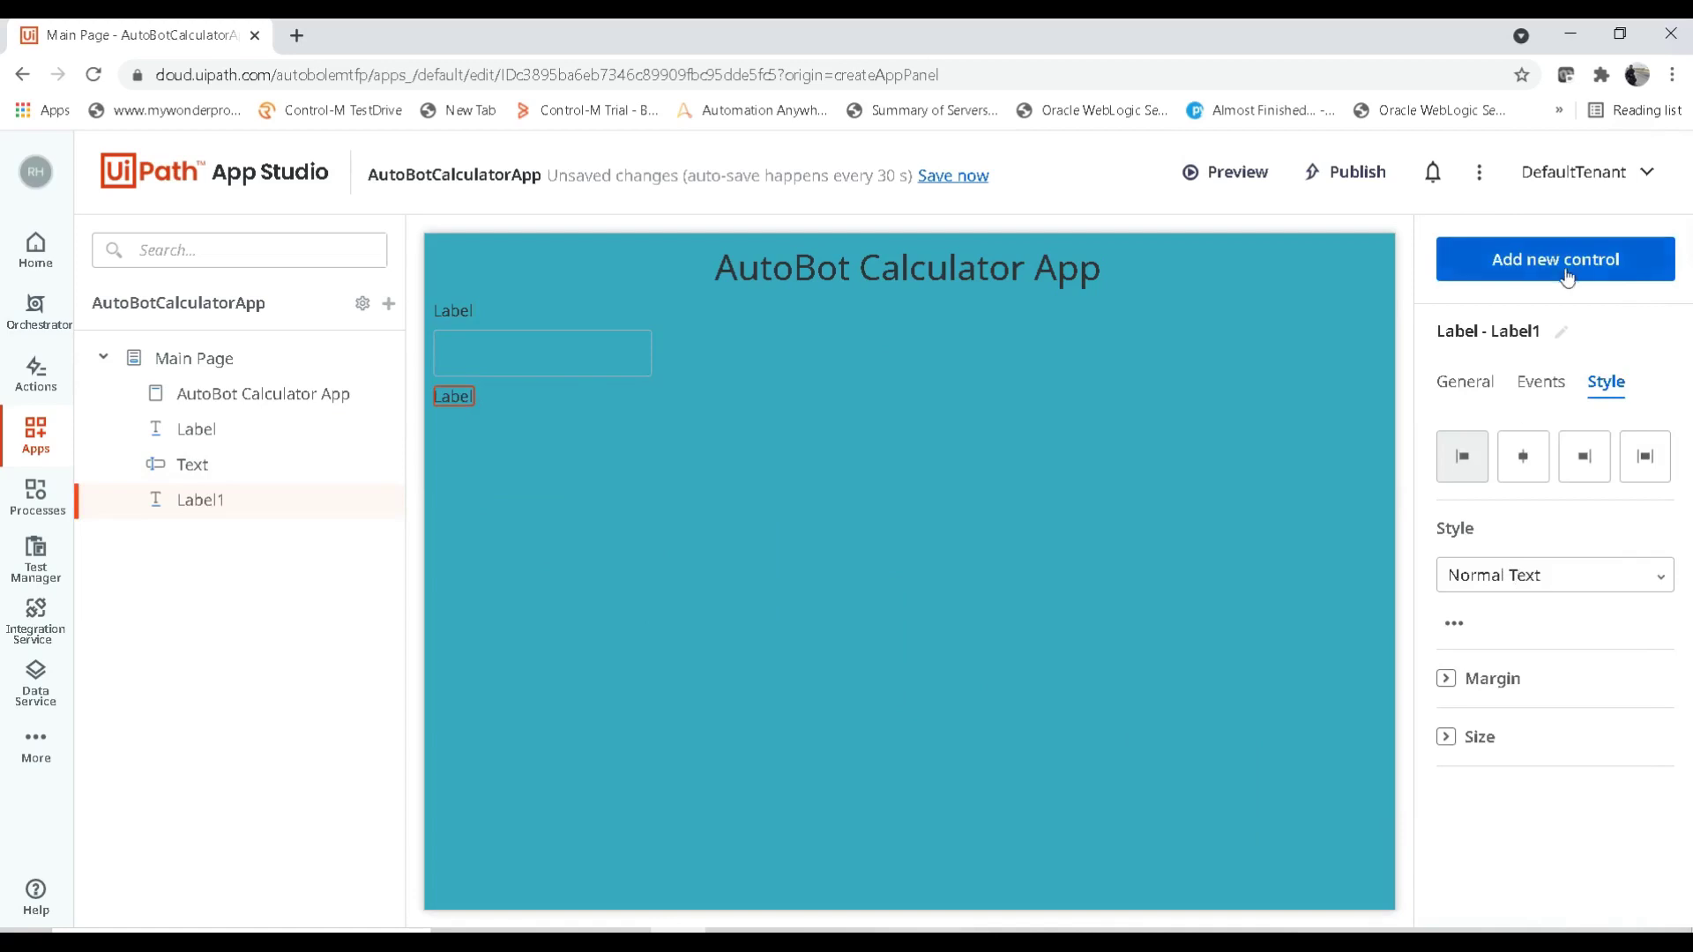
# Add a second Textbox below the second label and a Button directly below that textbox.
pyautogui.click(1585, 254)
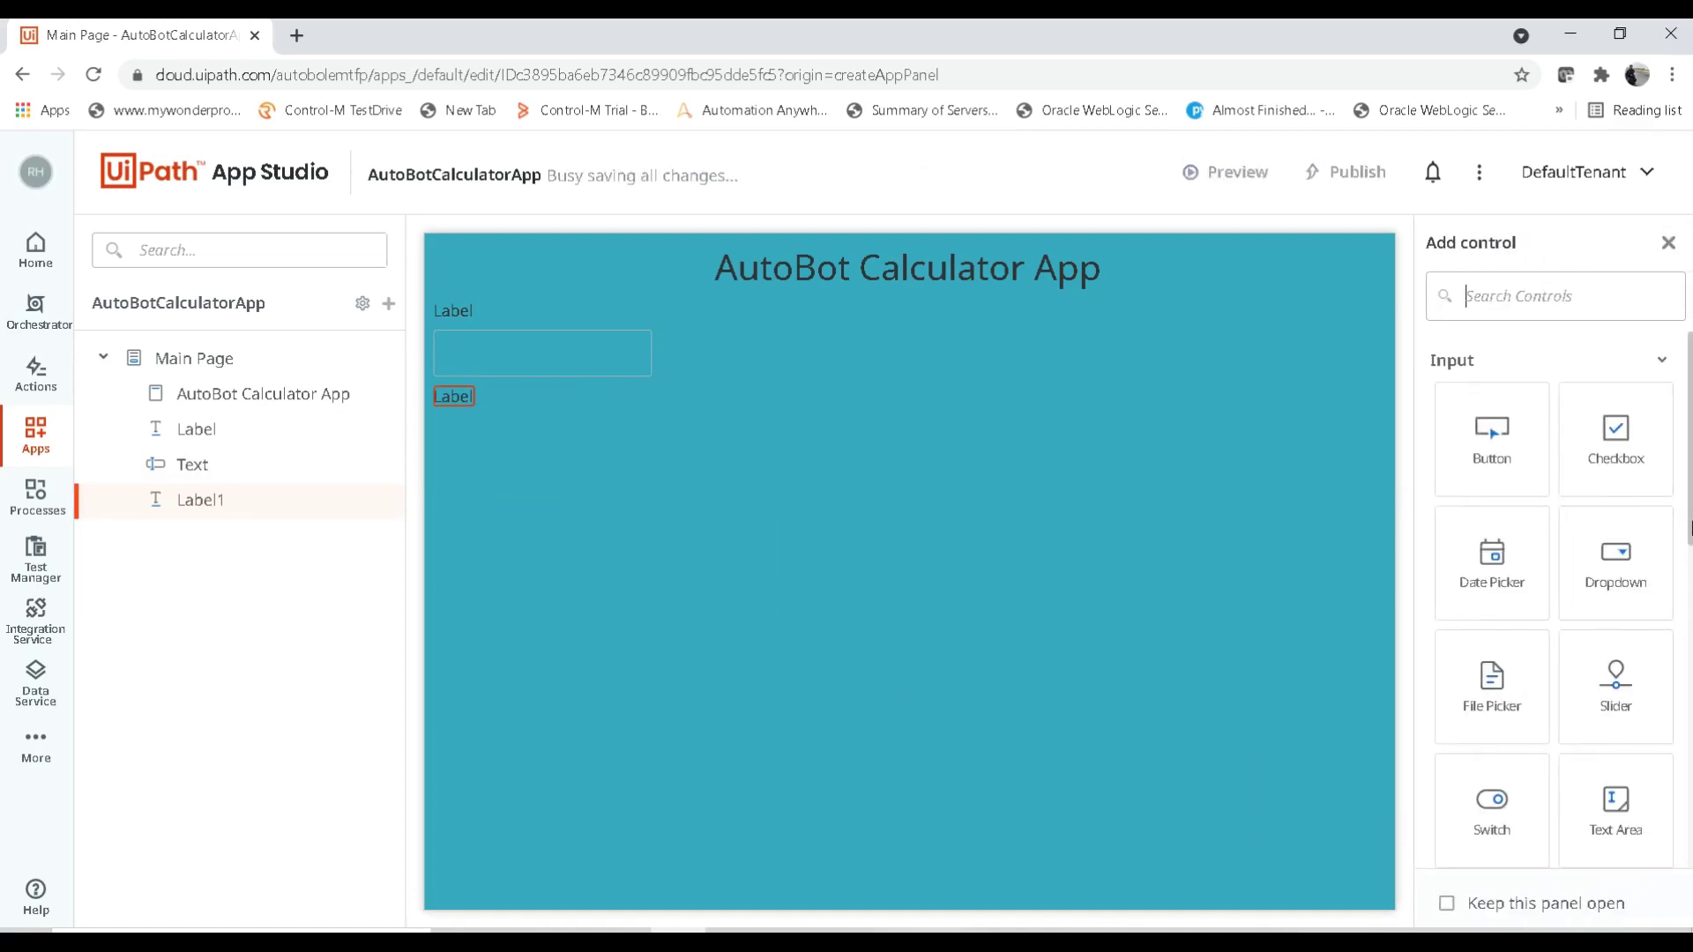
pyautogui.scroll(-4, 1553, 573)
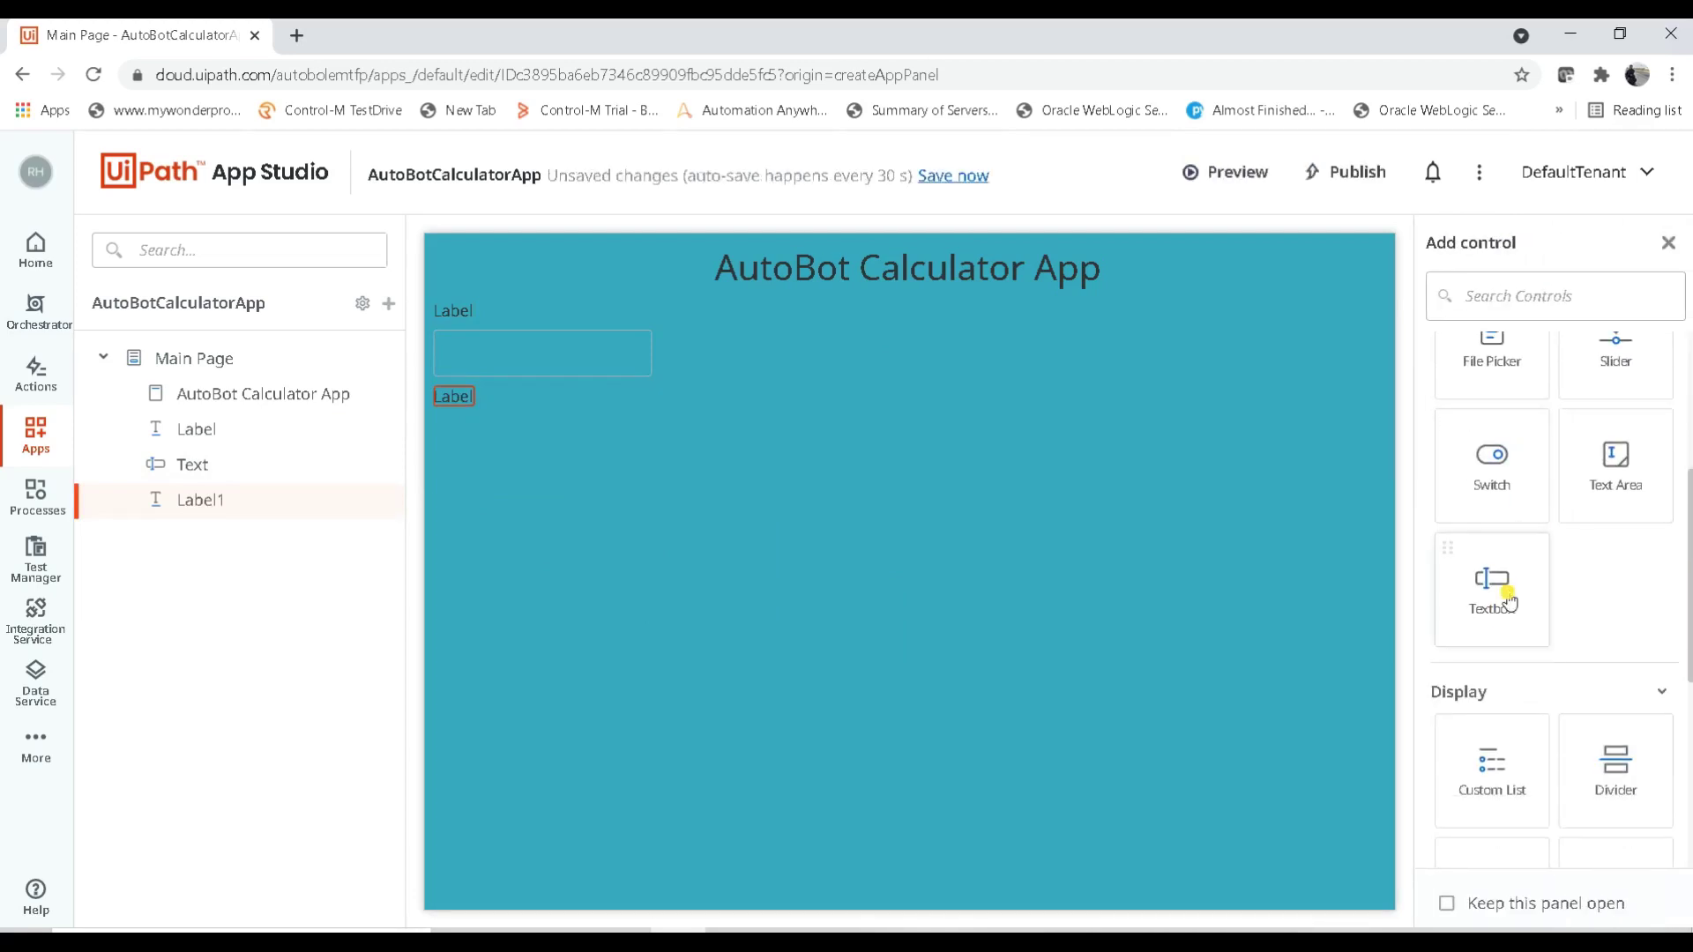
pyautogui.moveTo(1504, 594); pyautogui.dragTo(600, 414)
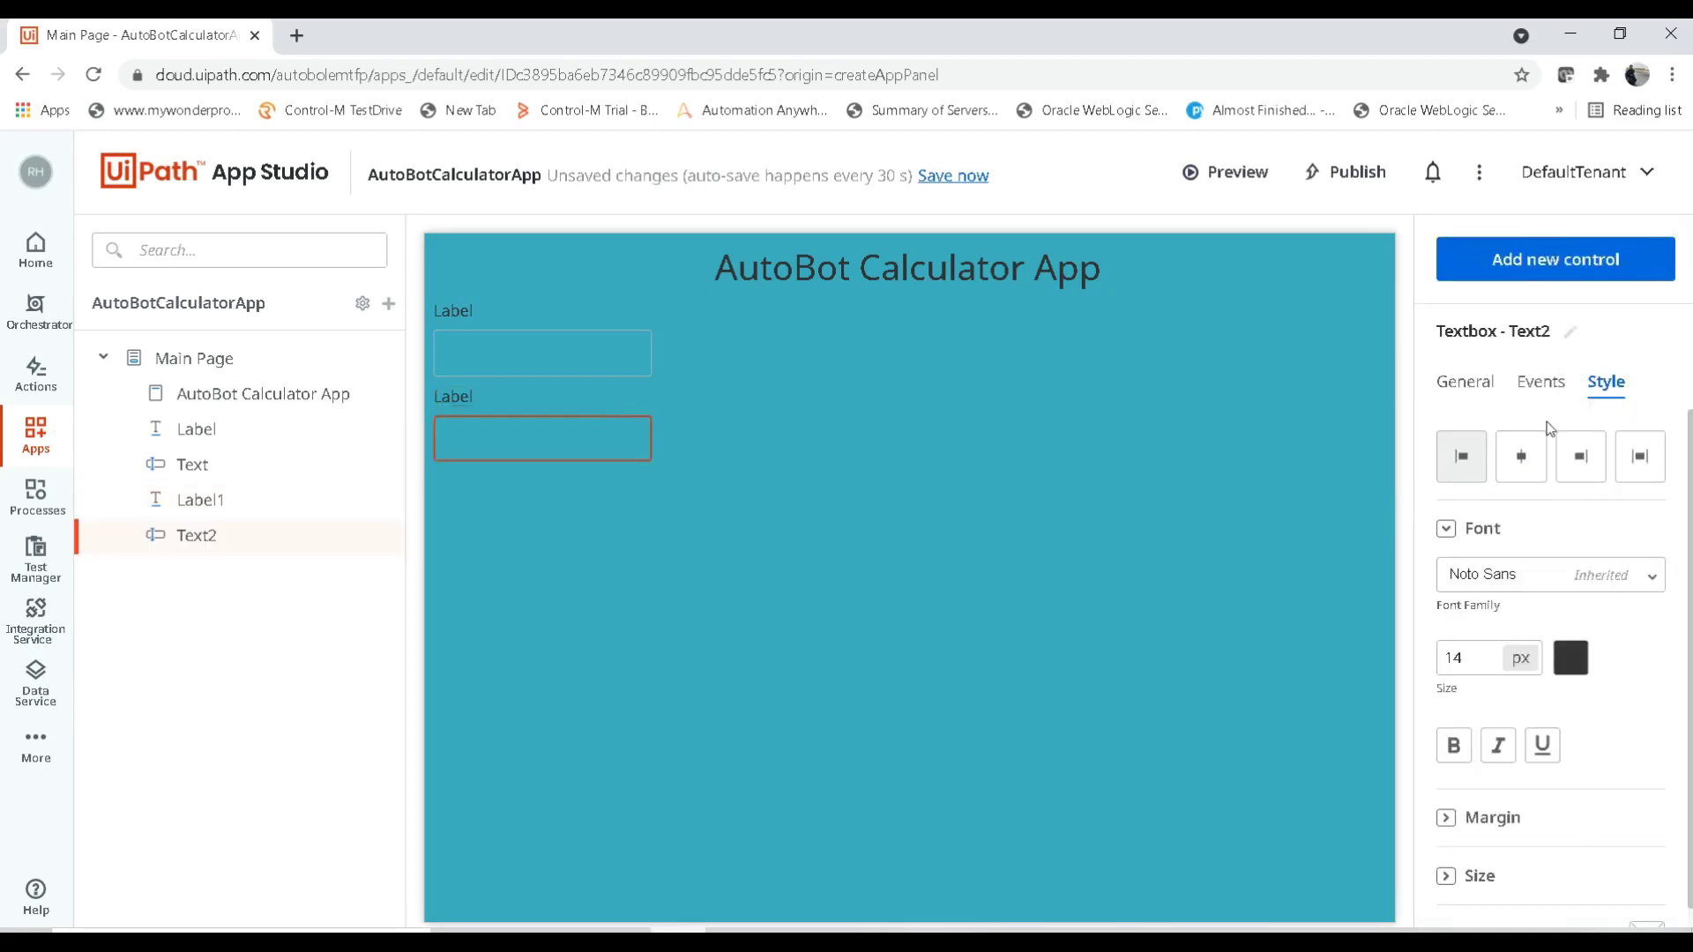
pyautogui.click(1568, 258)
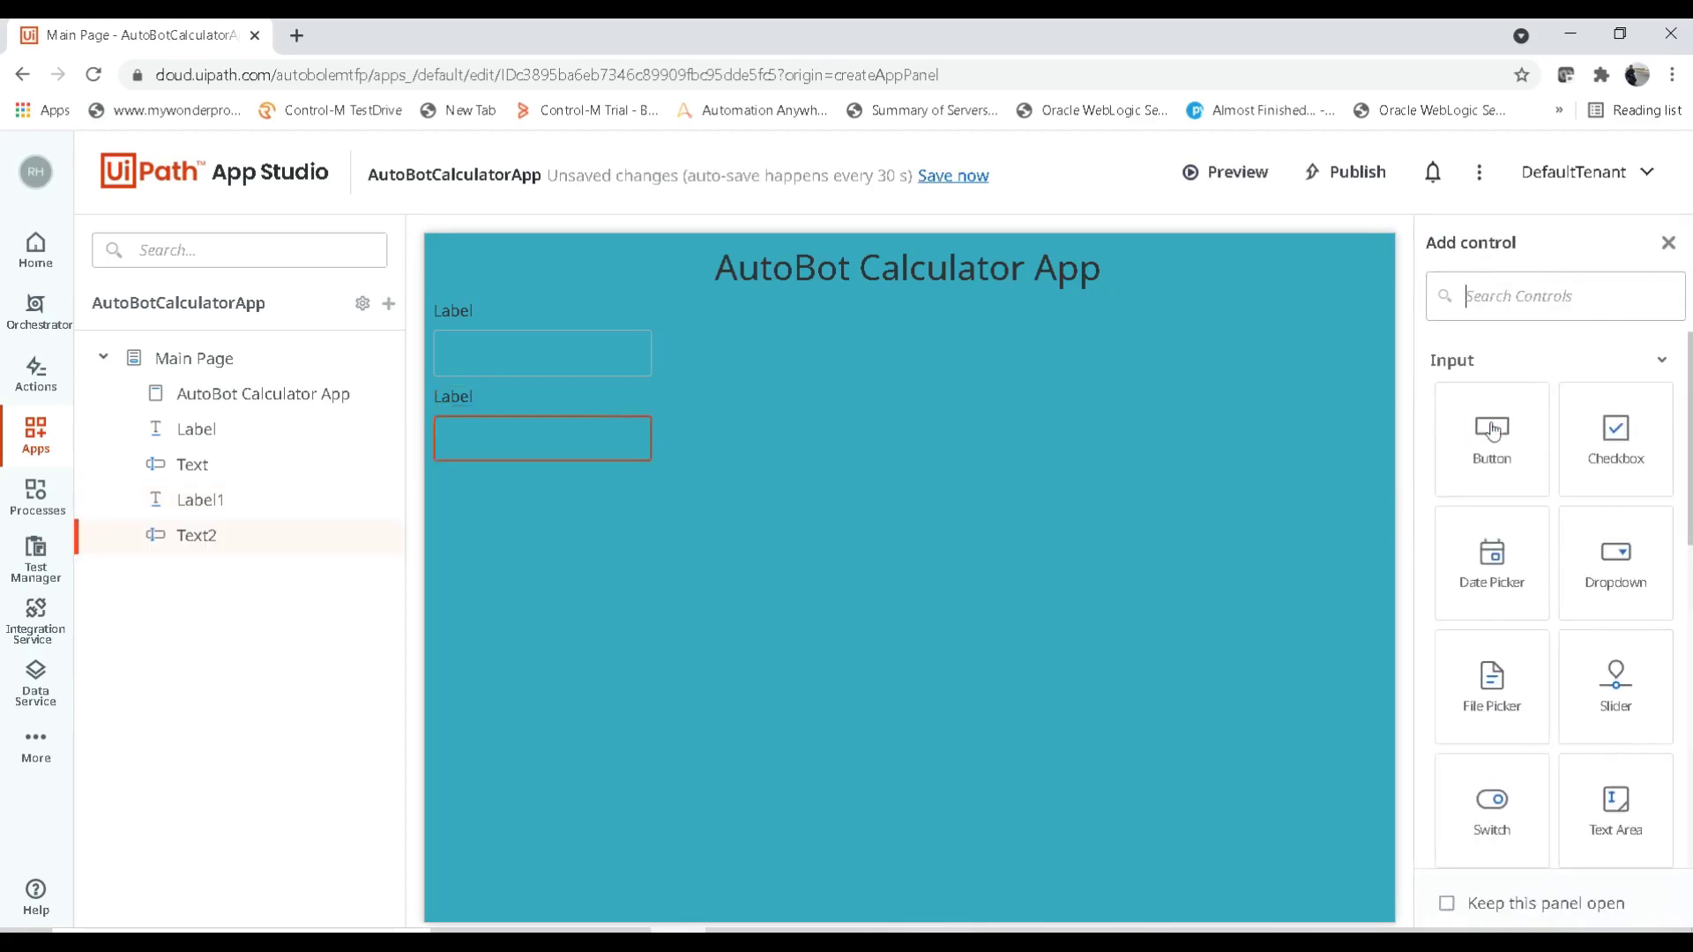
pyautogui.moveTo(1500, 441); pyautogui.dragTo(495, 475)
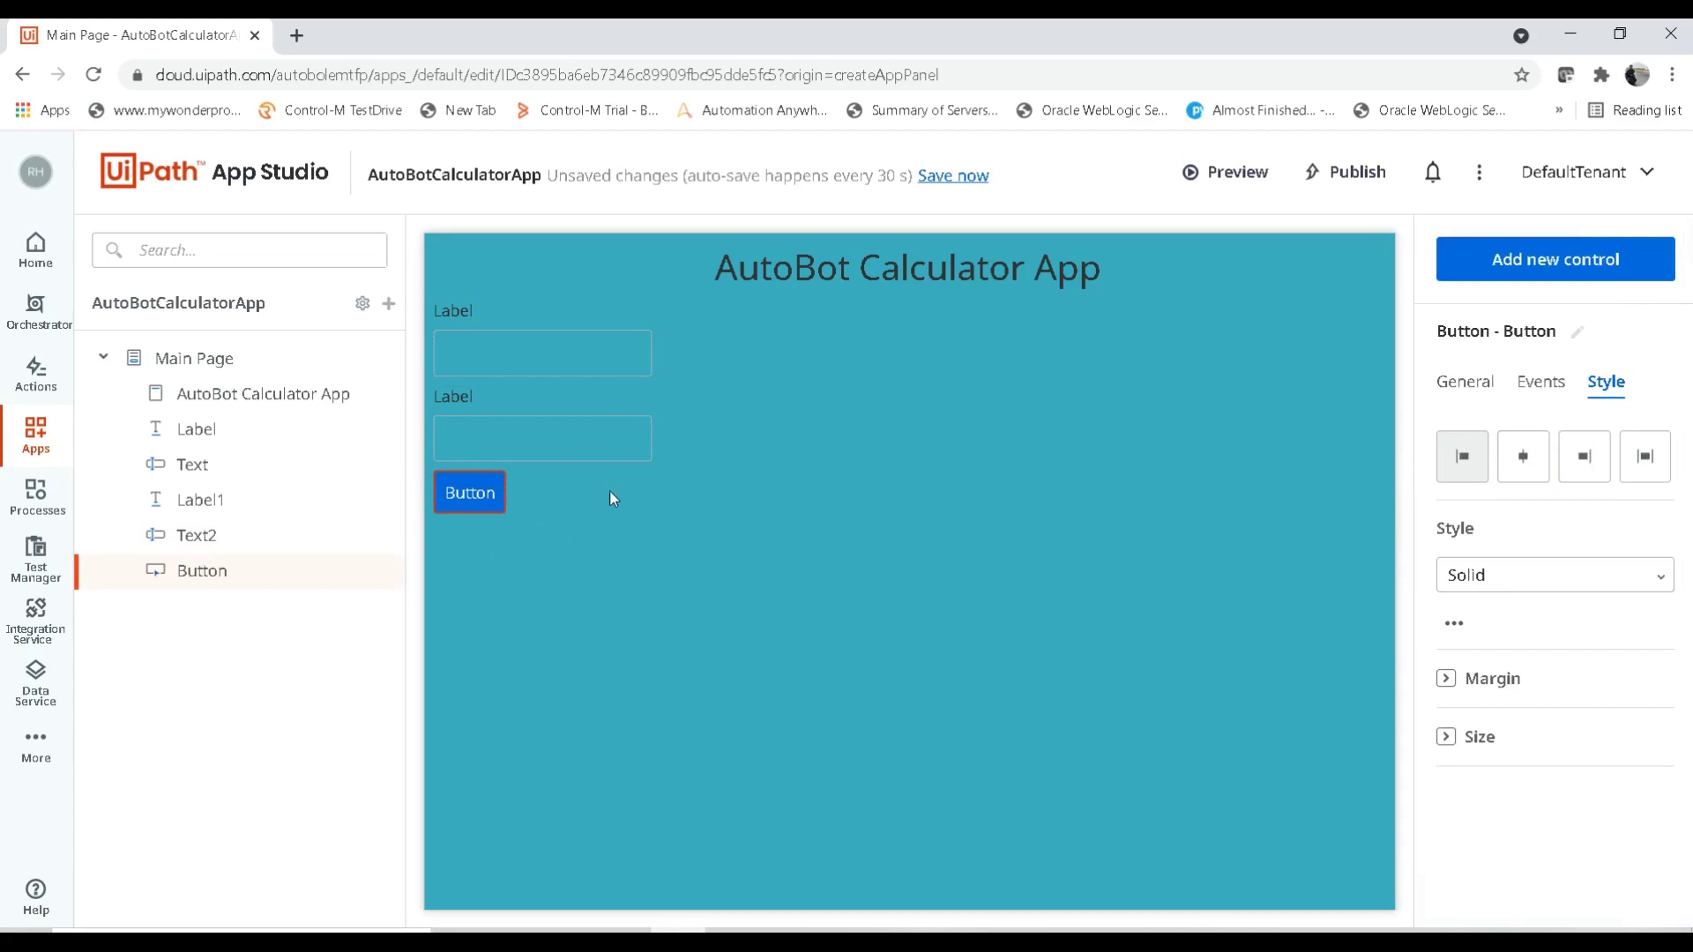
# Set the text of the label above the first textbox to "Enter the first Number".
pyautogui.click(464, 319)
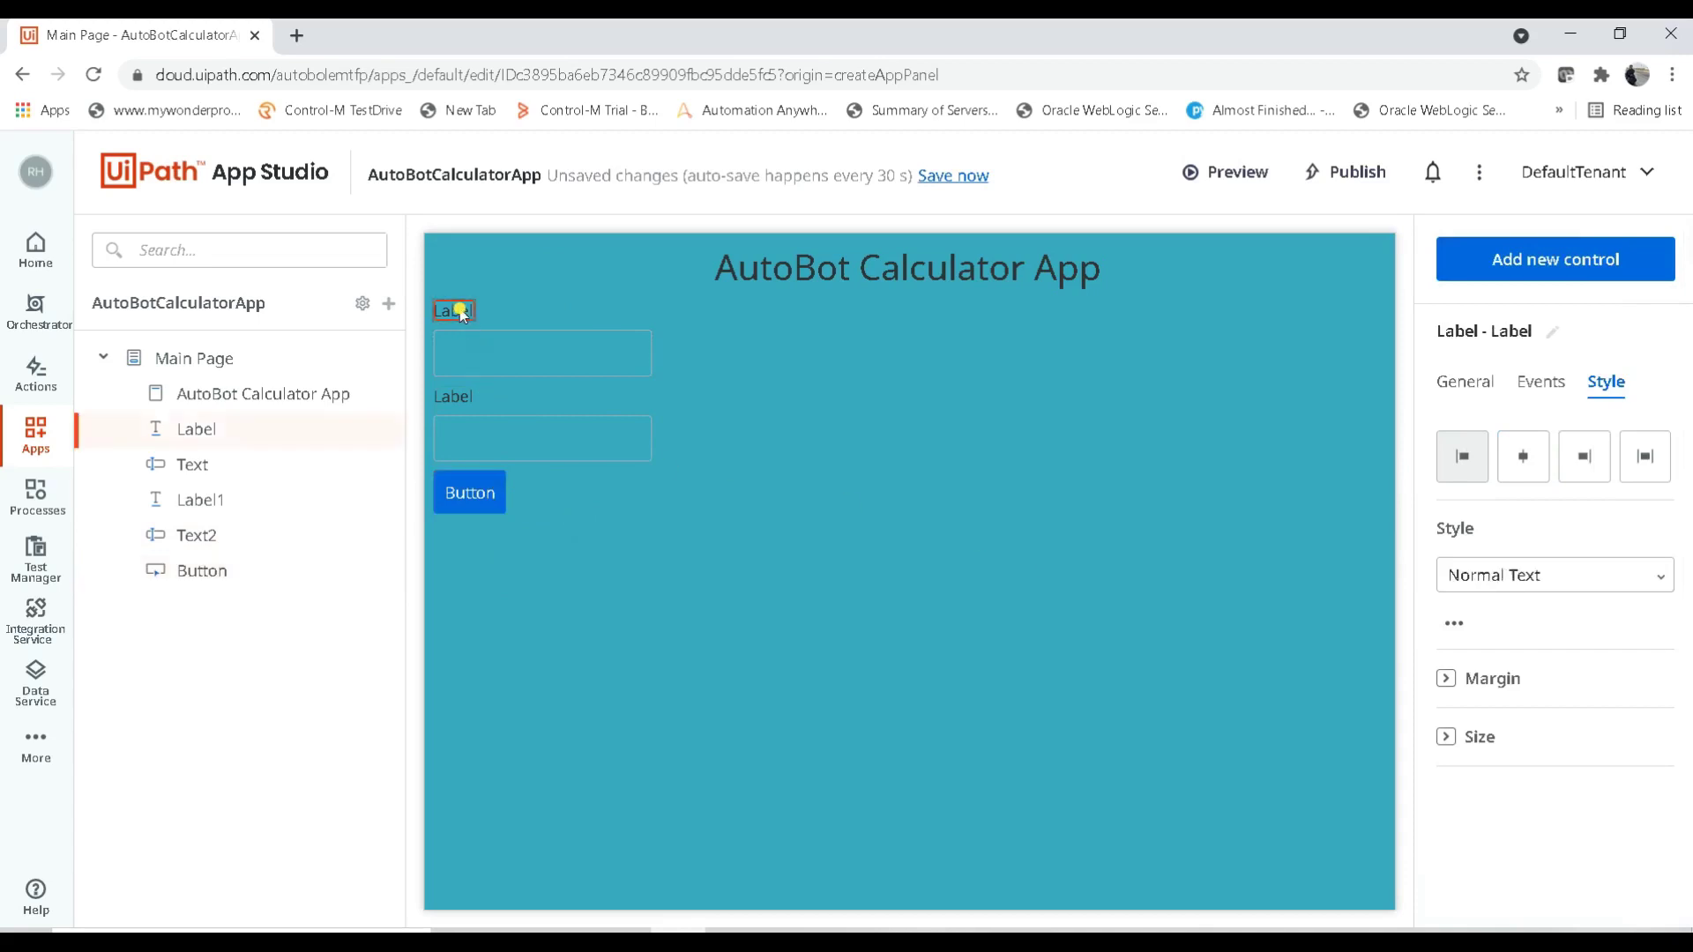
pyautogui.click(1453, 381)
pyautogui.moveTo(1511, 480); pyautogui.dragTo(1371, 467)
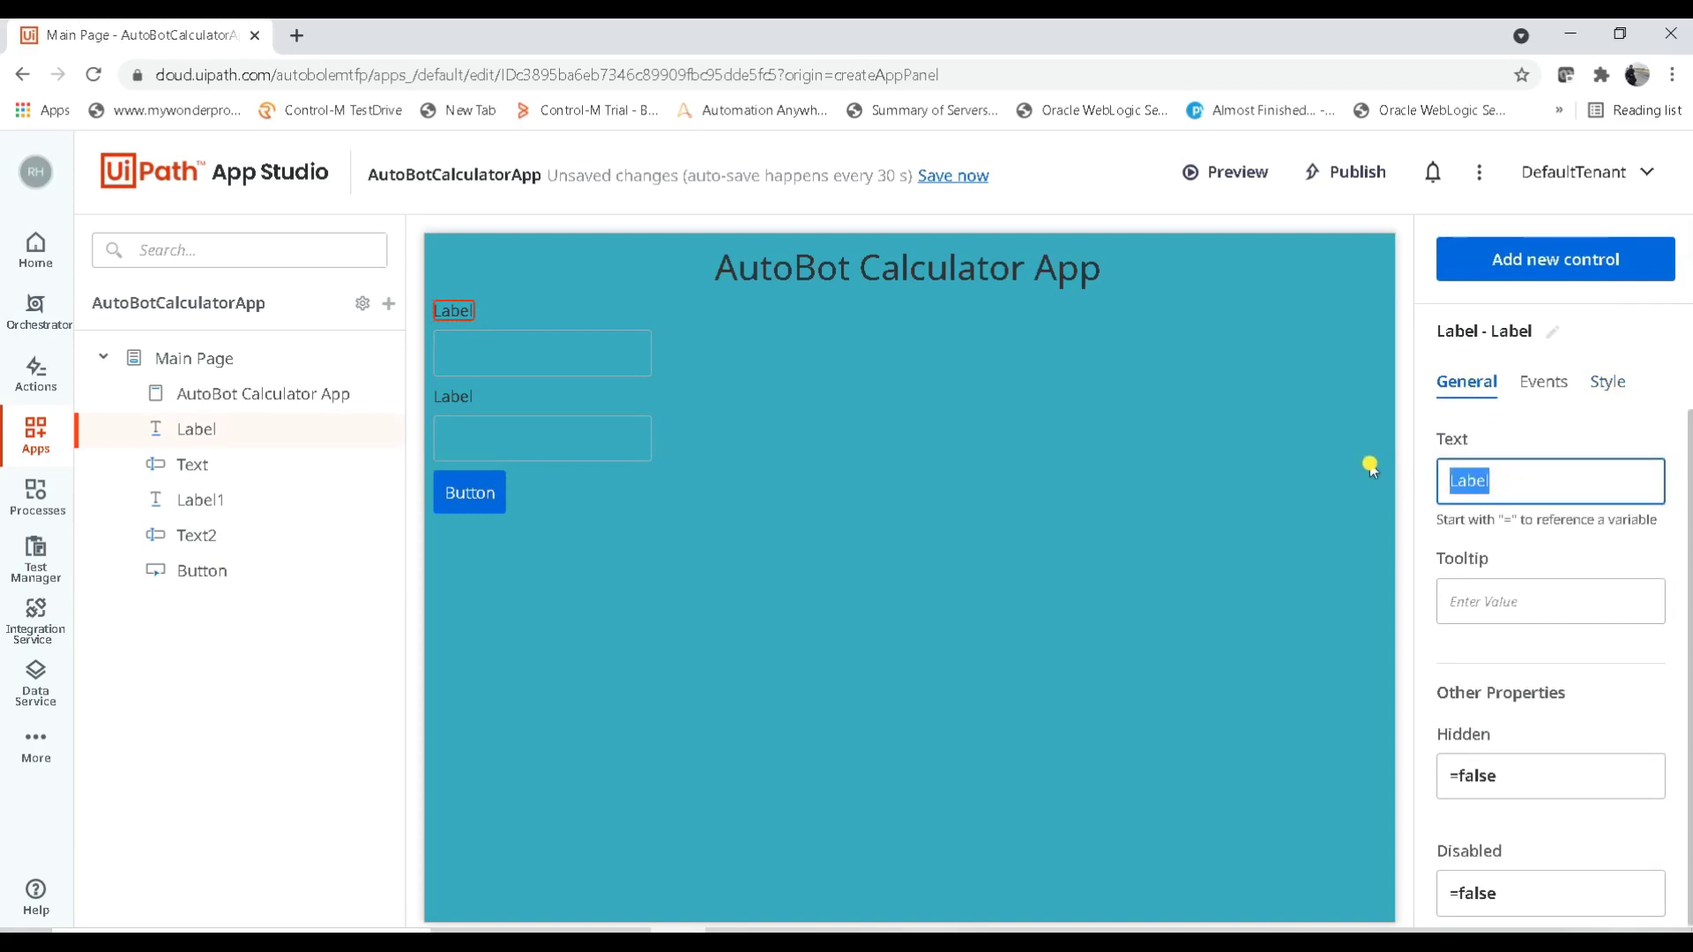
pyautogui.press('BackSpace')
pyautogui.write('Enter the first ')
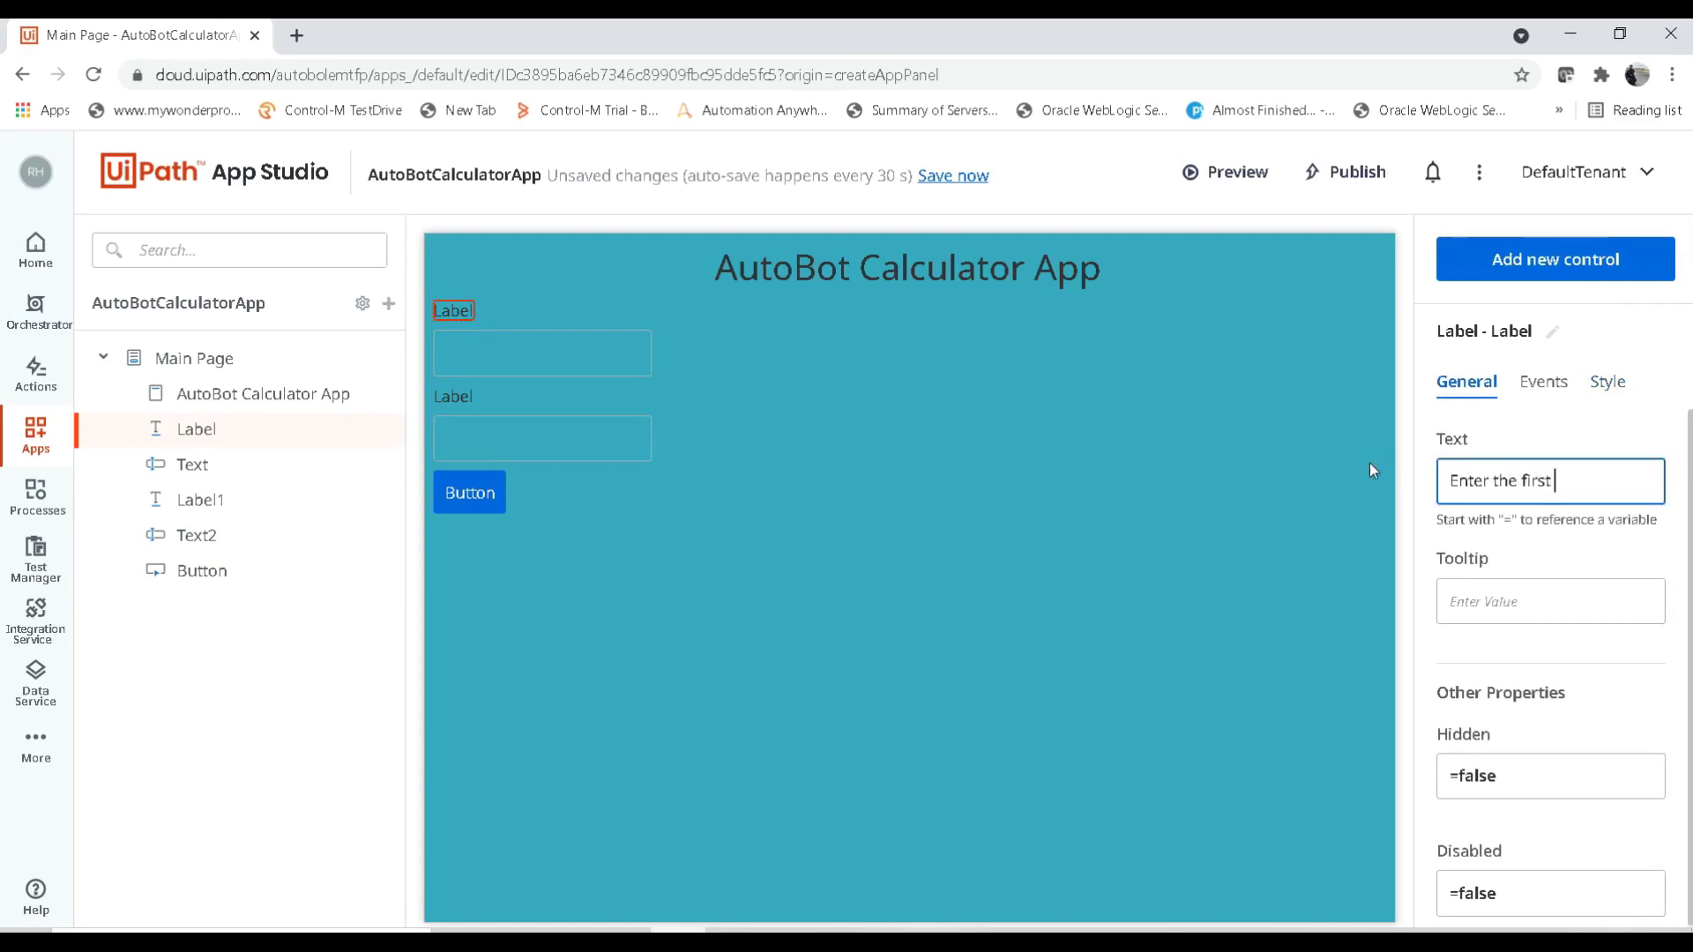
pyautogui.write('Number')
# Set the text of the label above the second textbox to "Enter the second Number".
pyautogui.click(468, 402)
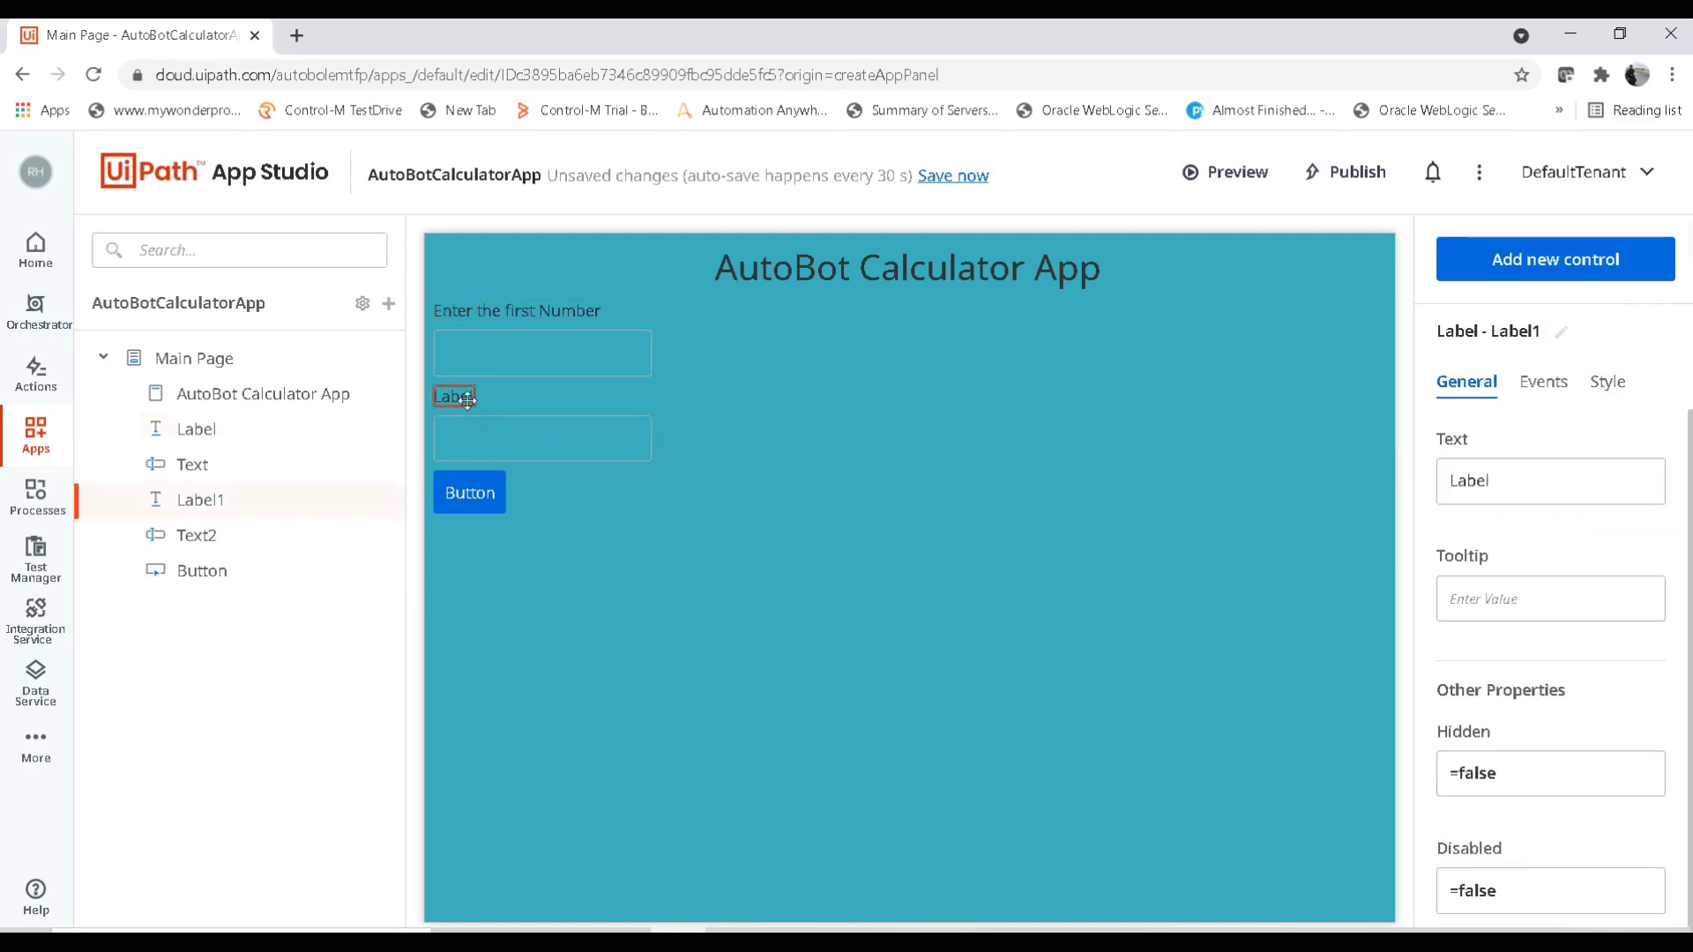
pyautogui.click(1438, 480)
pyautogui.hotkey('ctrl', 'a')
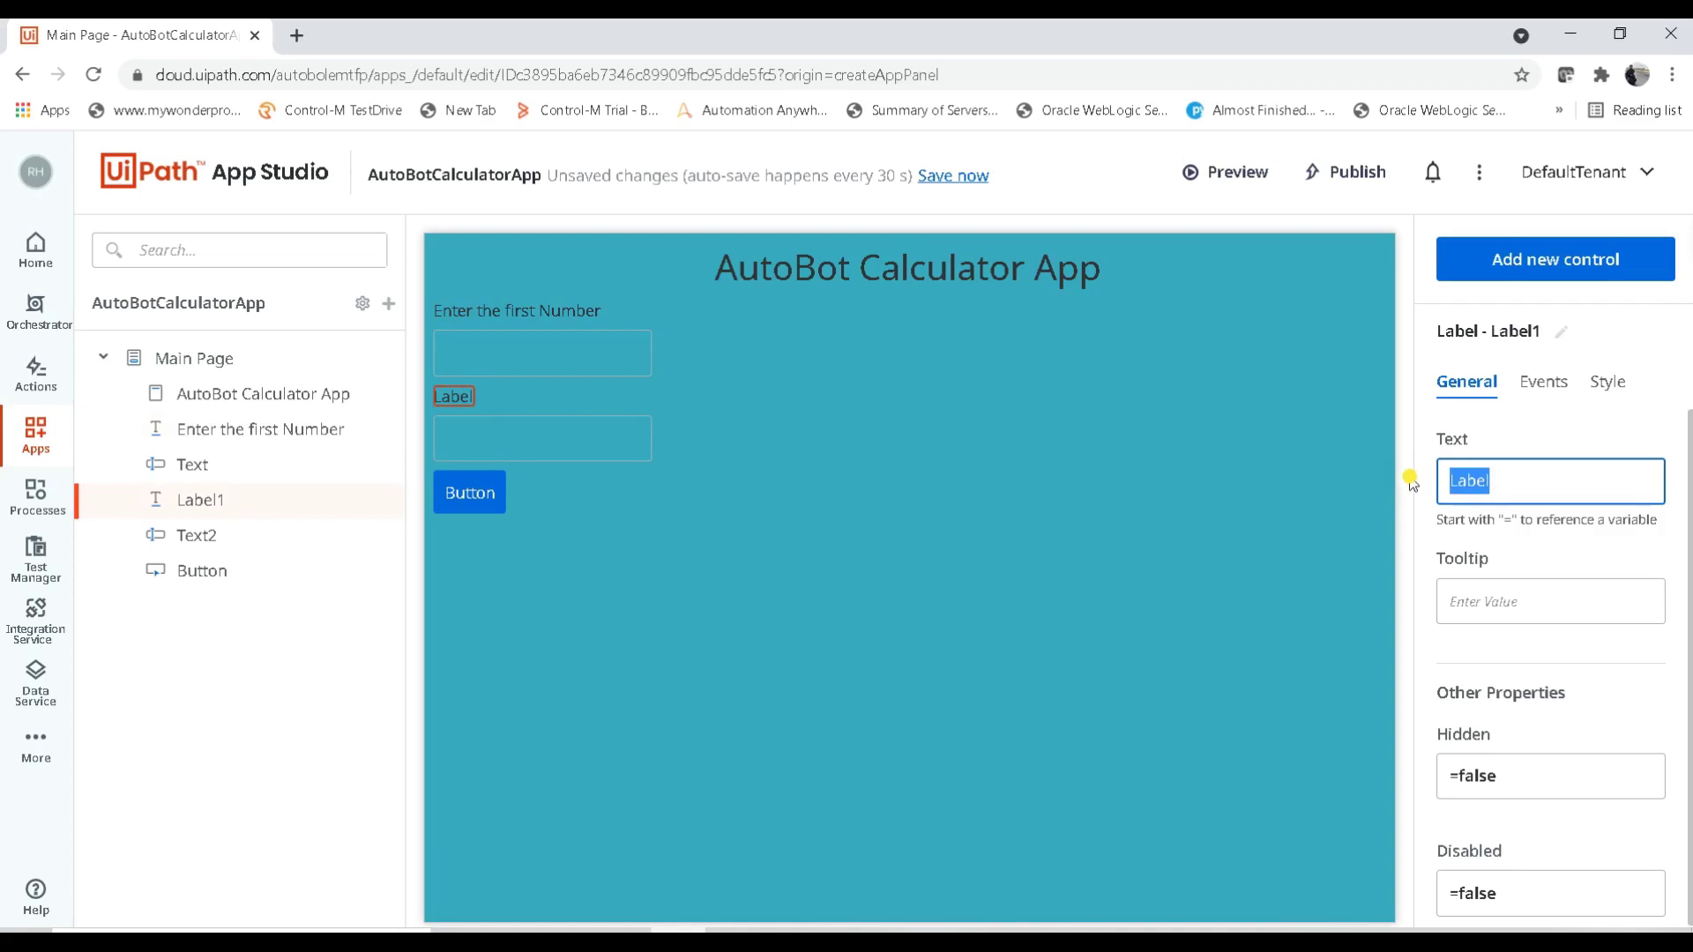
pyautogui.write('Enter the s')
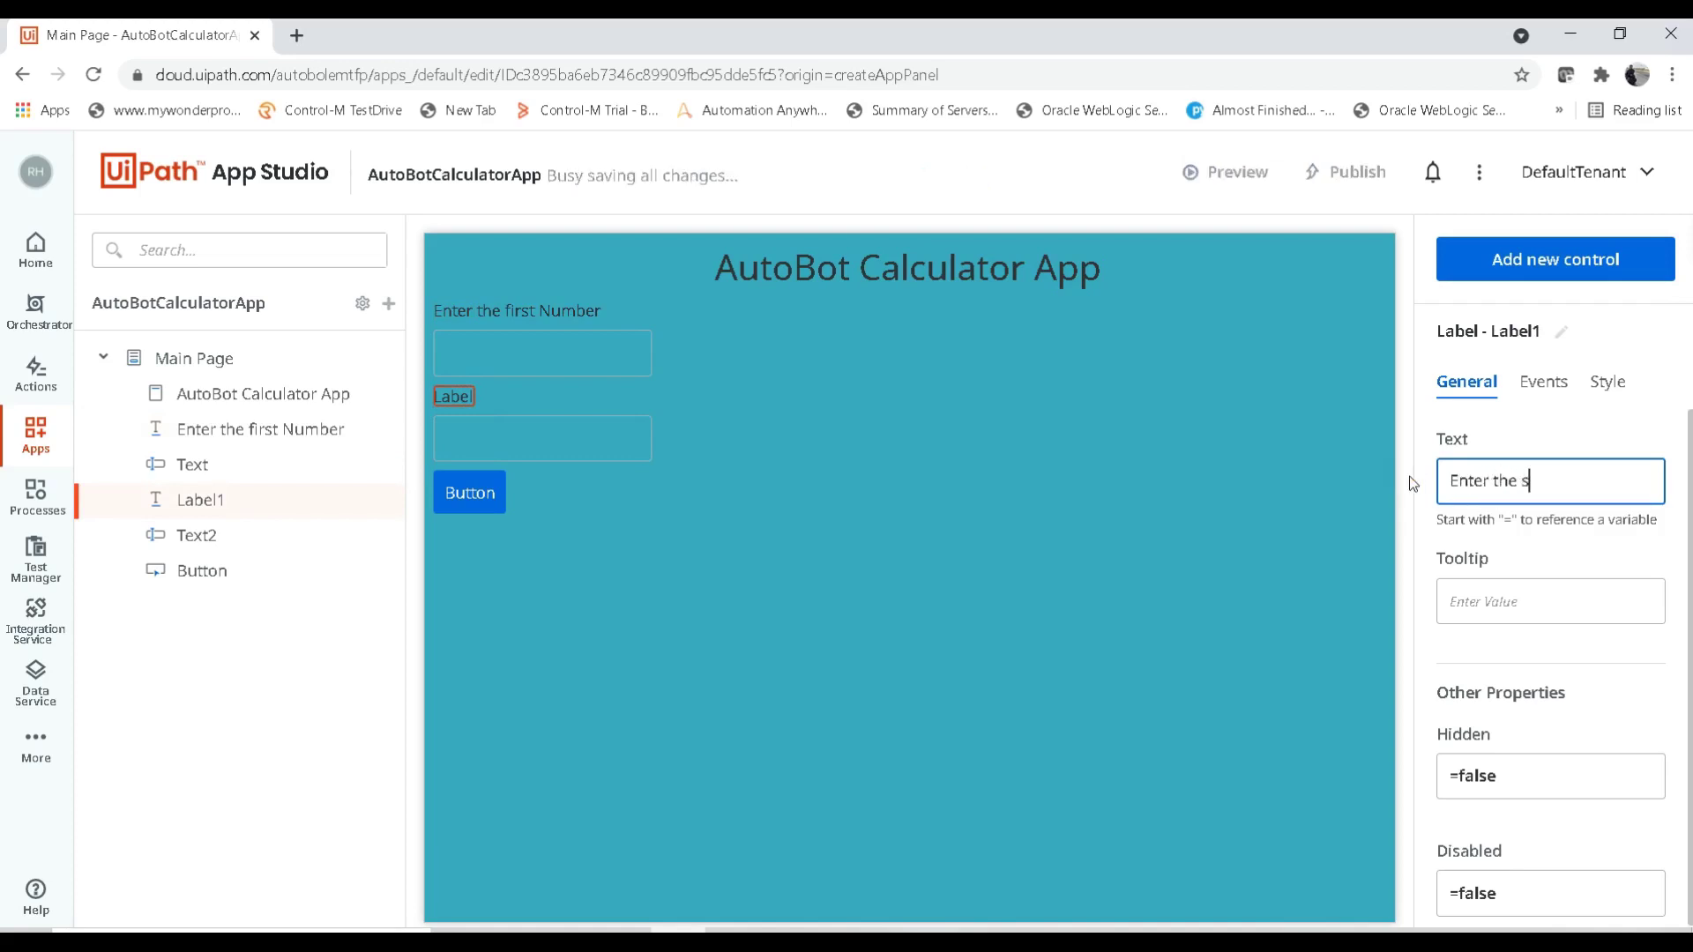
pyautogui.write('econd Number')
pyautogui.click(1521, 444)
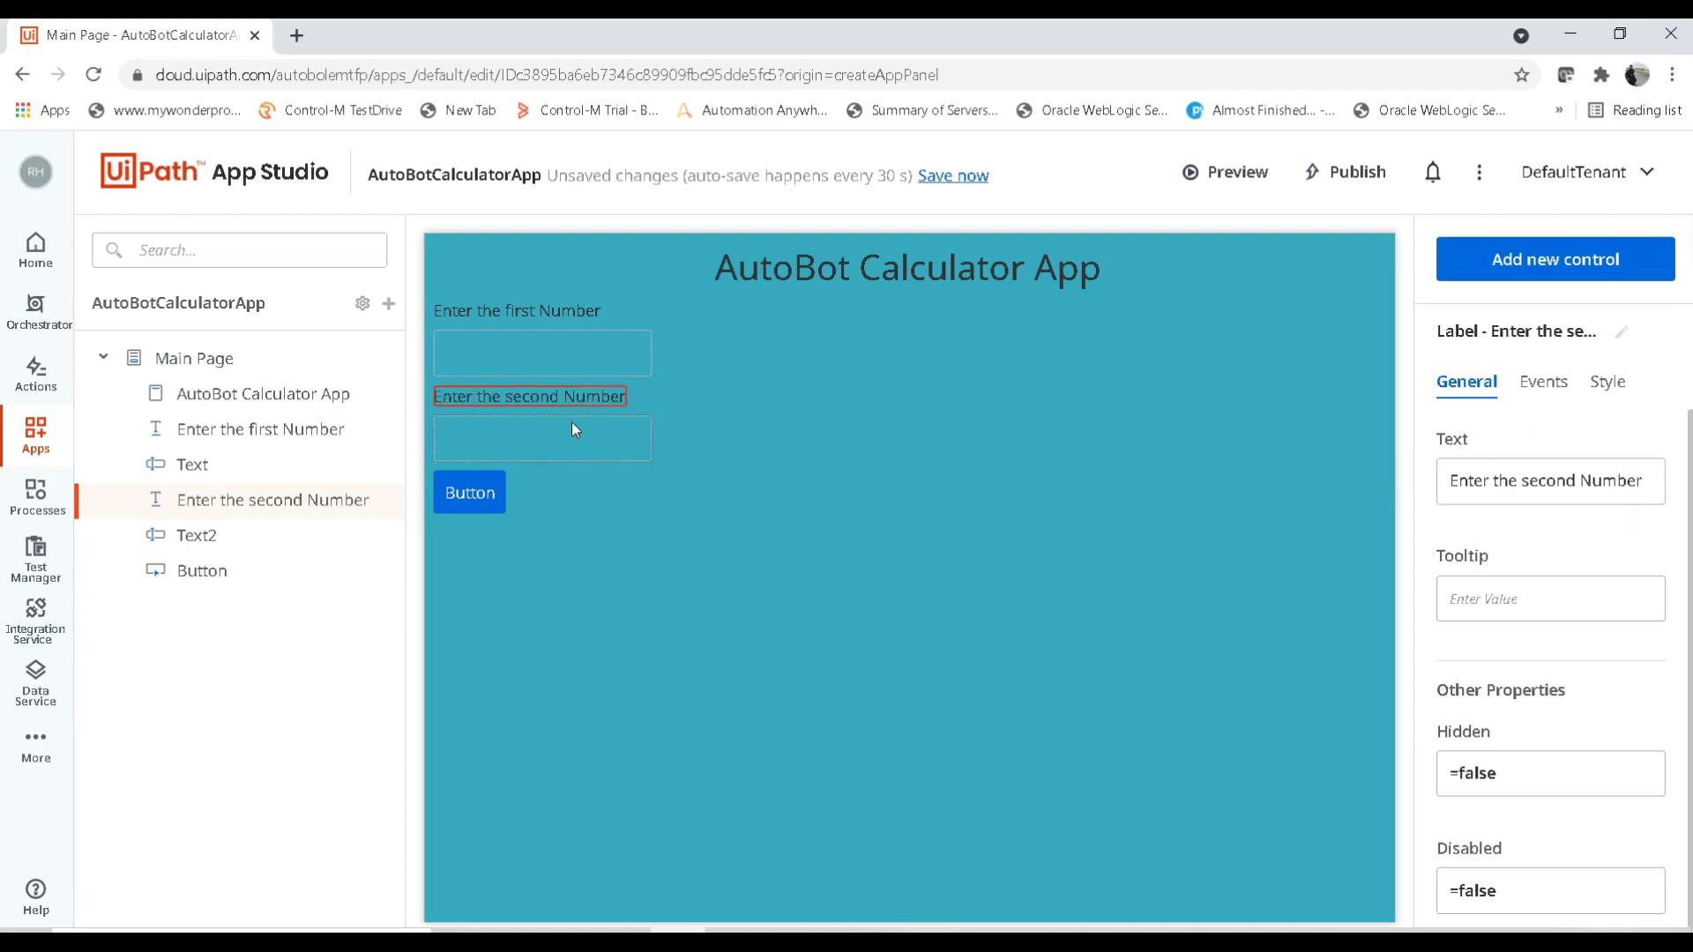
pyautogui.click(573, 349)
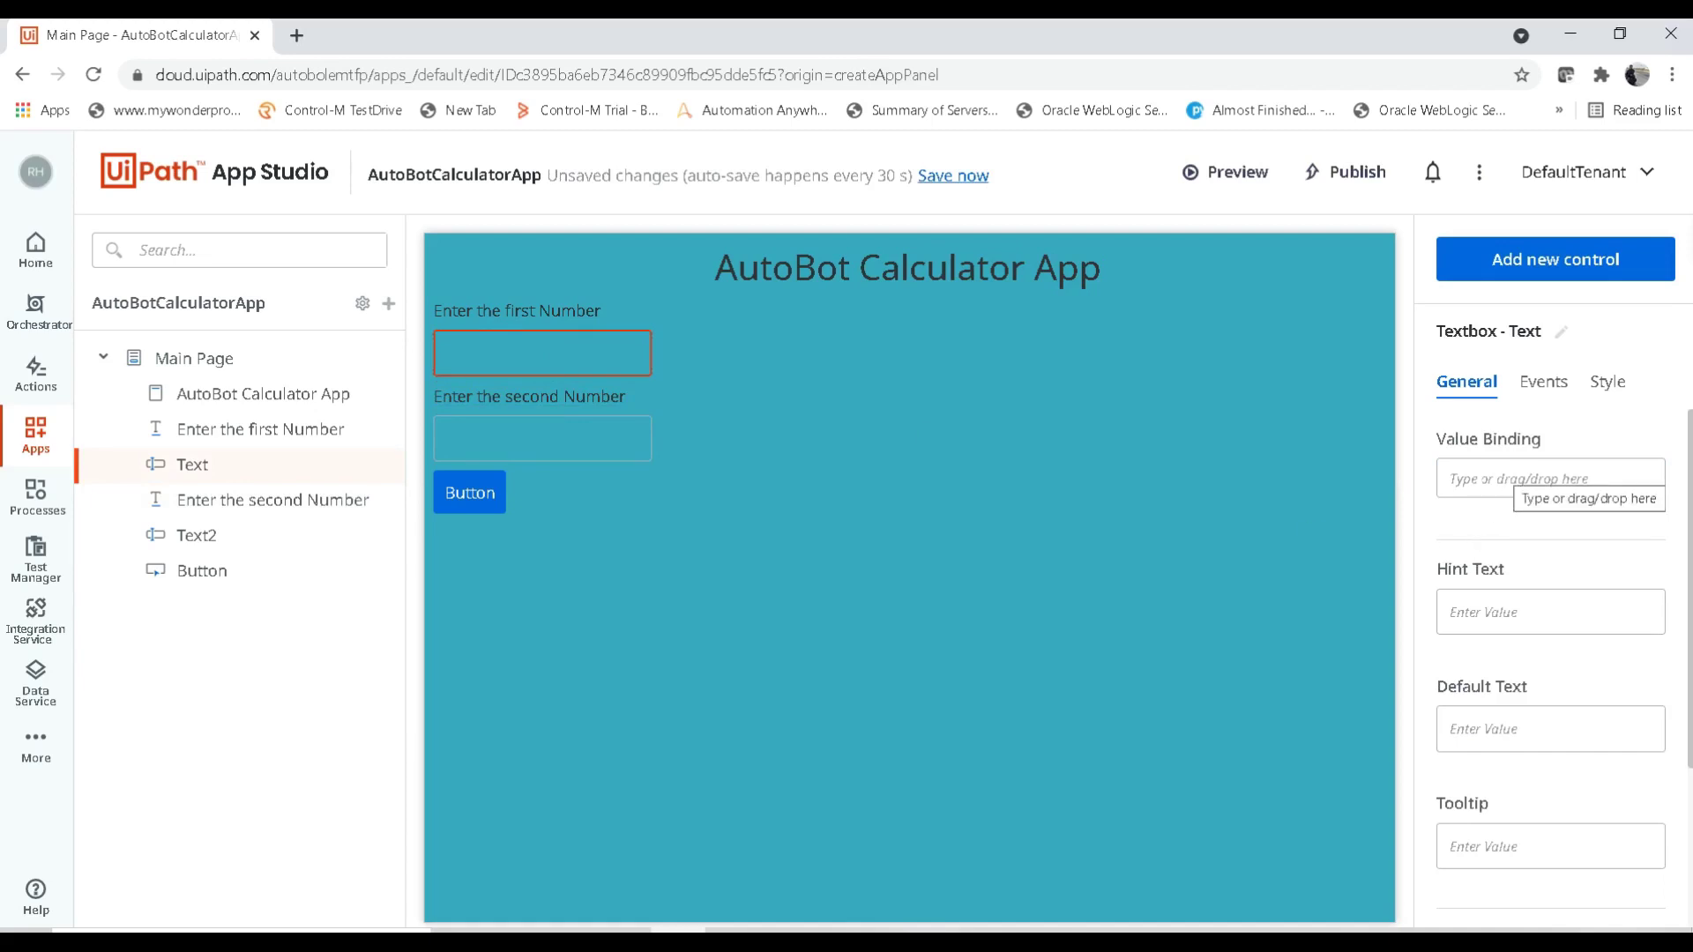
pyautogui.click(1482, 483)
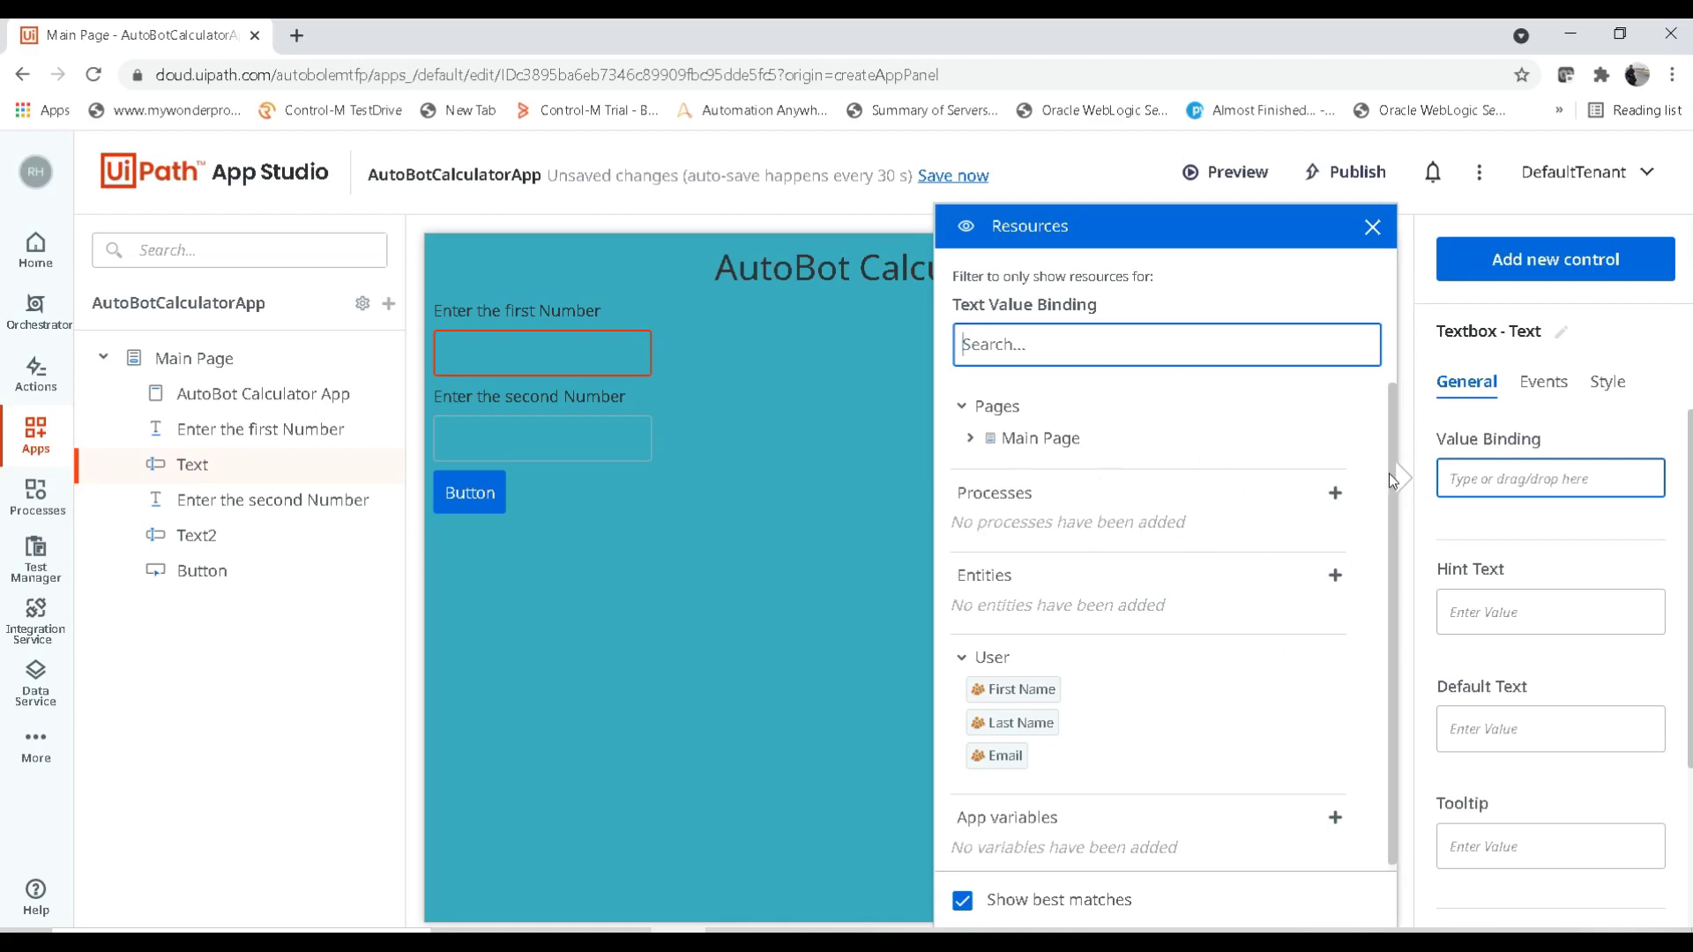
pyautogui.moveTo(1390, 477); pyautogui.dragTo(1392, 526)
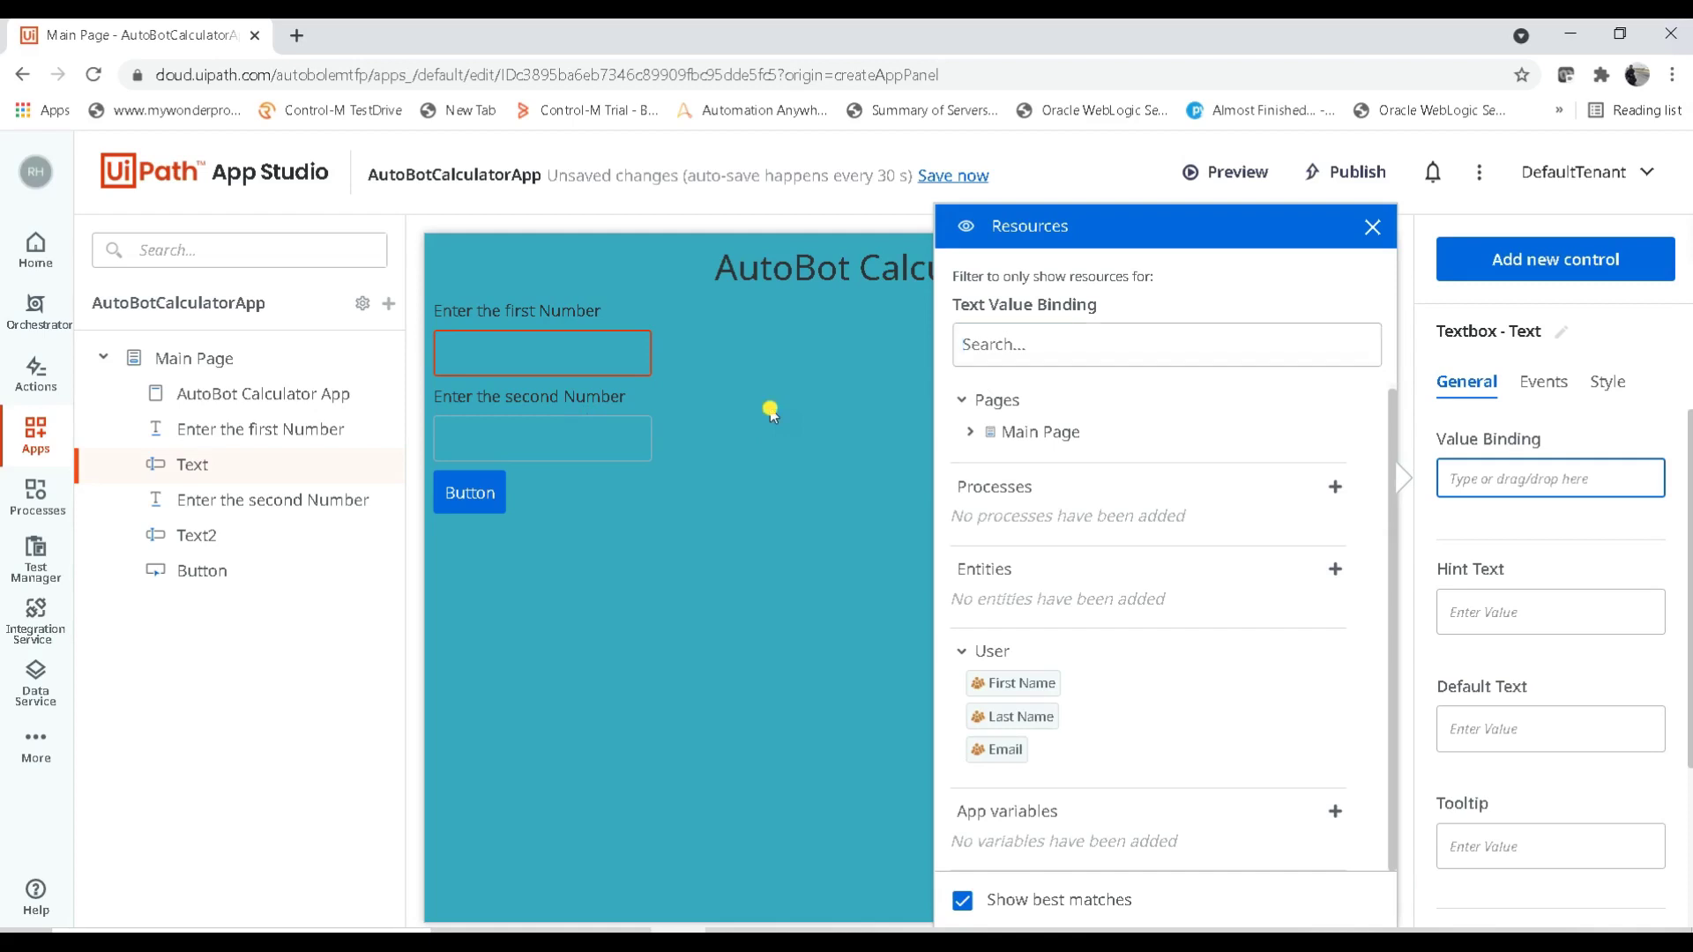
pyautogui.press('Escape')
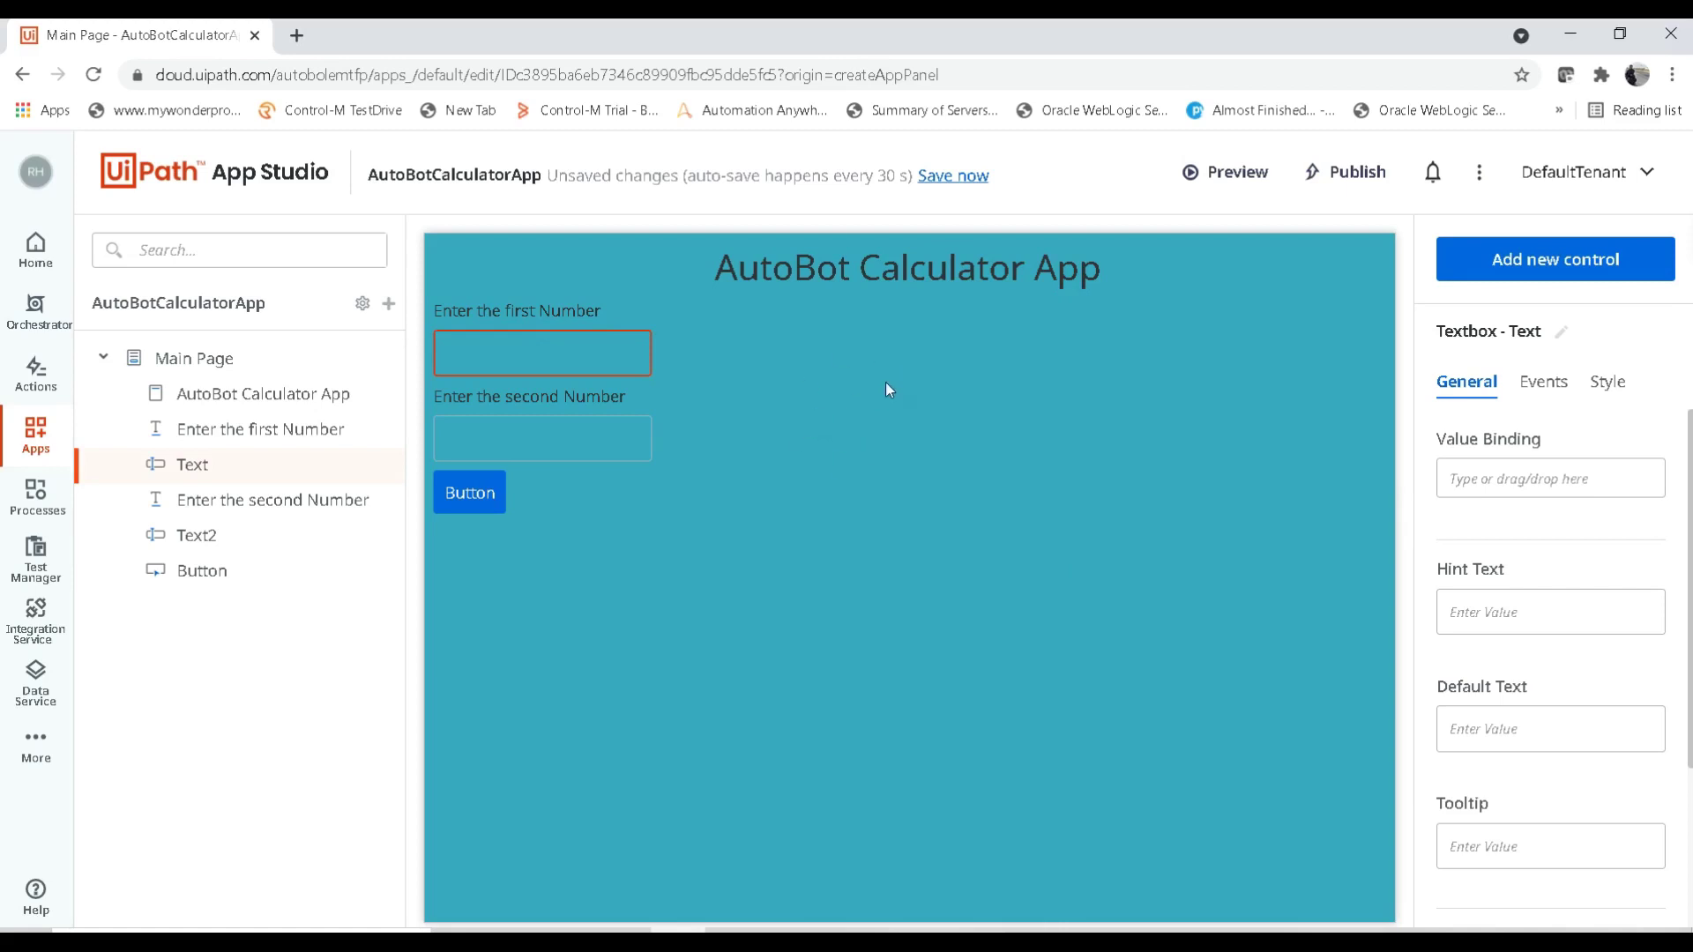
# Add the UipathAppDemo process from the Demo Environment folder of the DefaultTenant orchestrator to the app and expand its Orchestrator entry.
pyautogui.click(387, 306)
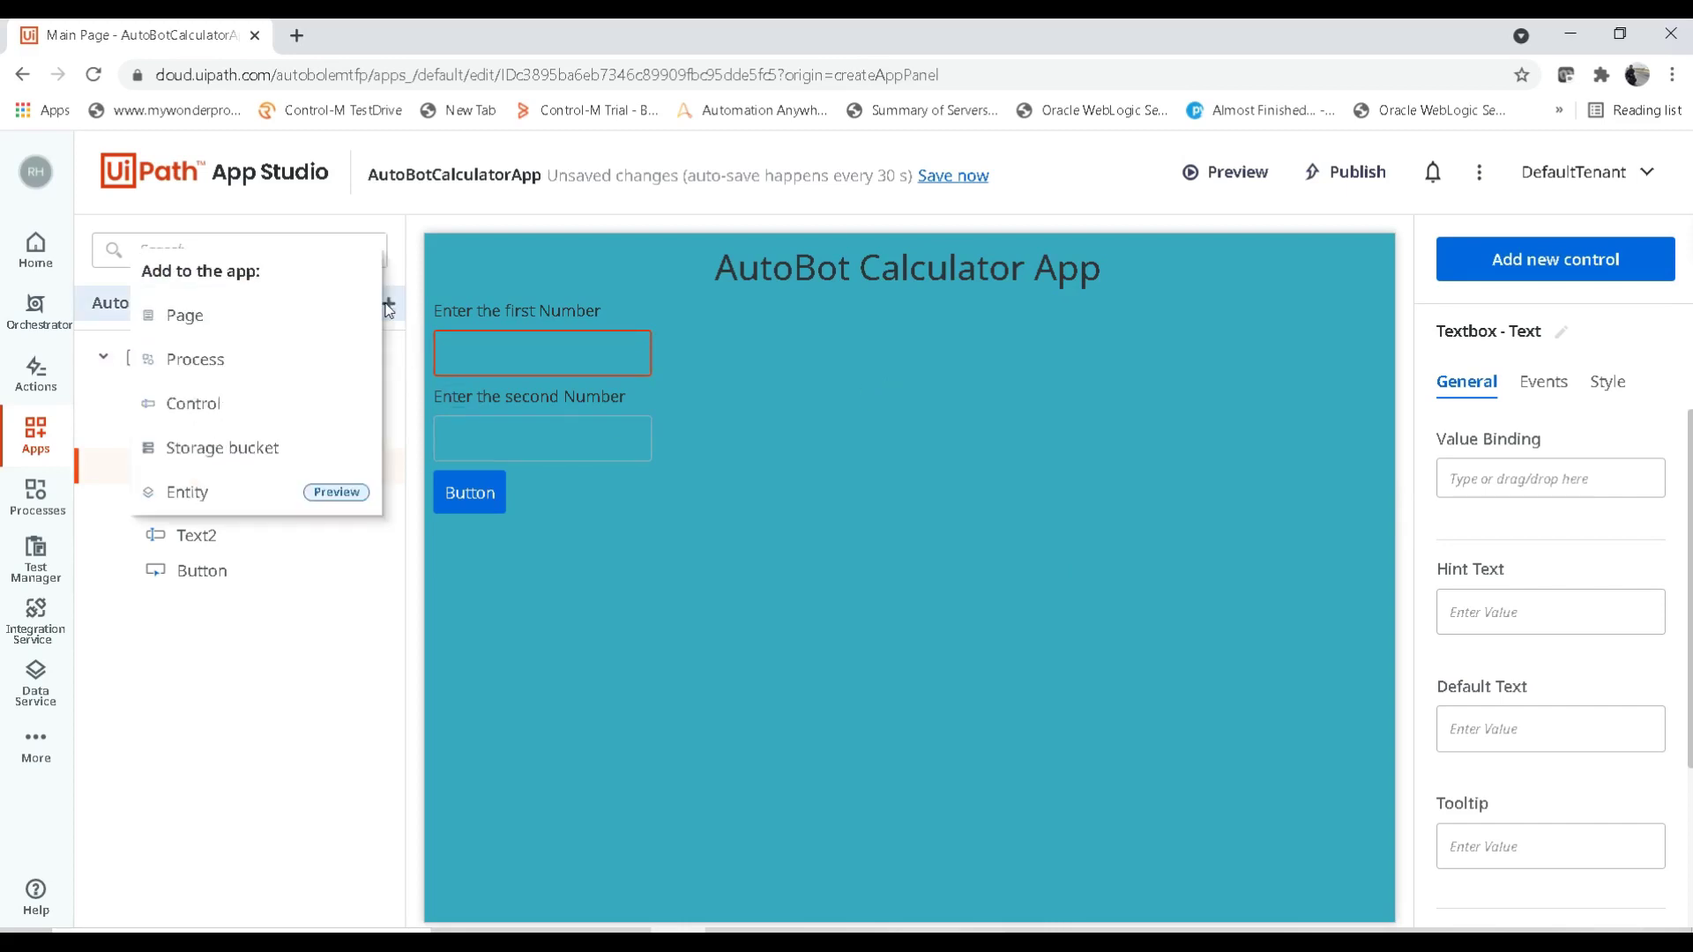
pyautogui.click(241, 360)
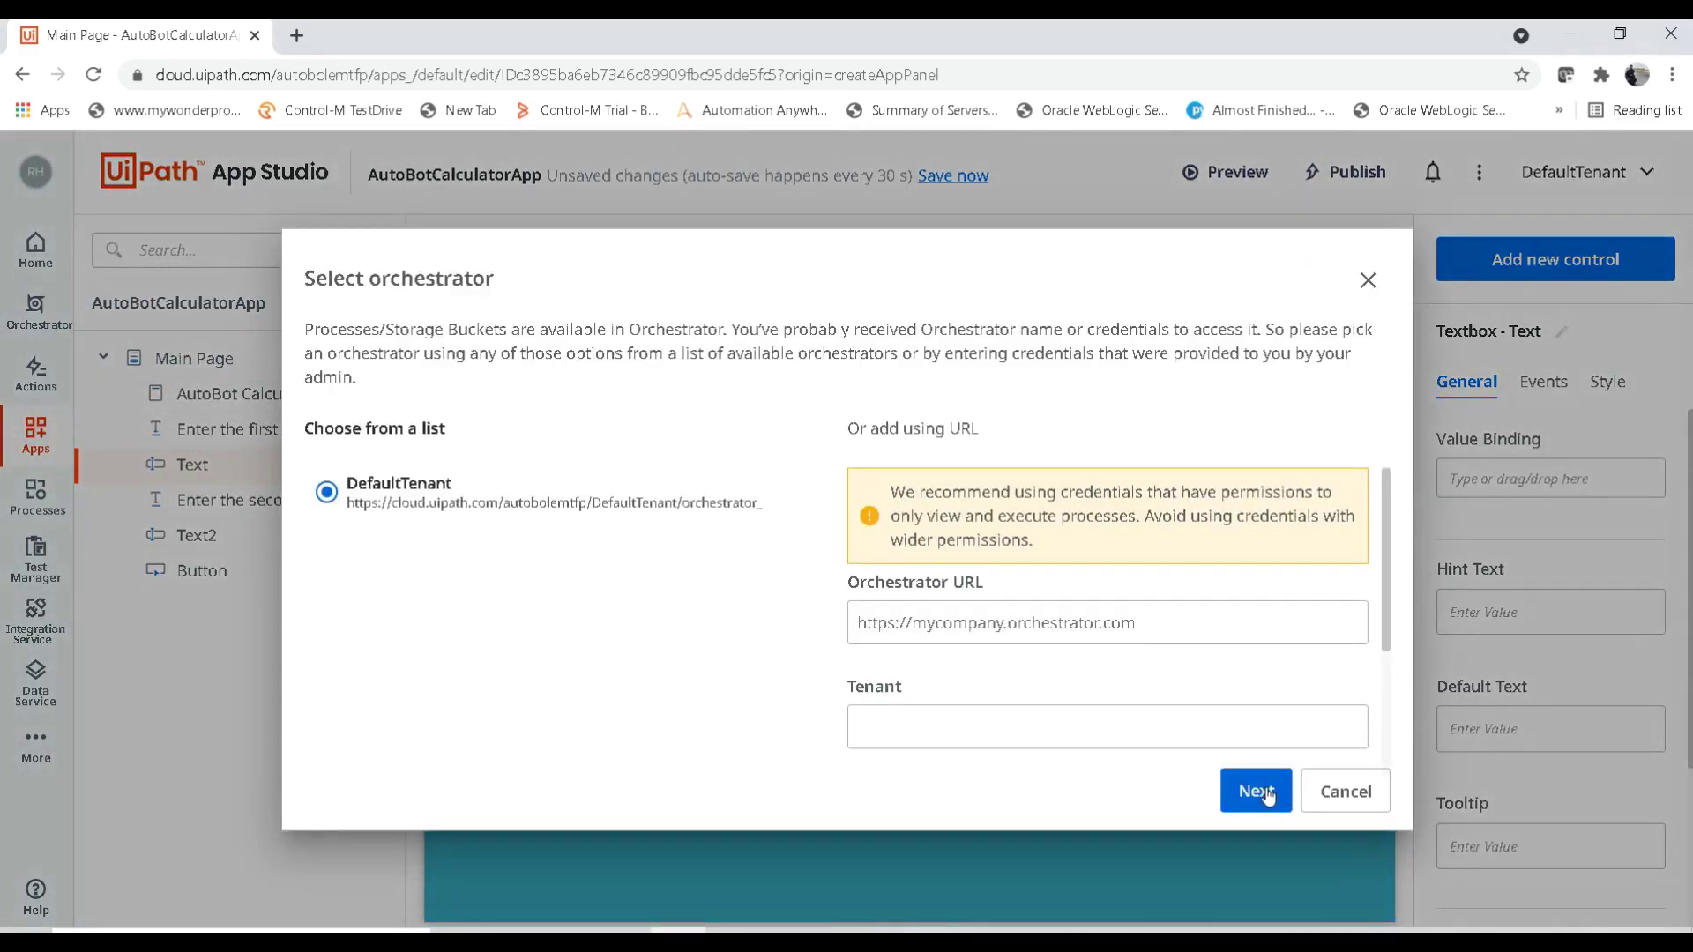
pyautogui.moveTo(1386, 577); pyautogui.dragTo(1399, 735)
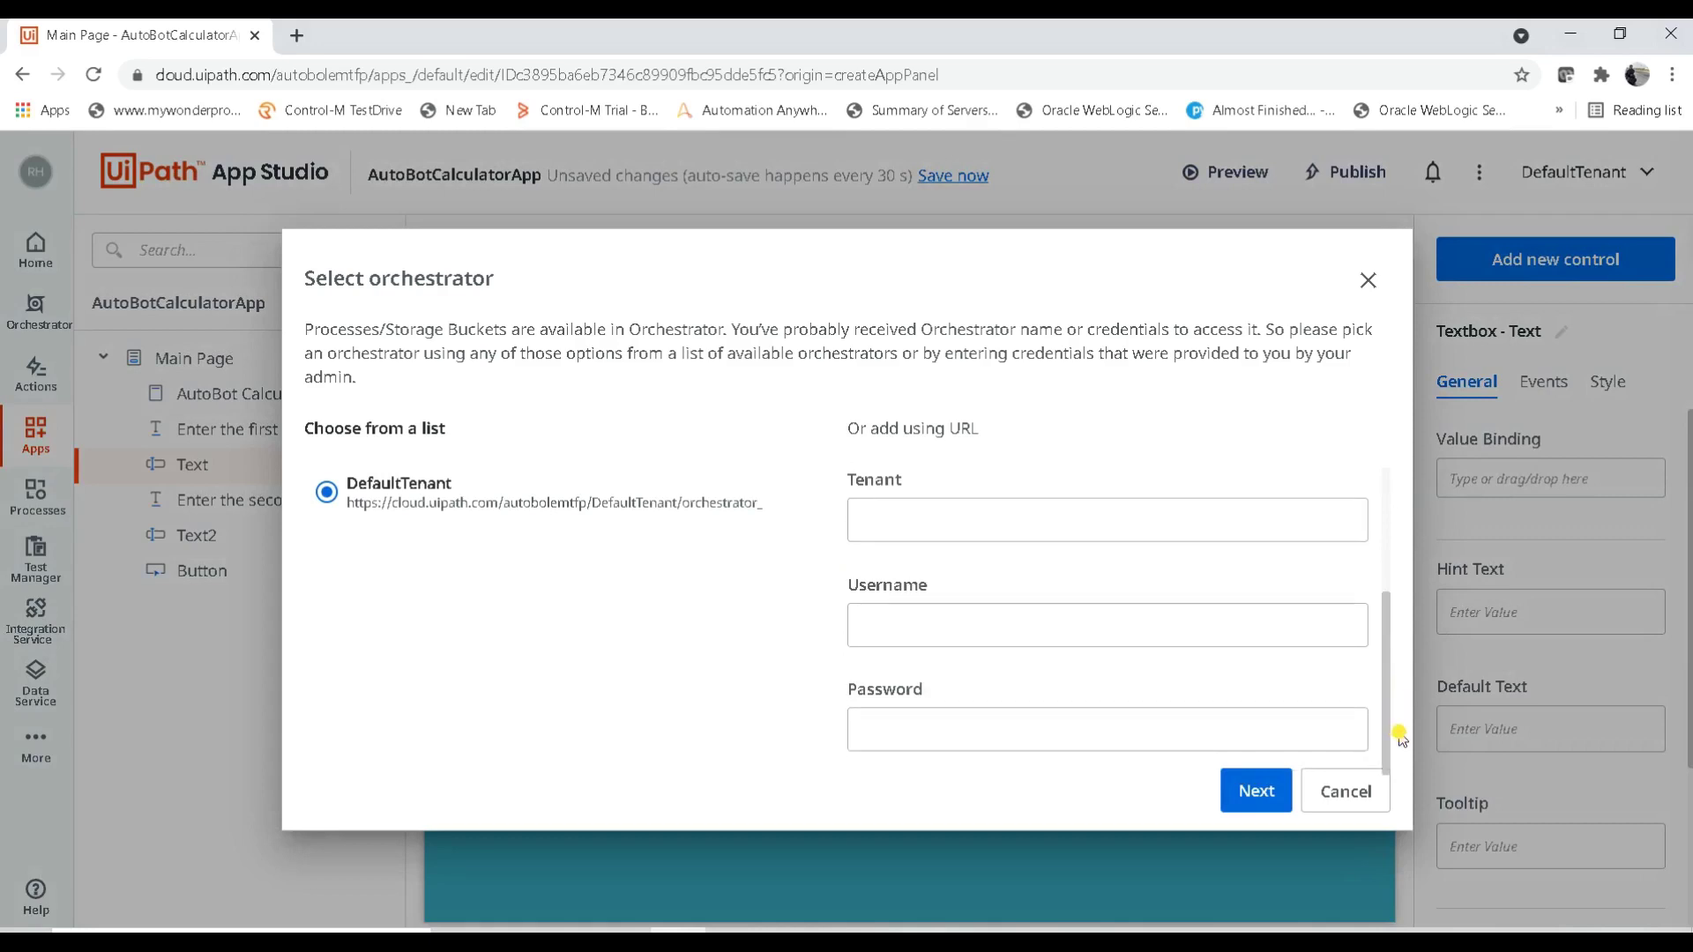
pyautogui.click(1258, 787)
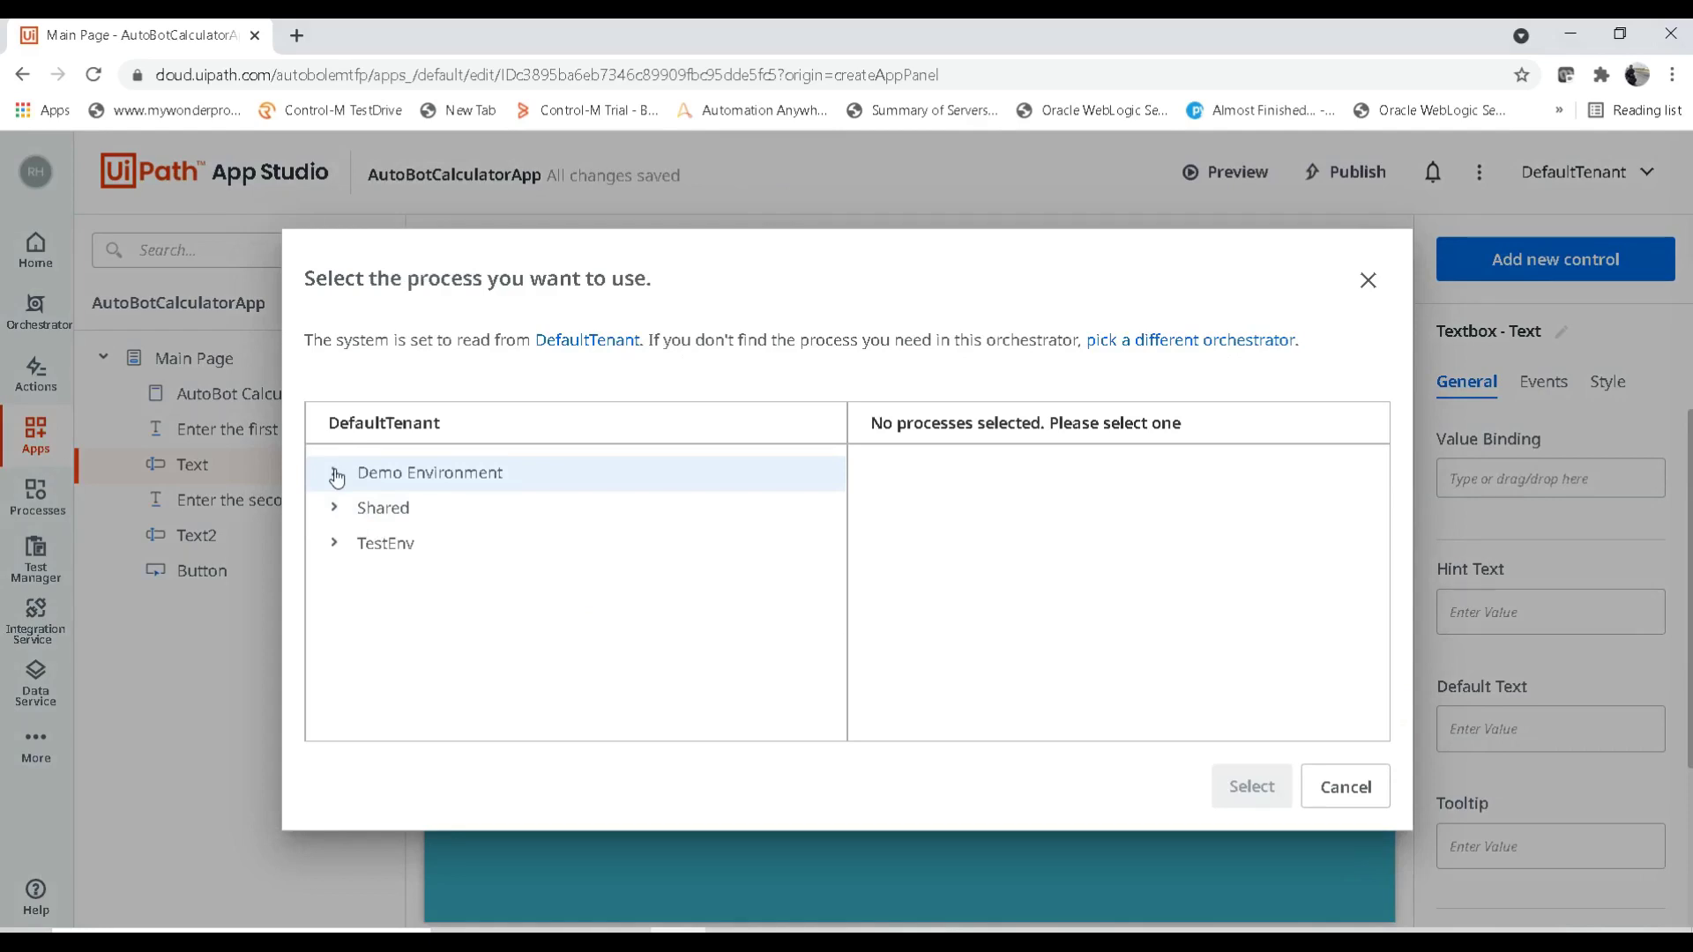
pyautogui.click(336, 476)
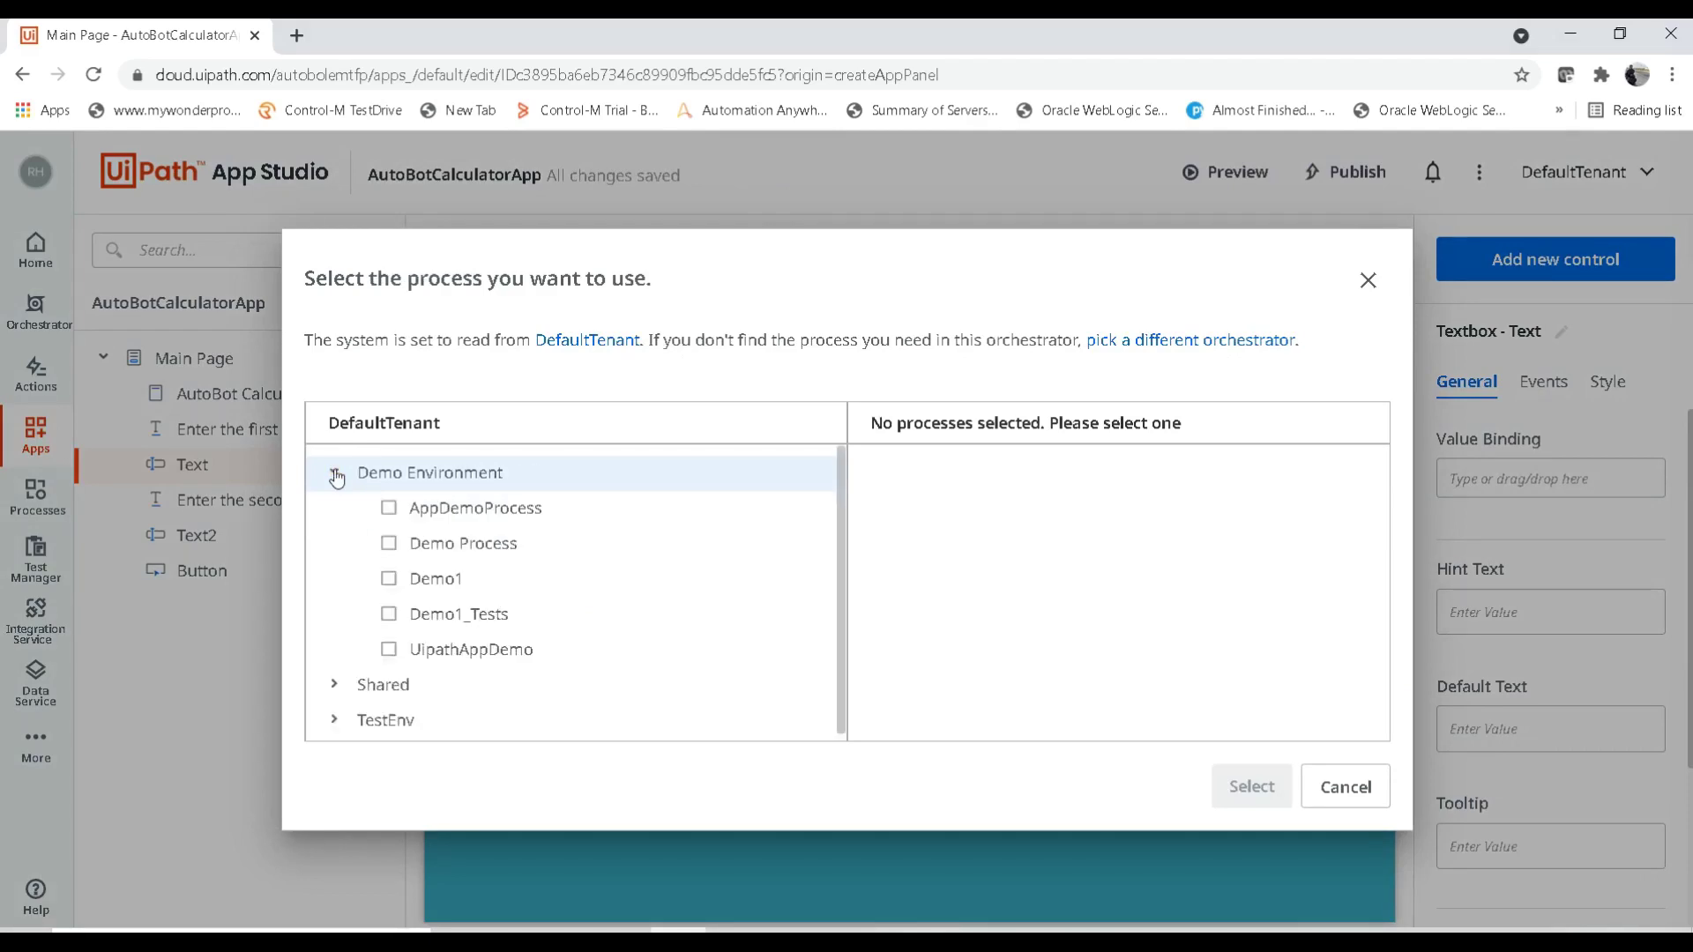
pyautogui.click(390, 650)
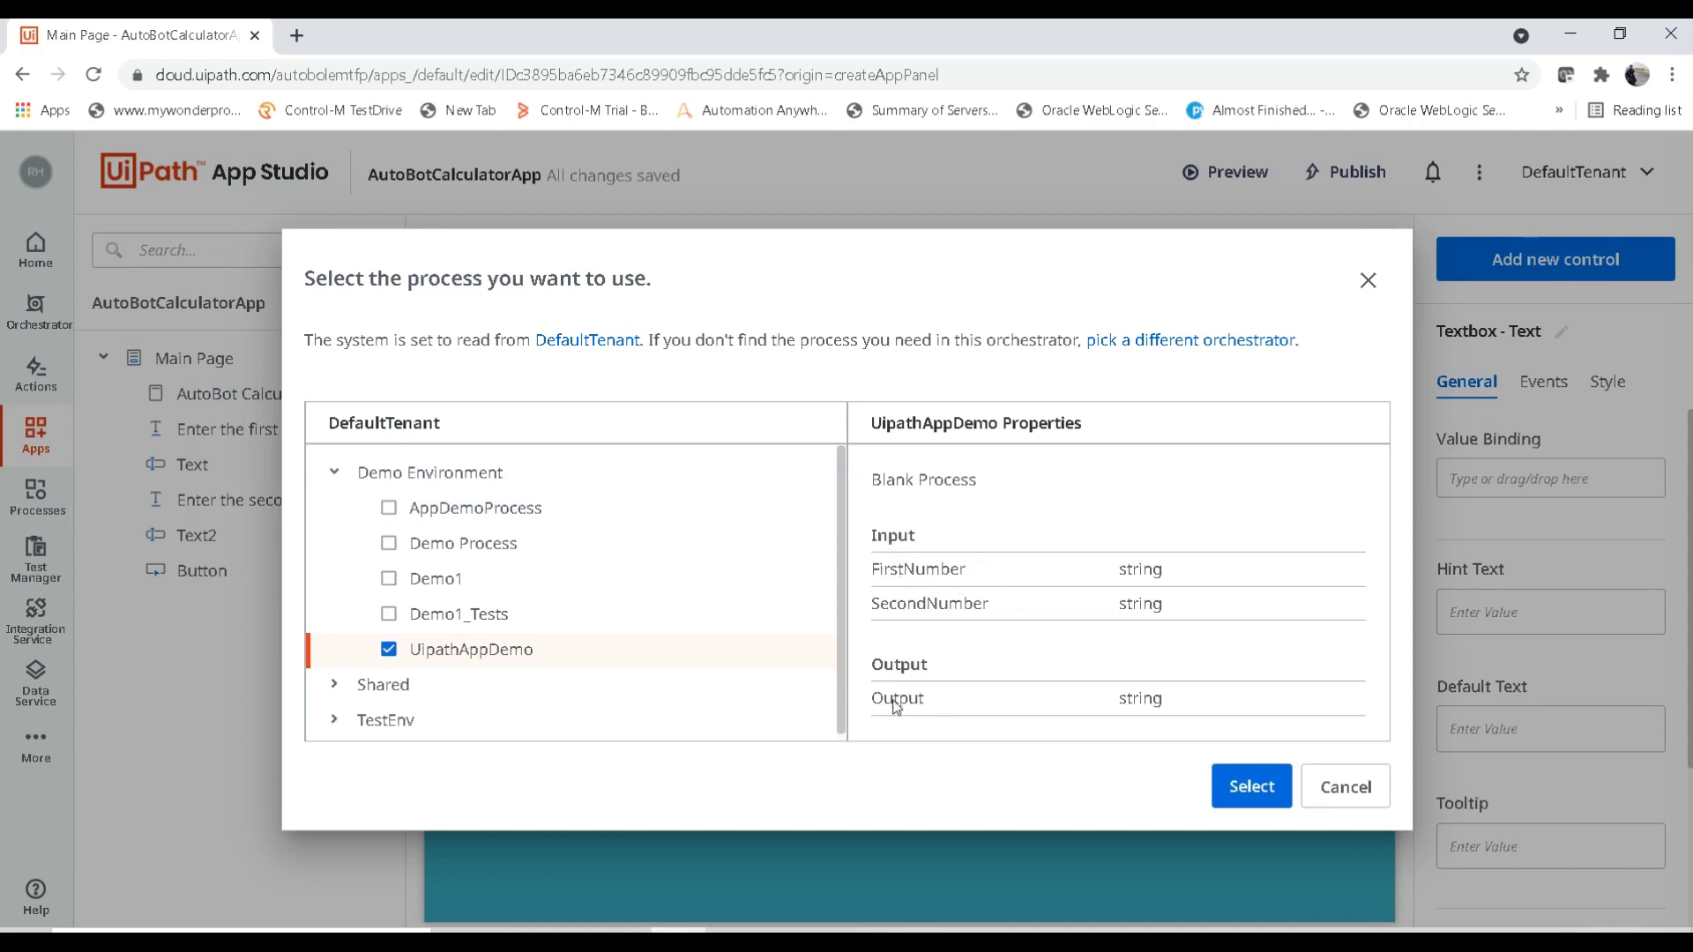
pyautogui.click(1262, 788)
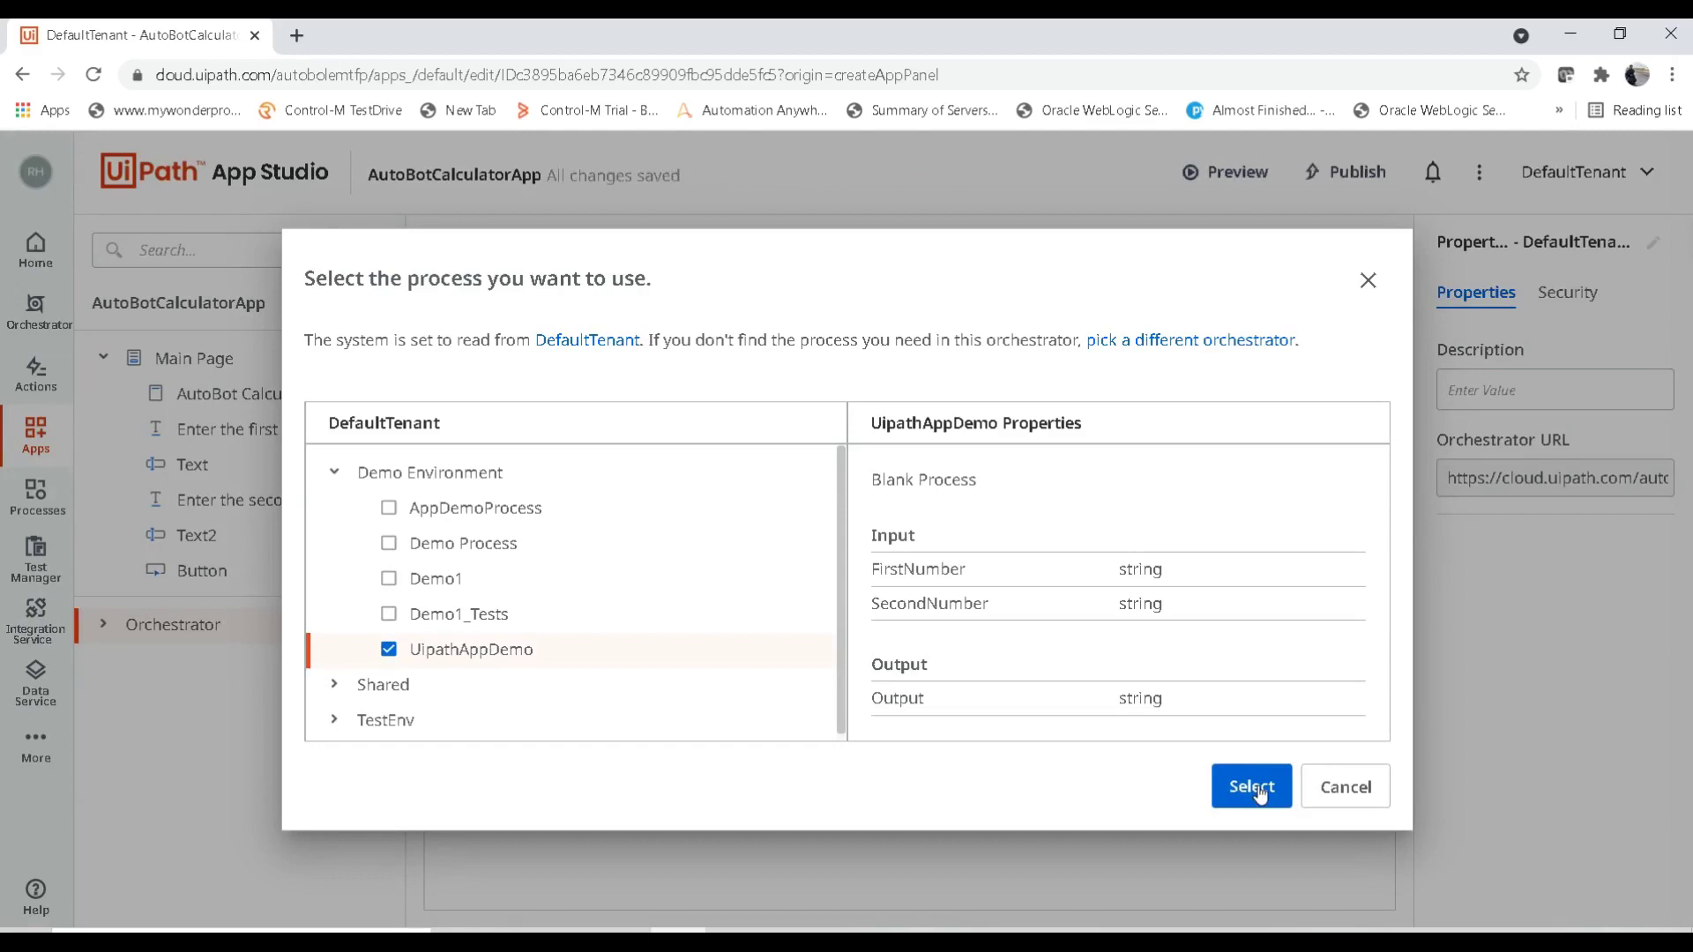
pyautogui.click(1256, 788)
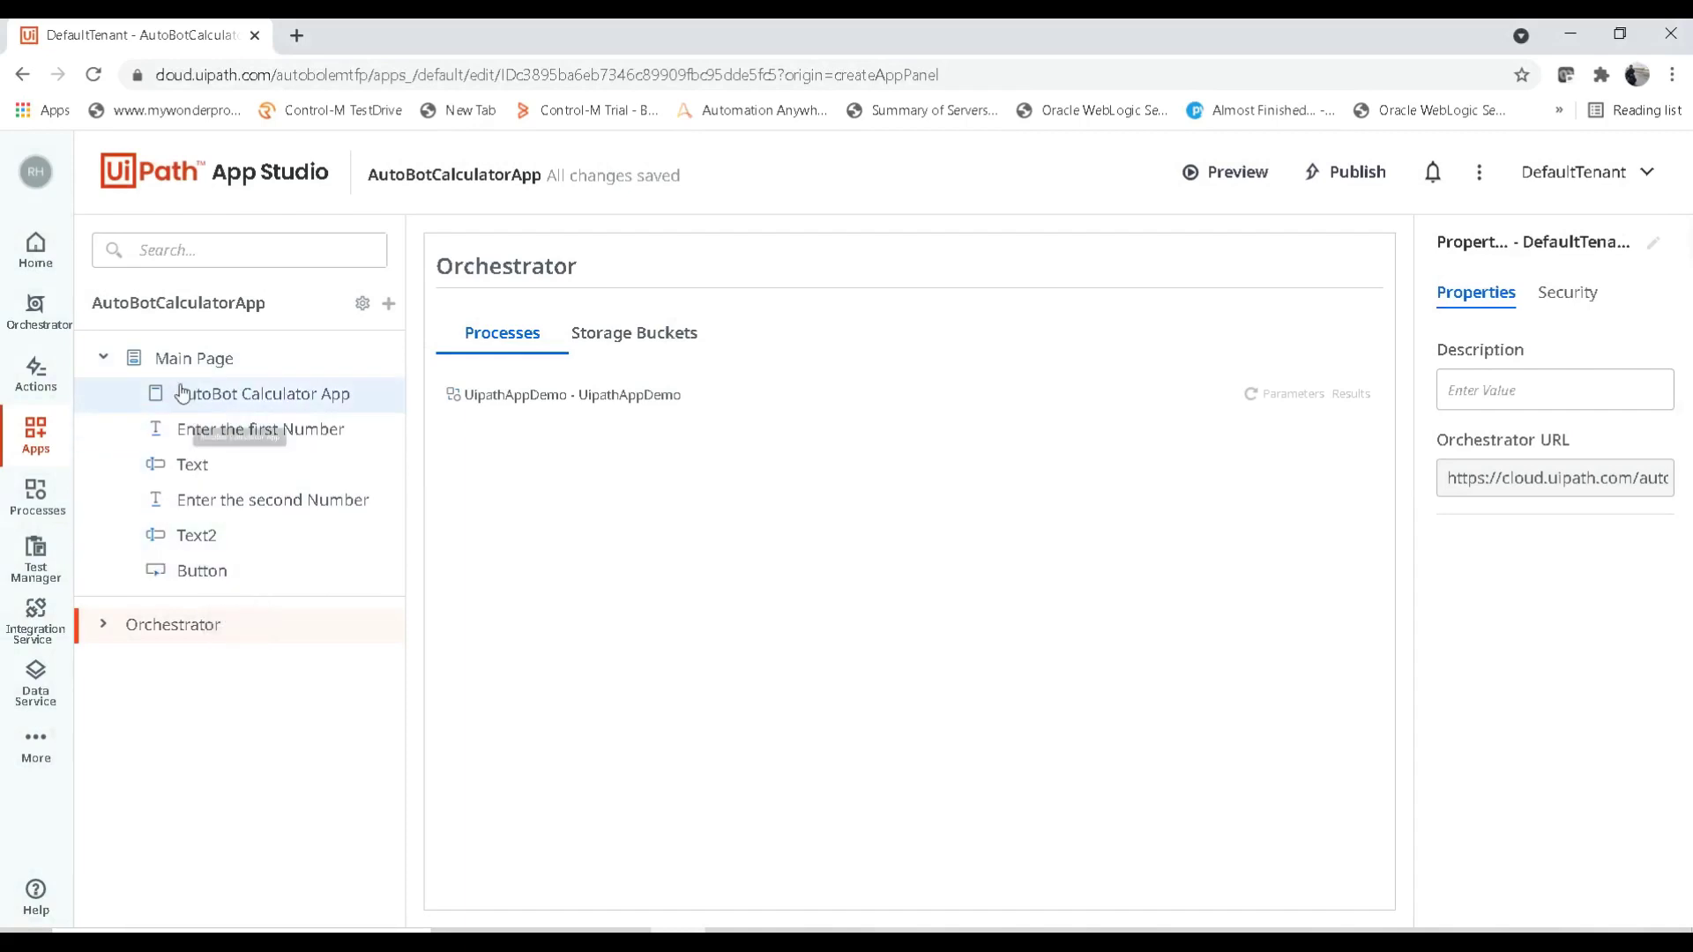
pyautogui.click(104, 625)
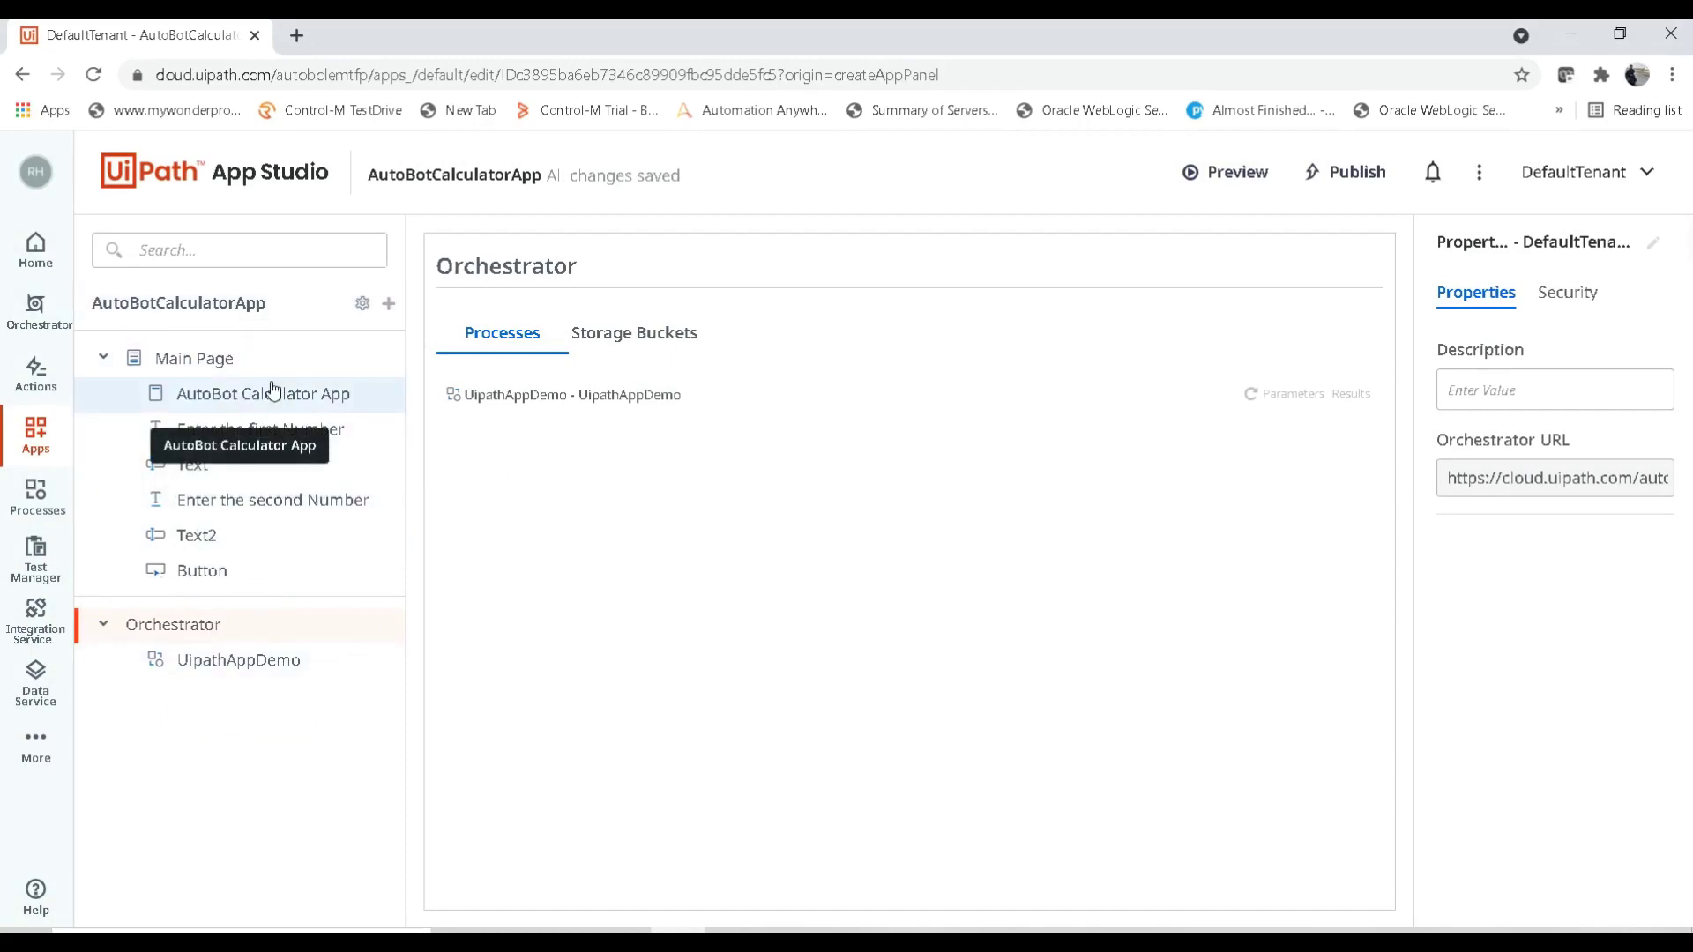
# Bind the value of the Main Page's first textbox to the FirstNumber input of the UipathAppDemo process.
pyautogui.click(234, 375)
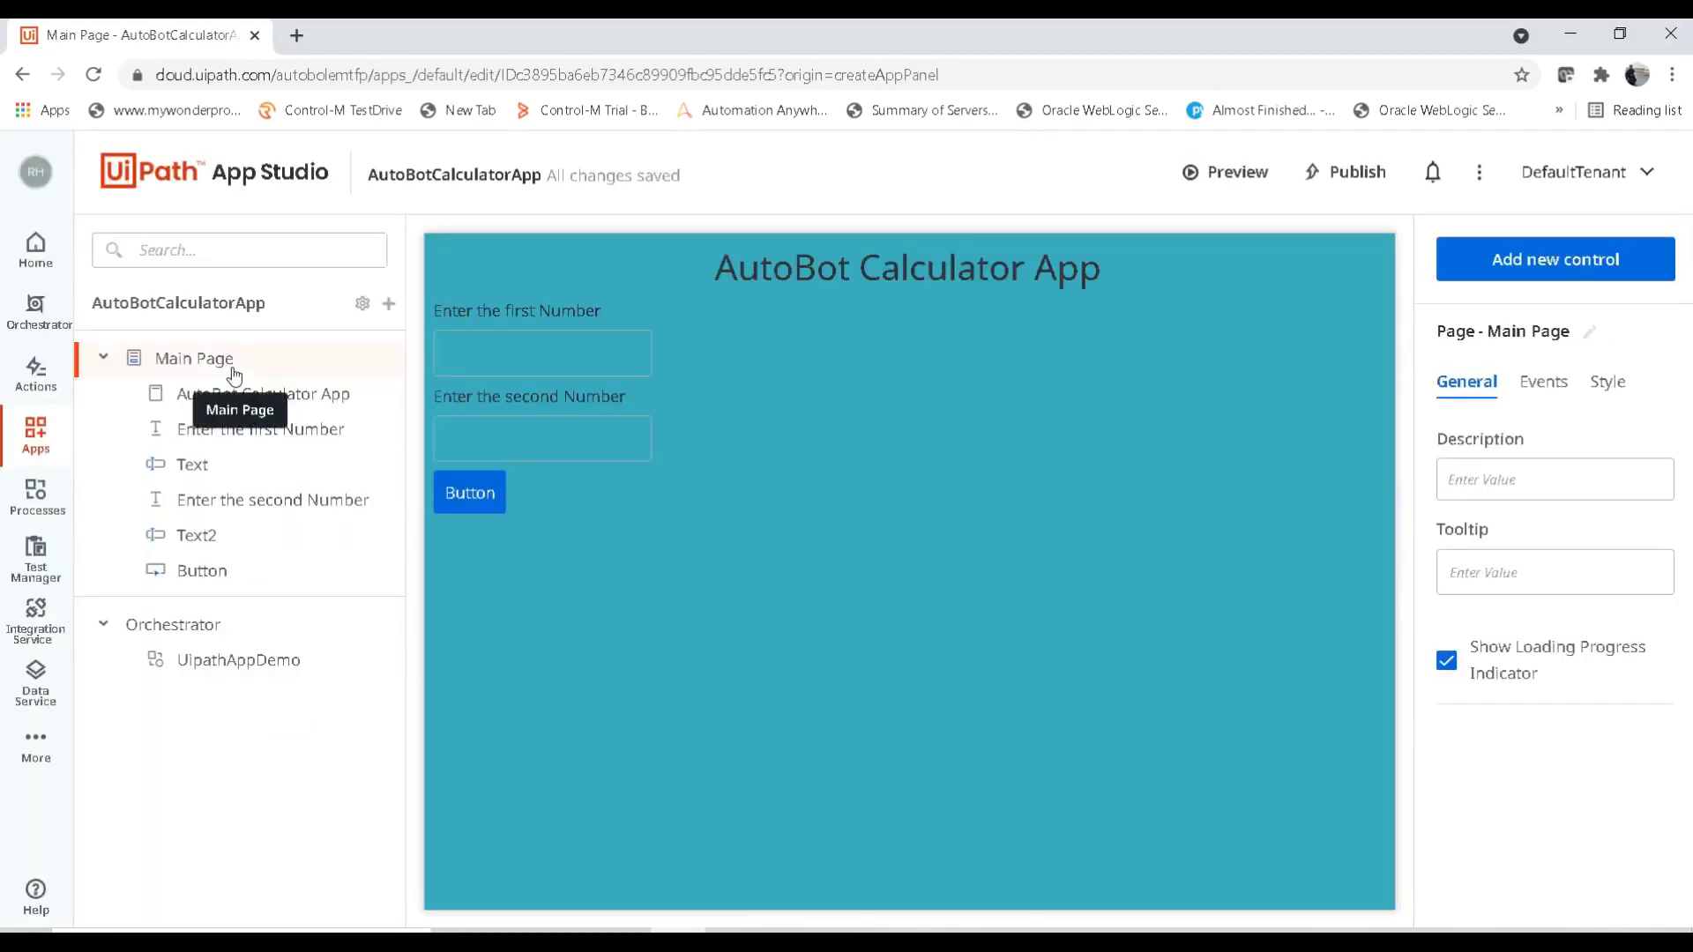
pyautogui.click(600, 355)
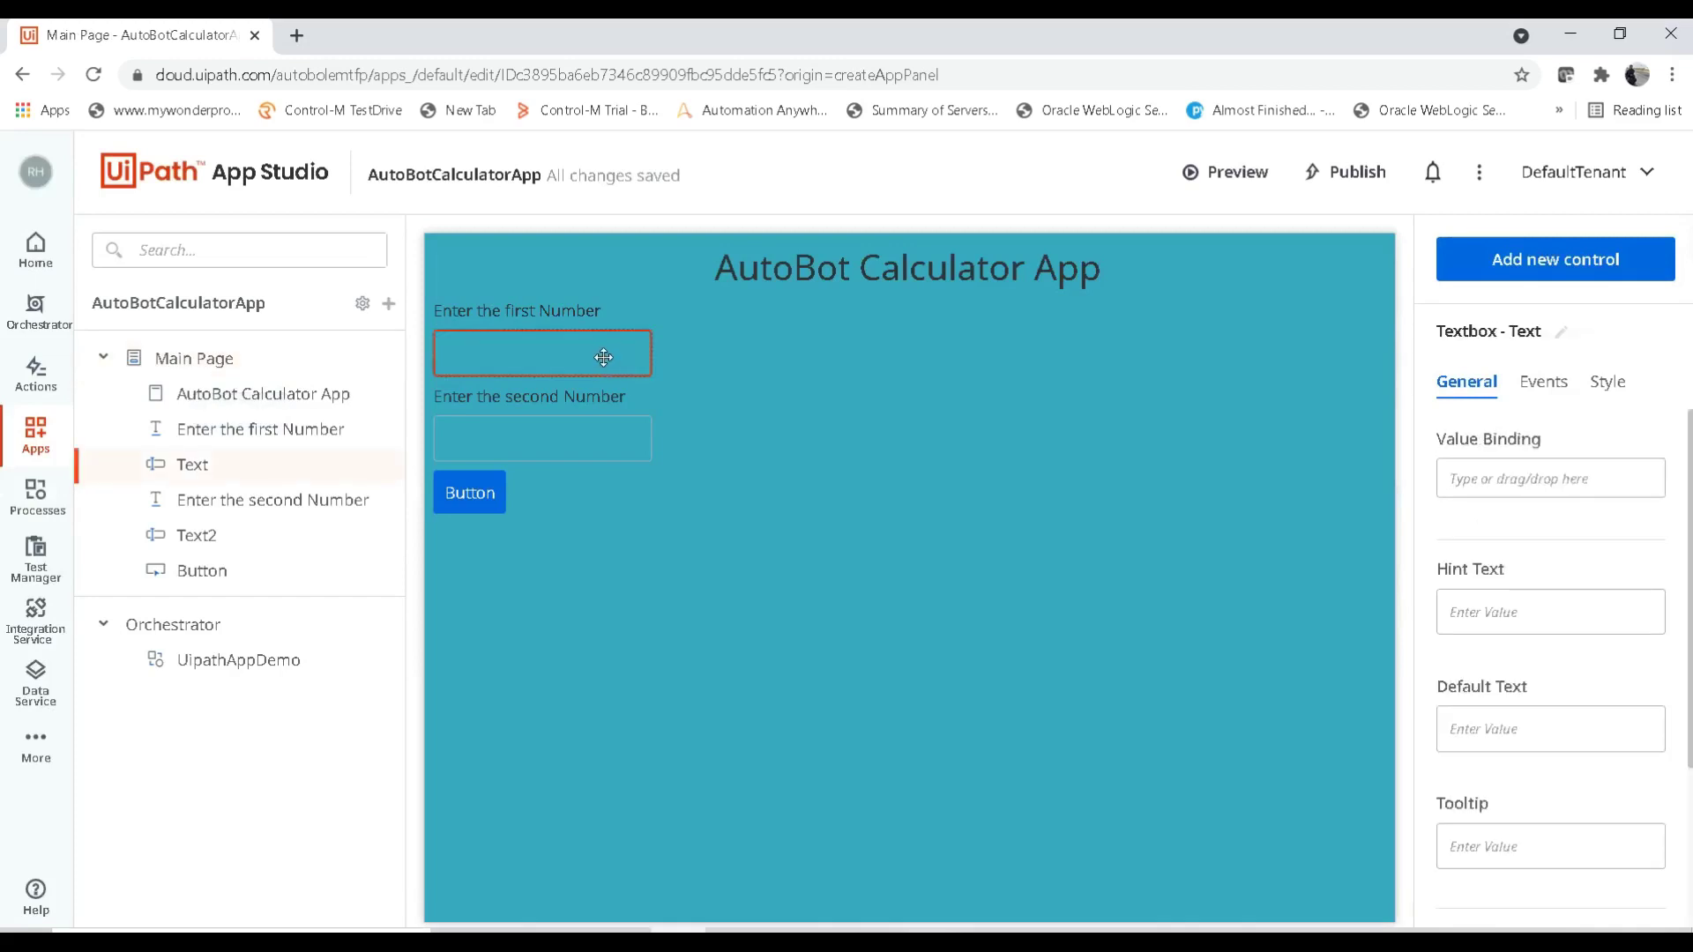
pyautogui.click(1543, 483)
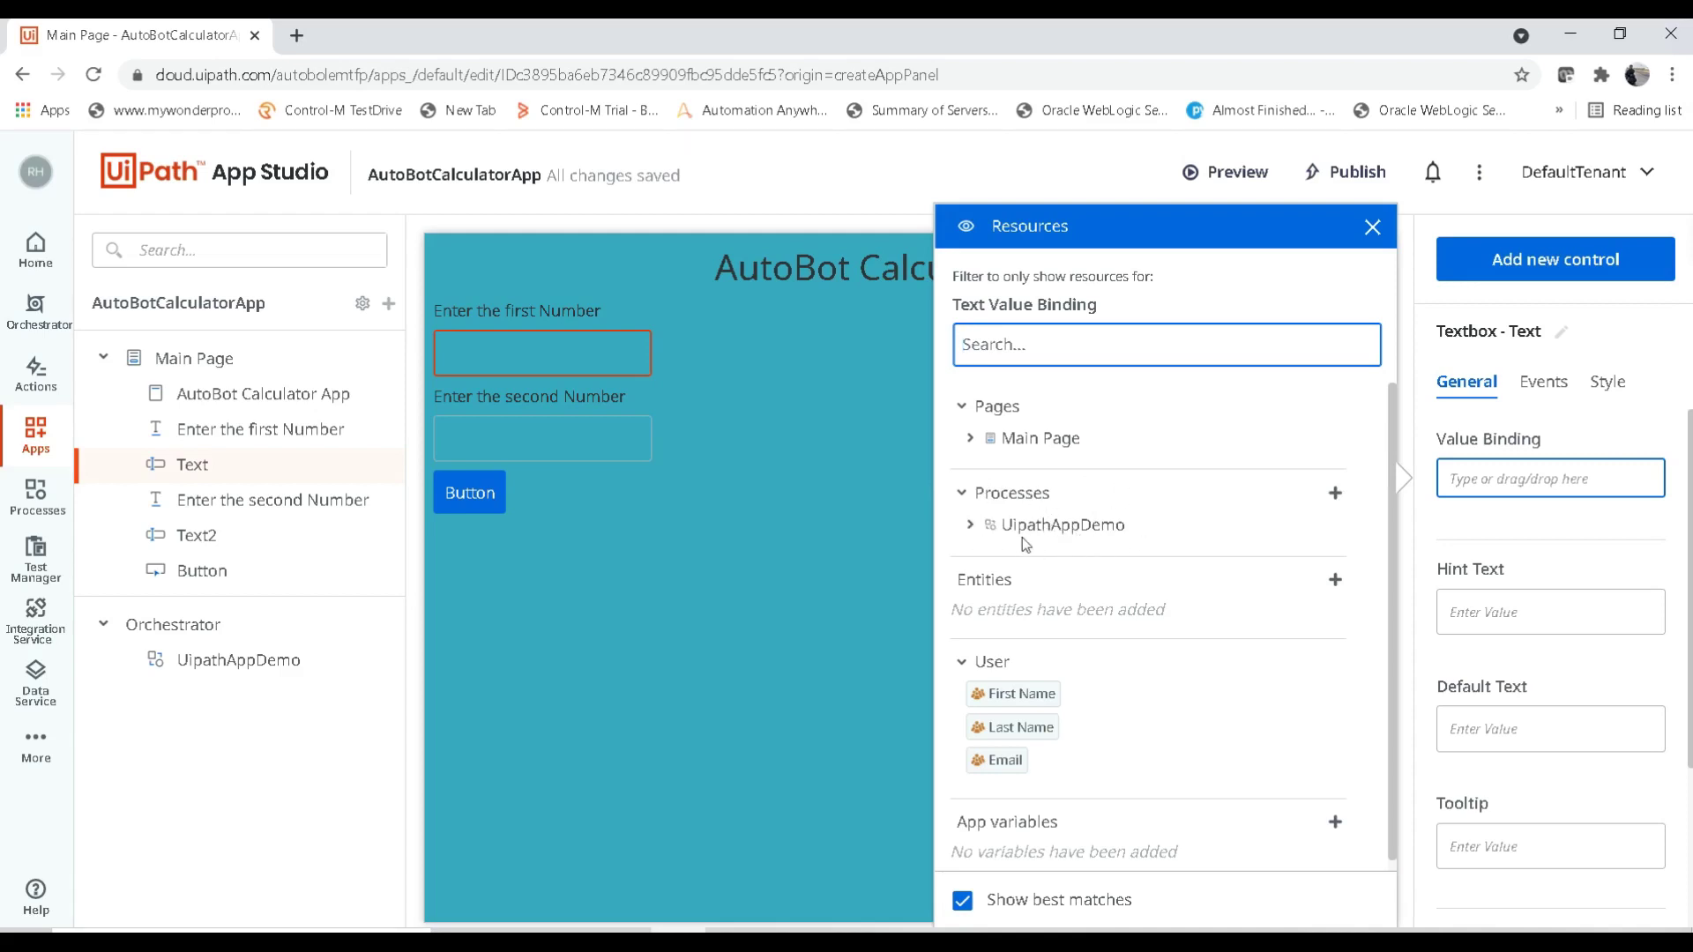
pyautogui.click(970, 528)
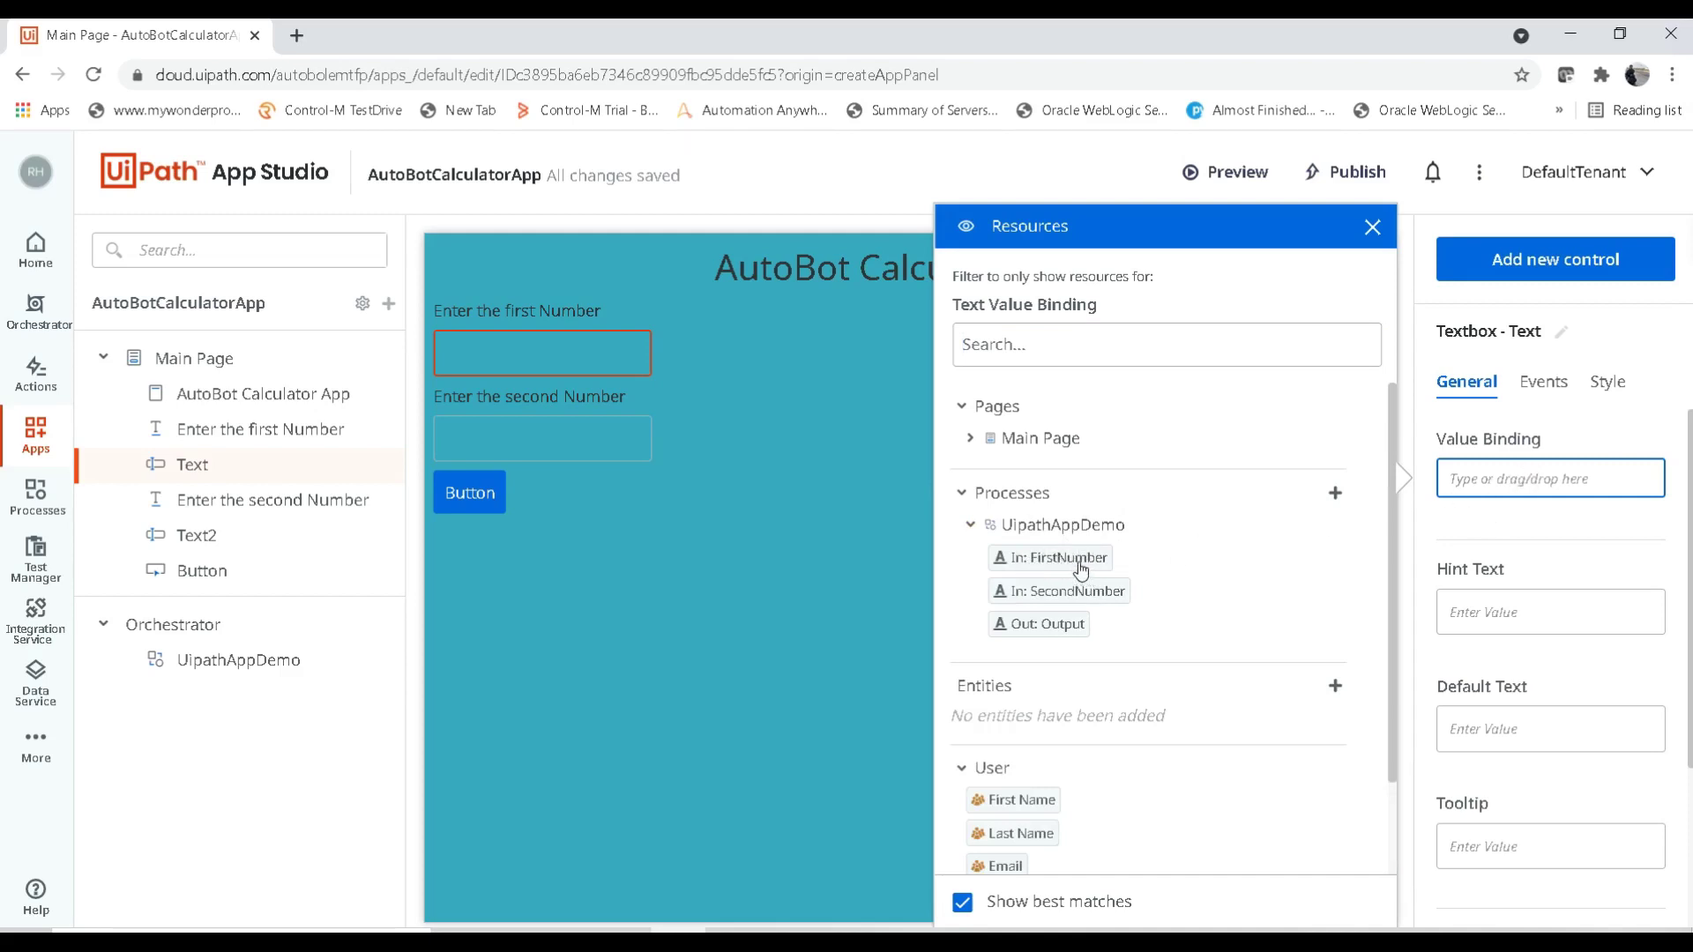
pyautogui.moveTo(1081, 560); pyautogui.dragTo(1482, 470)
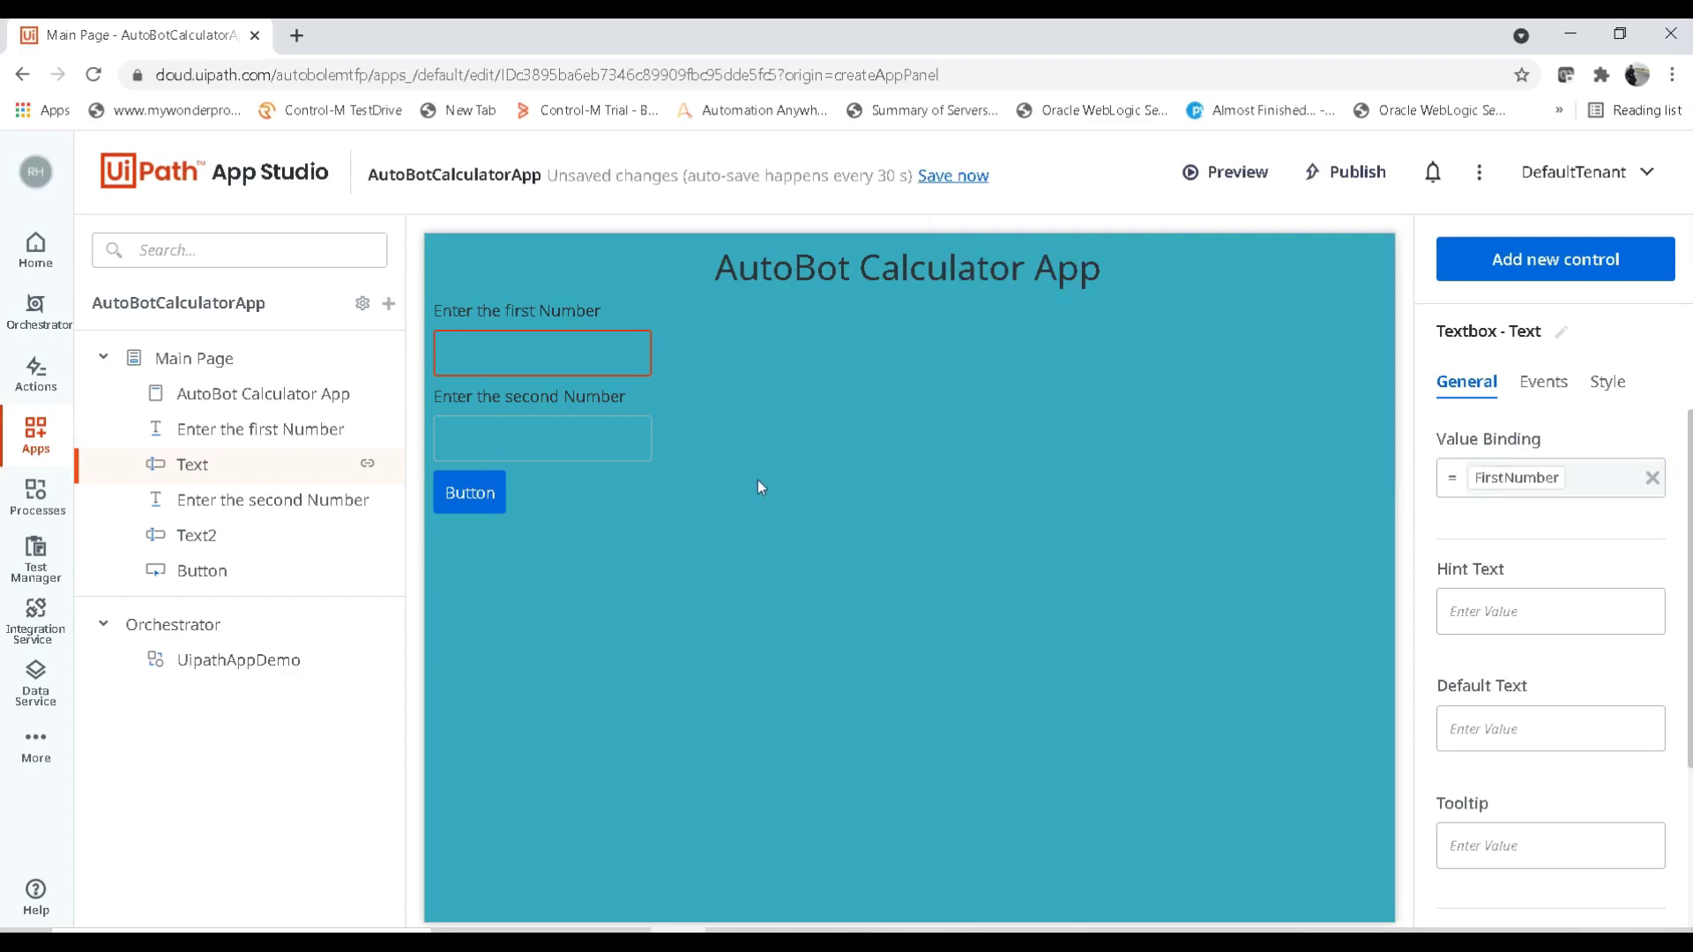
# Bind the value of the Main Page's second textbox to the SecondNumber input of the UipathAppDemo process.
pyautogui.click(579, 433)
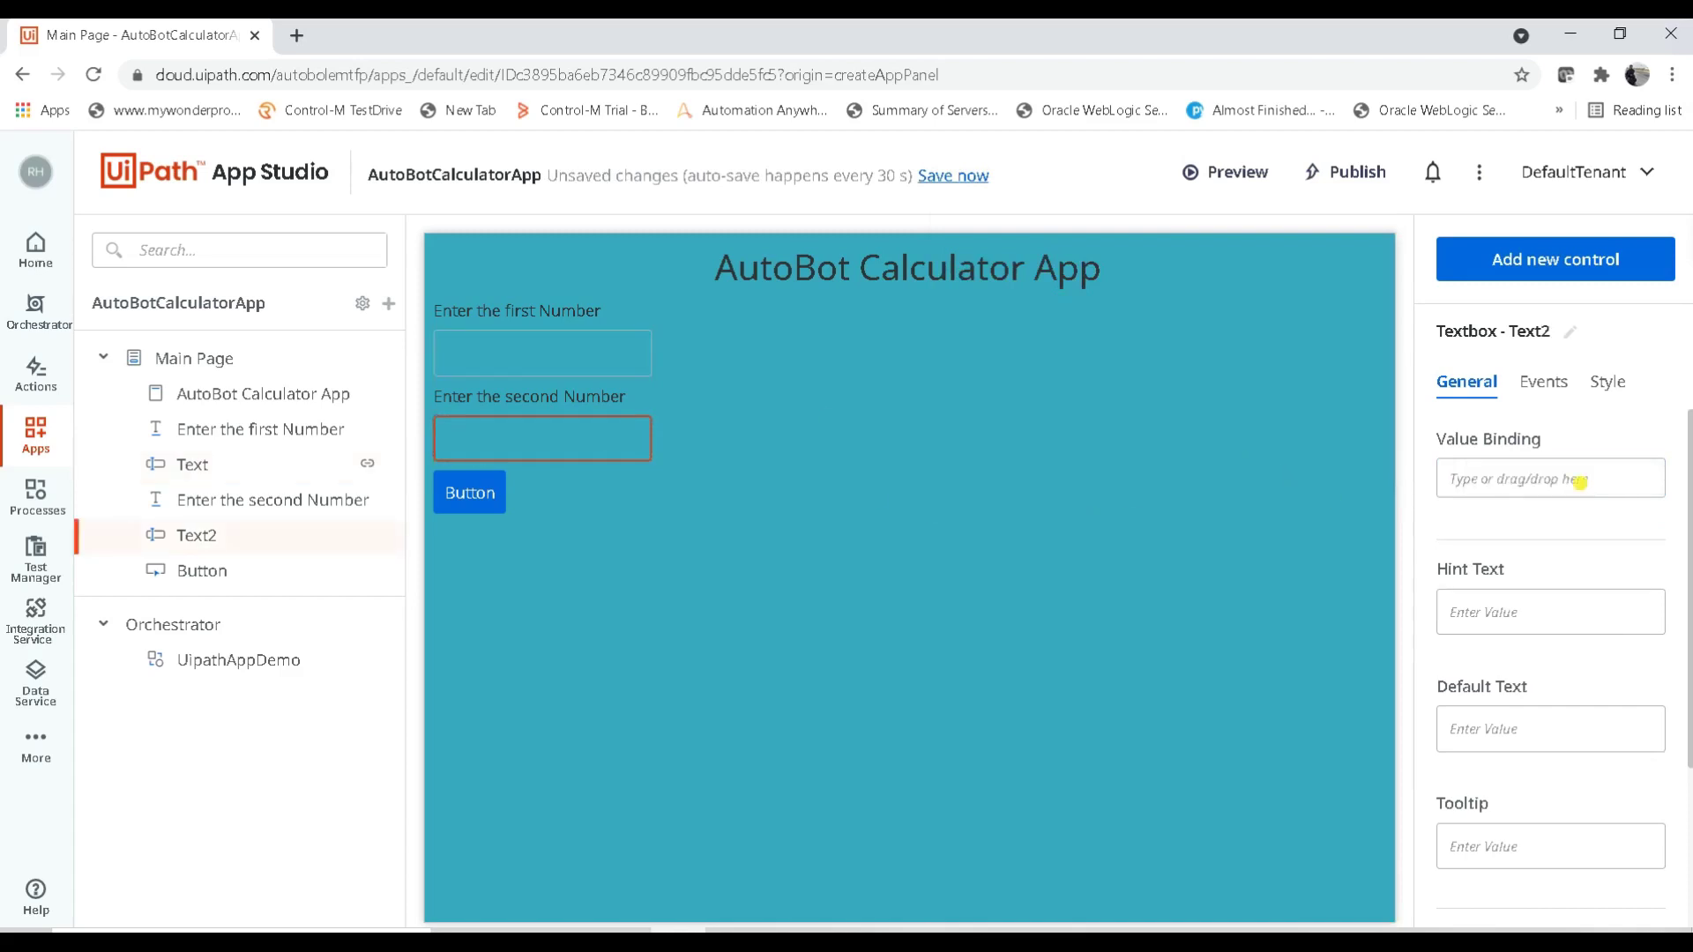
pyautogui.click(1581, 485)
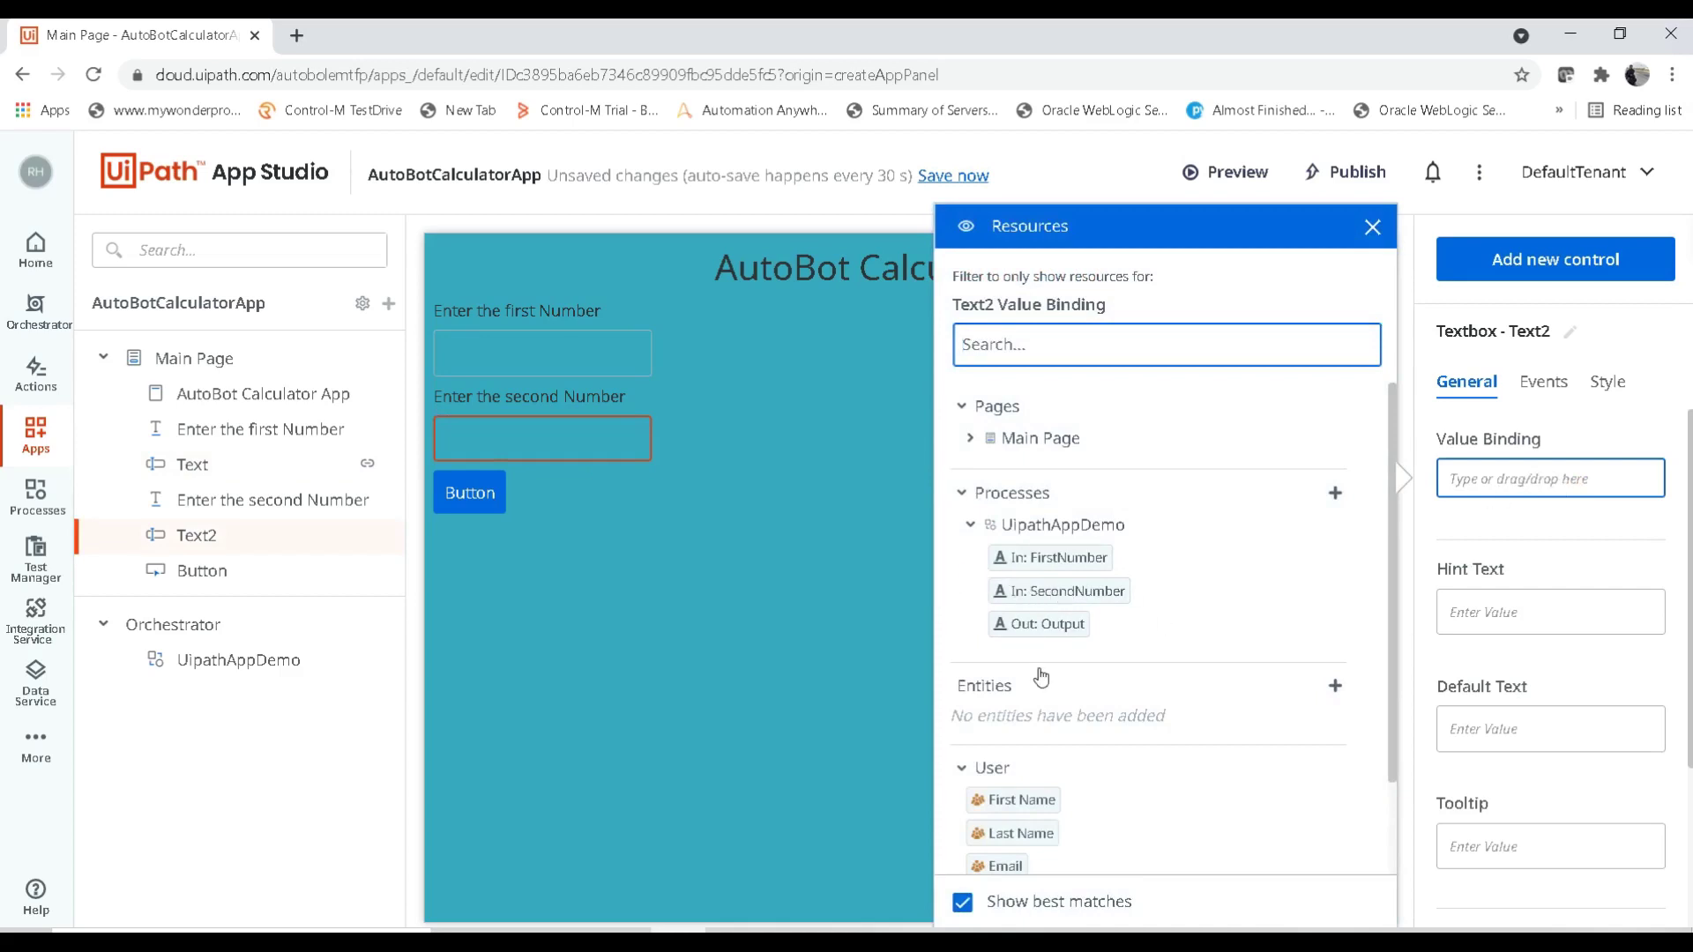
pyautogui.moveTo(1073, 602); pyautogui.dragTo(1497, 473)
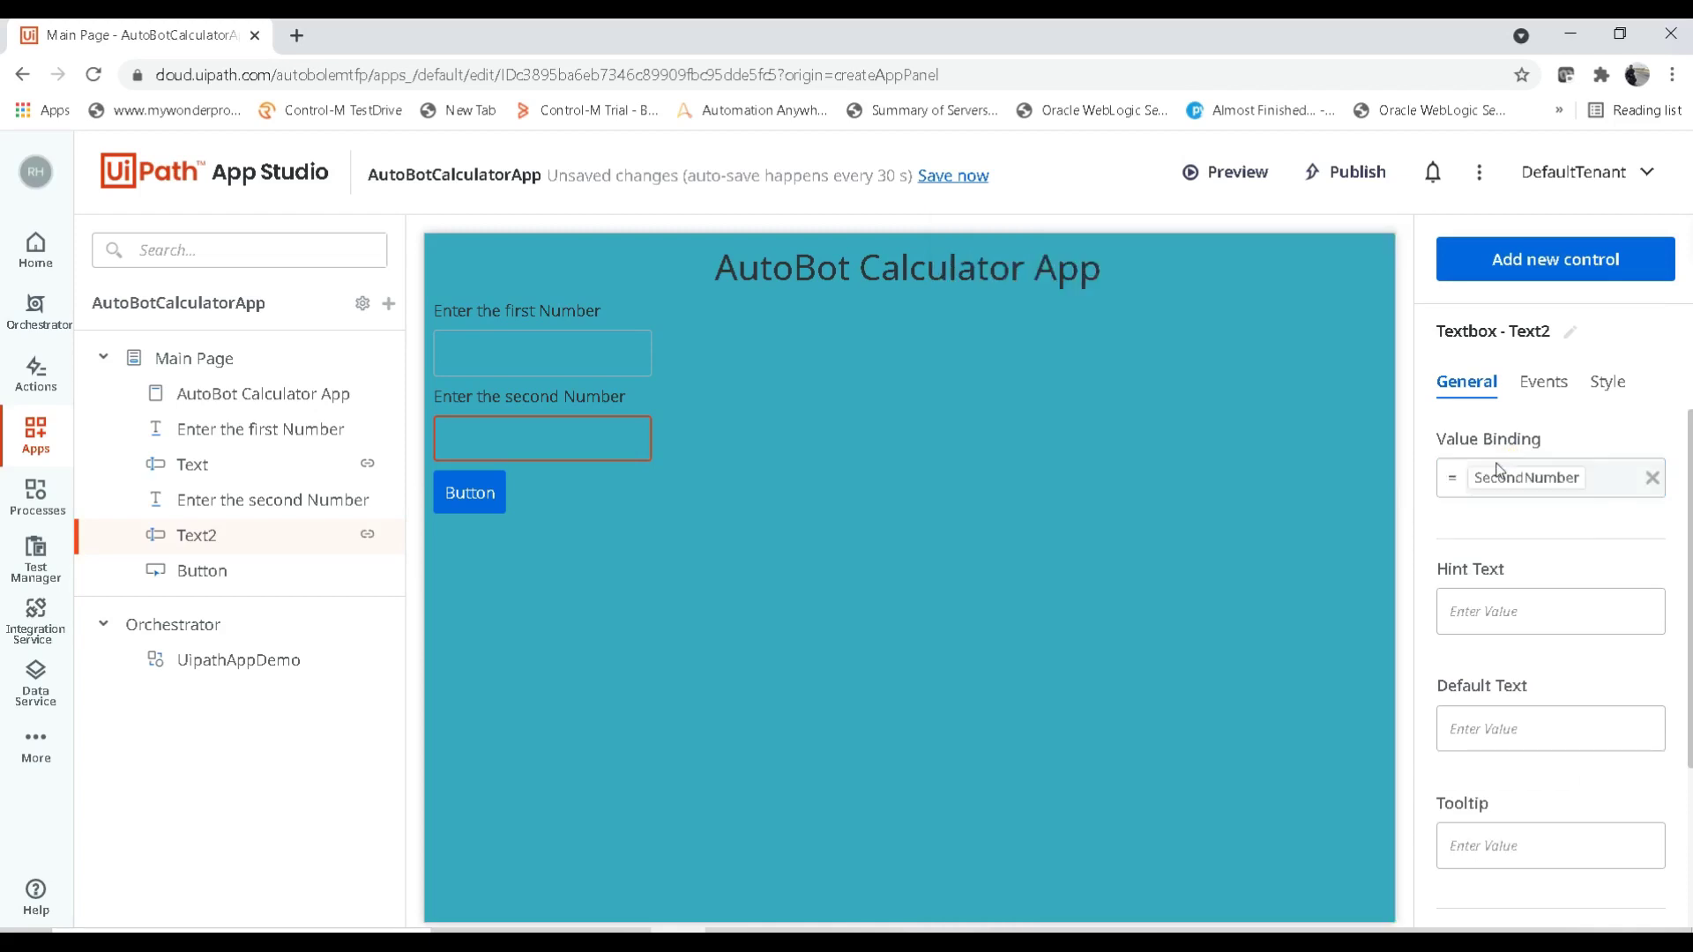
pyautogui.click(830, 430)
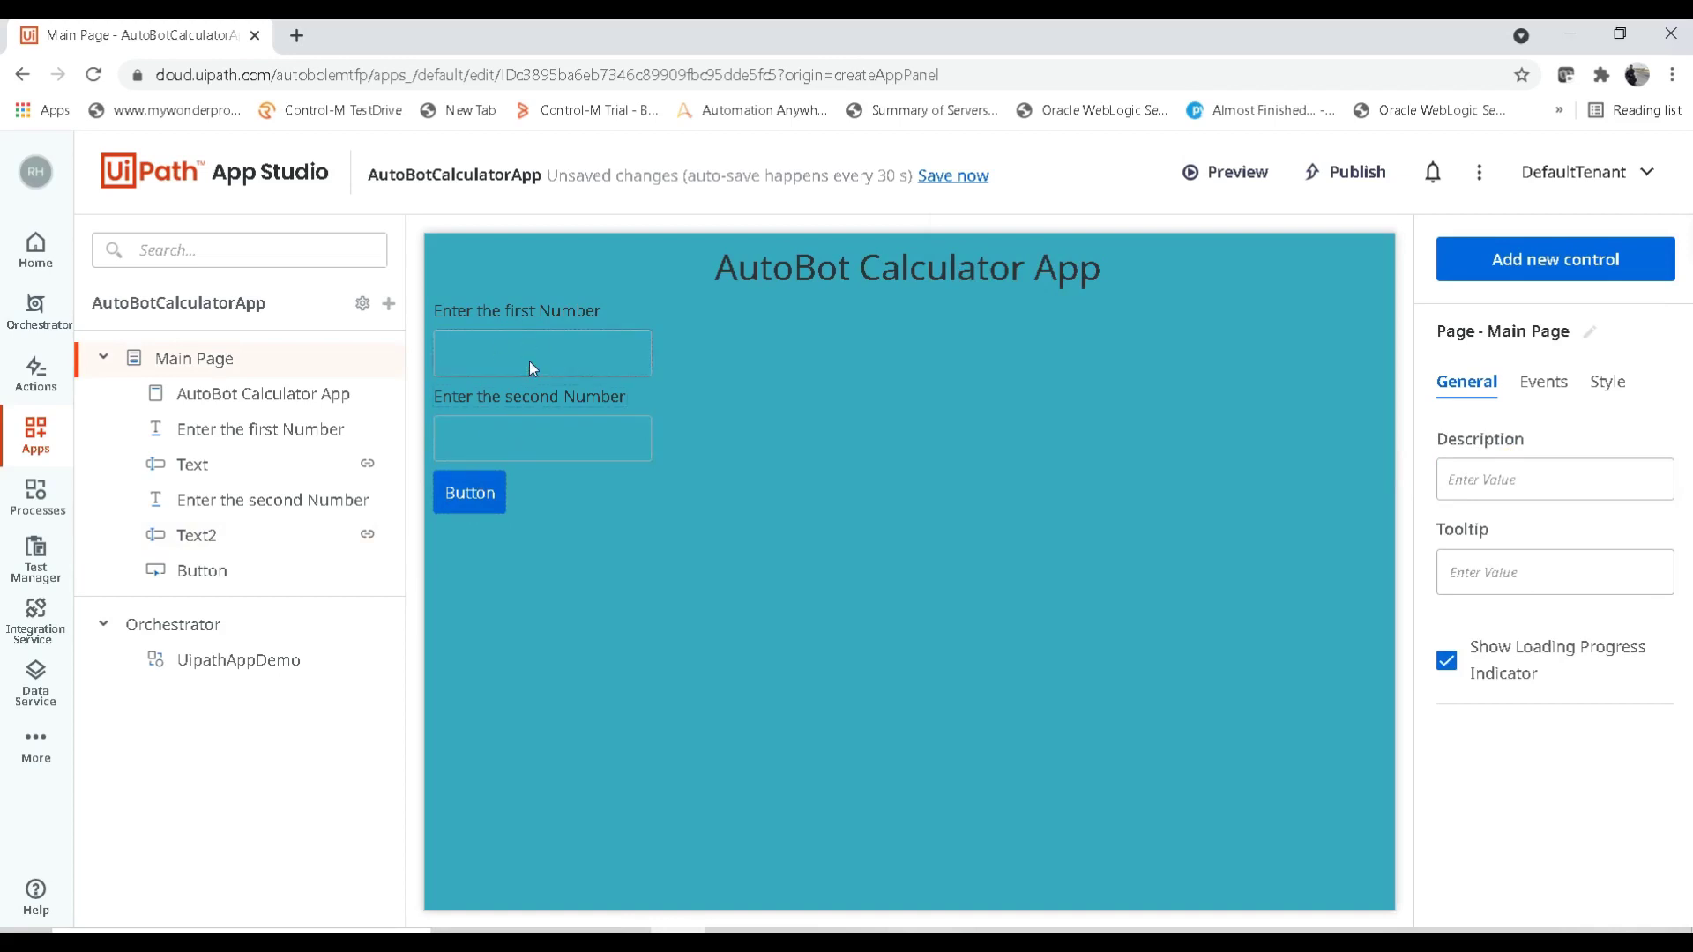
# Set the text of the button below the second textbox to "Submit".
pyautogui.click(472, 495)
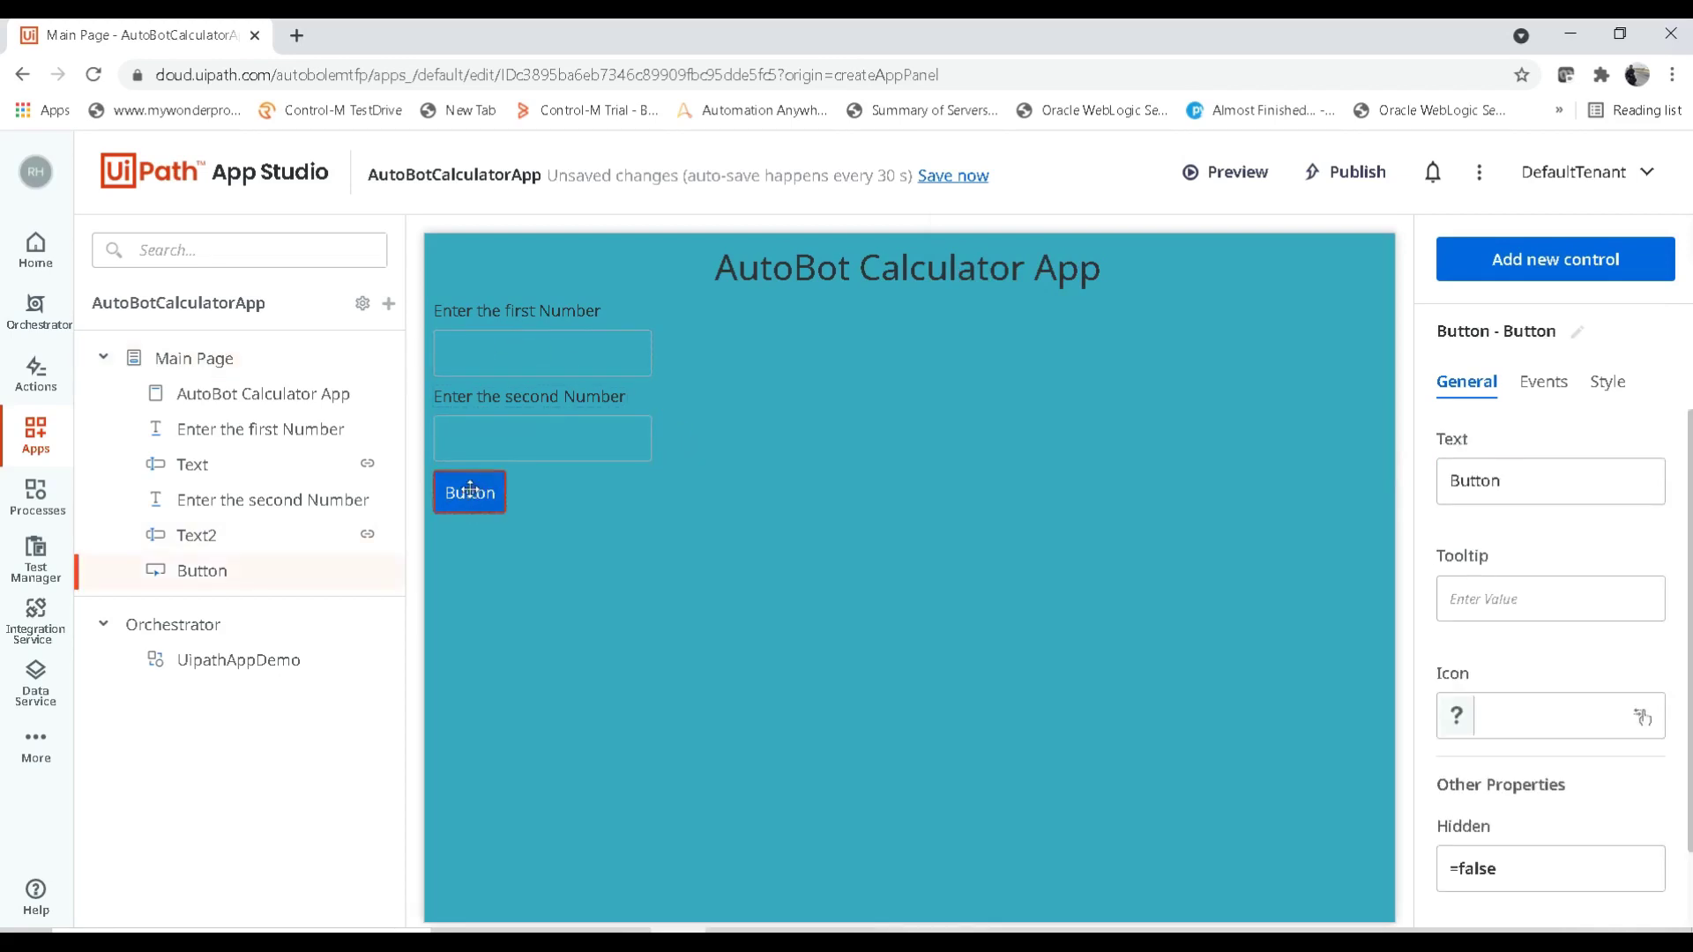
pyautogui.moveTo(1505, 481); pyautogui.dragTo(1407, 480)
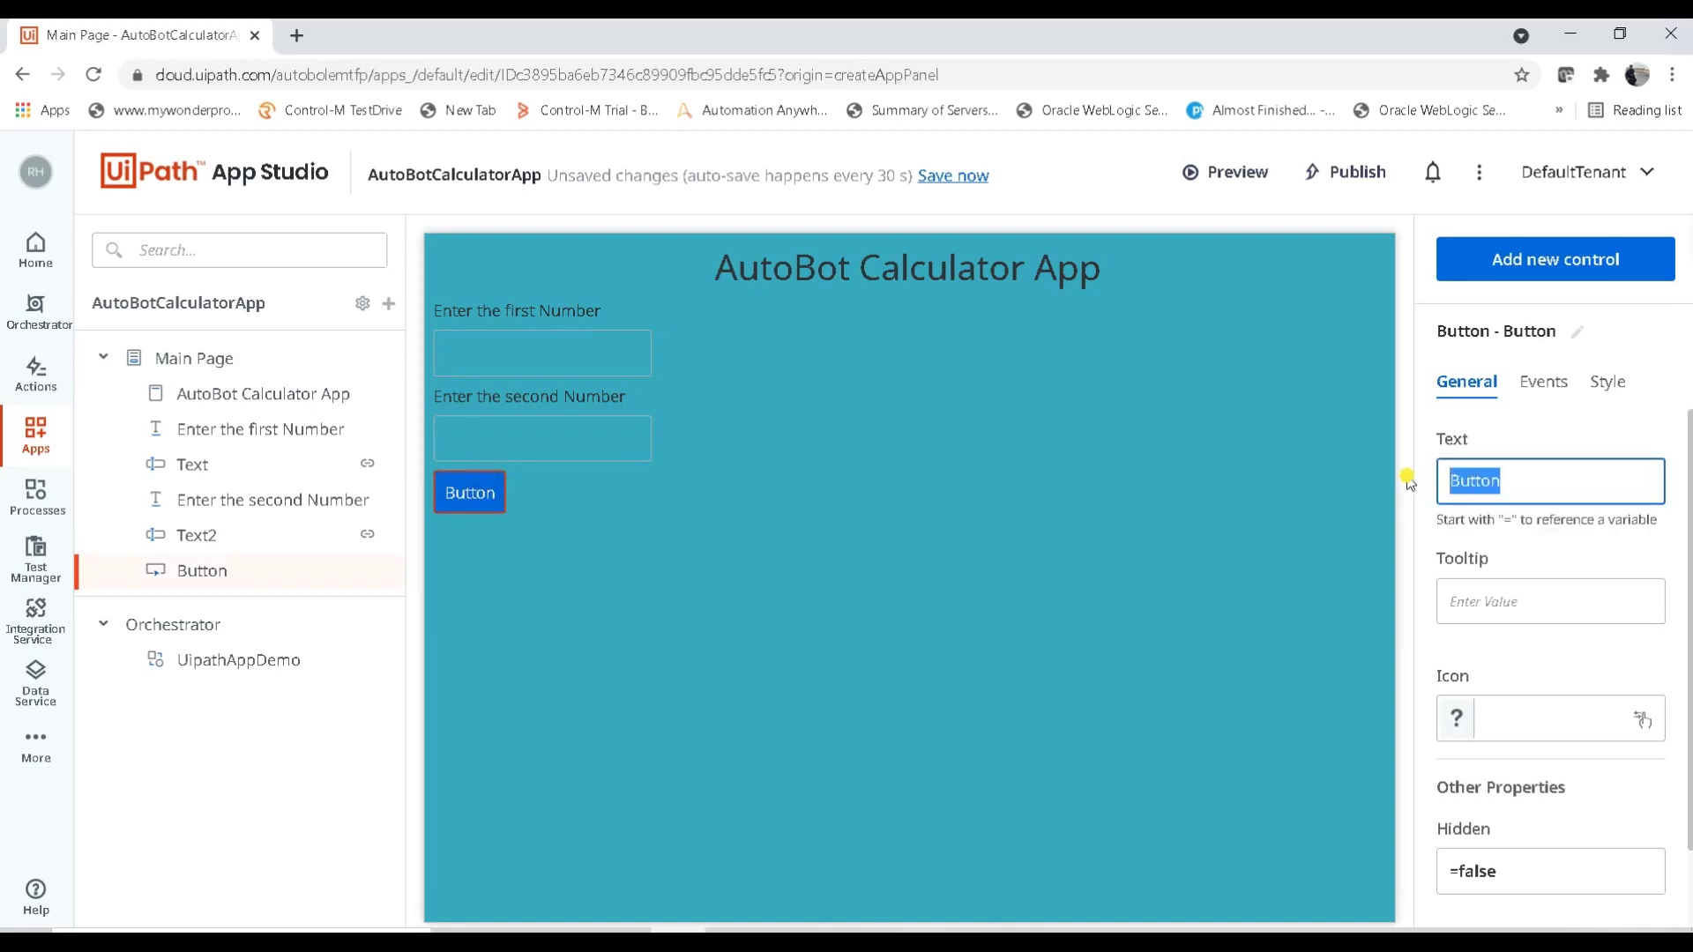
pyautogui.press('BackSpace')
pyautogui.write('Submit')
pyautogui.click(1515, 446)
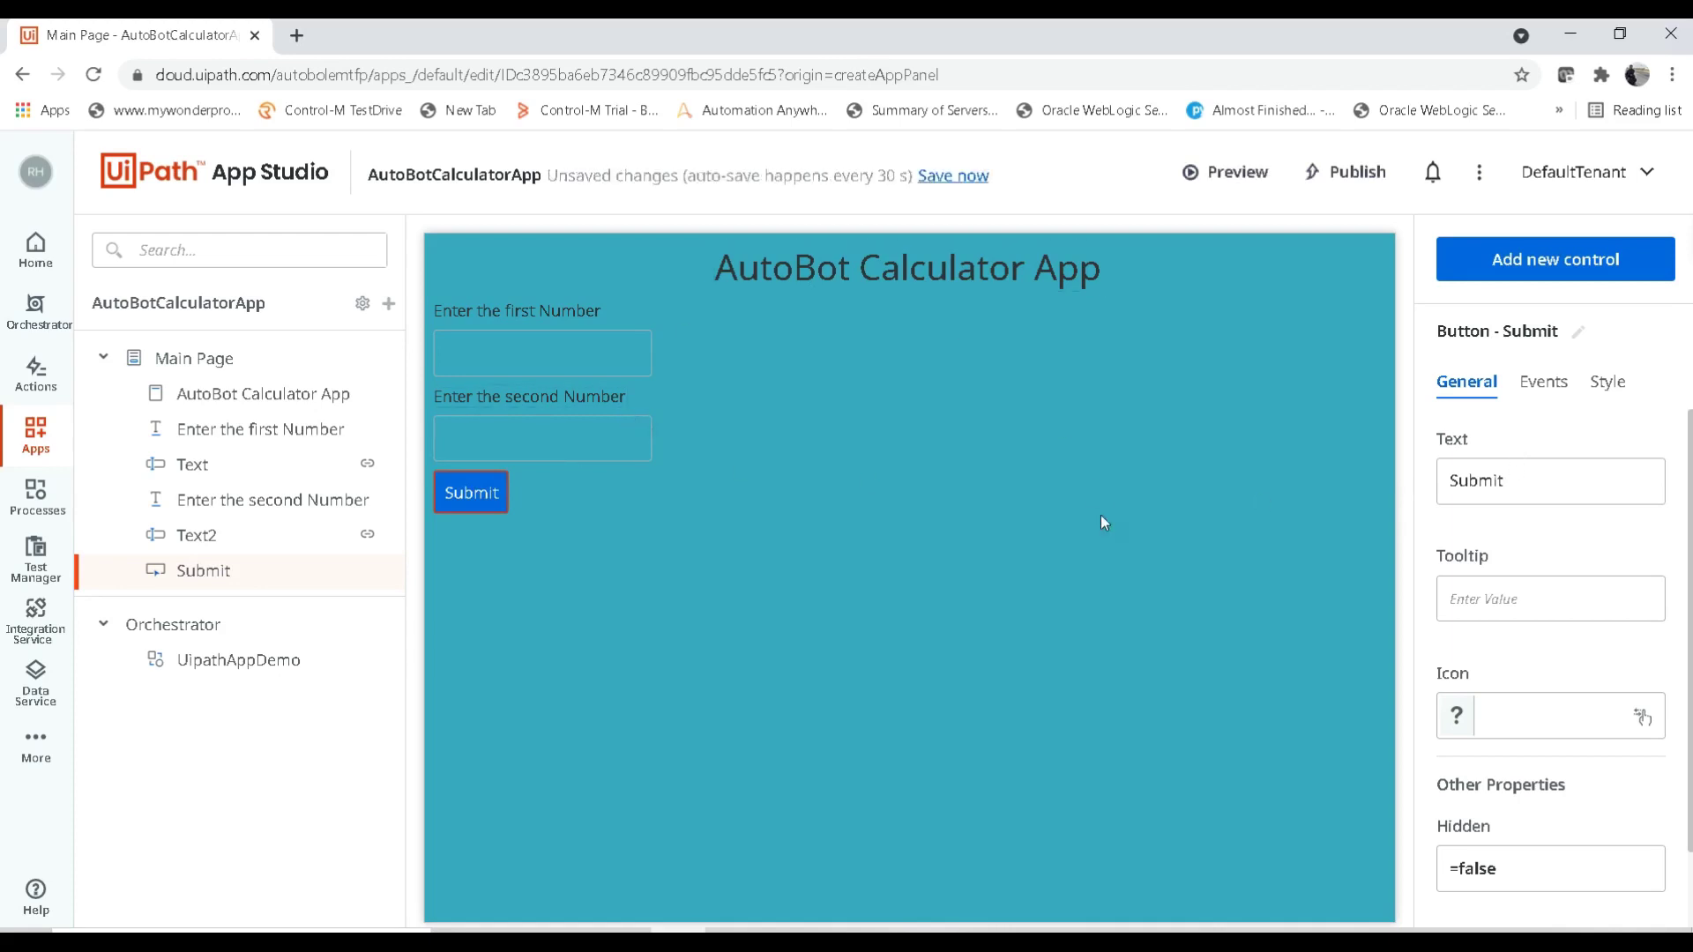
# Create a click rule for the Submit button that starts the UipathAppDemo process, and return to the Main Page design.
pyautogui.click(1545, 388)
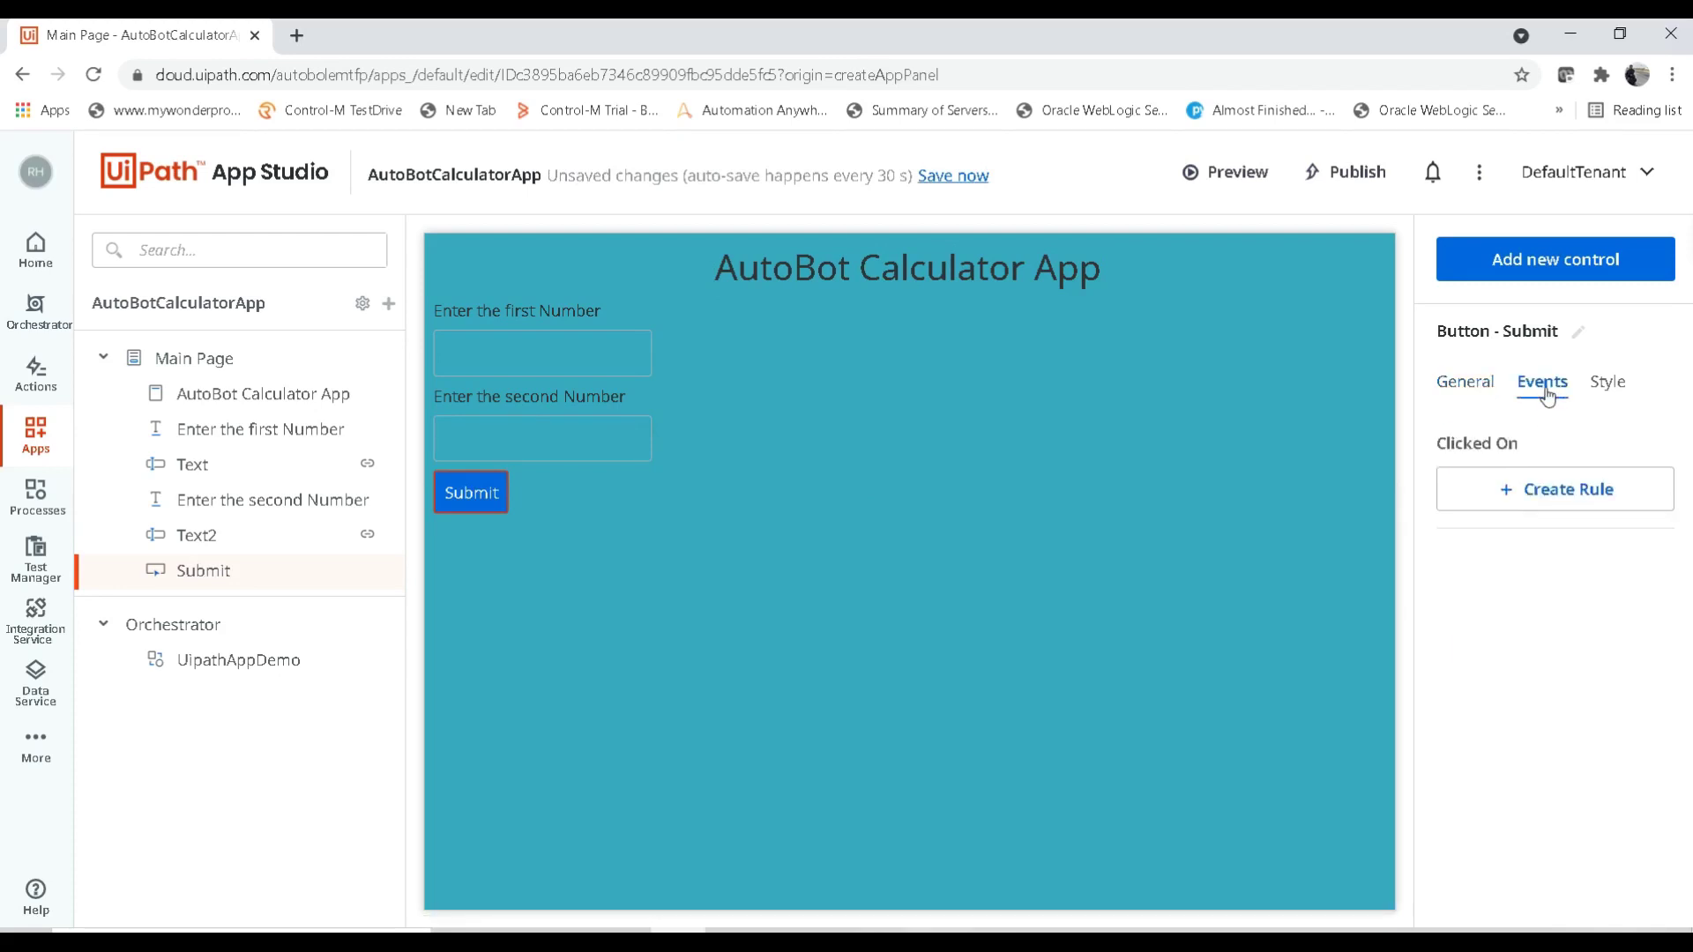
pyautogui.click(1546, 494)
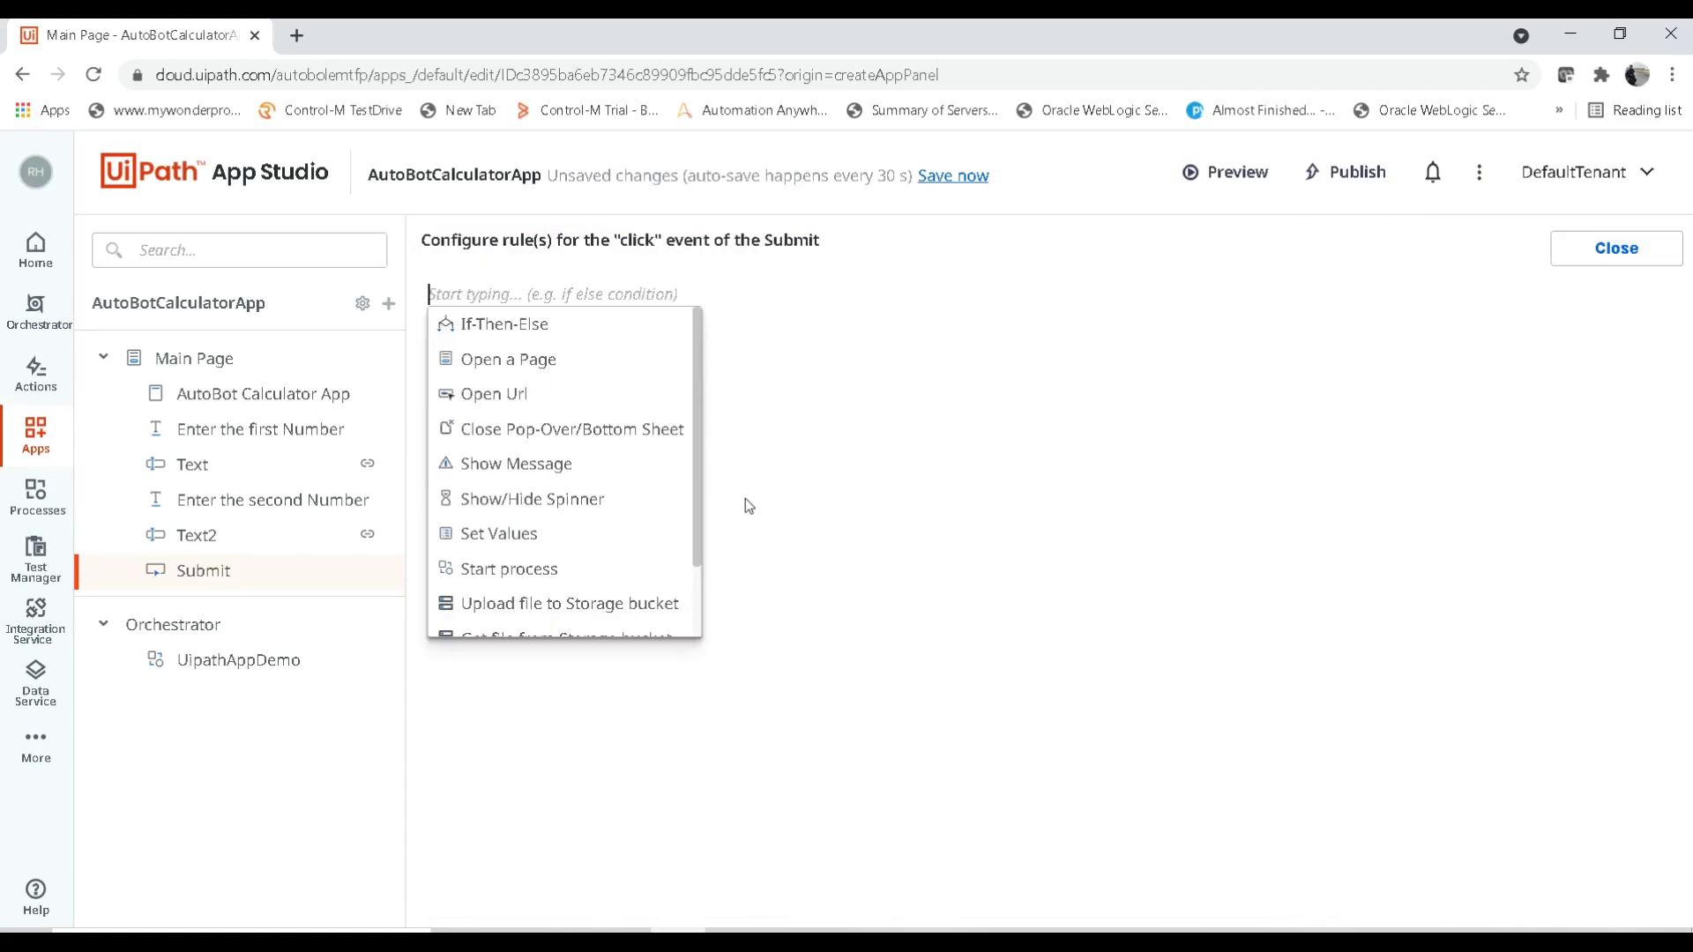
pyautogui.click(500, 566)
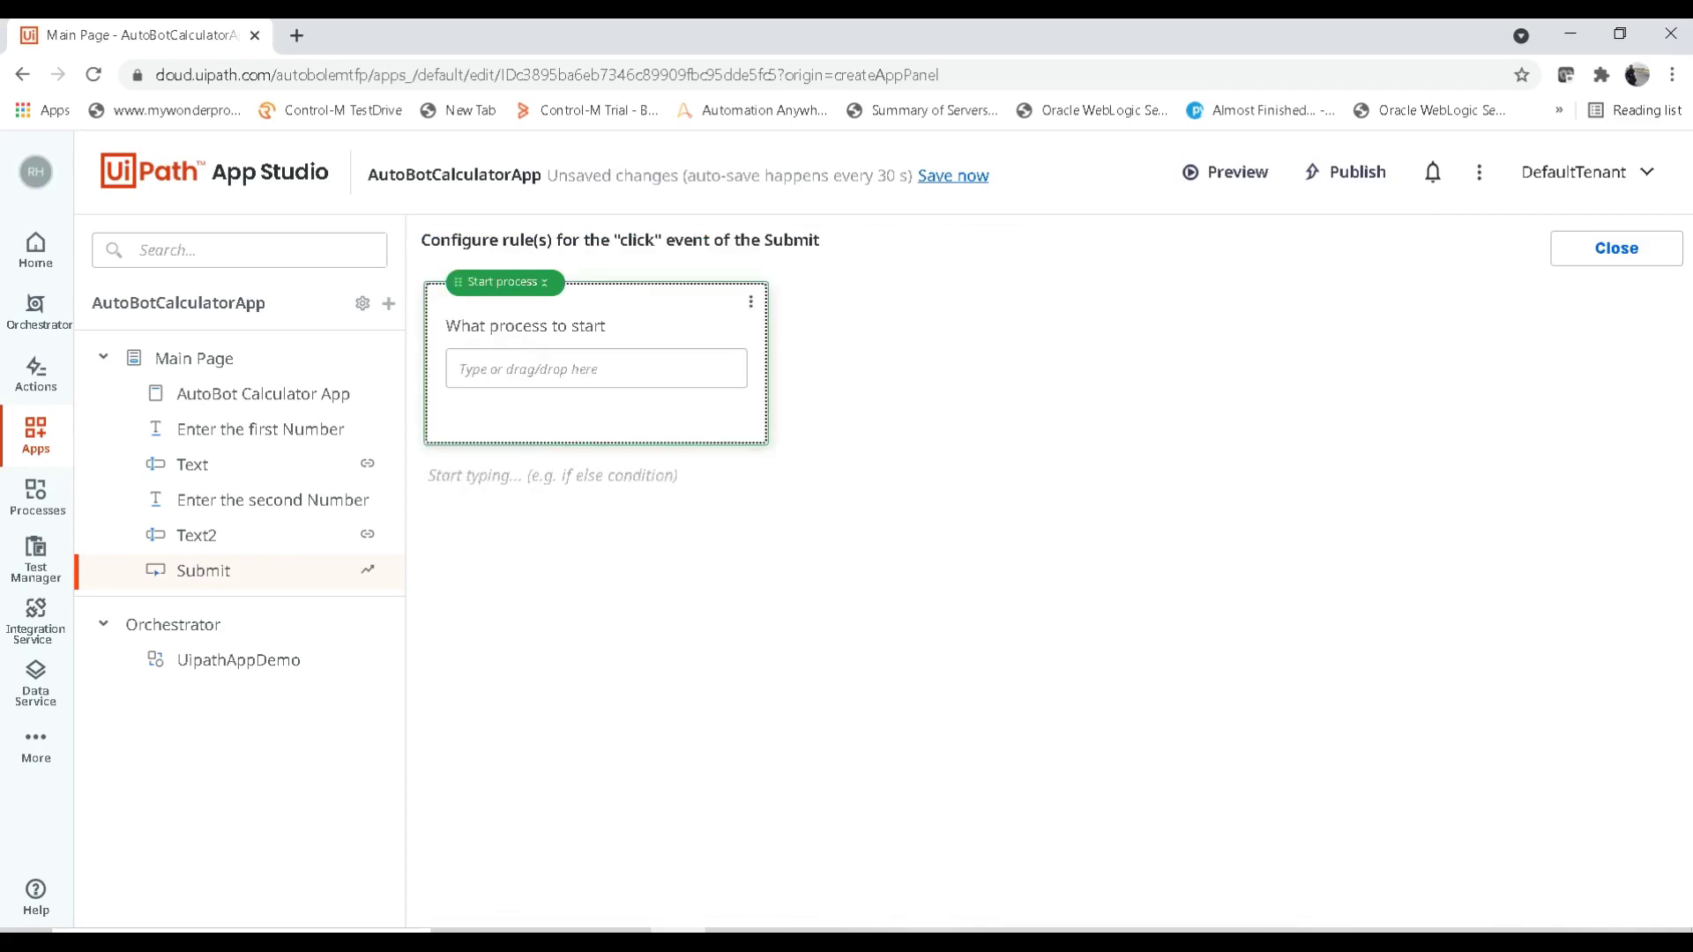
pyautogui.click(561, 373)
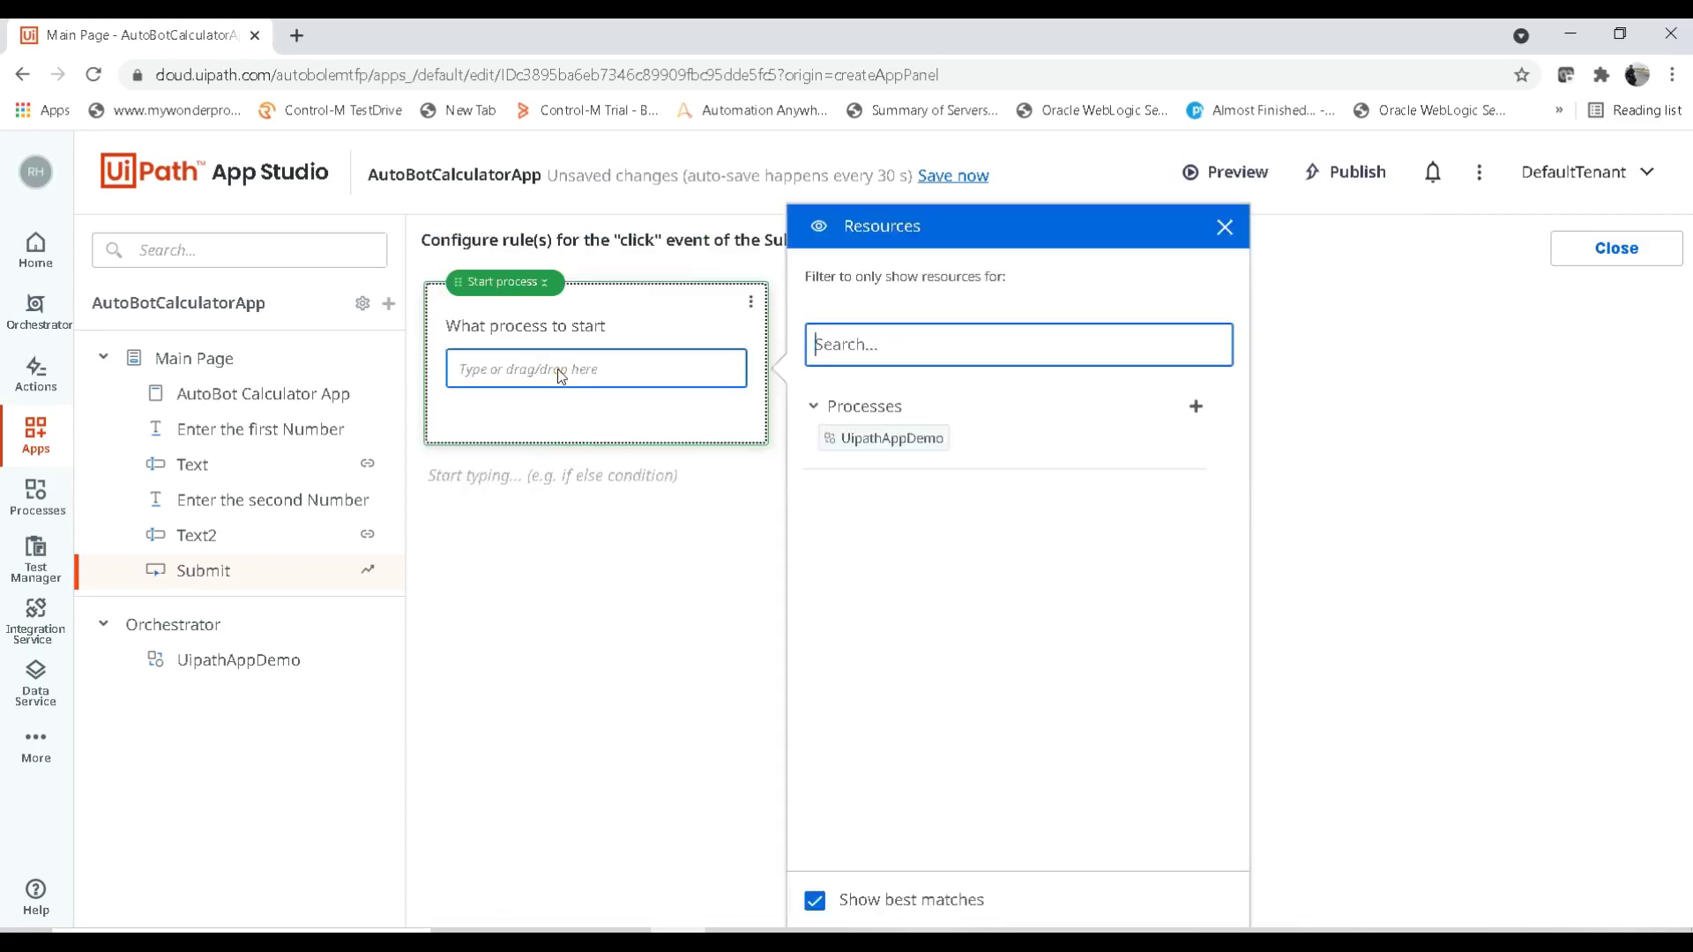
pyautogui.click(892, 438)
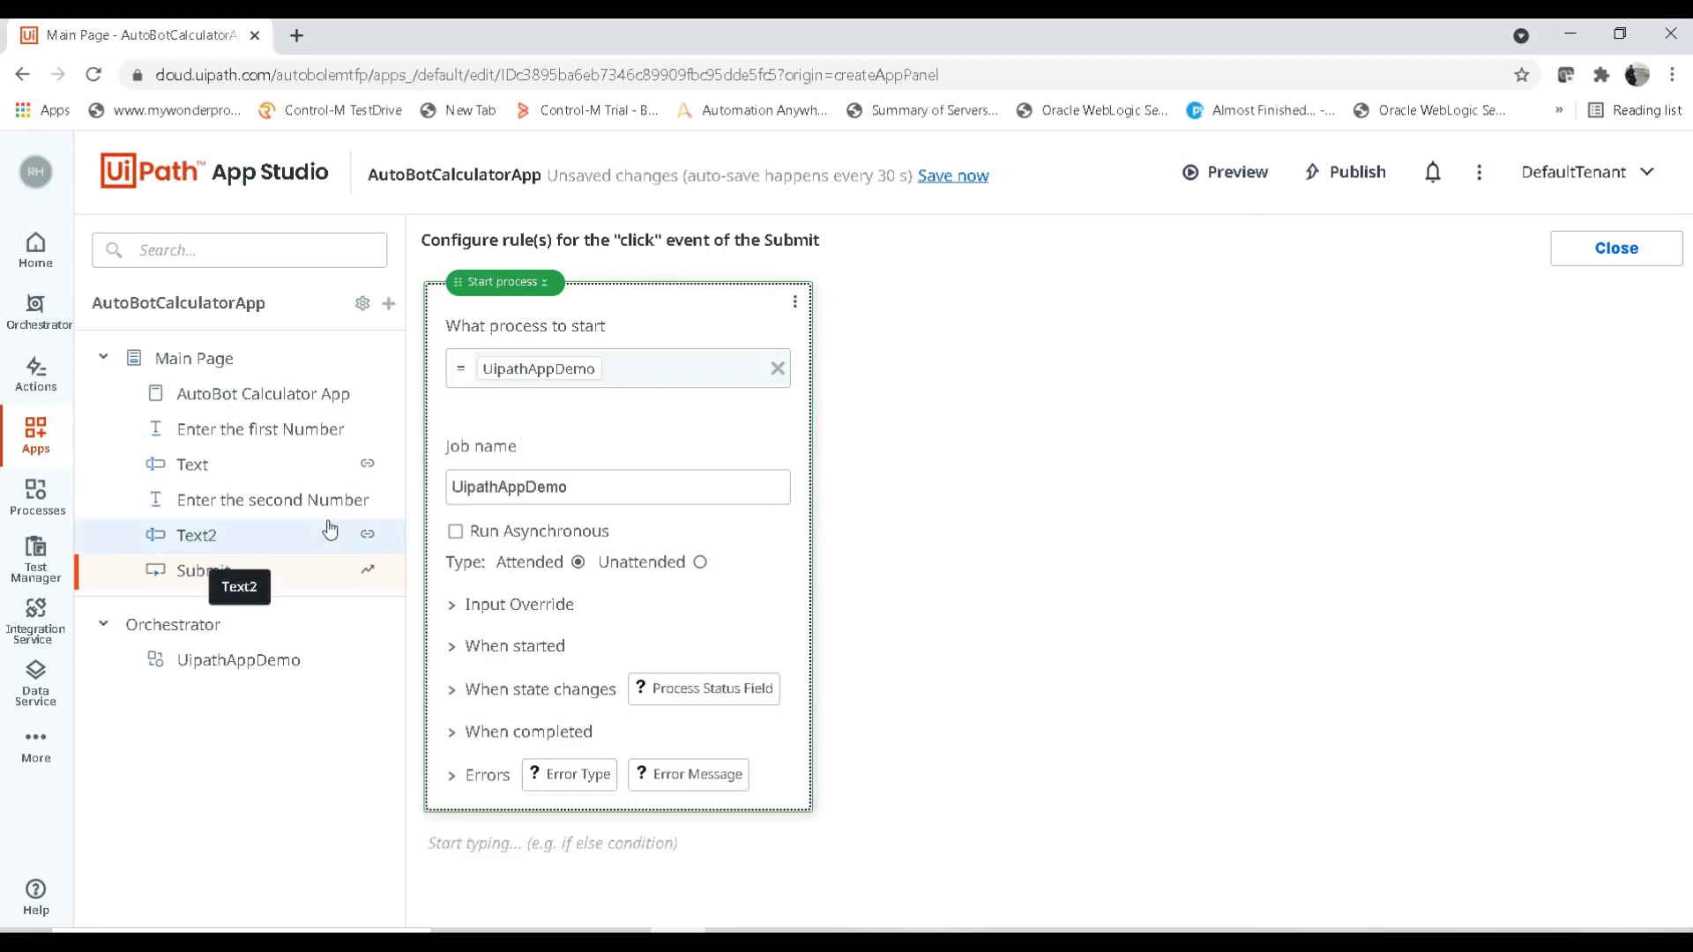
pyautogui.click(235, 360)
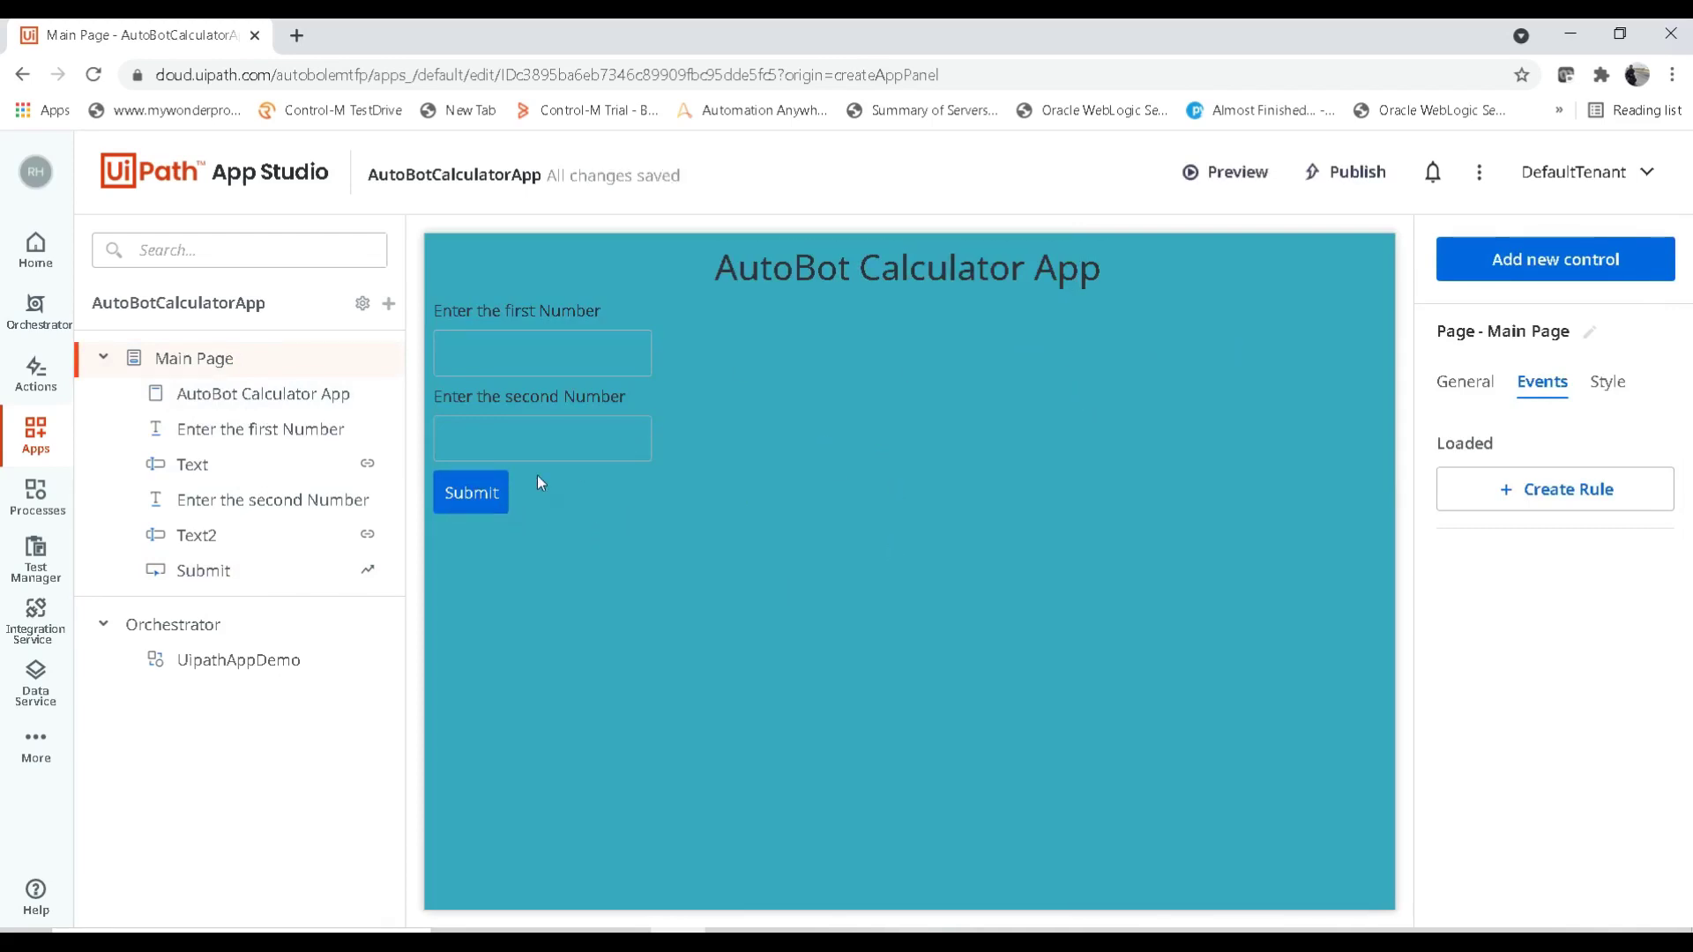
# Add a label below the Submit button and set its text to "Output:".
pyautogui.click(1549, 269)
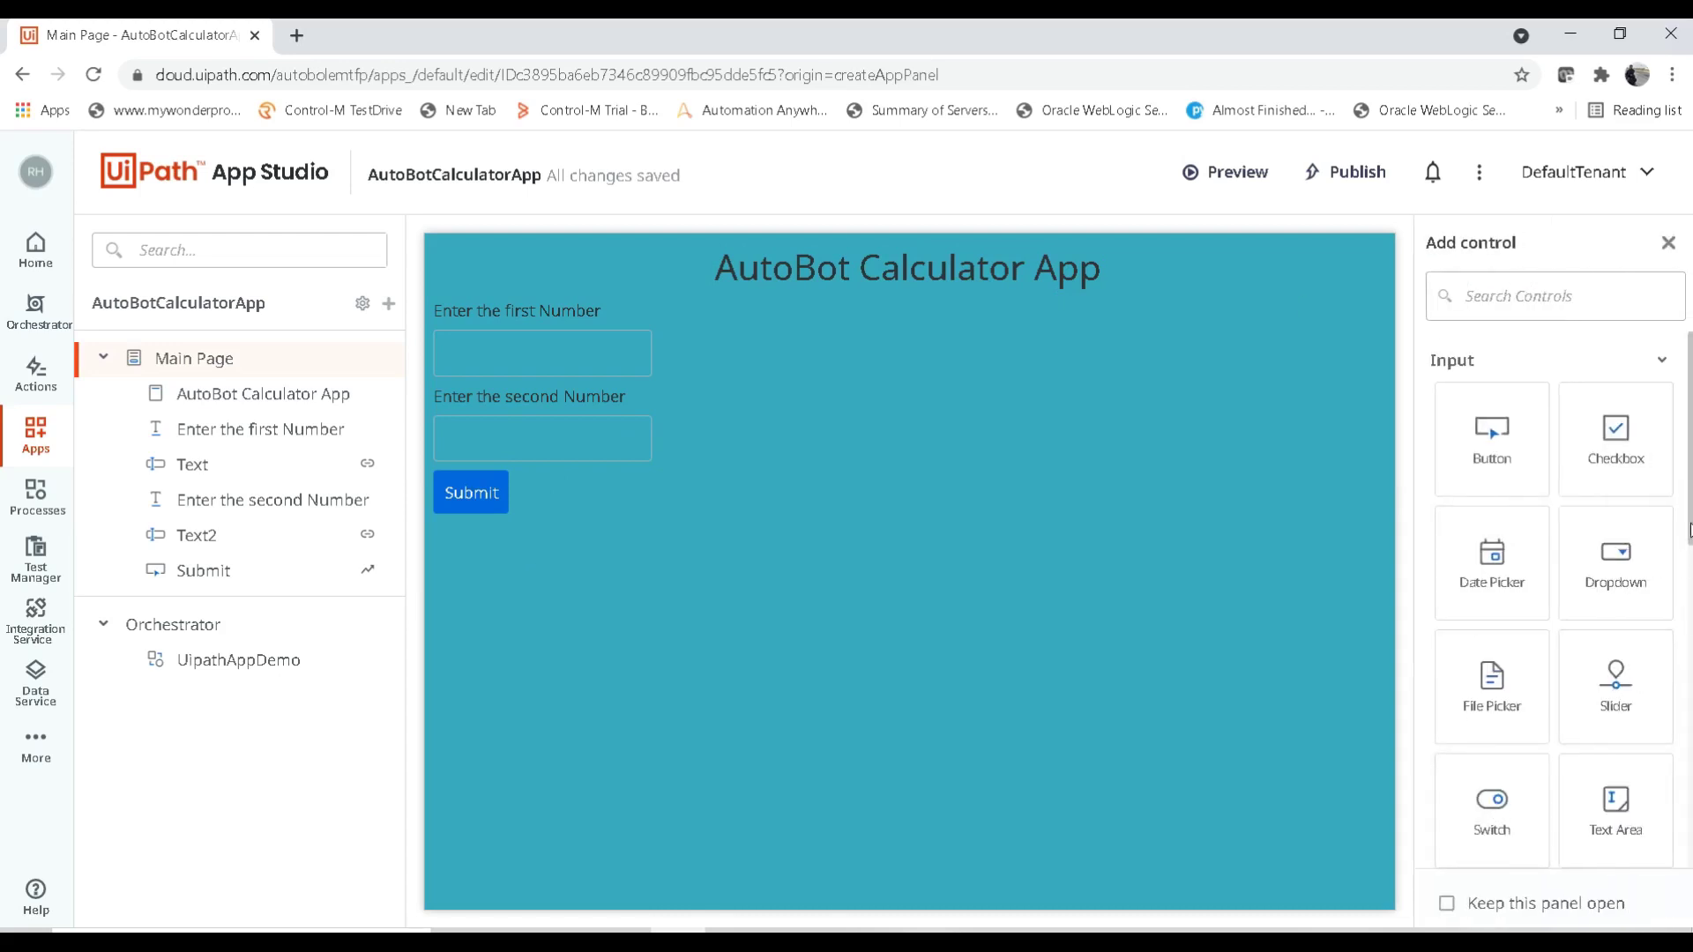
pyautogui.moveTo(1689, 527); pyautogui.dragTo(1622, 772)
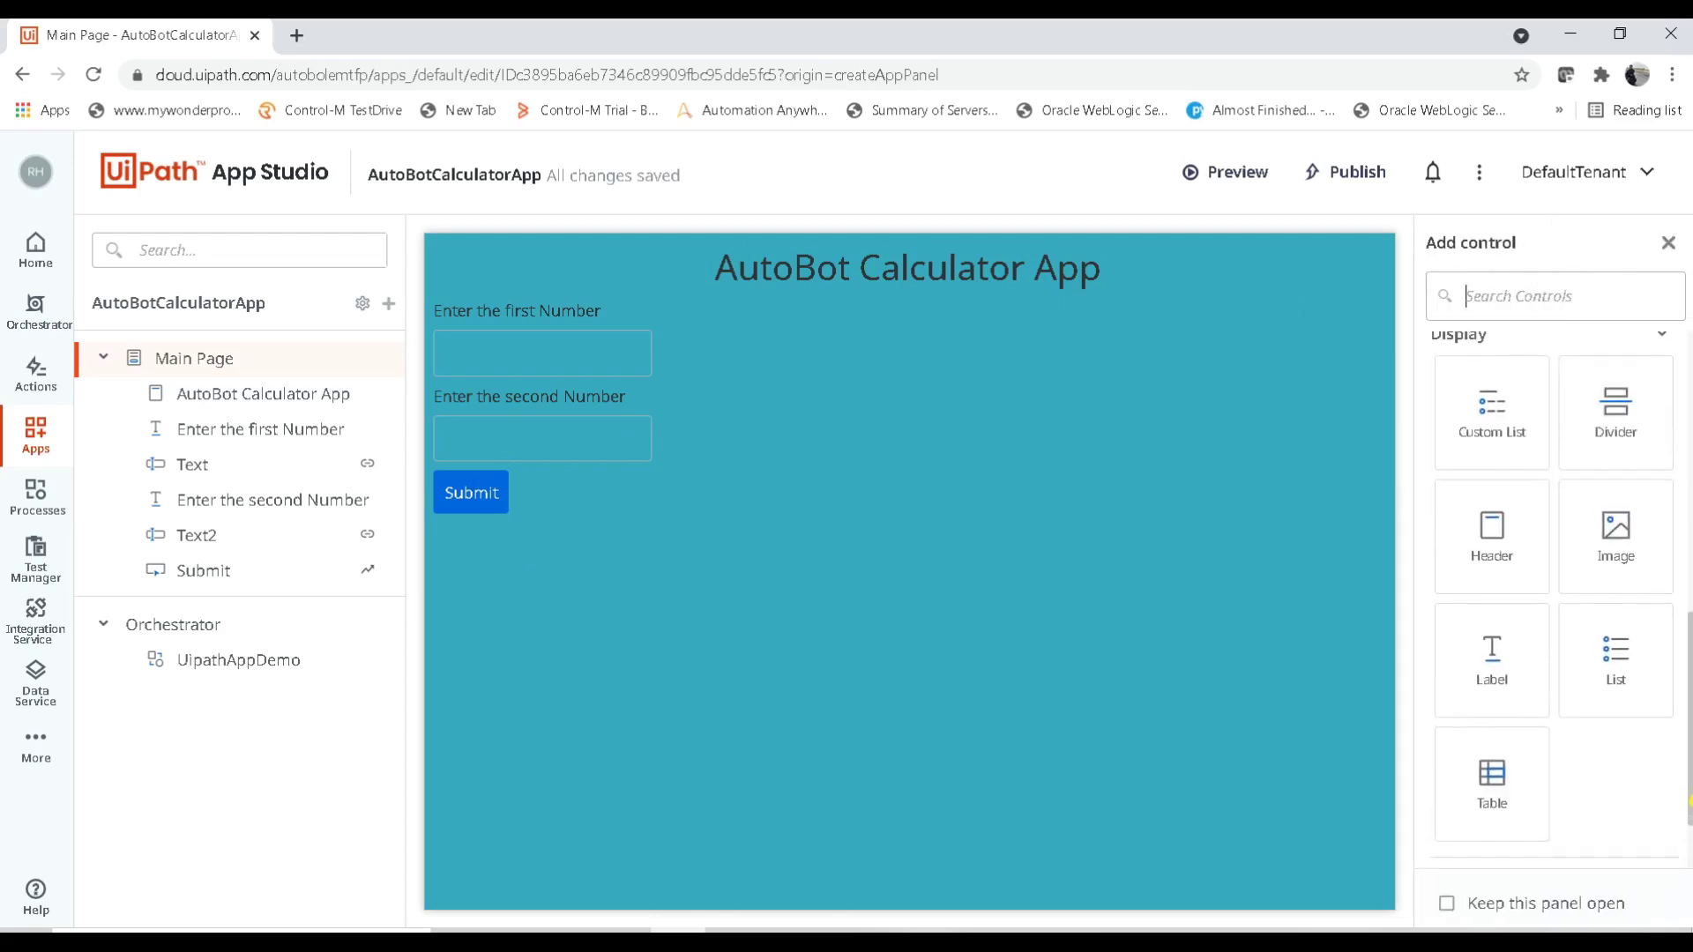
pyautogui.moveTo(1494, 640); pyautogui.dragTo(453, 520)
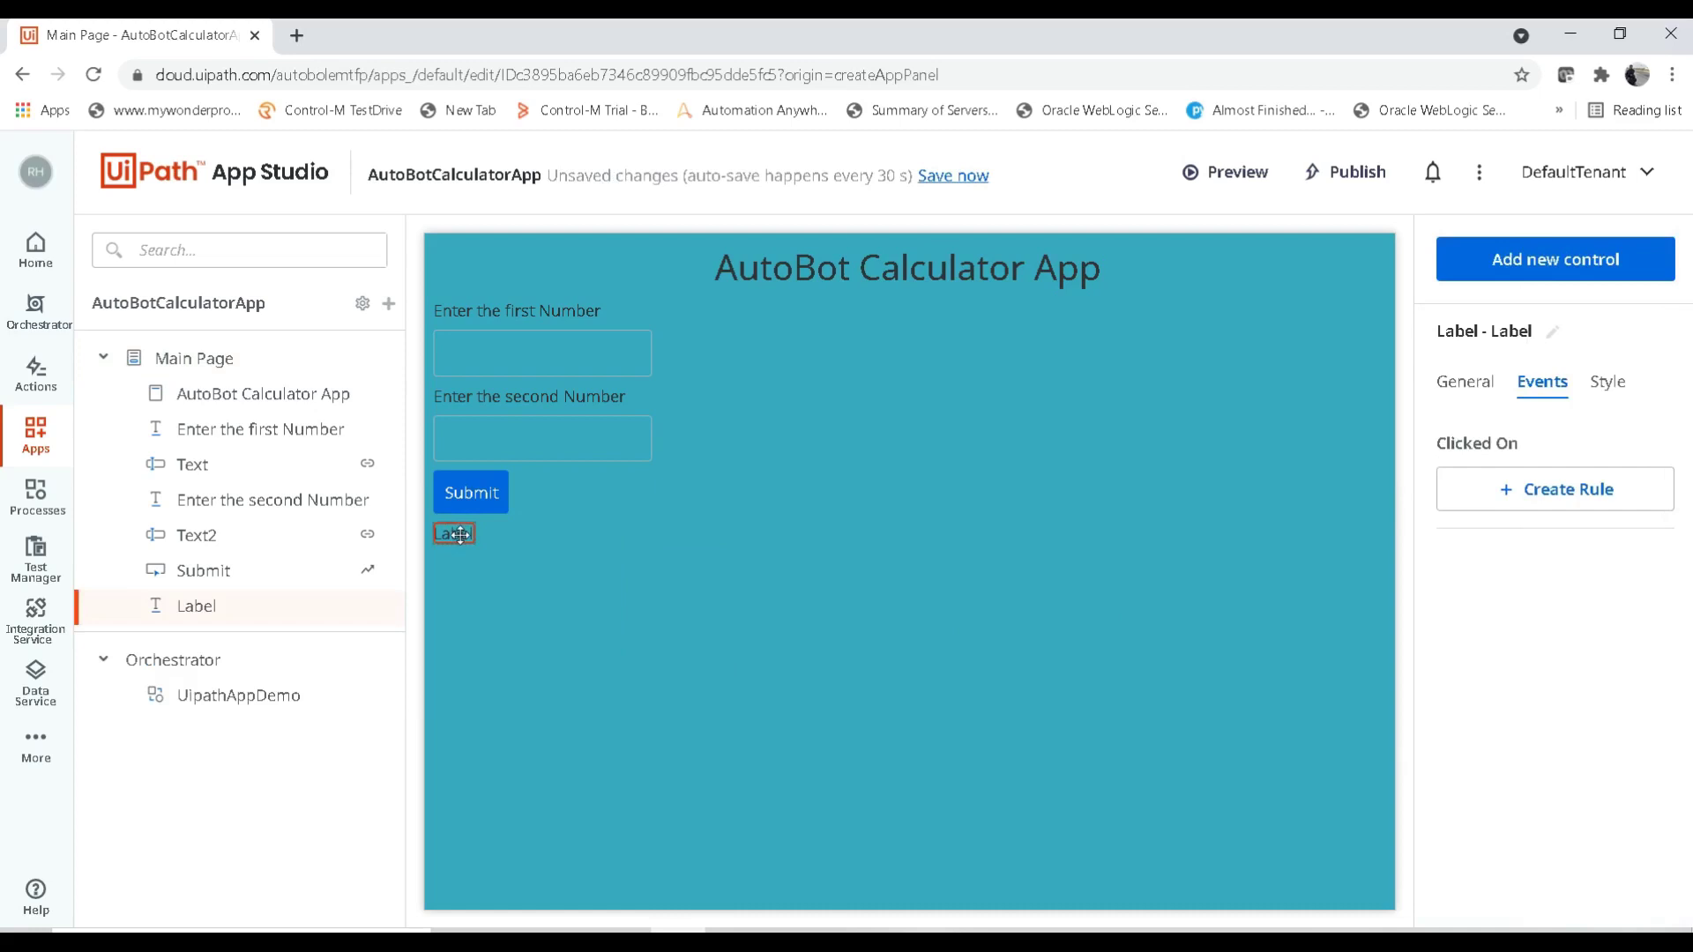
pyautogui.click(1484, 386)
pyautogui.moveTo(1516, 483); pyautogui.dragTo(1434, 484)
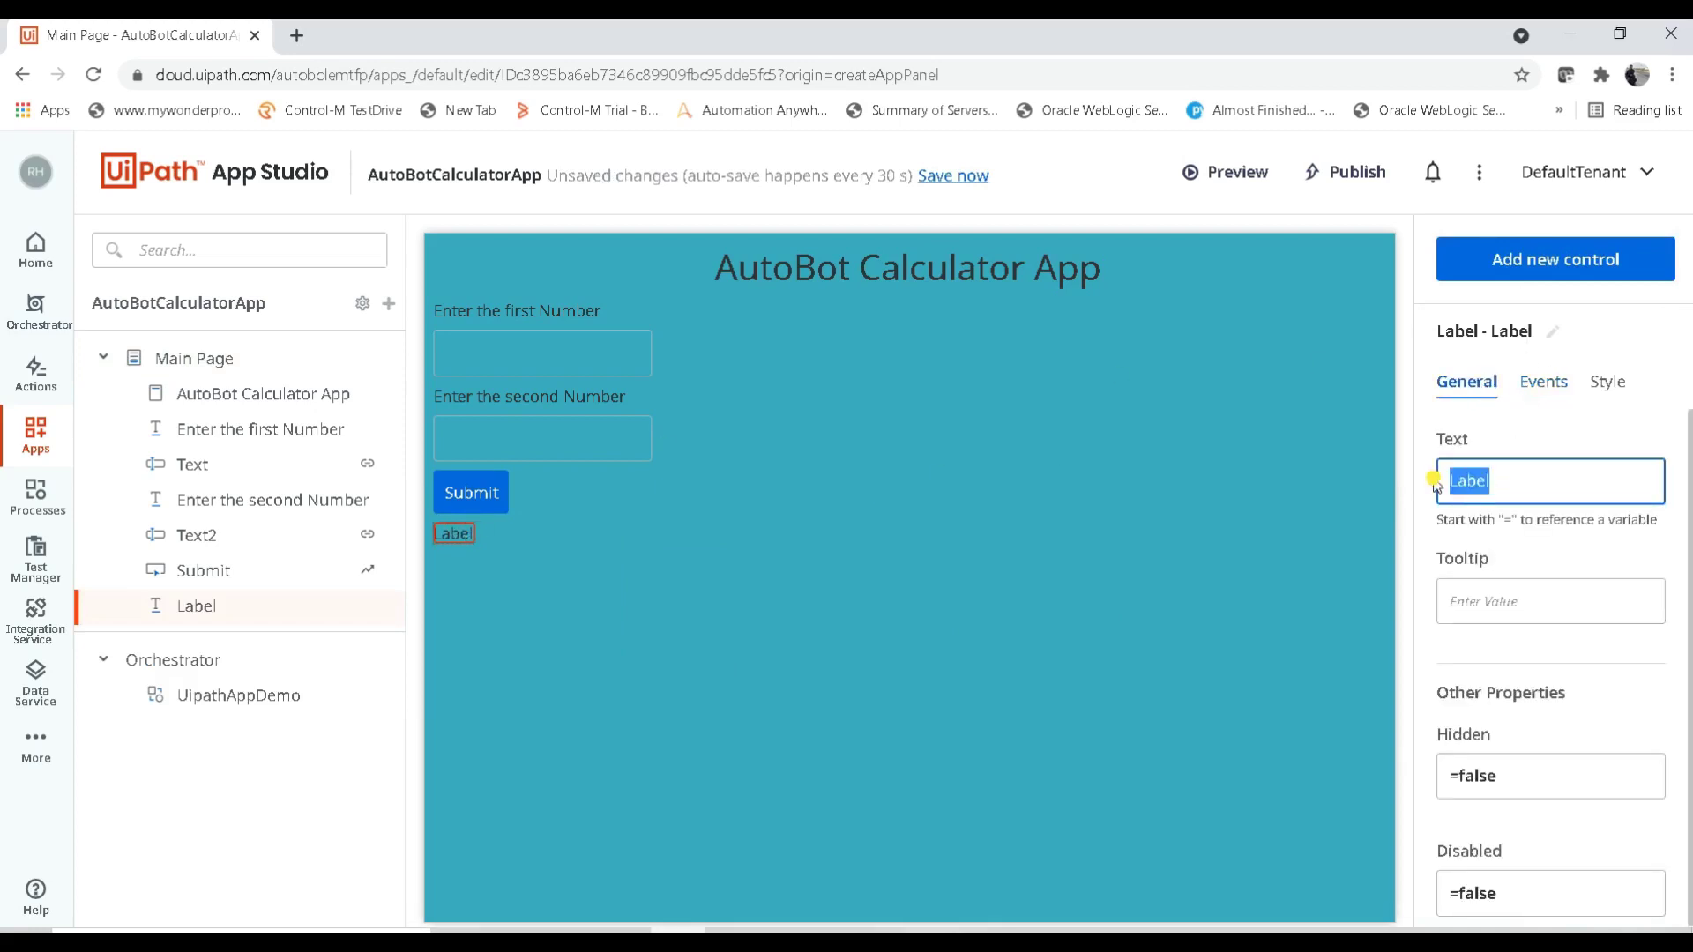
pyautogui.press('BackSpace')
pyautogui.write('Output')
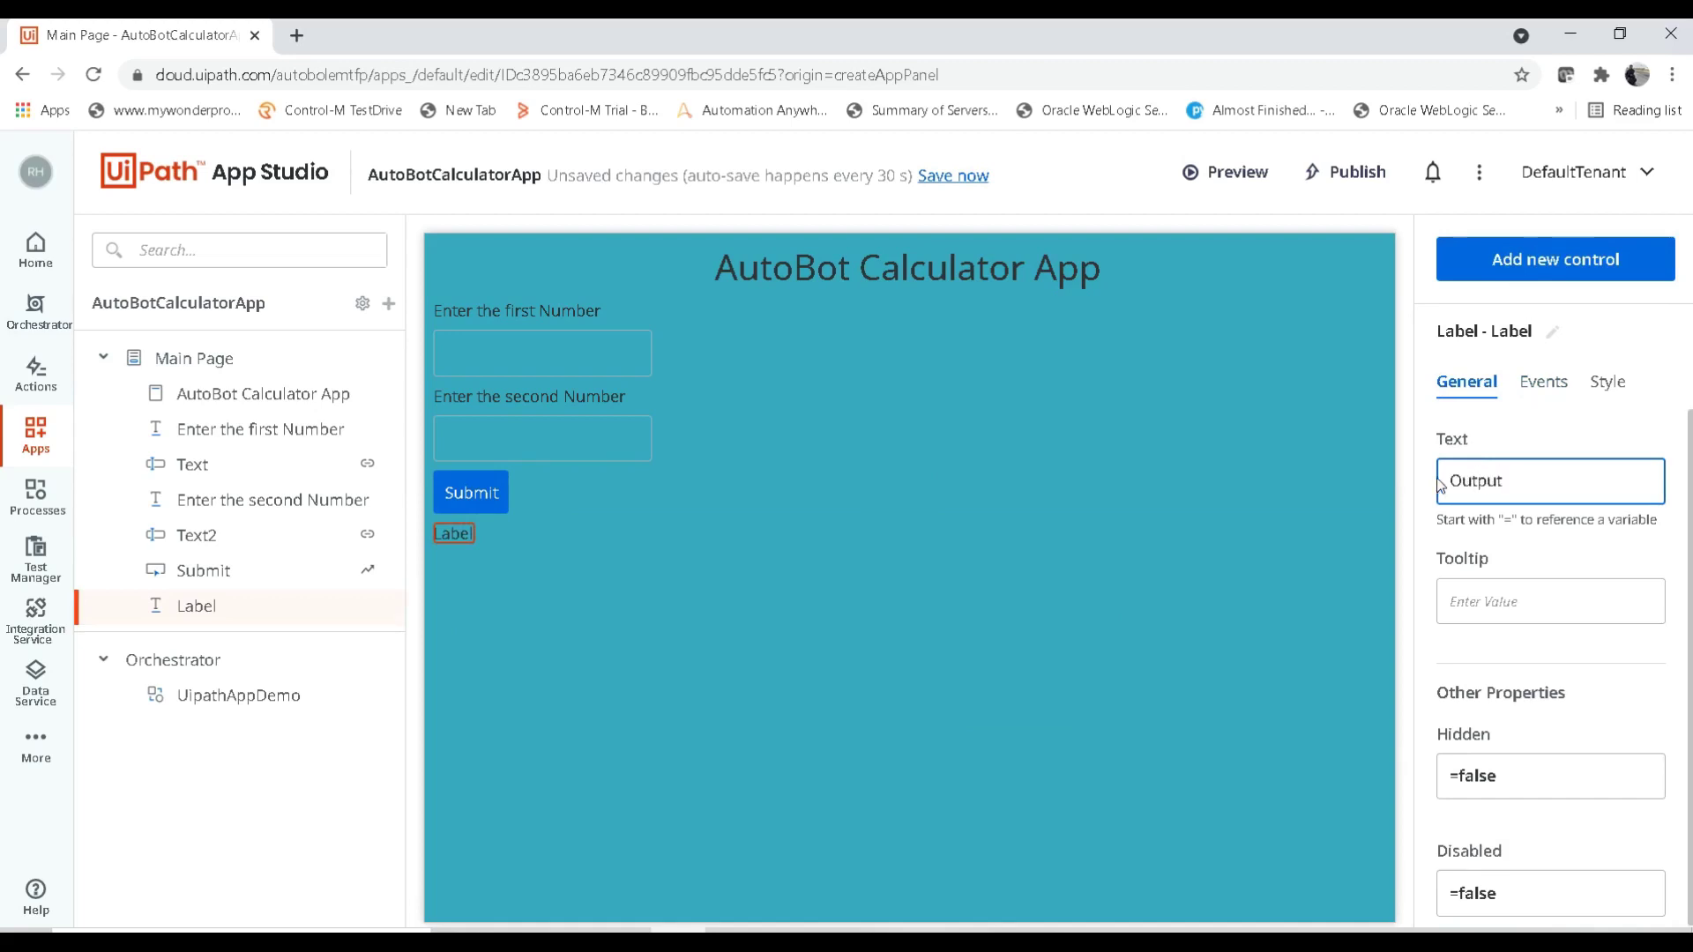
pyautogui.write(':')
pyautogui.click(1552, 426)
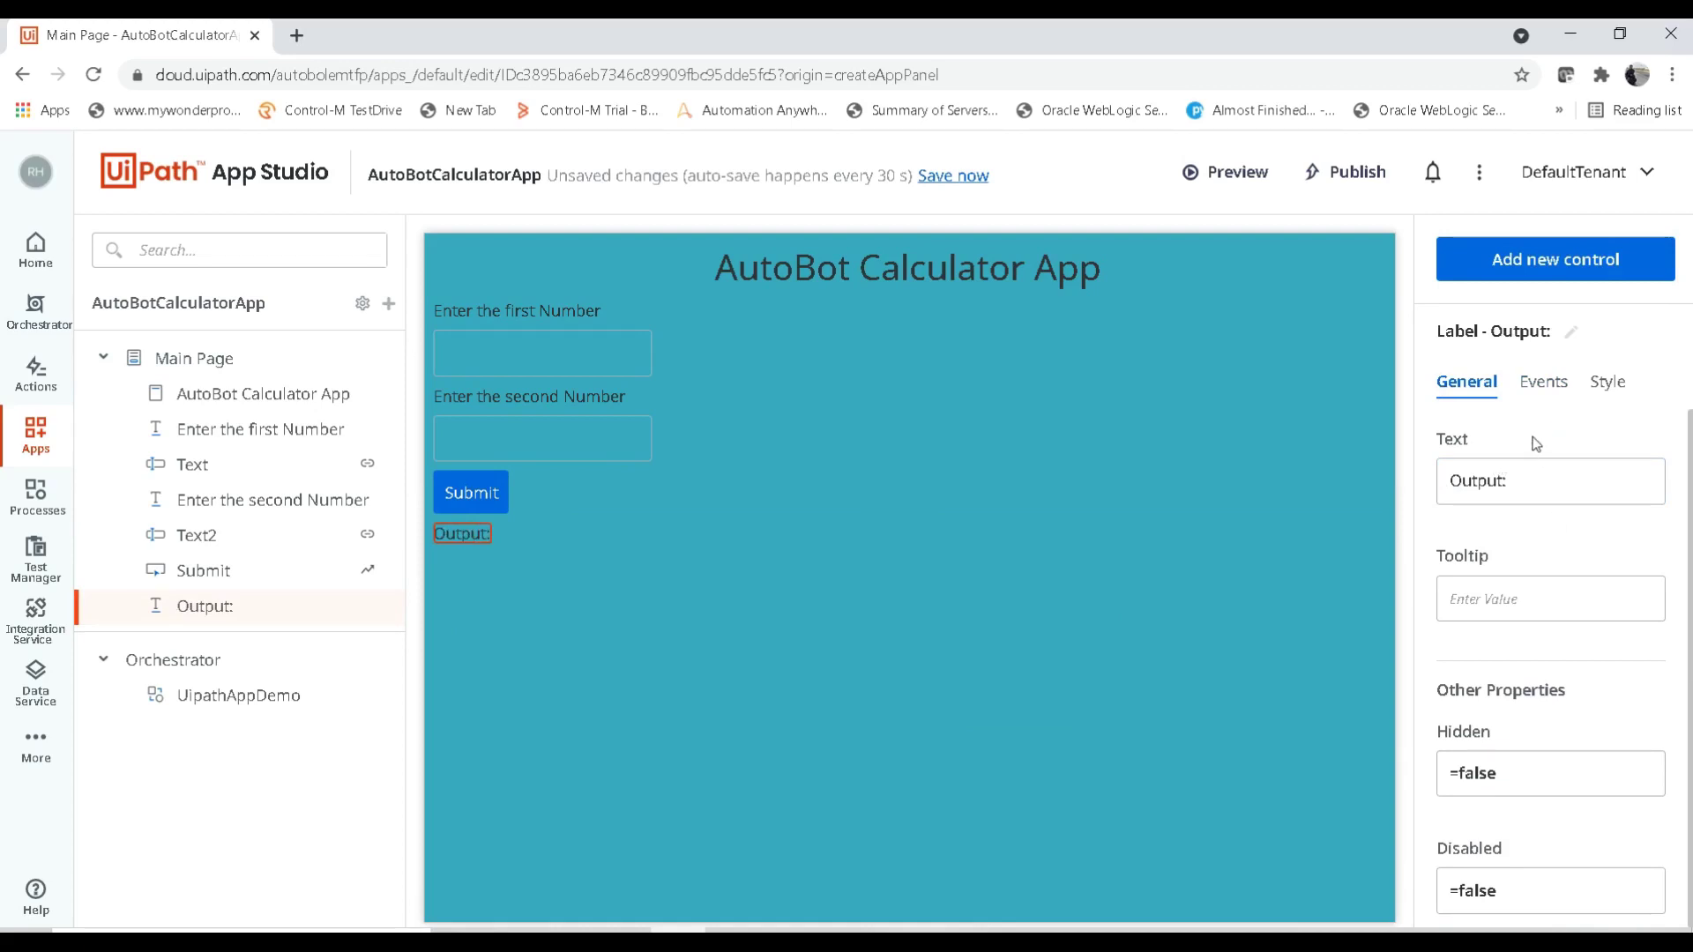
# Add a second label below "Output:" and set its text to an expression referencing the Output argument of the UipathAppDemo process.
pyautogui.click(1563, 270)
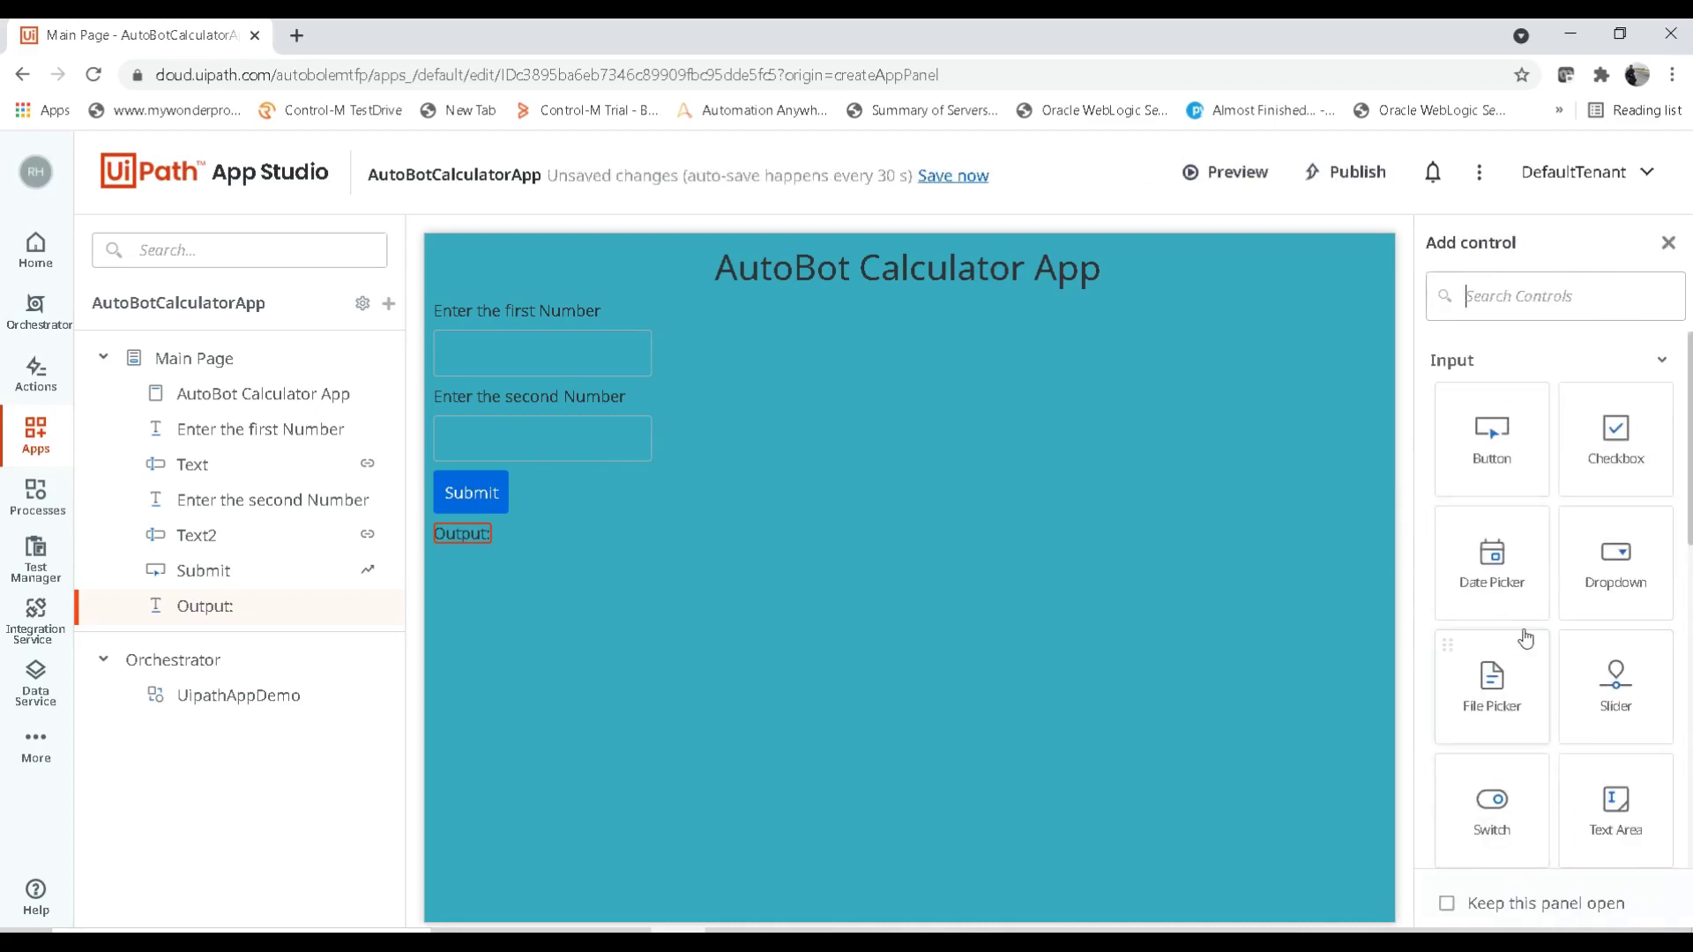
pyautogui.scroll(-5, 1497, 756)
pyautogui.scroll(-2, 1689, 732)
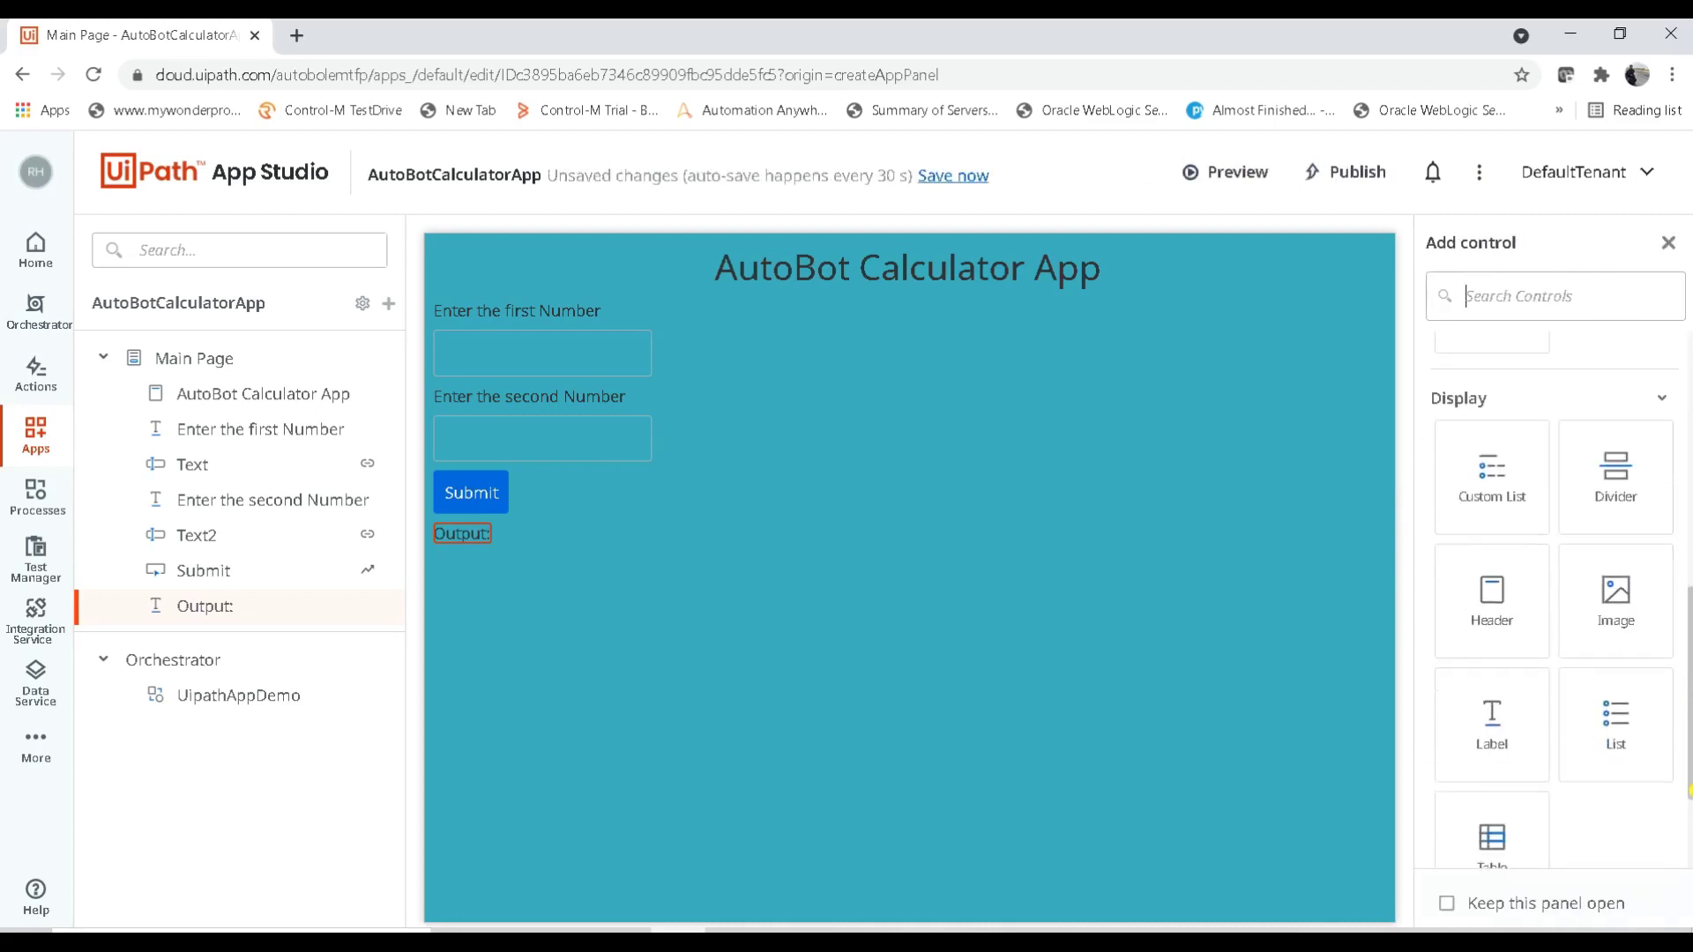
pyautogui.moveTo(1492, 705); pyautogui.dragTo(483, 553)
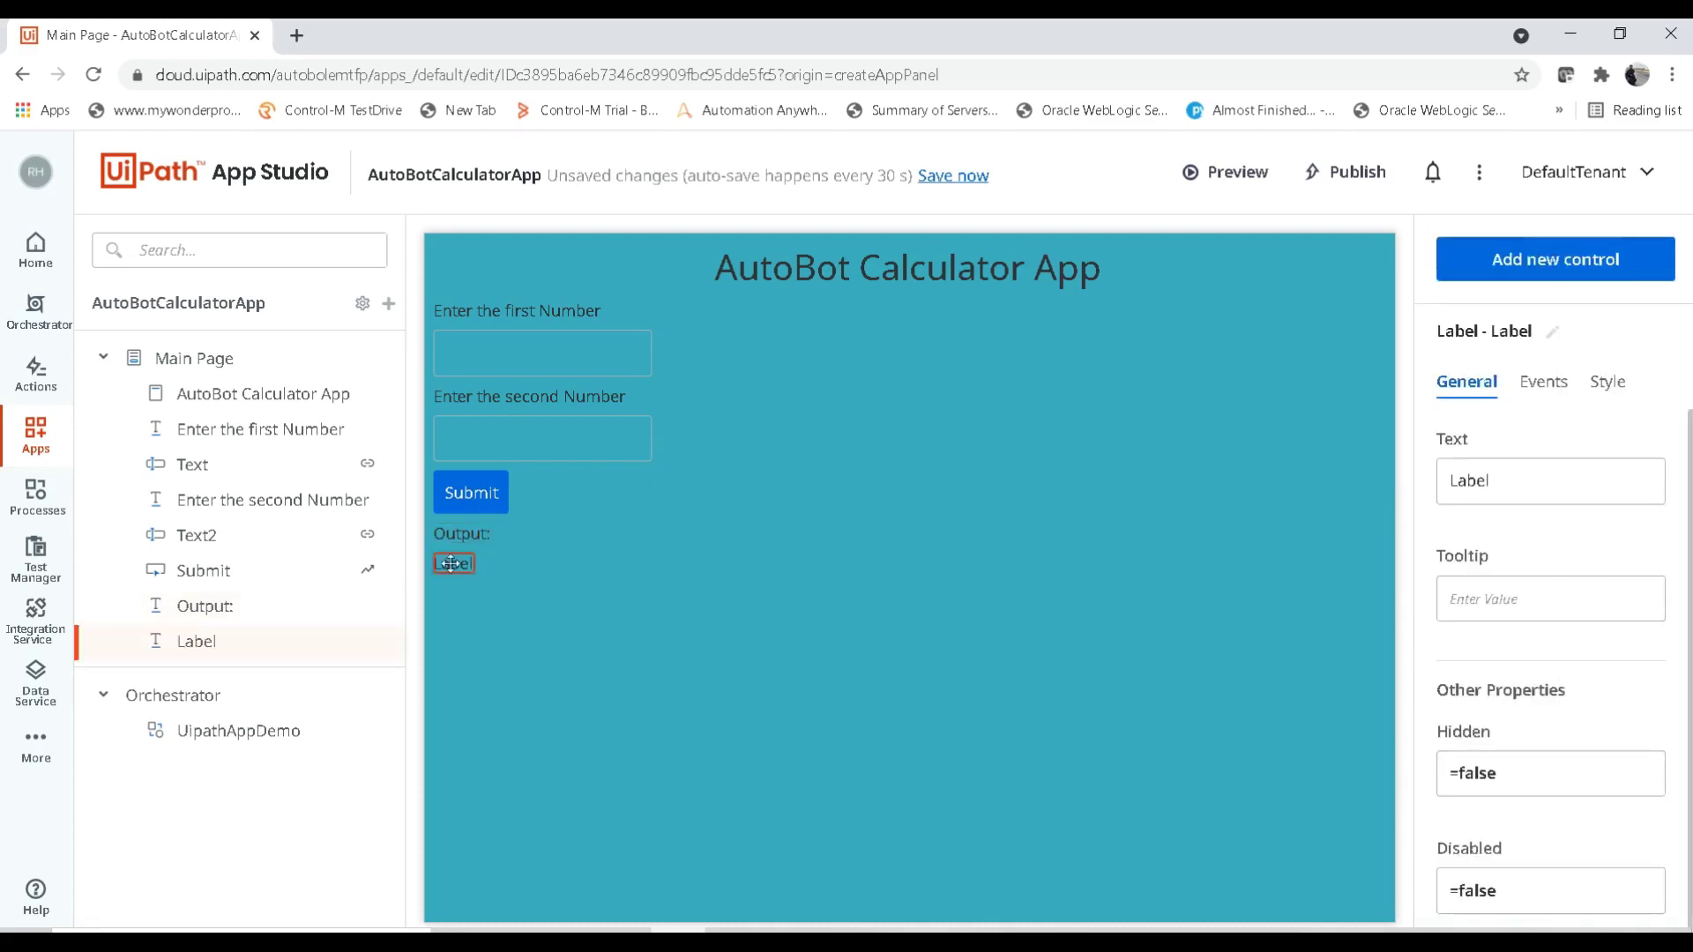
pyautogui.doubleClick(1466, 481)
pyautogui.press('BackSpace')
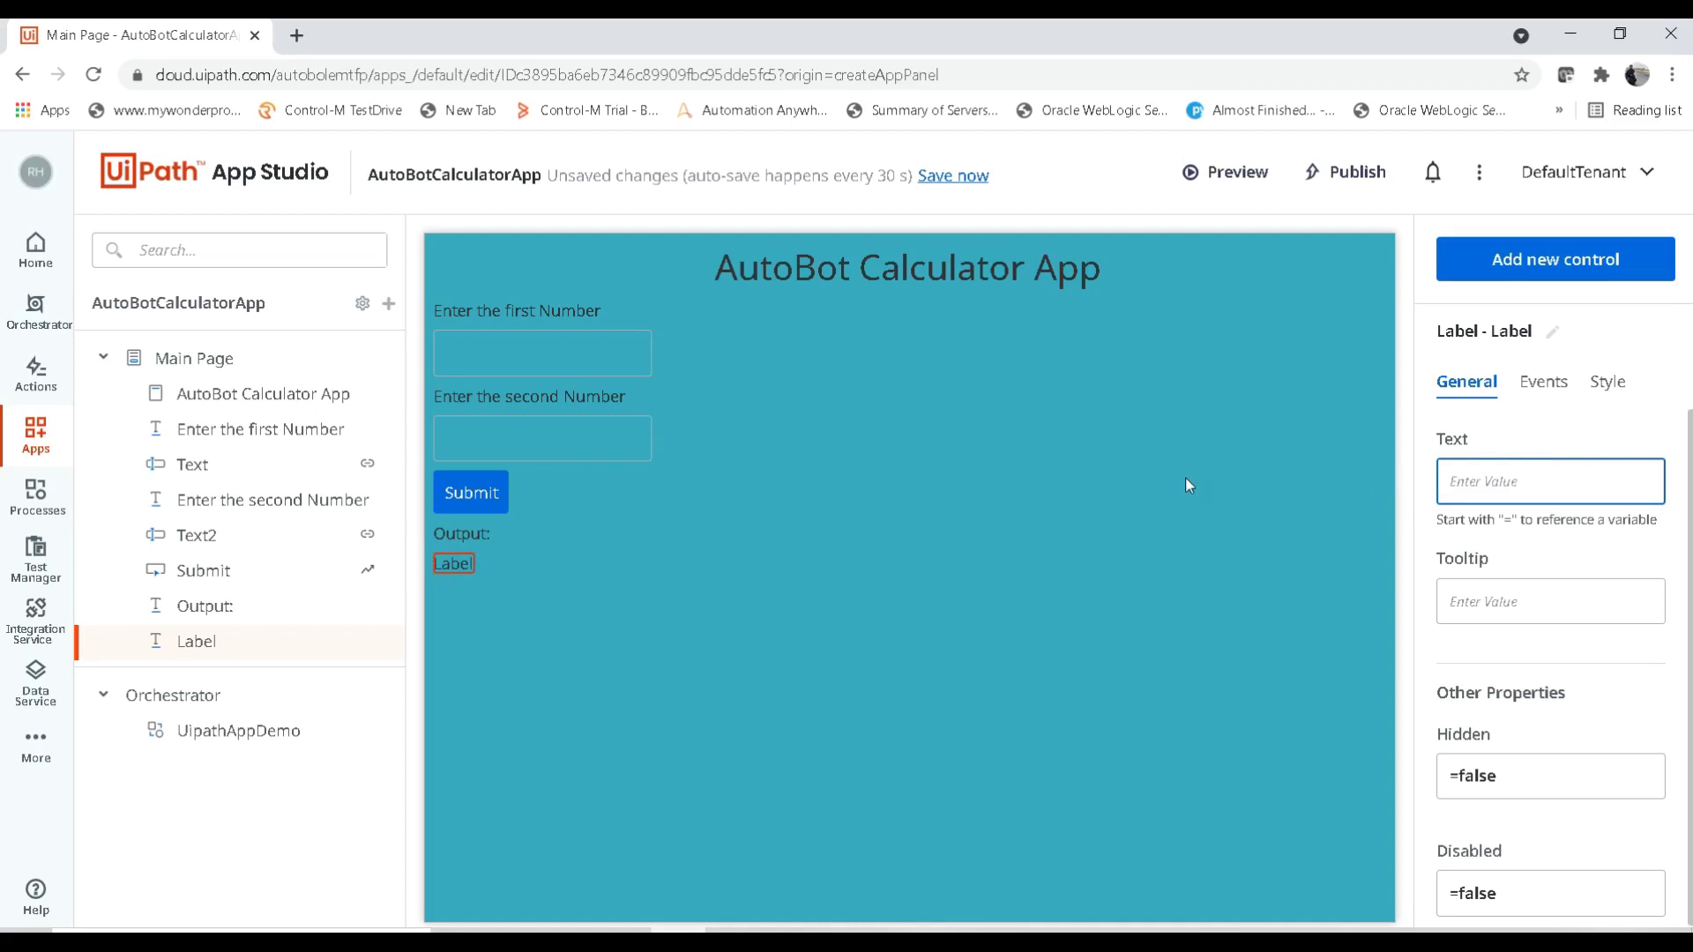
pyautogui.write('=')
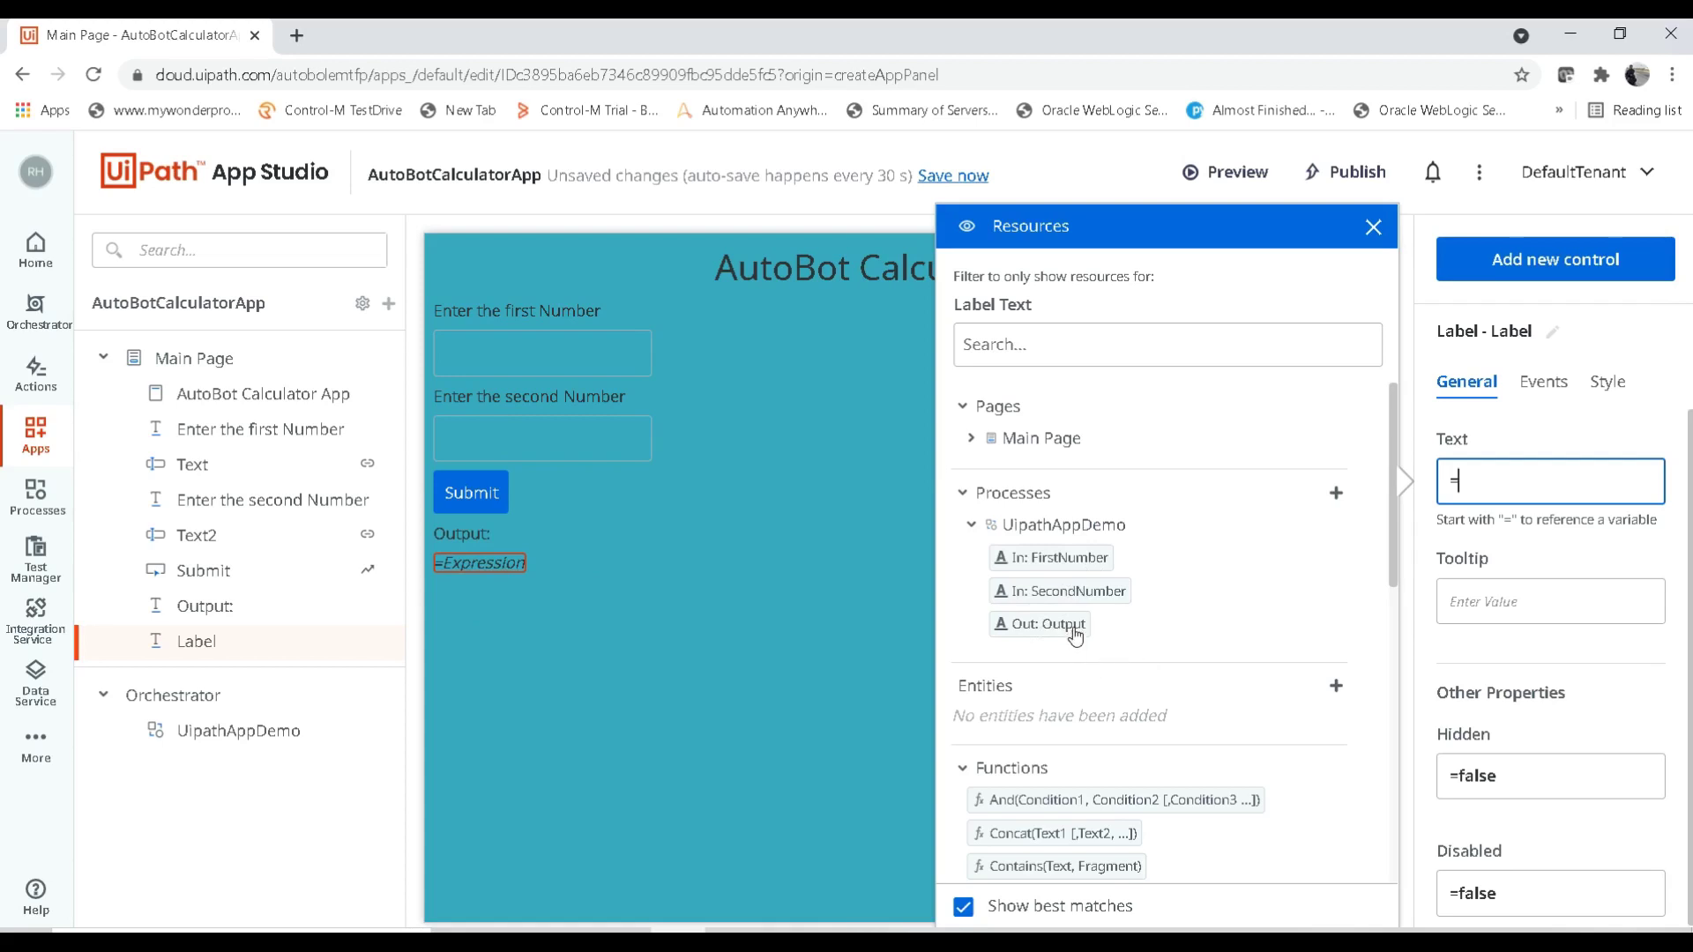
pyautogui.moveTo(1075, 632); pyautogui.dragTo(1504, 483)
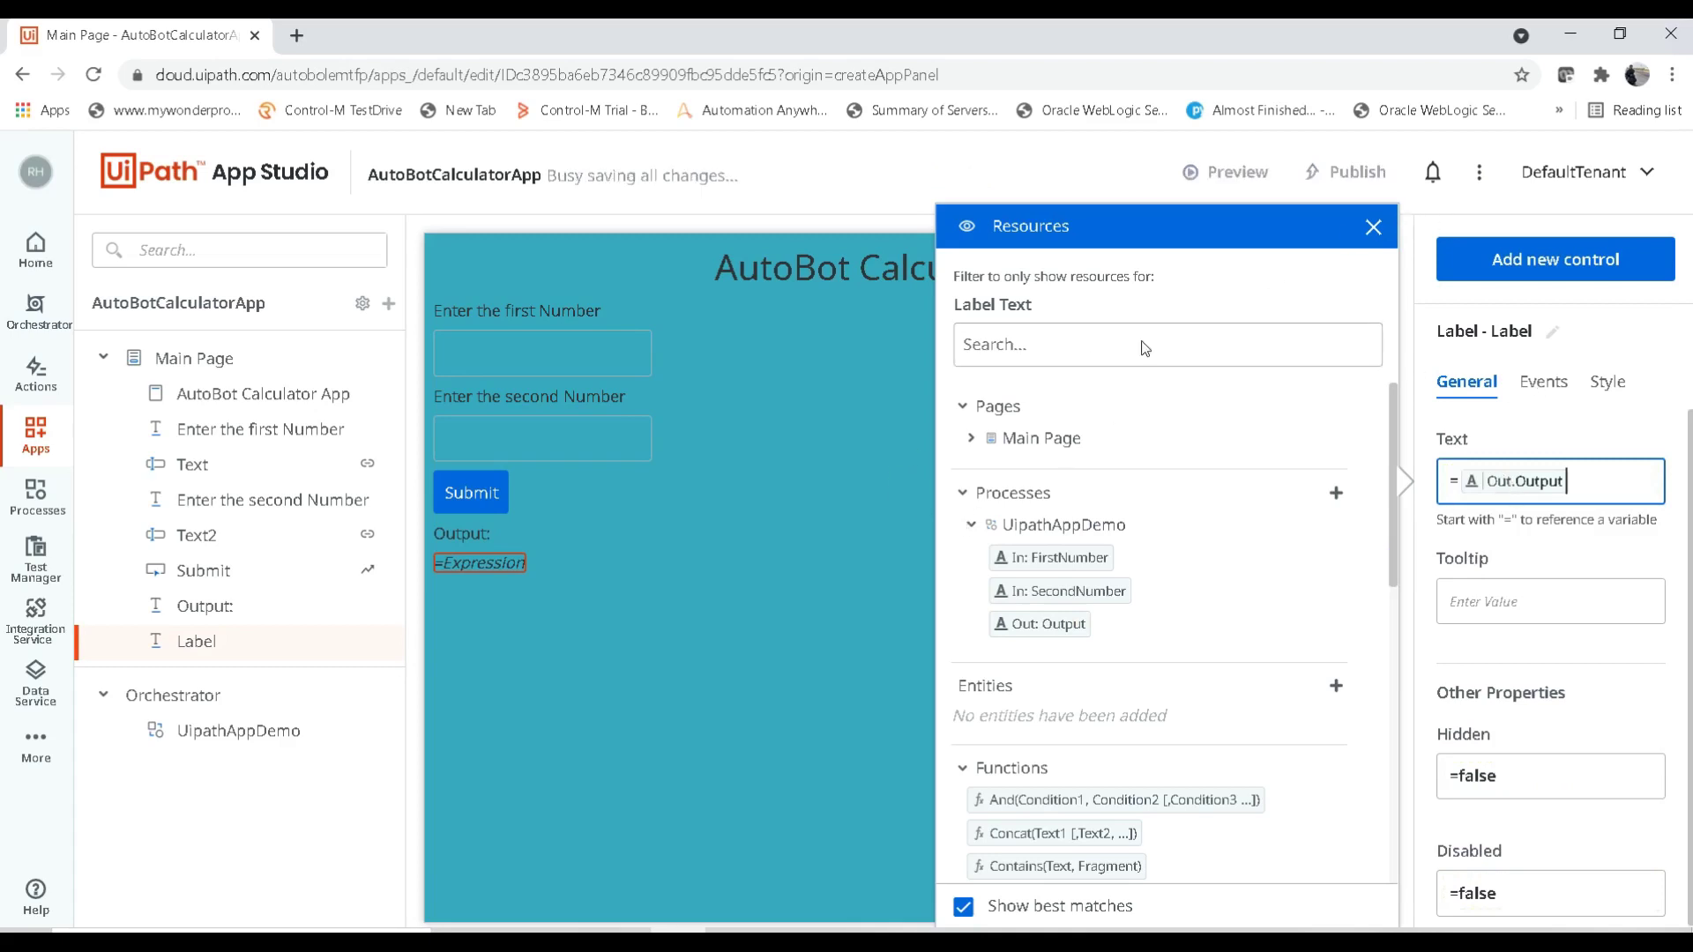
pyautogui.click(861, 469)
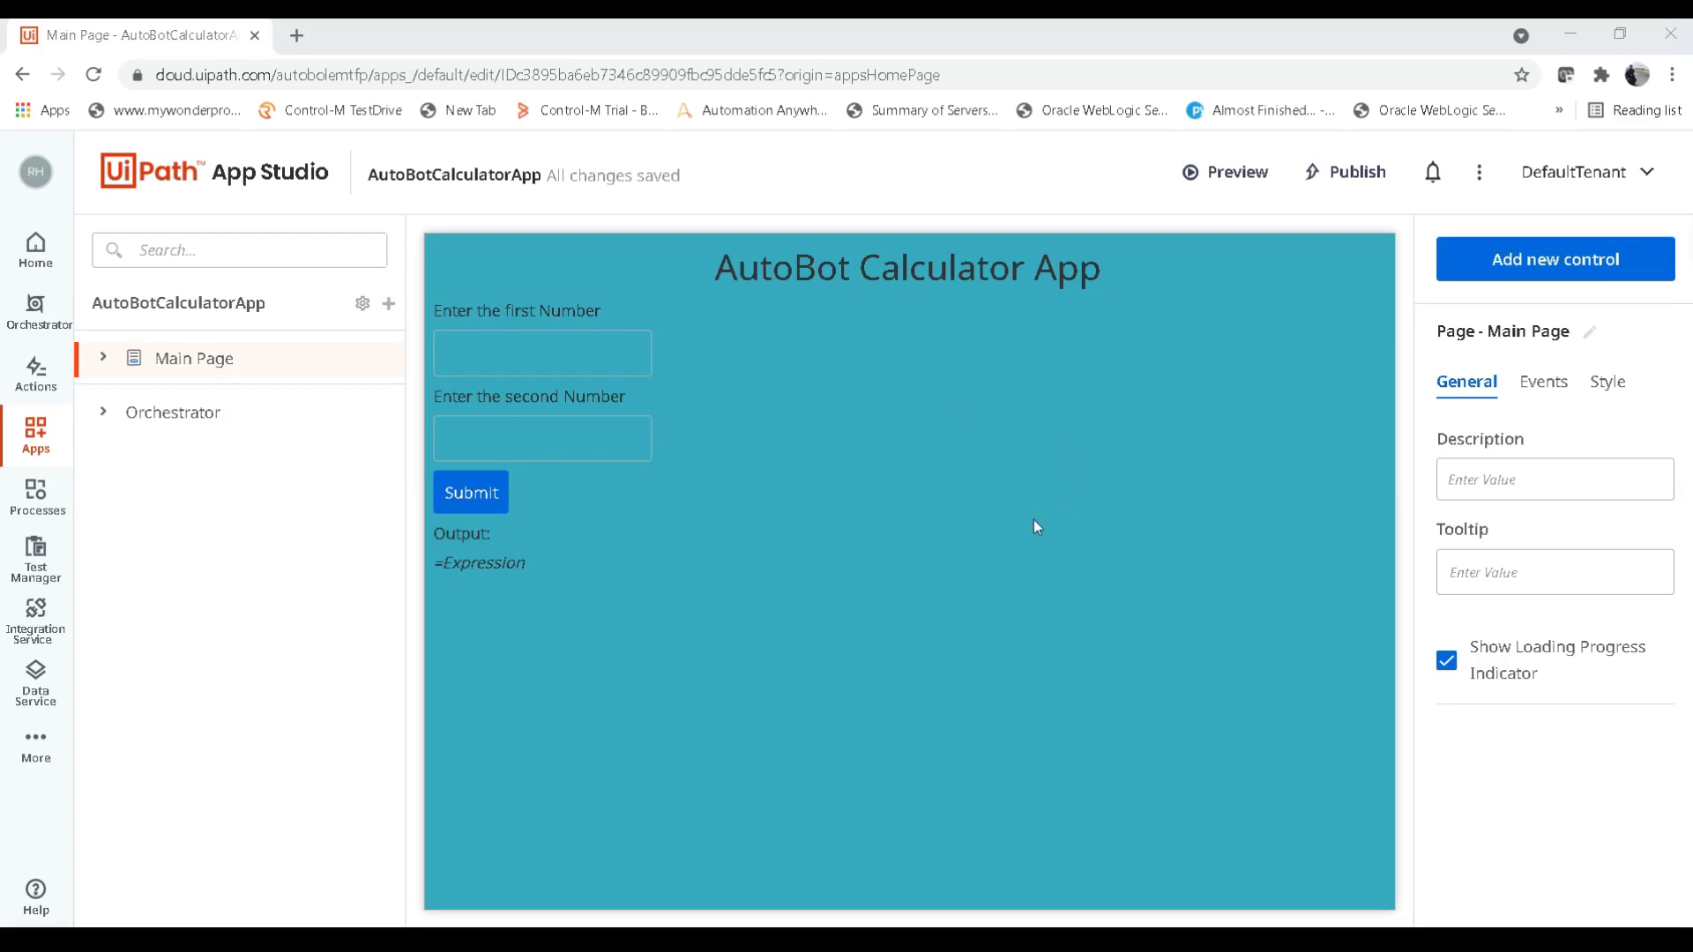
# Preview the app and submit 3 as the first number and 7 as the second, running their addition in Calculator.
pyautogui.click(1192, 177)
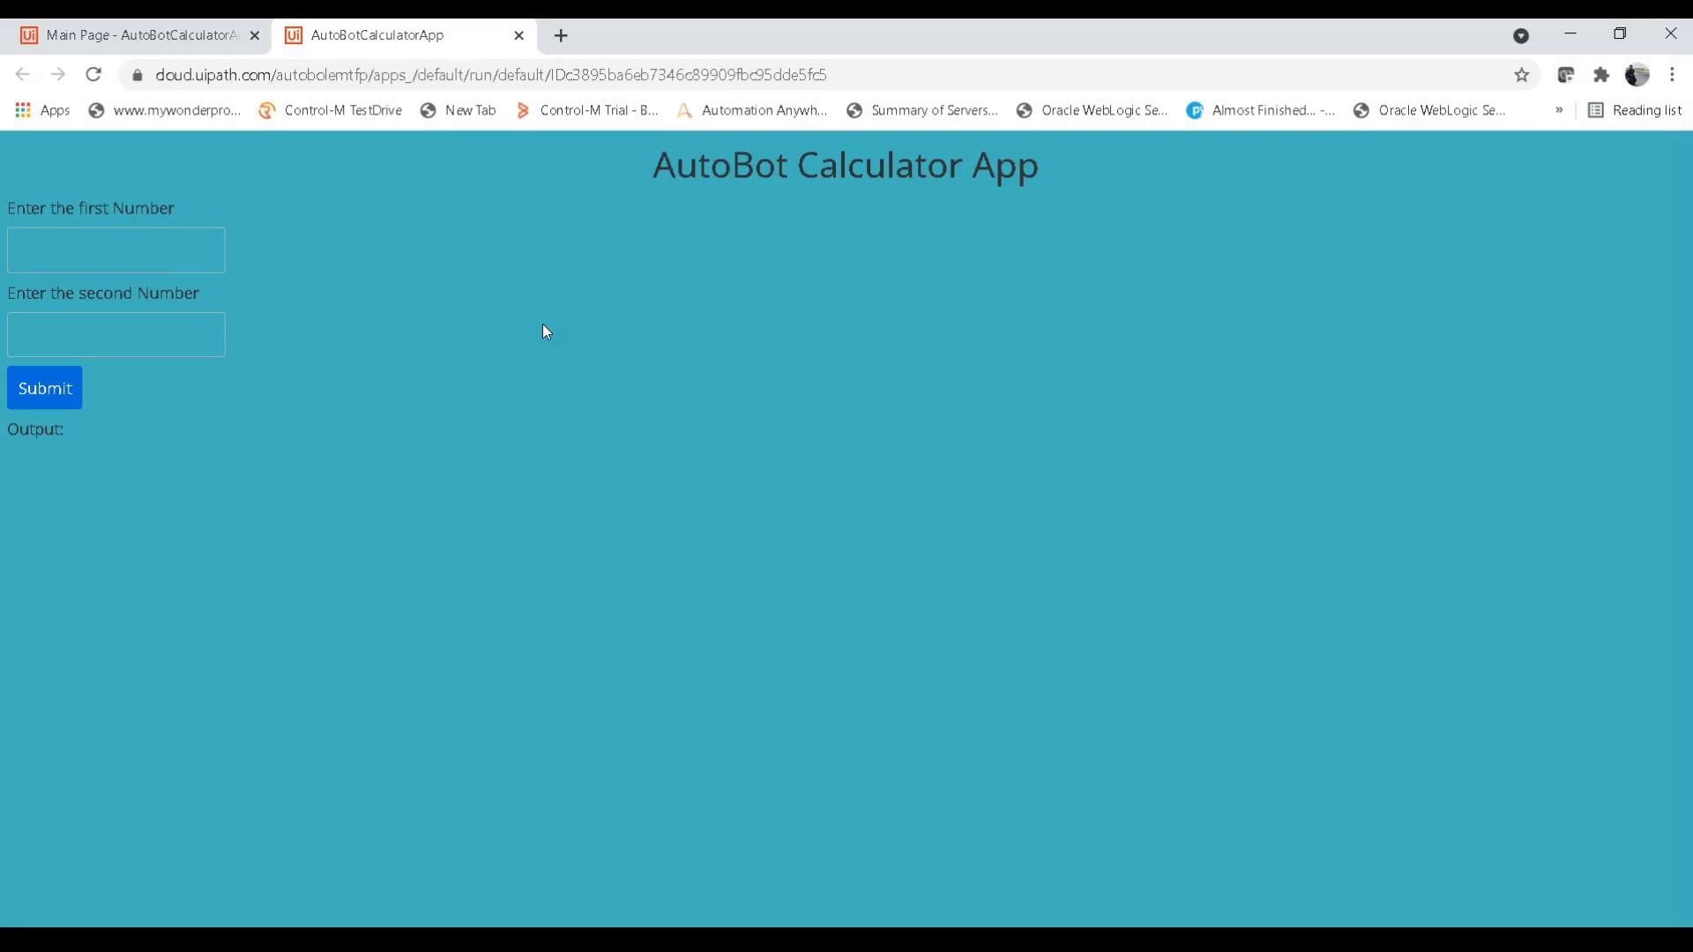
pyautogui.click(130, 255)
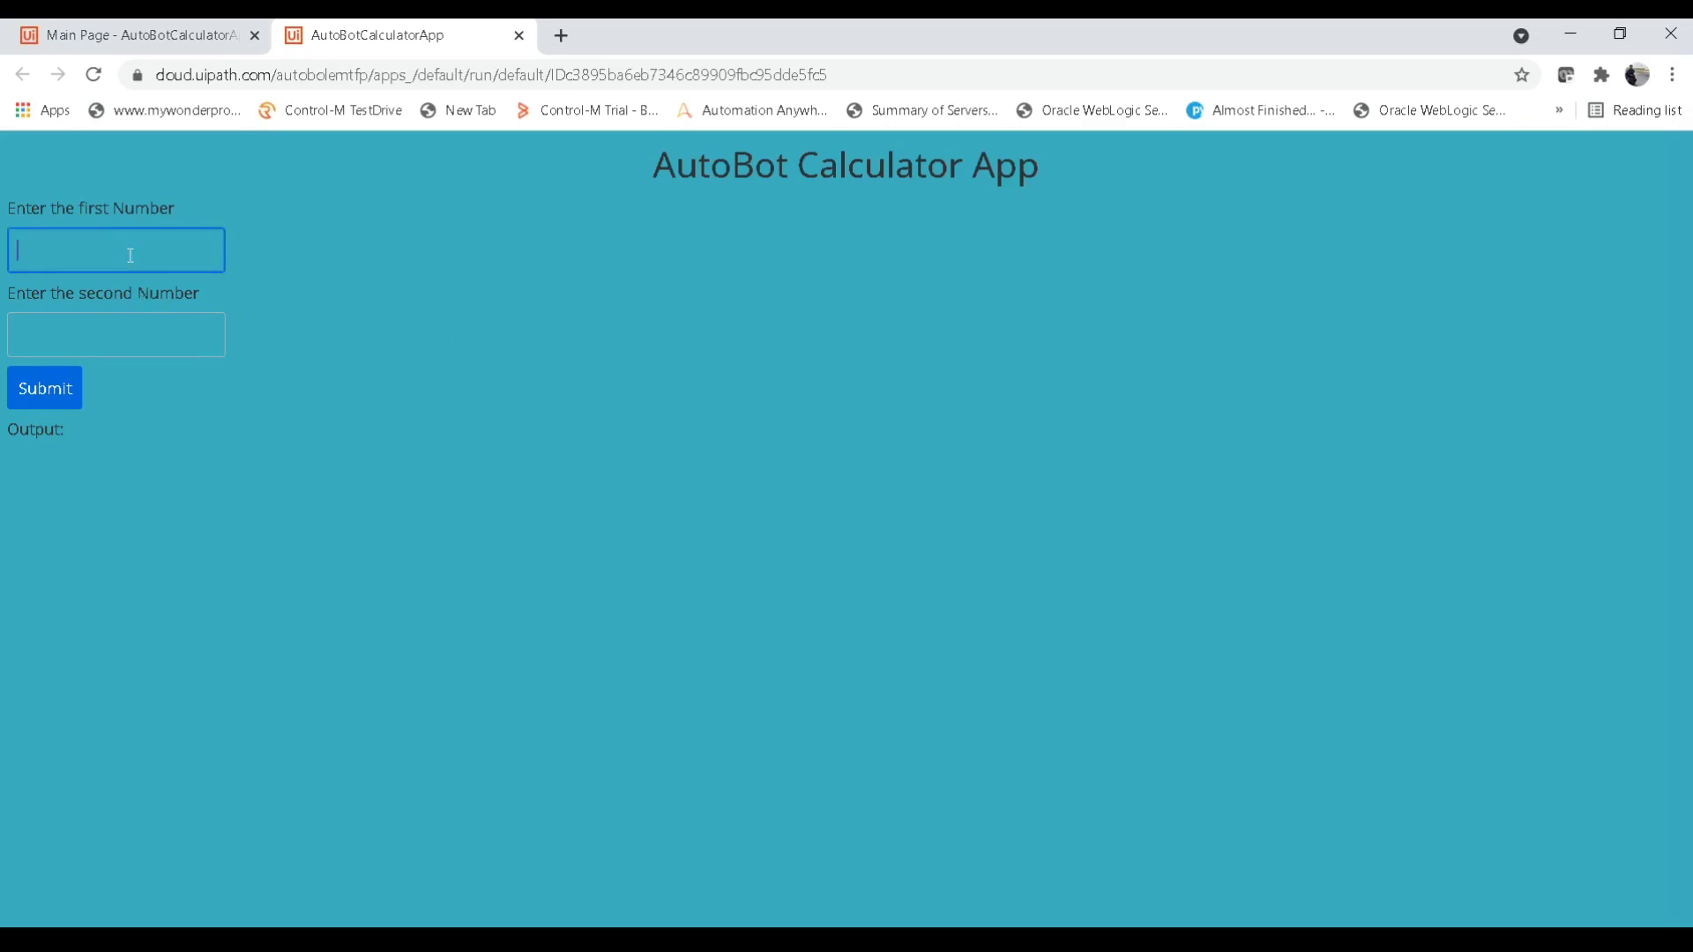
pyautogui.write('3')
pyautogui.click(115, 333)
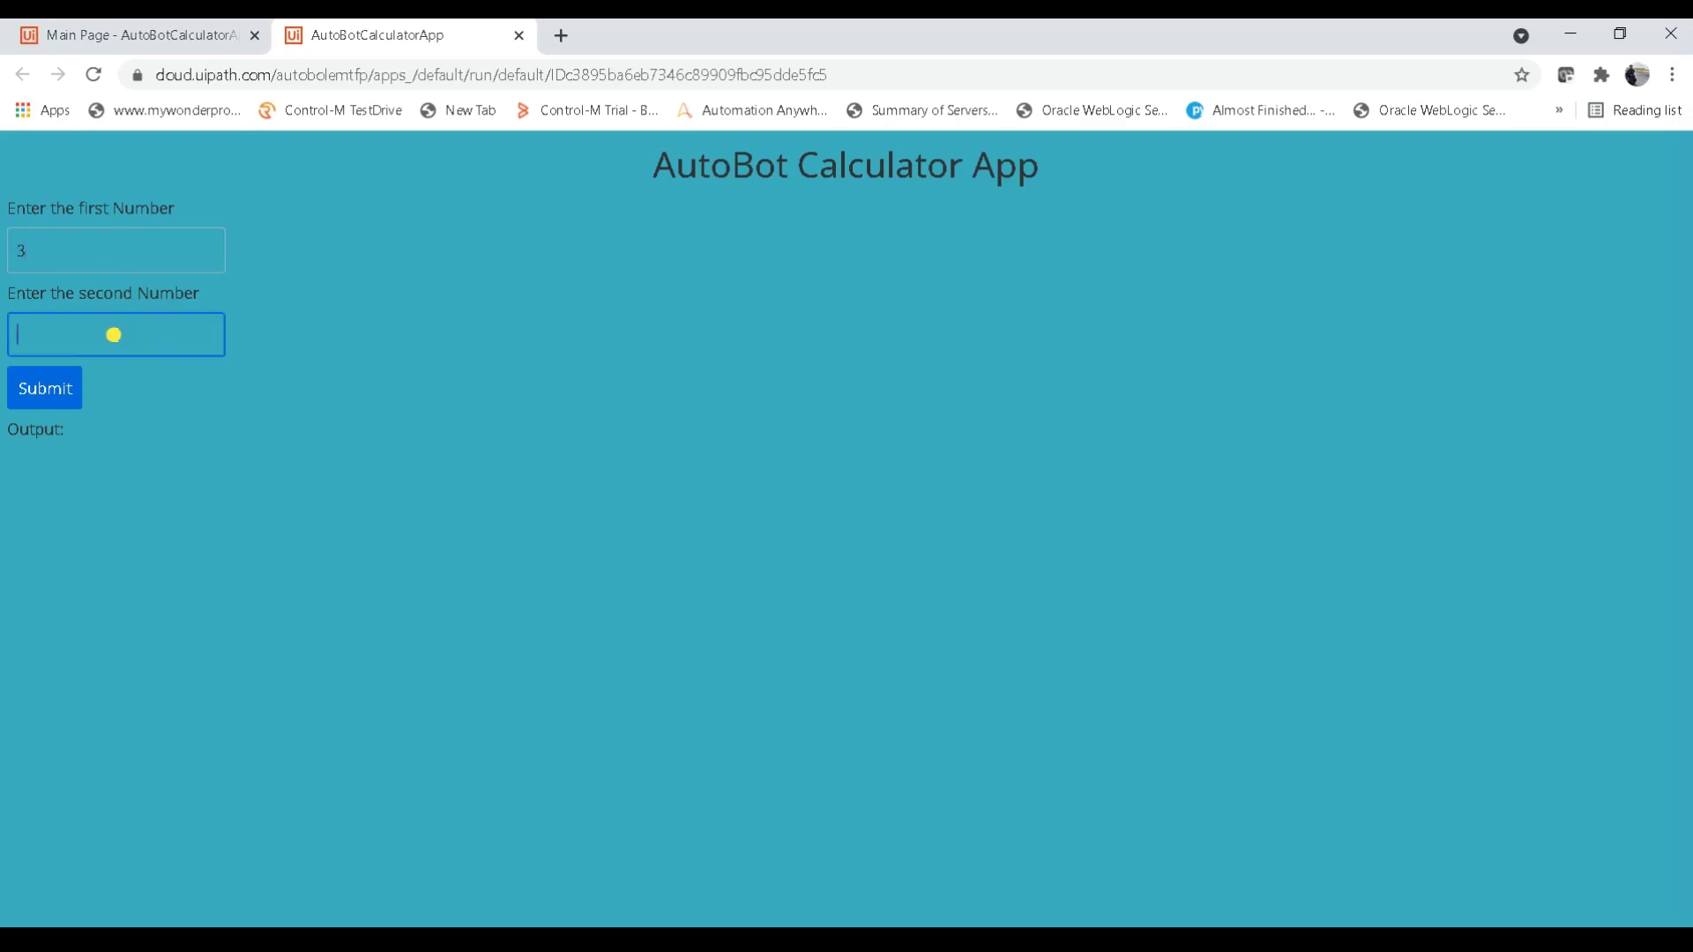
pyautogui.write('7')
pyautogui.click(56, 395)
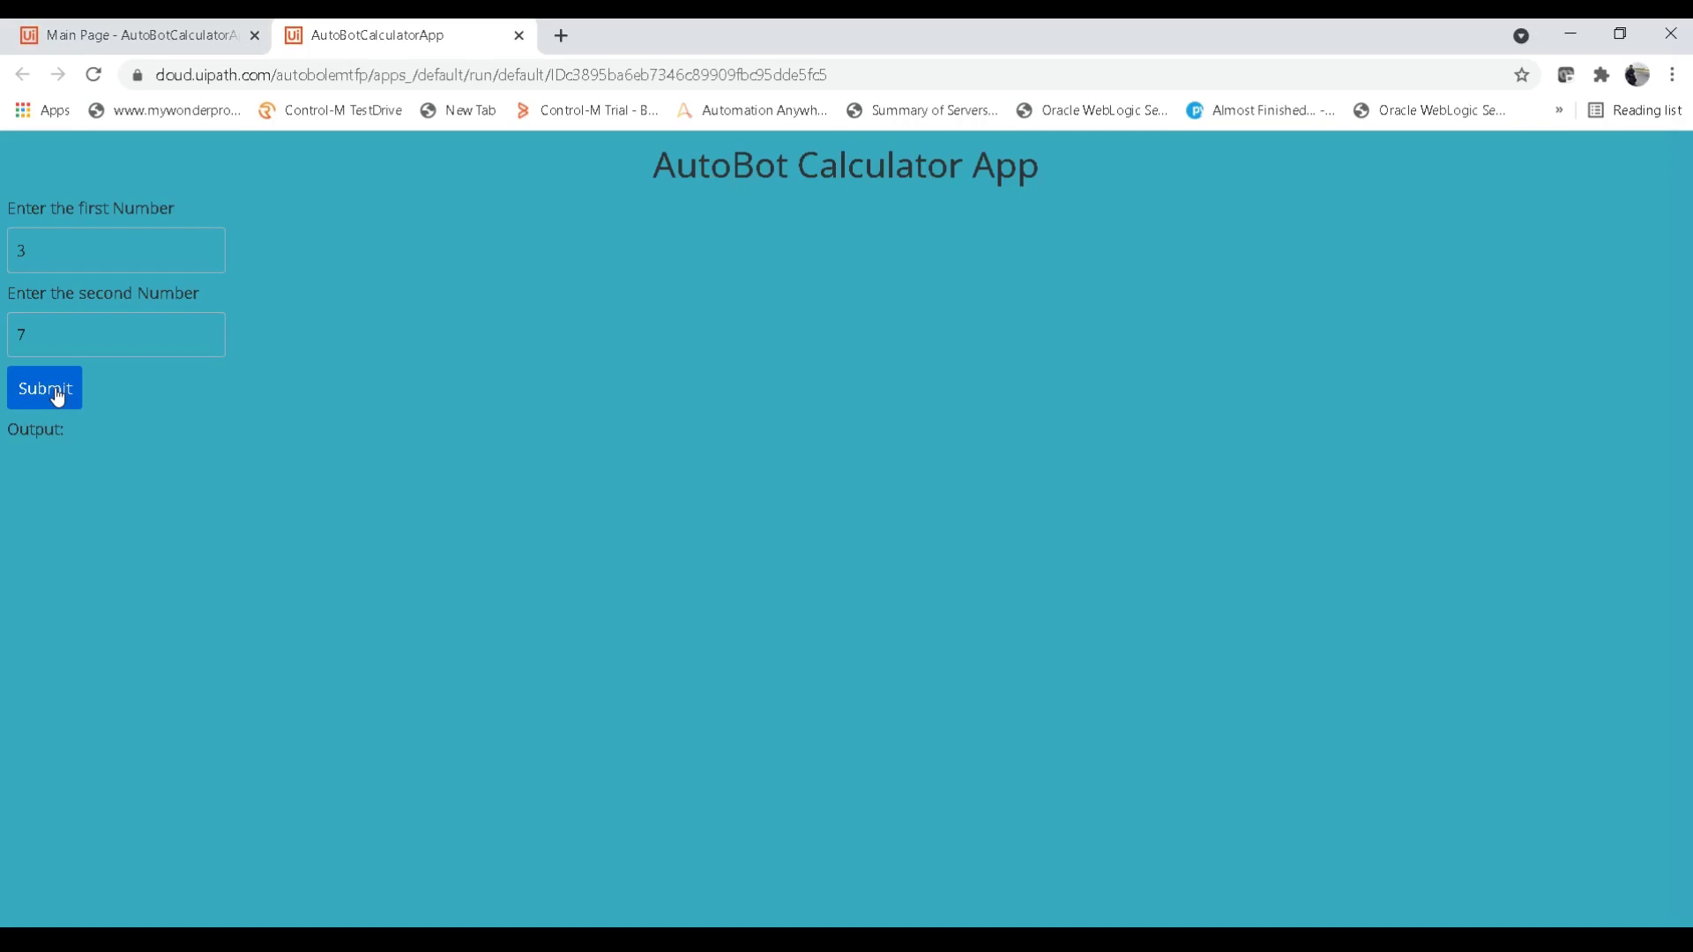
pyautogui.click(970, 804)
pyautogui.click(1036, 787)
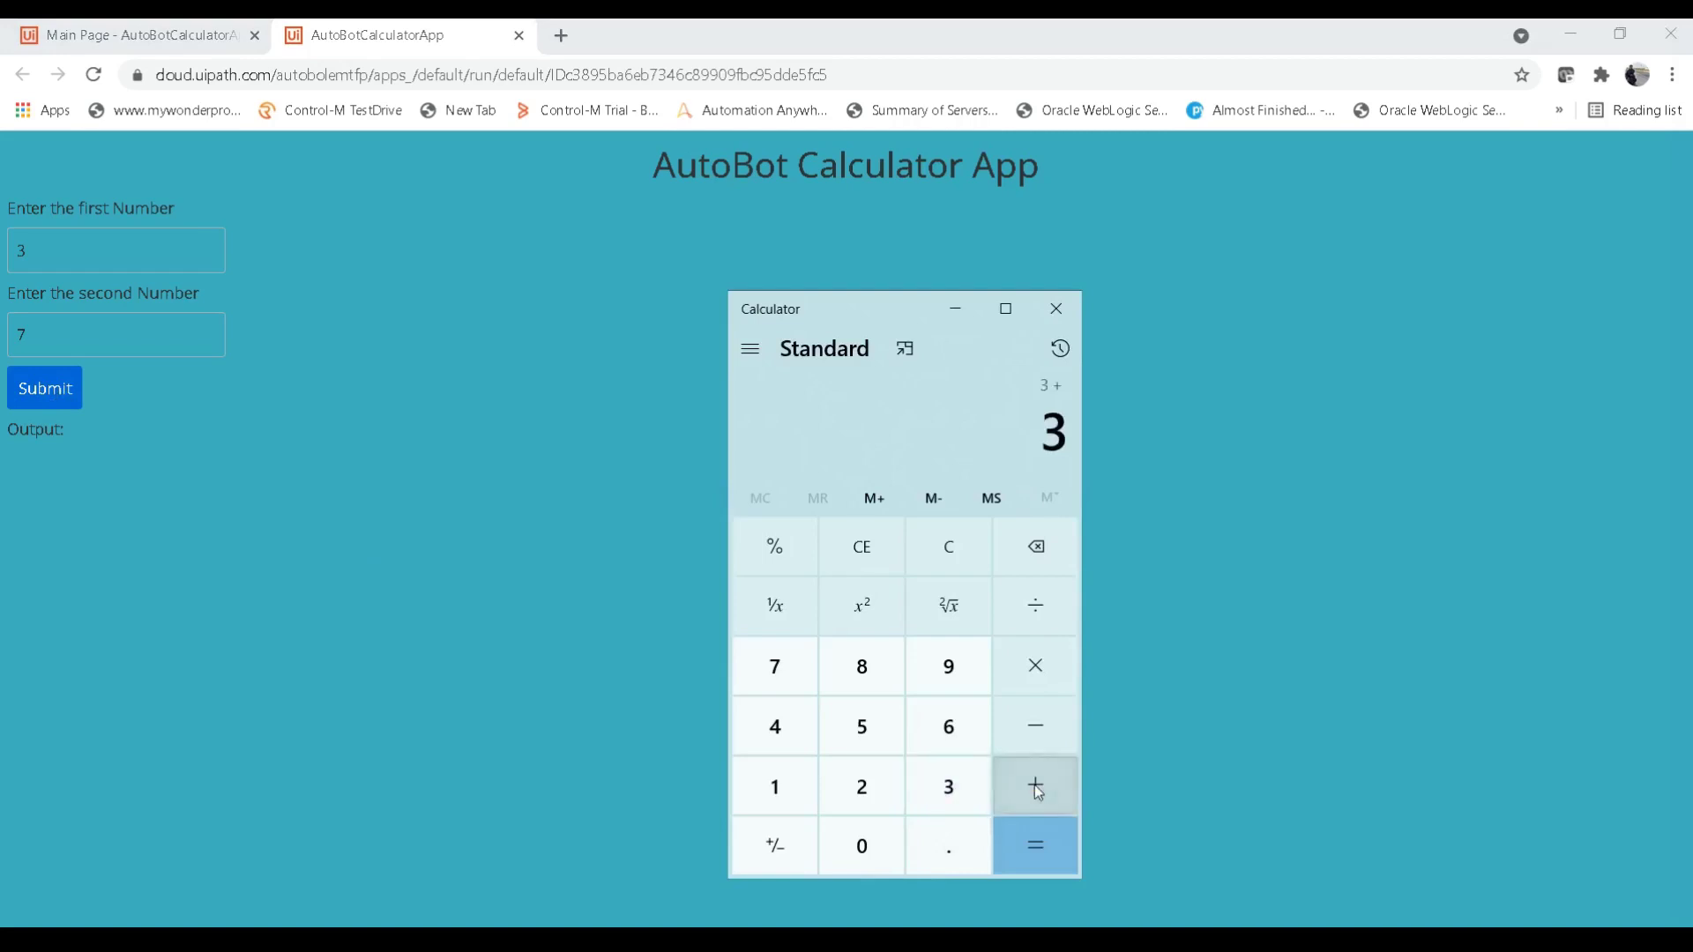
pyautogui.click(776, 670)
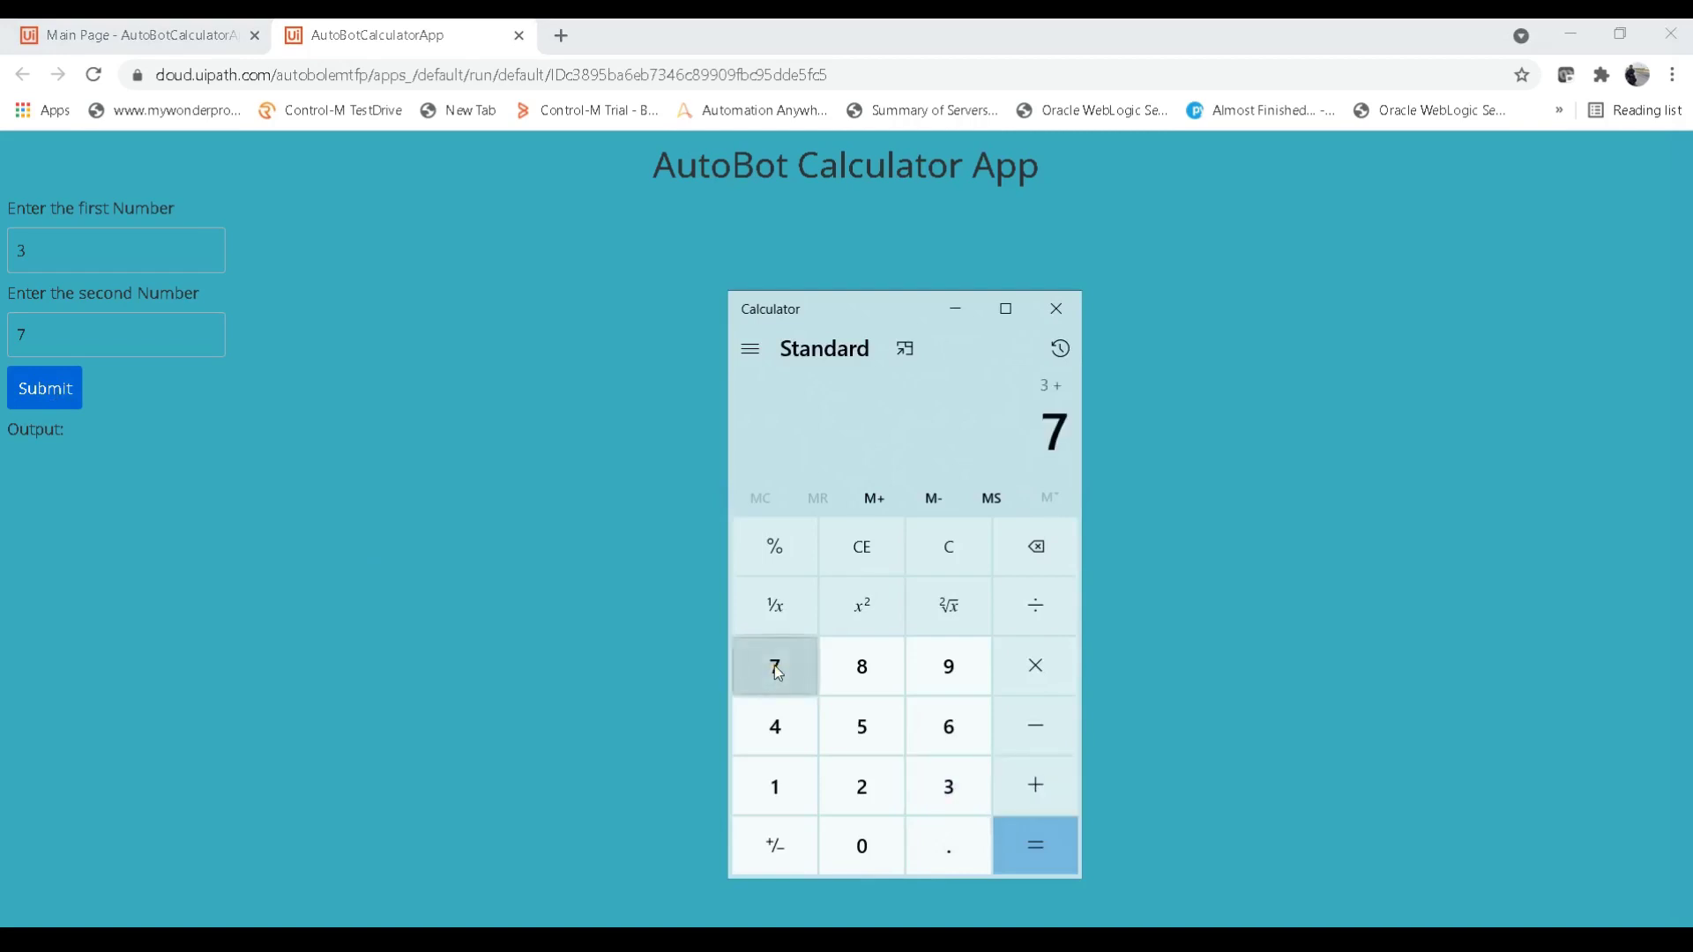
pyautogui.click(1032, 842)
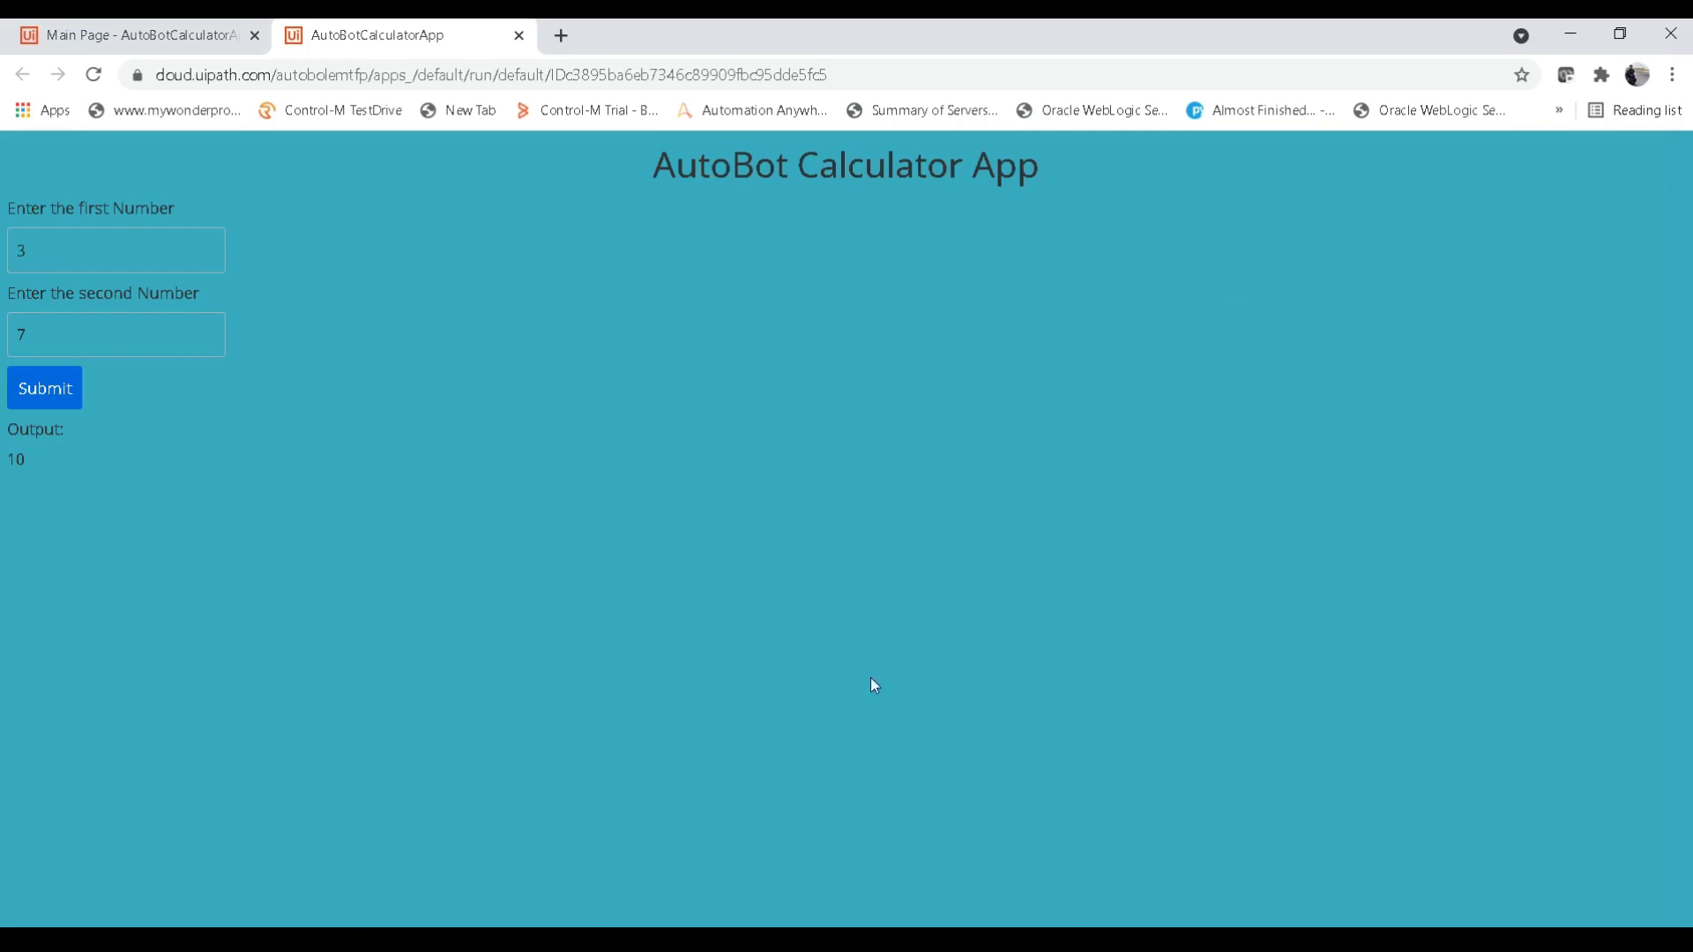
# Switch to the UipathAppDemo project in UiPath Studio.
pyautogui.moveTo(787, 930)
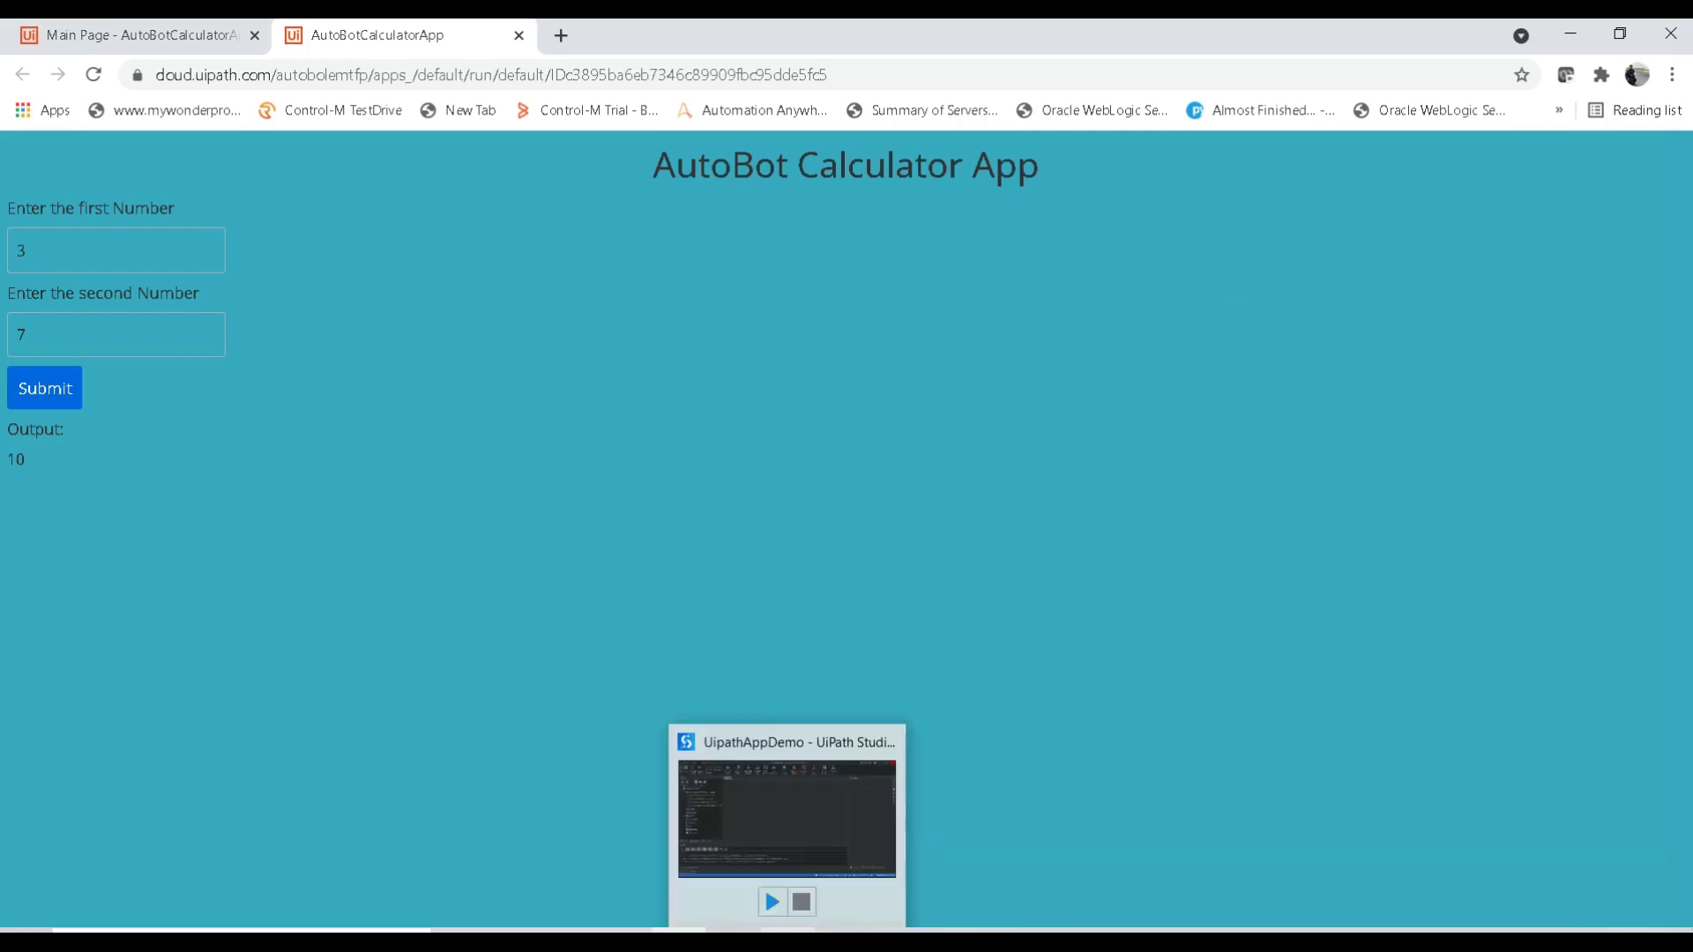